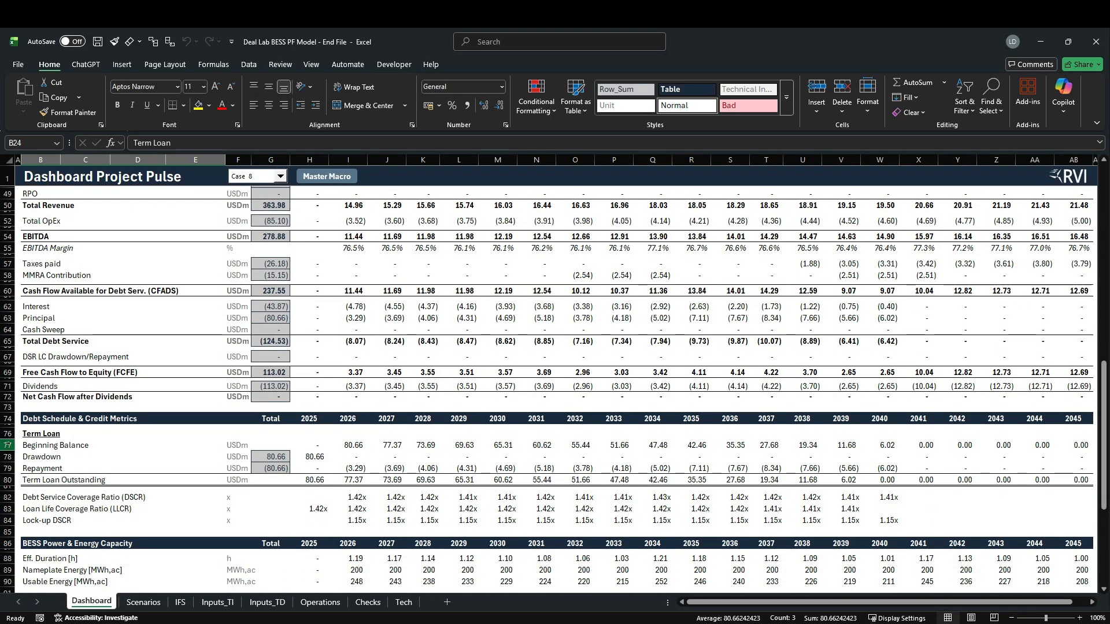
Step: Review the Term Loan balance rows 77 to 80 and the debt service rows on the Dashboard of the end-file model
left_click_drag(10, 445, 16, 485)
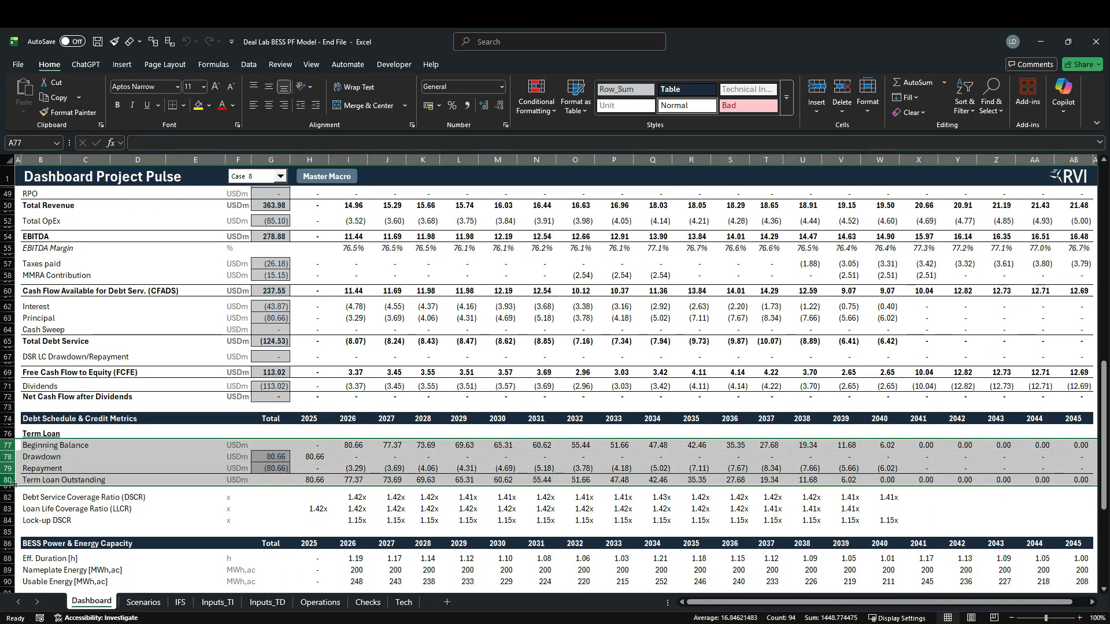
left_click_drag(11, 307, 17, 325)
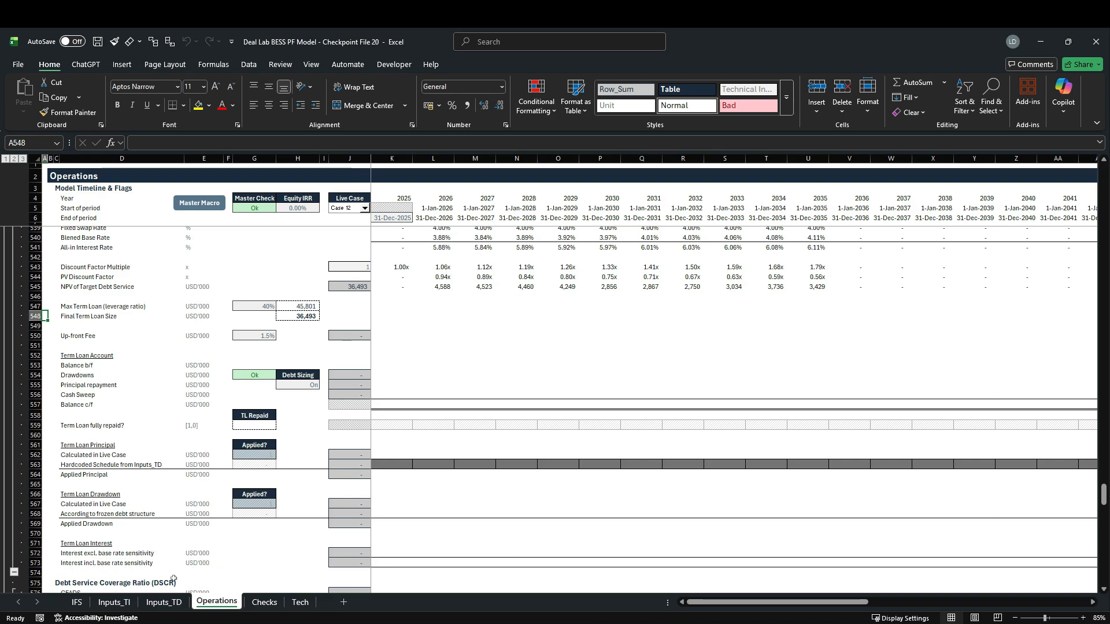
Step: Switch the live case on the Inputs_TI sheet to Case 8, ASC + Arbitr. (20% haircut)
left_click(112, 602)
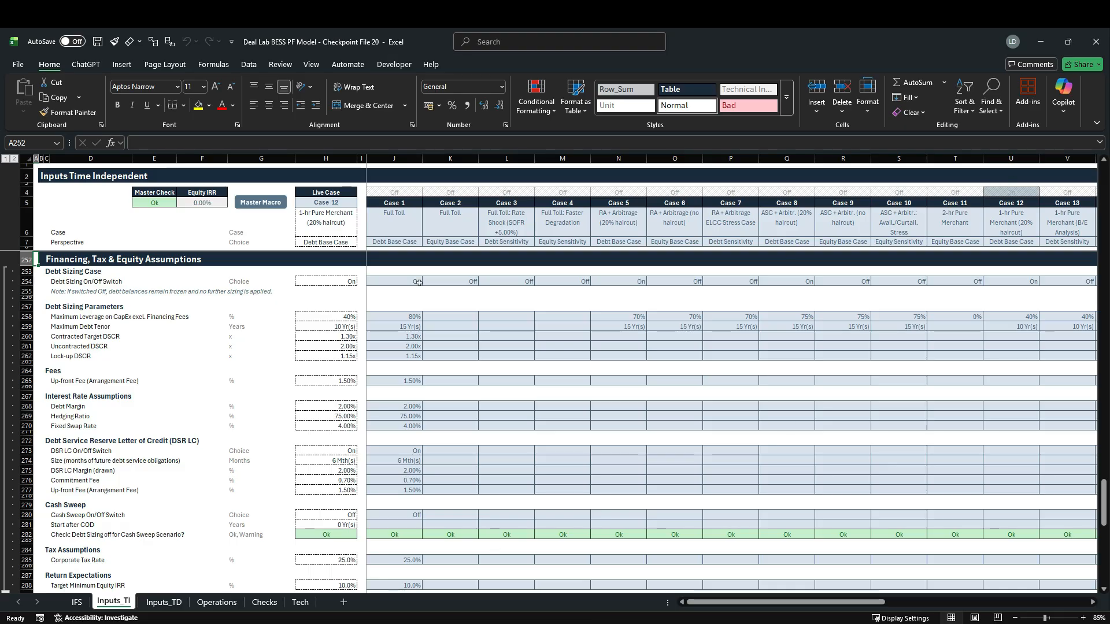
left_click(338, 203)
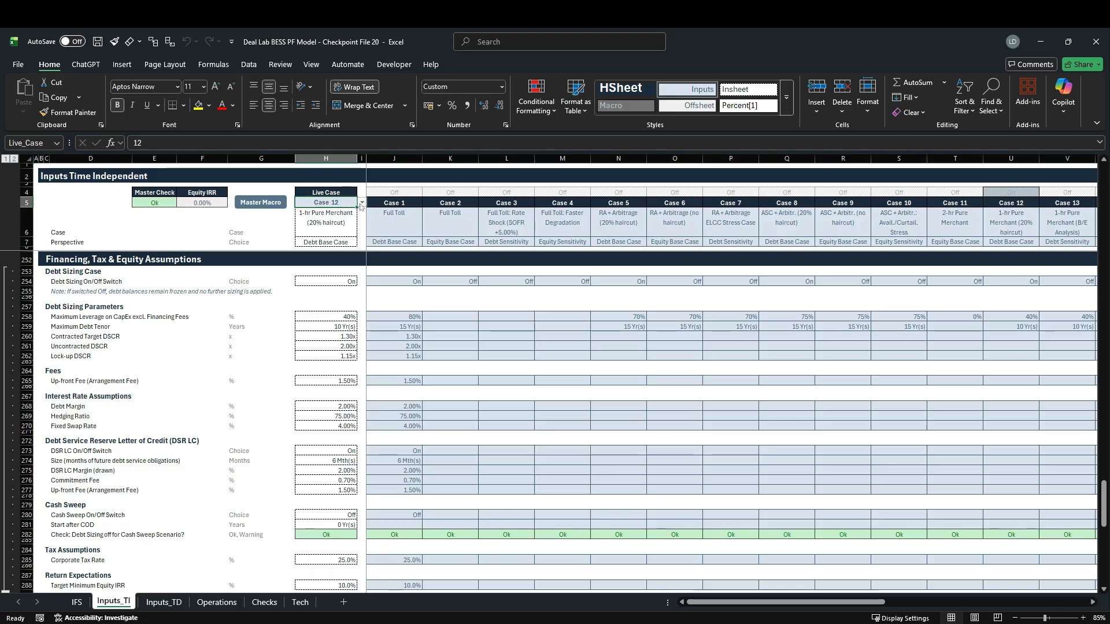
left_click(361, 204)
left_click(330, 283)
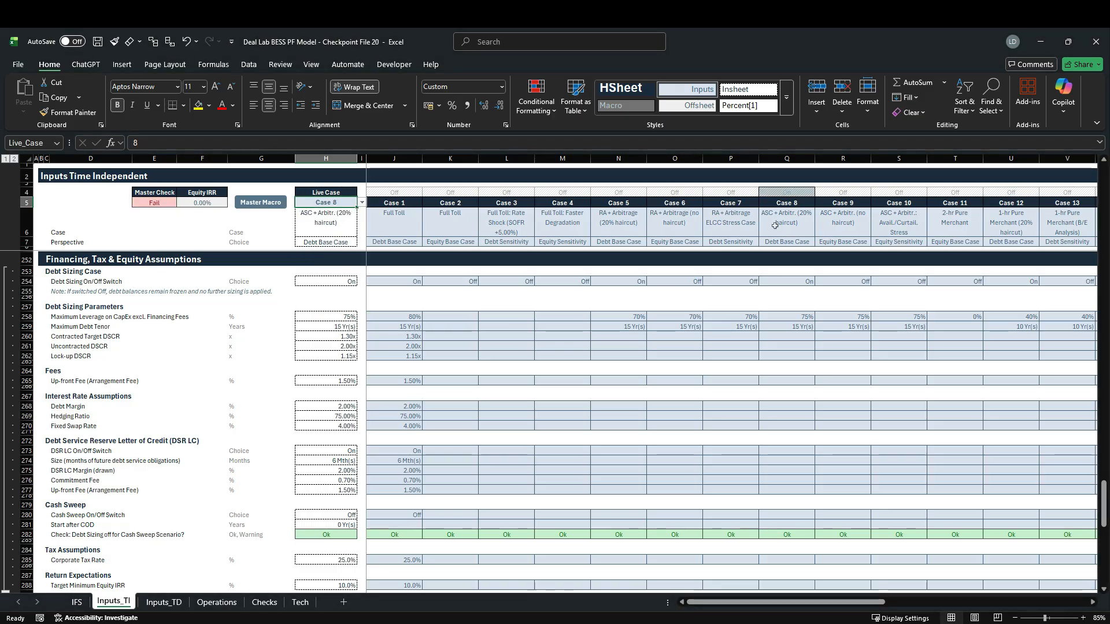
left_click(803, 162)
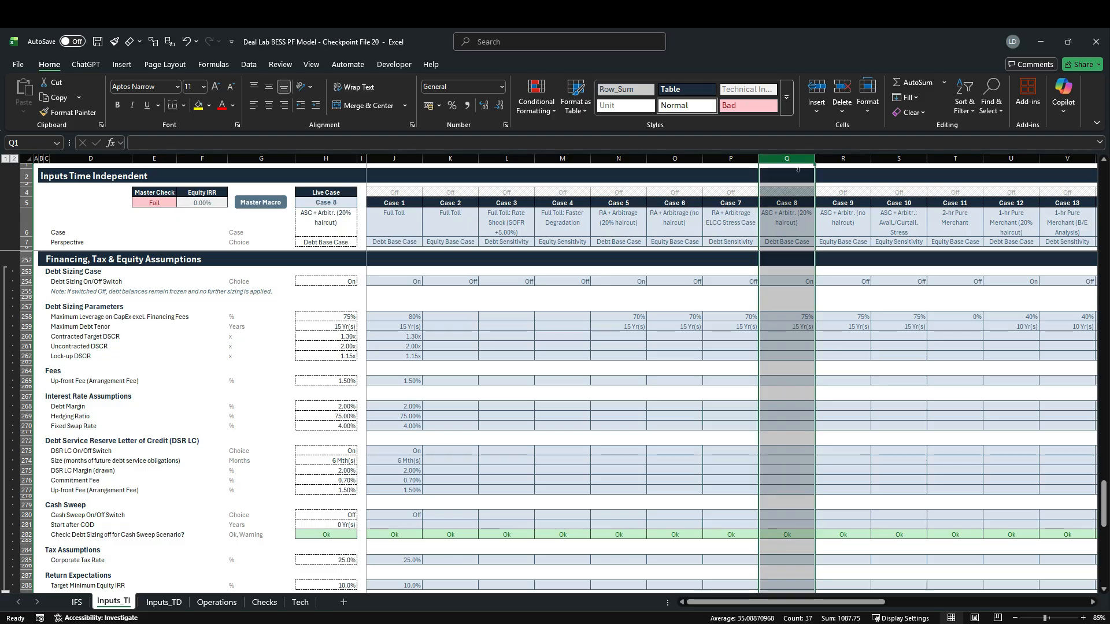
Step: Run the Master Macro from the Operations sheet to resize the term loan for the live case
left_click(213, 603)
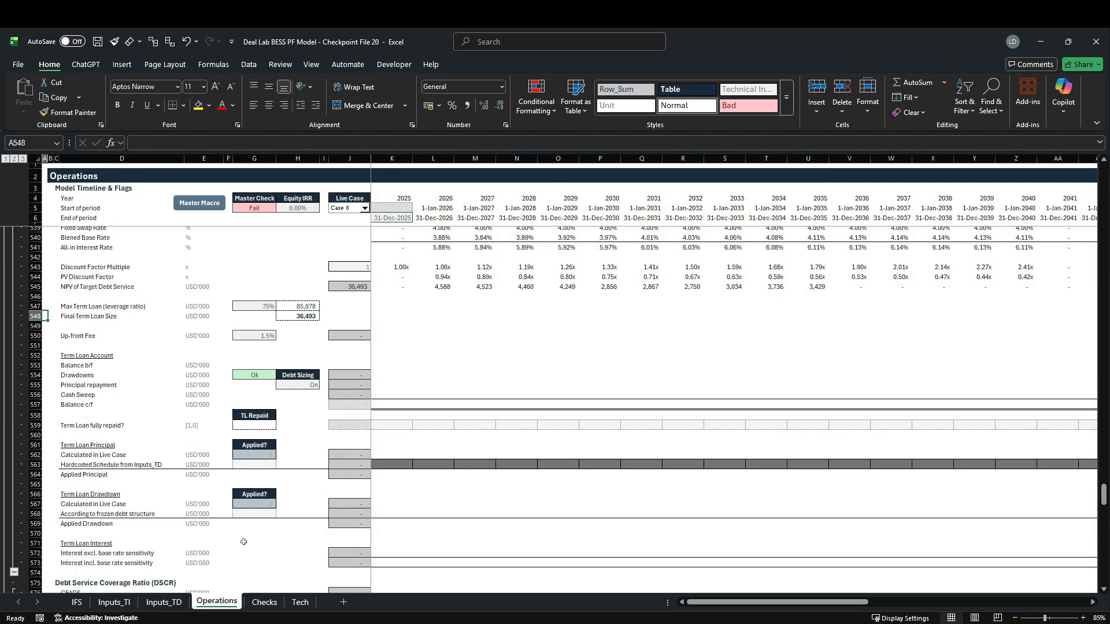
scroll(248, 280, "up", 3)
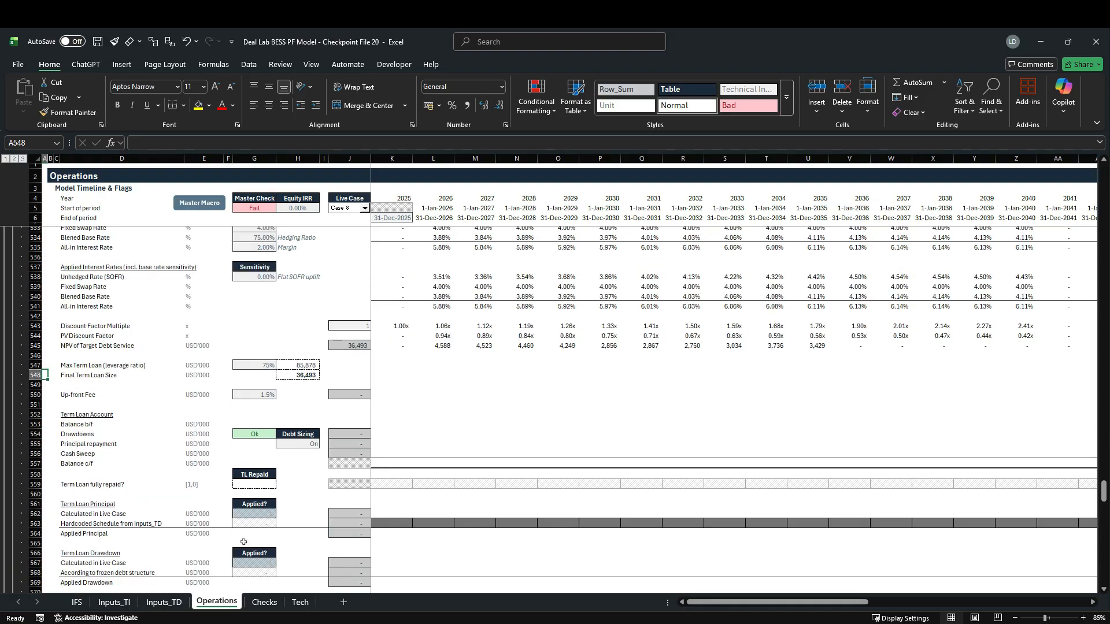
left_click(206, 207)
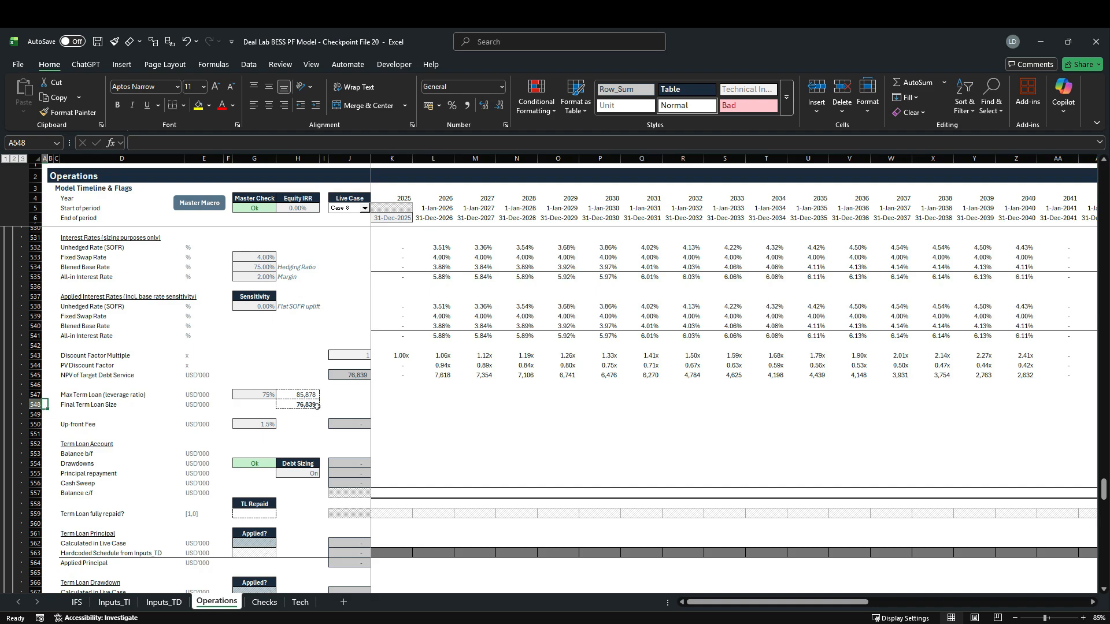
Step: Review the Operations rows 550 to 573, from the Up-front Fee through the Term Loan Interest block
scroll(327, 408, "down", 3)
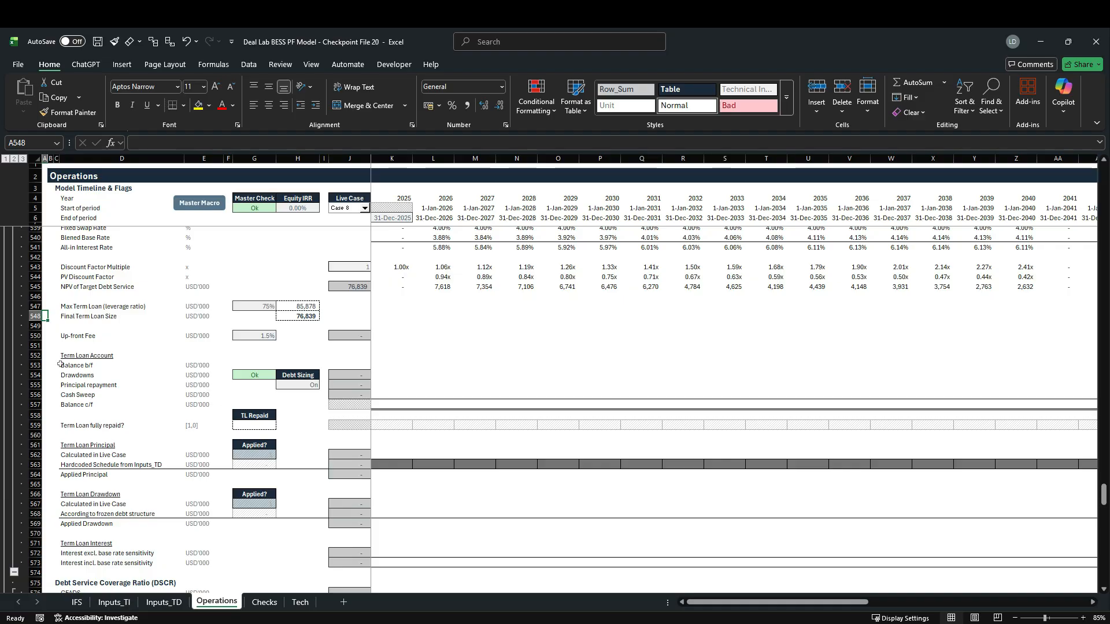
left_click_drag(35, 335, 25, 562)
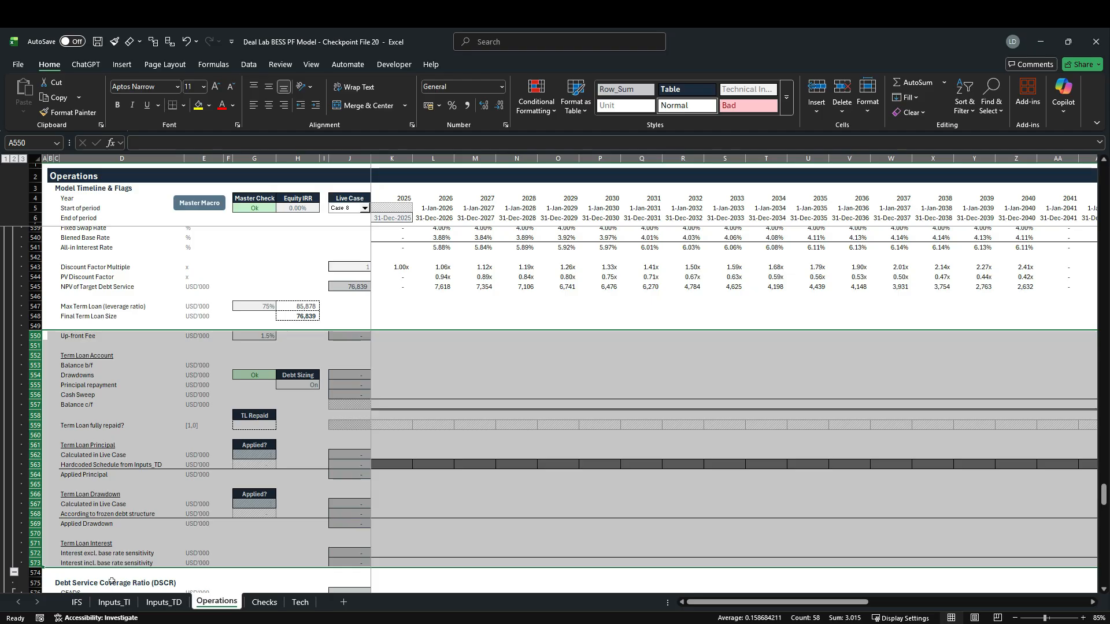
left_click(107, 345)
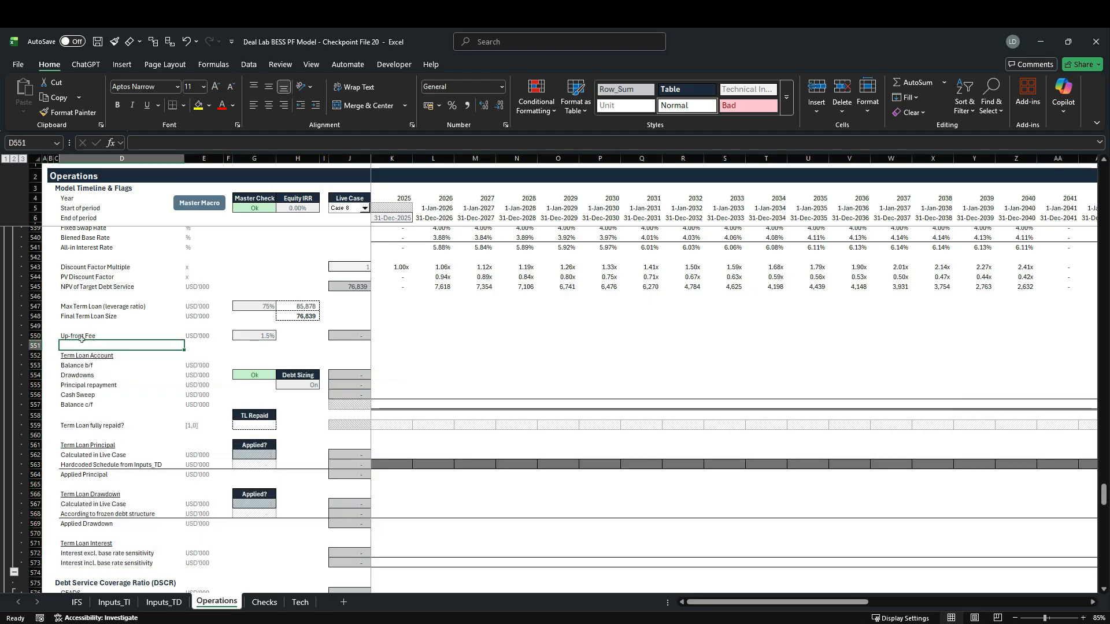
Step: Link the Term Loan Account's 2025 Balance b/f in K553 to the preceding Balance c/f with =J557
left_click(43, 367)
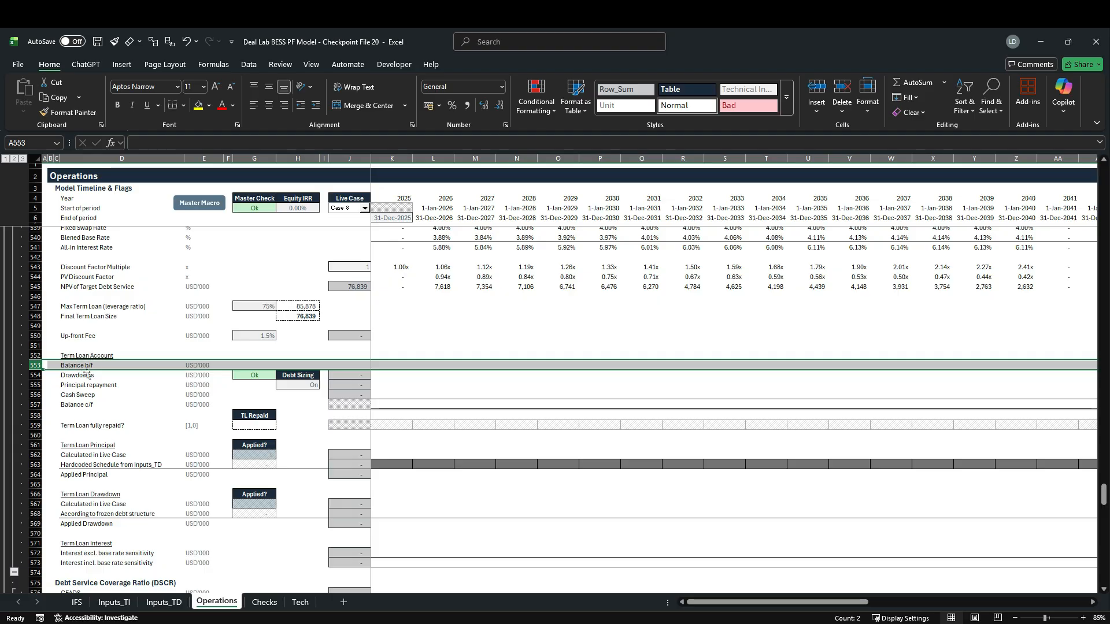
left_click(384, 366)
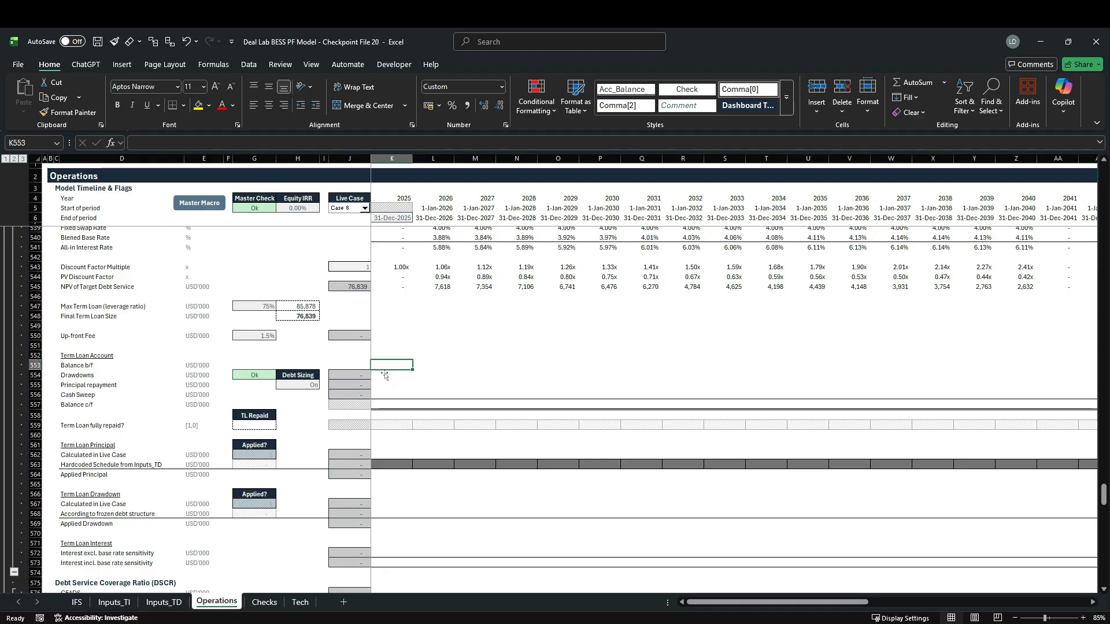
type("=")
key("Down")
key("Down")
key("Down")
key("Down")
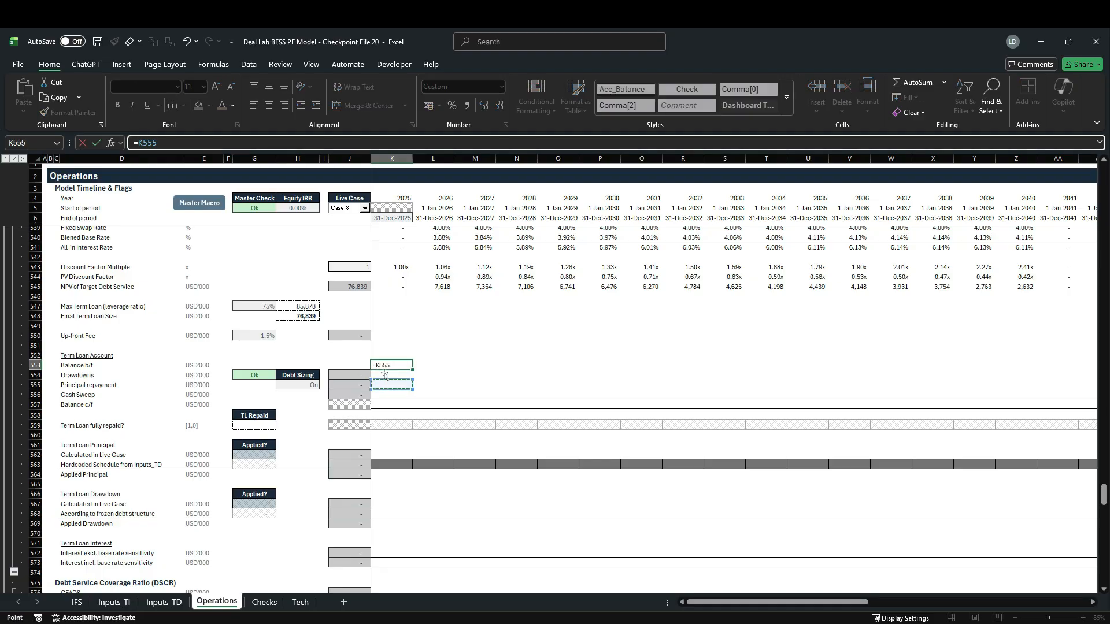
key("Left")
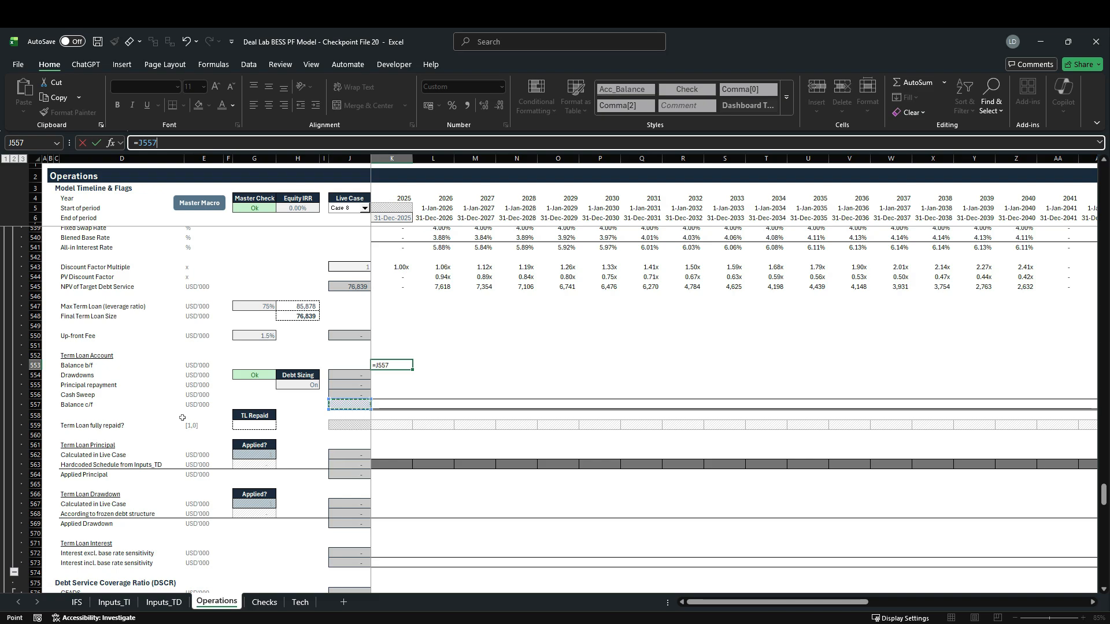
key("ctrl+Return")
Step: Calculate the 2025 Term Loan Balance c/f in K557 with =SUM(K553:K556)
key("Down")
key("Down")
key("Down")
key("Down")
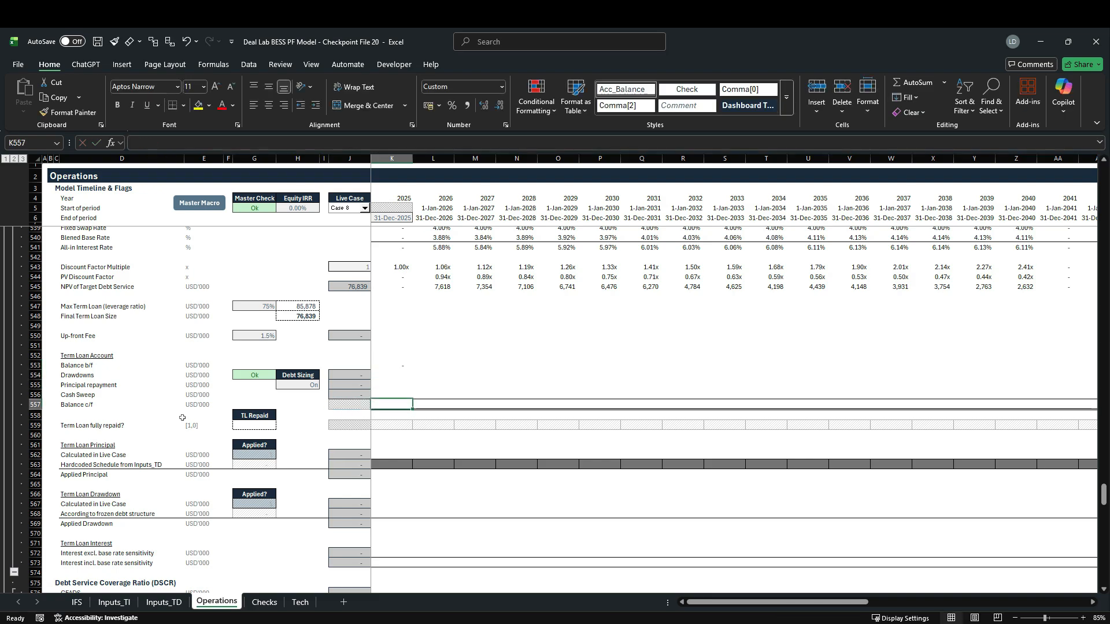
key("alt+shift+equal")
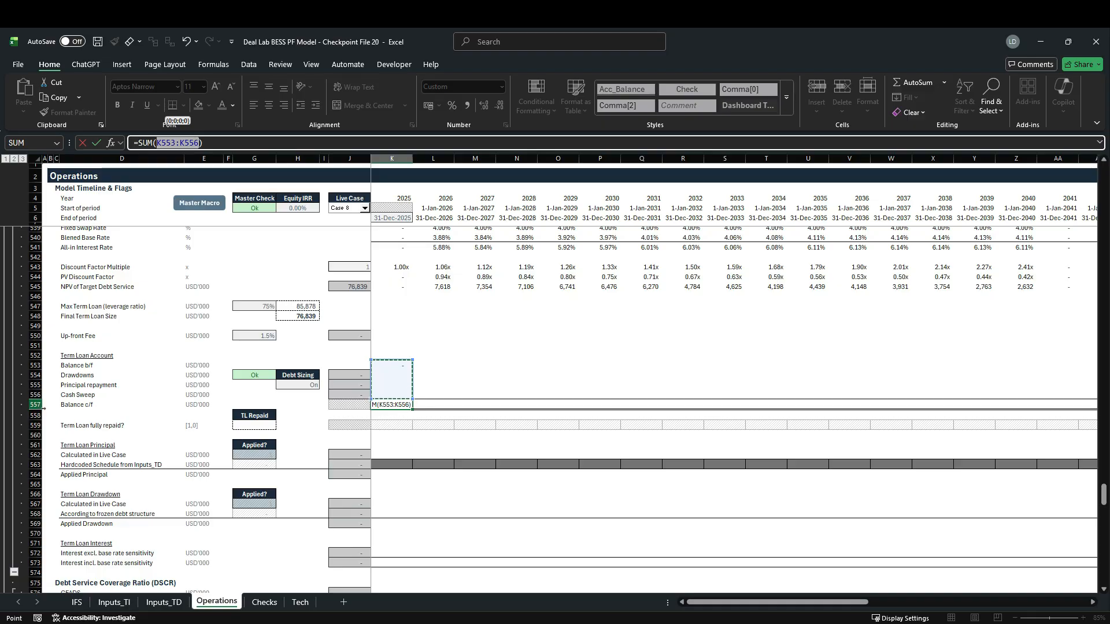
key("ctrl+Return")
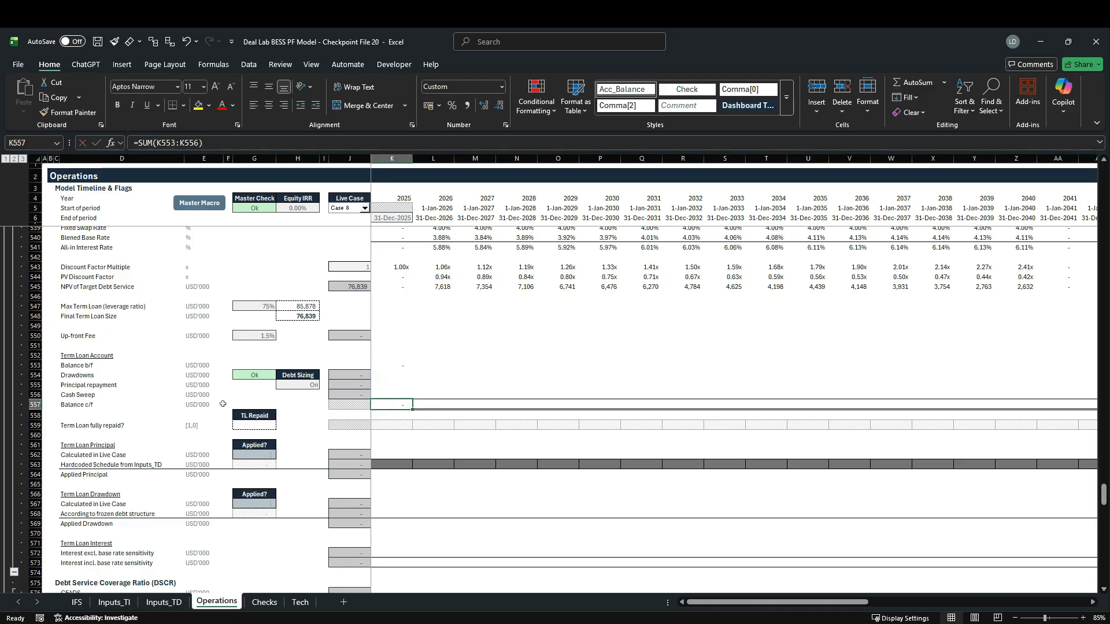
Step: Copy the 2025 Term Loan Account formulas in rows 553 to 557 across all years to 2060
key("shift+Up")
key("shift+Up")
key("shift+Up")
key("shift+Up")
key("ctrl+shift+Right")
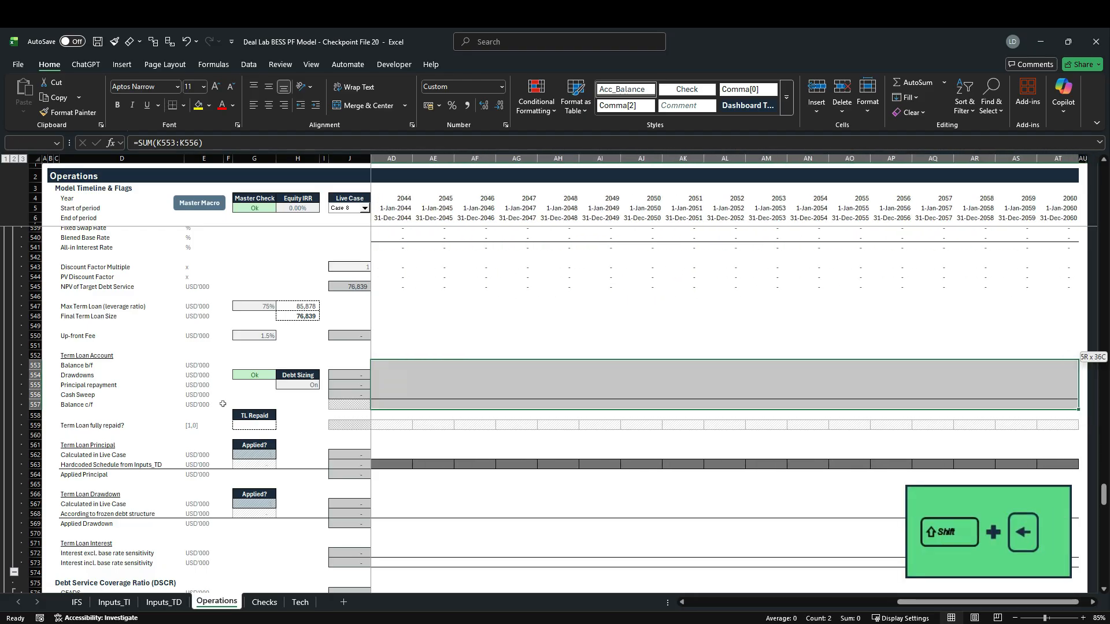
key("ctrl+r")
key("shift+BackSpace")
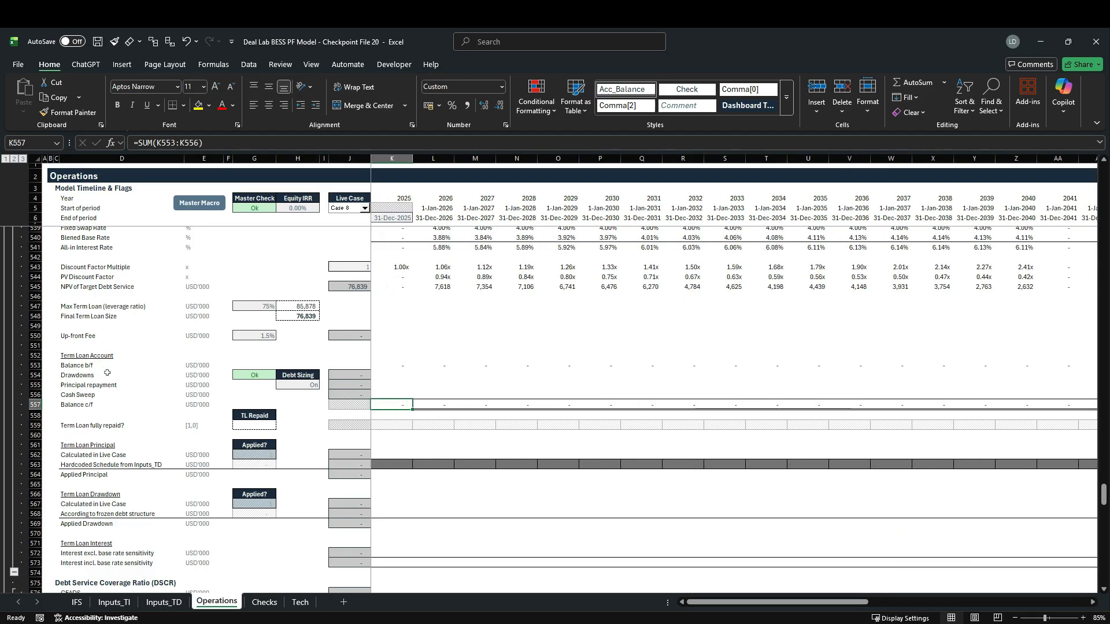
Step: Trace the Drawdowns row to the Term Loan Drawdown block and the Debt Sizing switch, including Case 8's setting on Inputs_TI
left_click(36, 375)
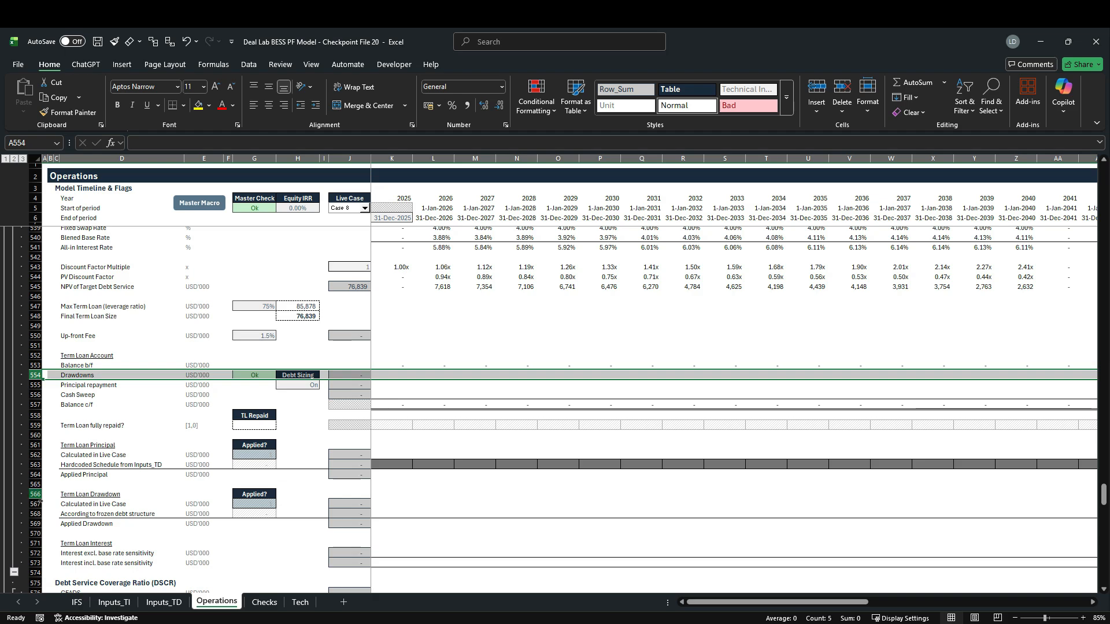
left_click_drag(36, 495, 37, 527)
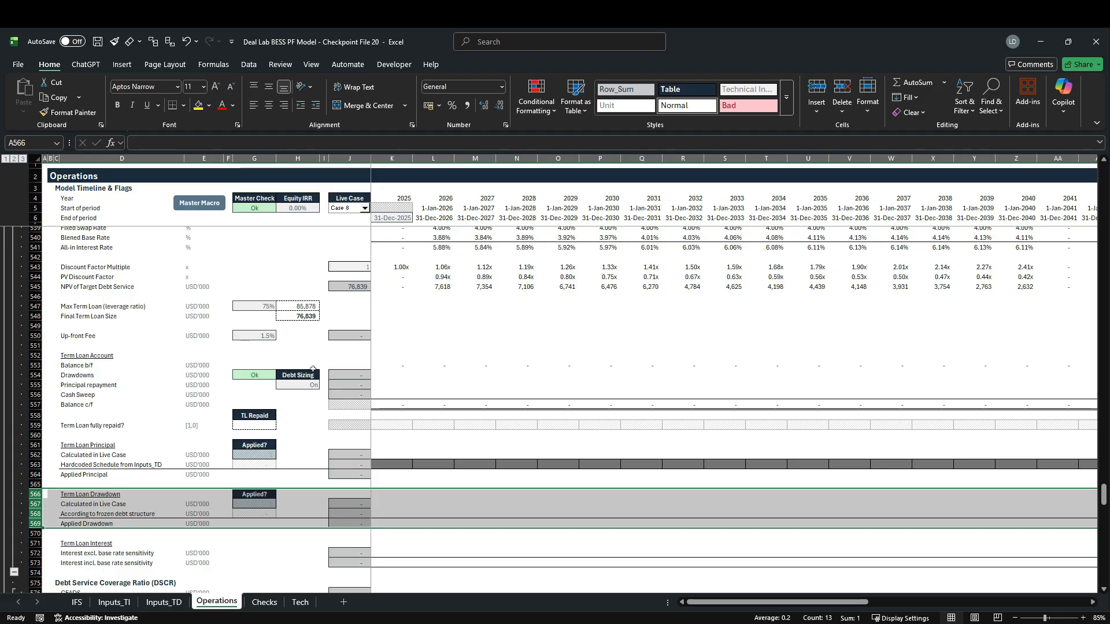
left_click_drag(298, 375, 298, 385)
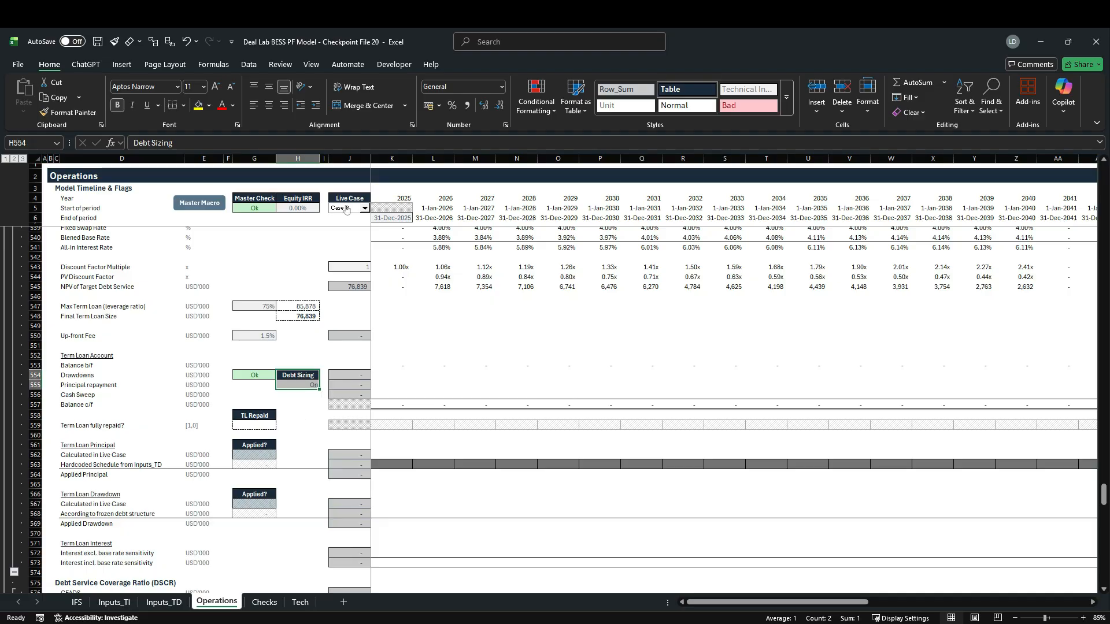
left_click(300, 385)
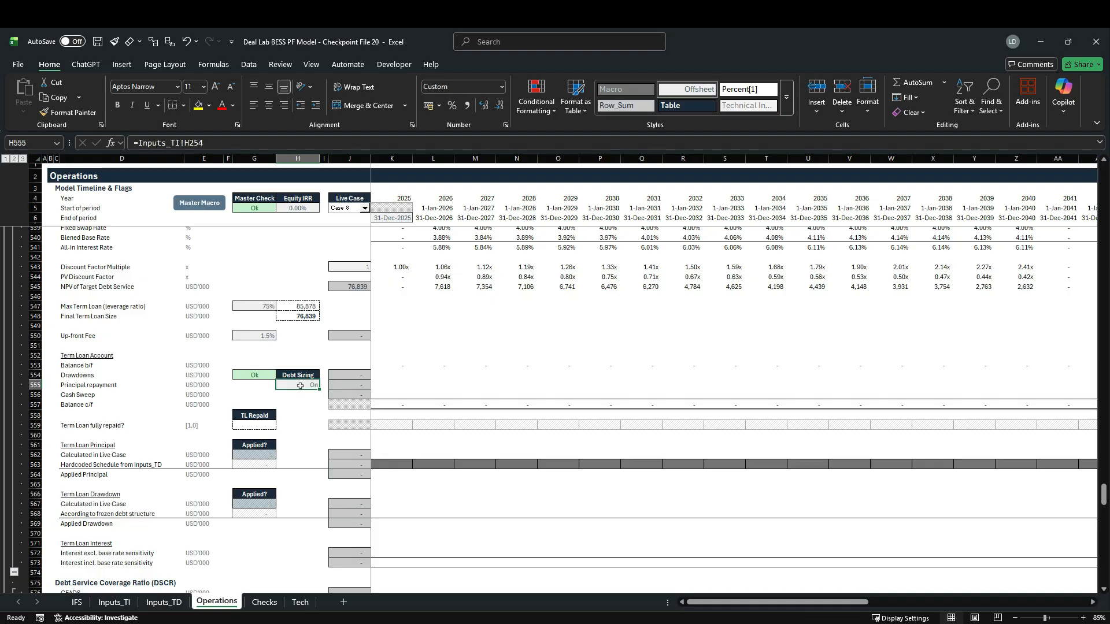
left_click(113, 603)
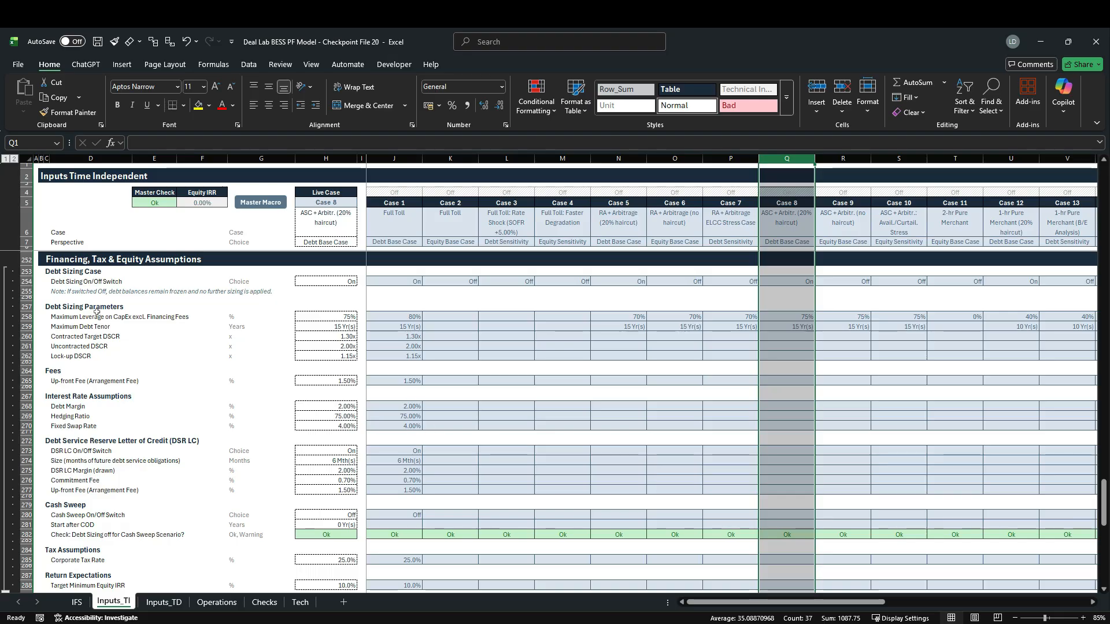
left_click(31, 281)
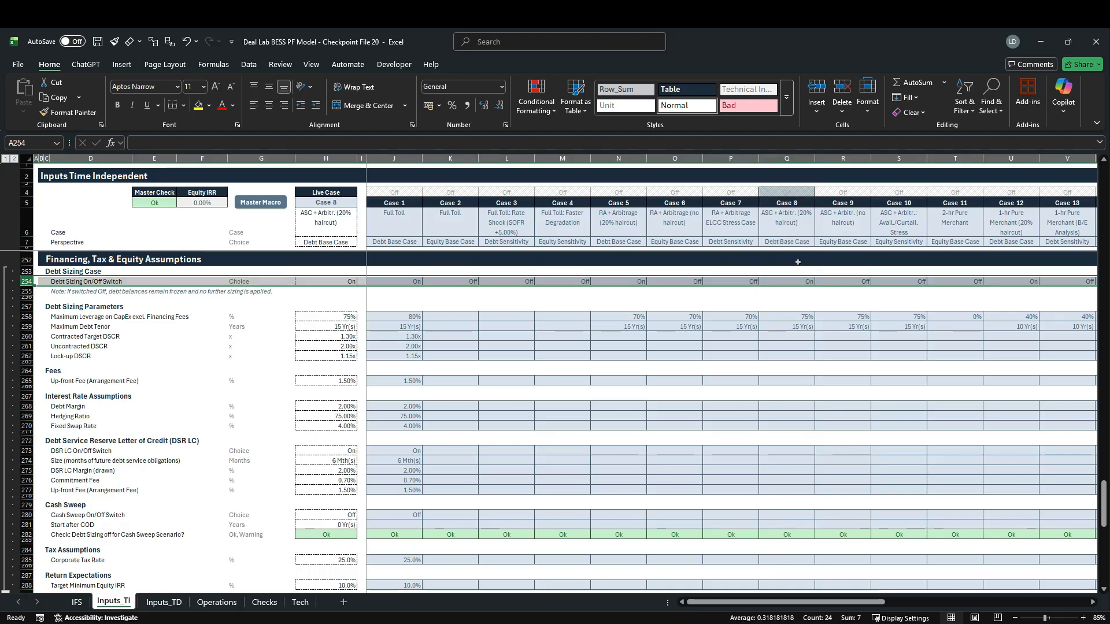
left_click(805, 285)
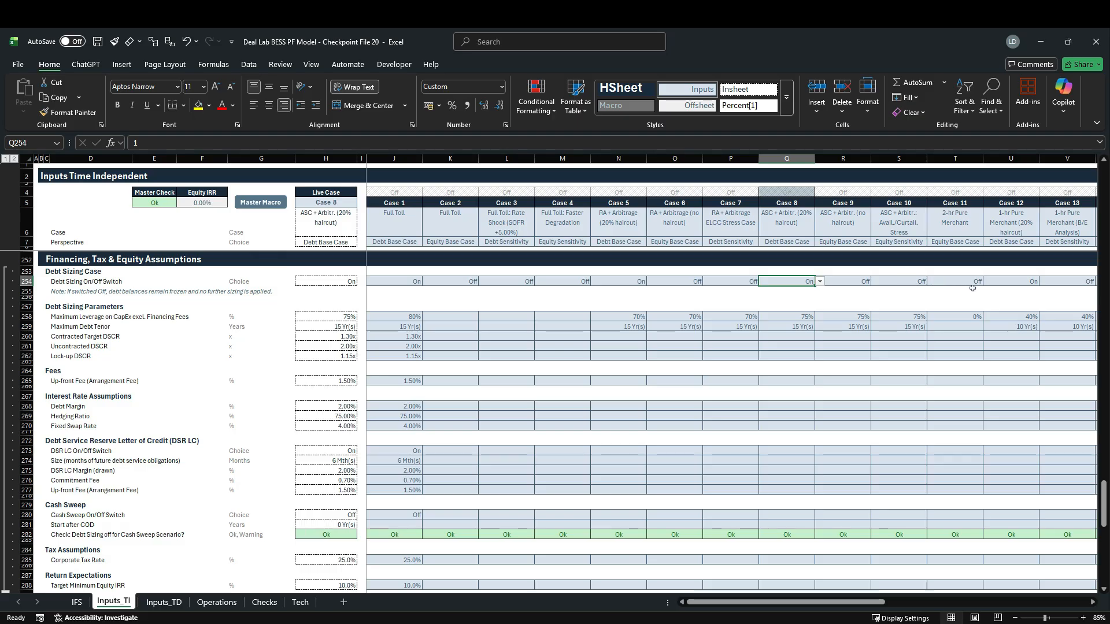
Step: Inspect the Applied? flag formulas for the live-case and frozen-debt-structure rows of the Term Loan Drawdown block on Operations
left_click(228, 603)
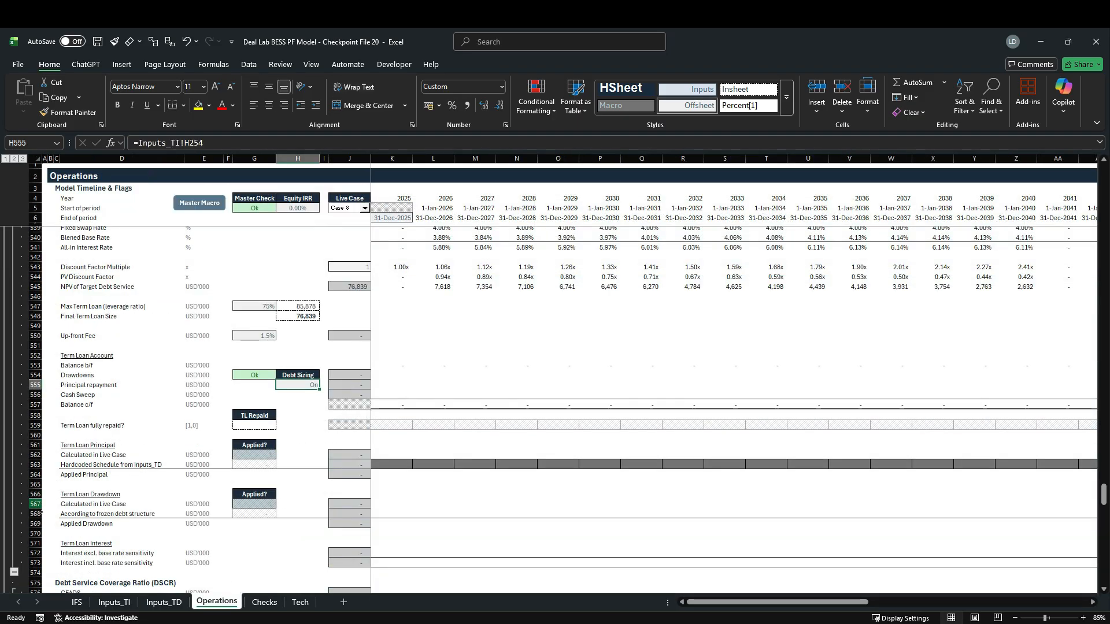
left_click(35, 505)
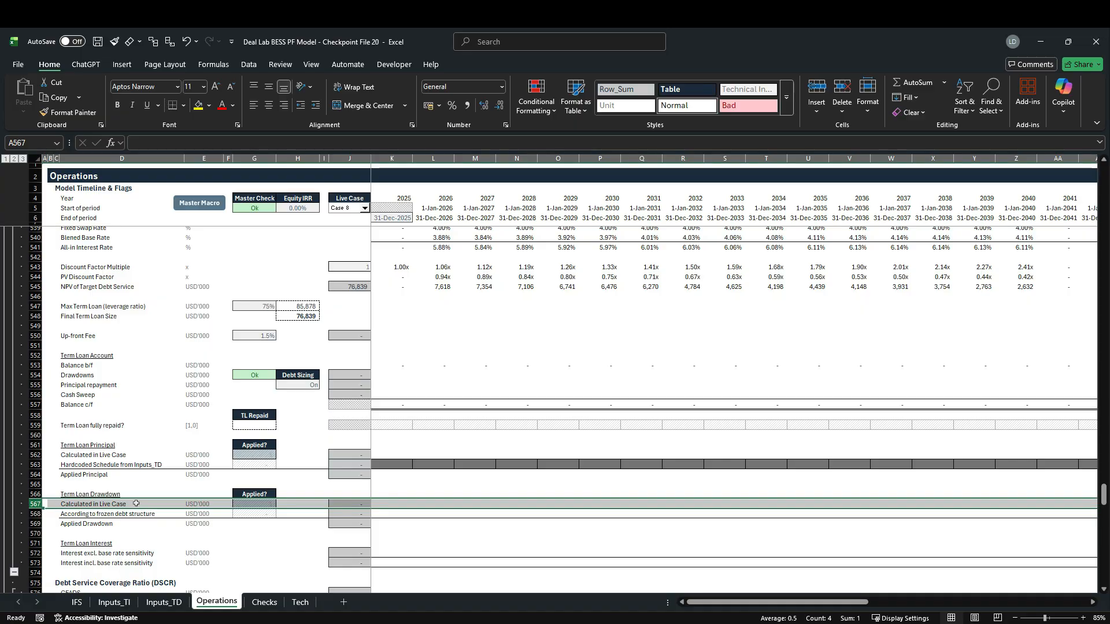
double_click(258, 506)
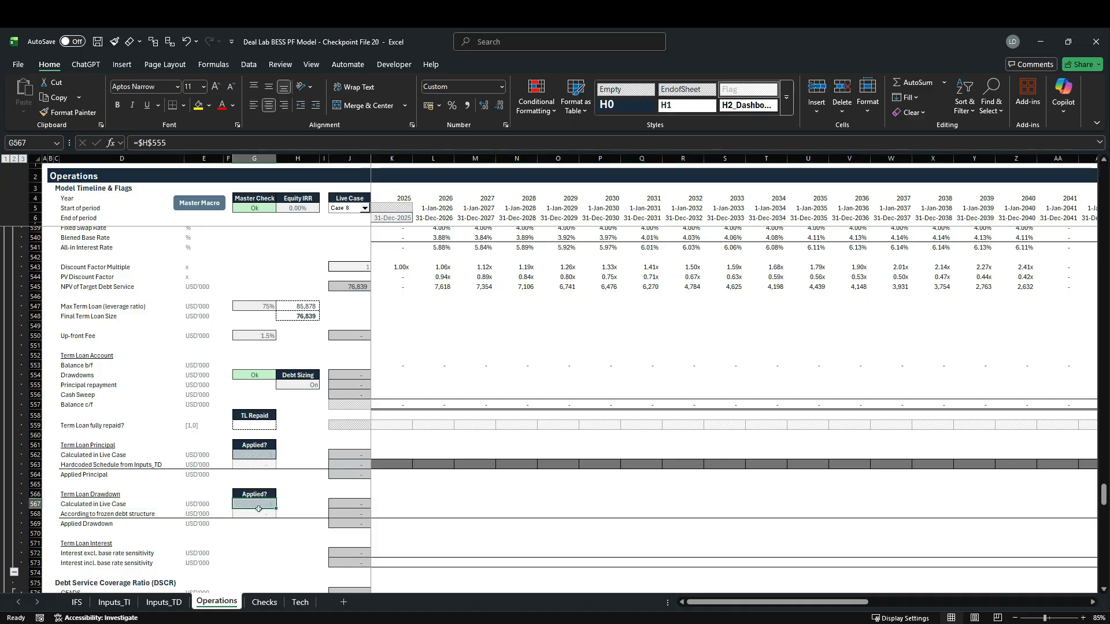
key("Escape")
double_click(268, 515)
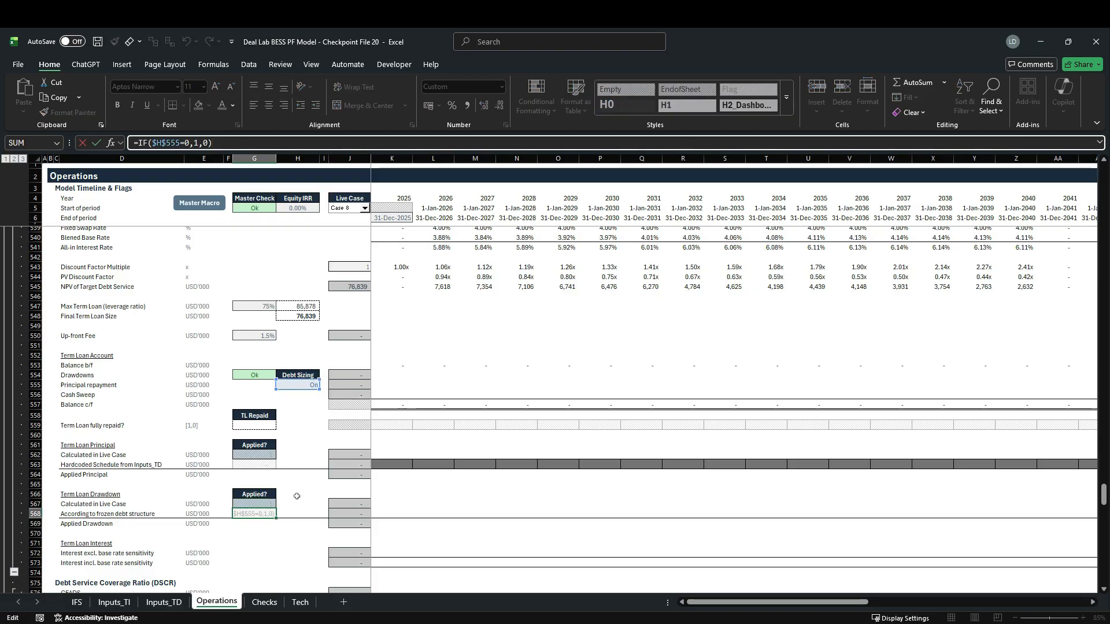
key("Escape")
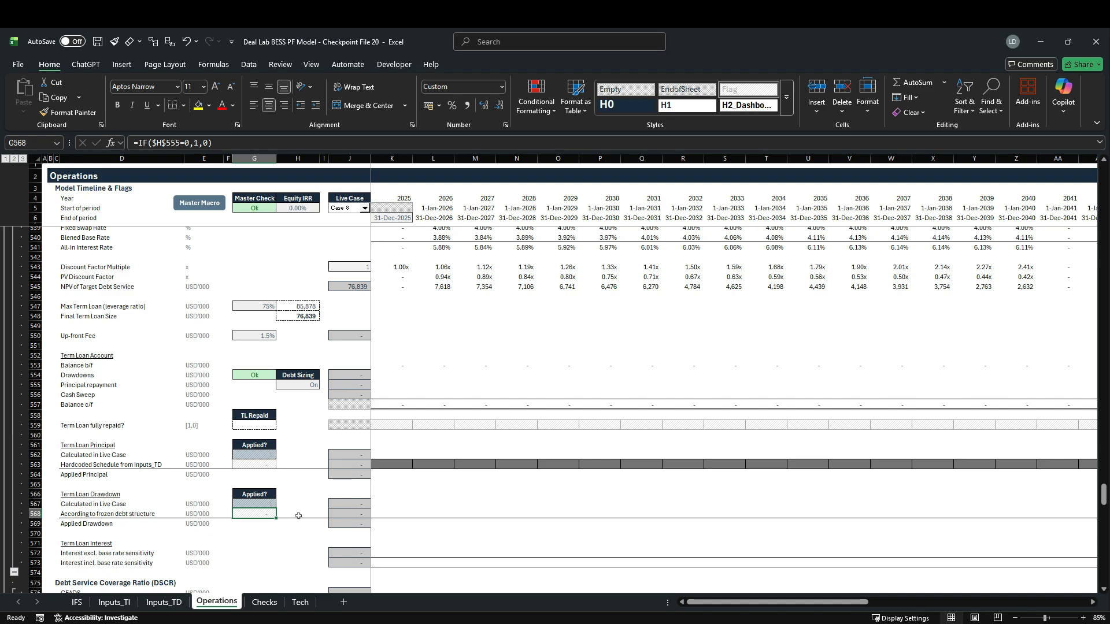
Step: Calculate the 2025 live-case Term Loan Drawdown in K567 as final term loan size times the Financial Close flag, =$H$548*K$11
left_click(379, 504)
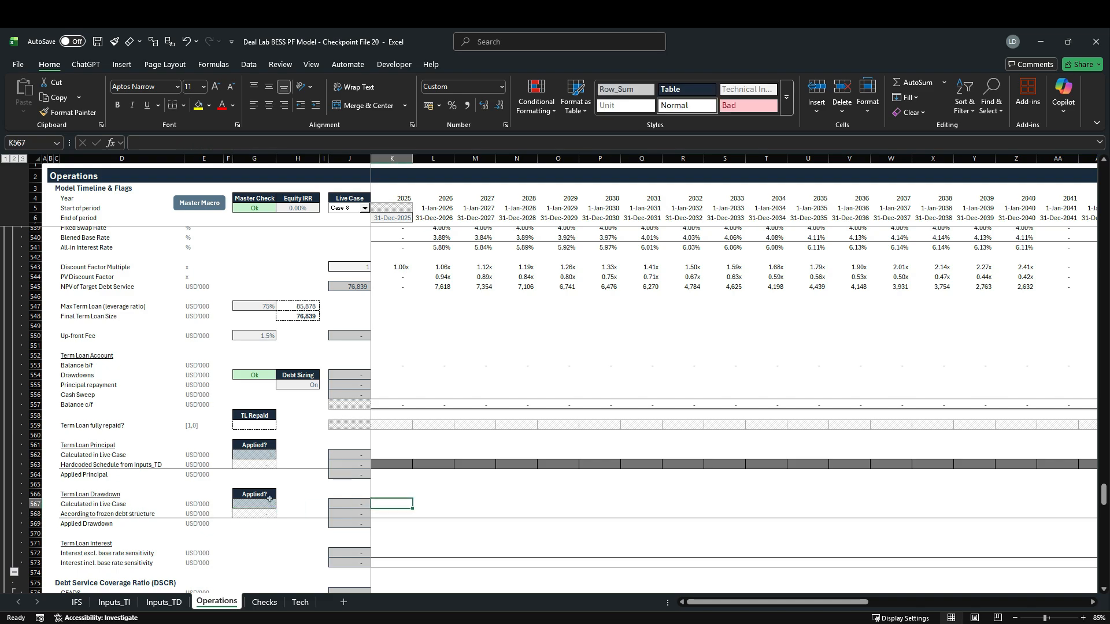
type("=")
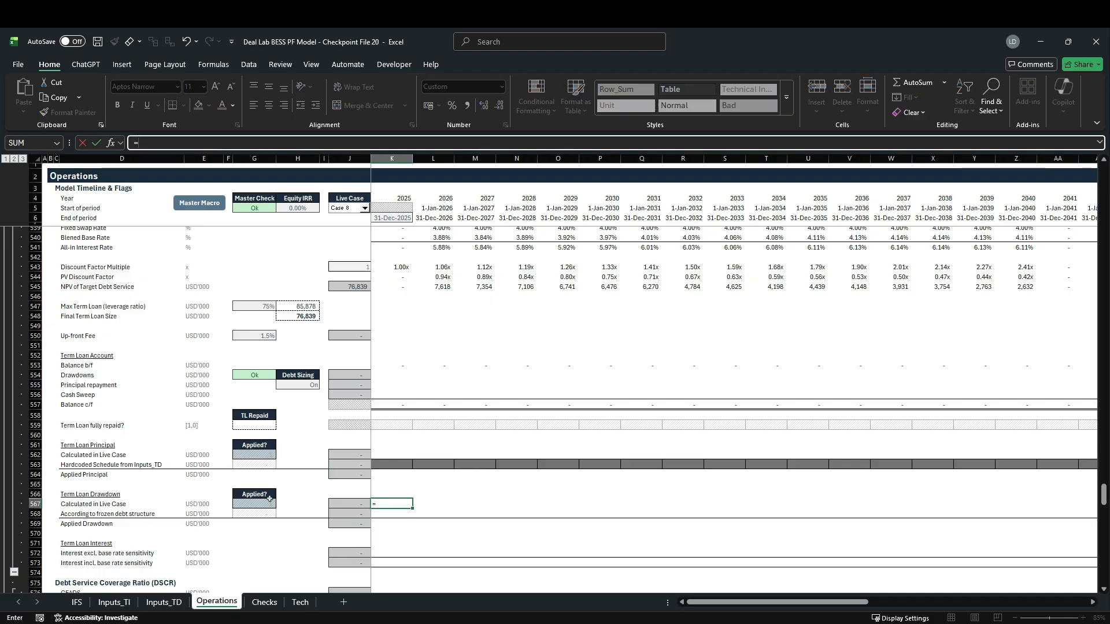
left_click(311, 317)
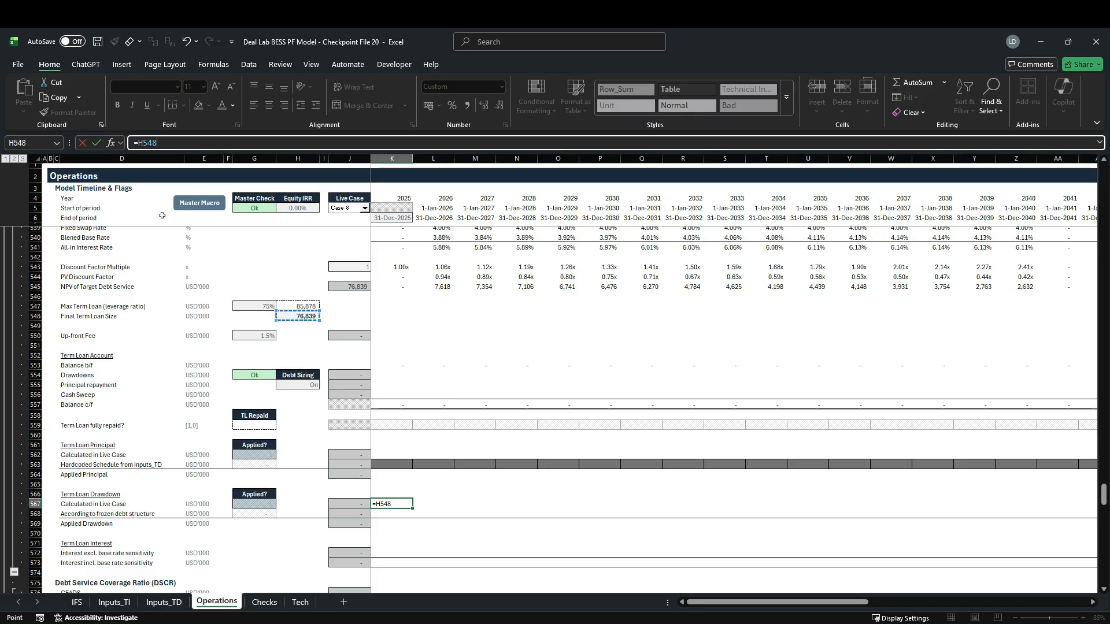
key("F4")
scroll(381, 482, "up", 20)
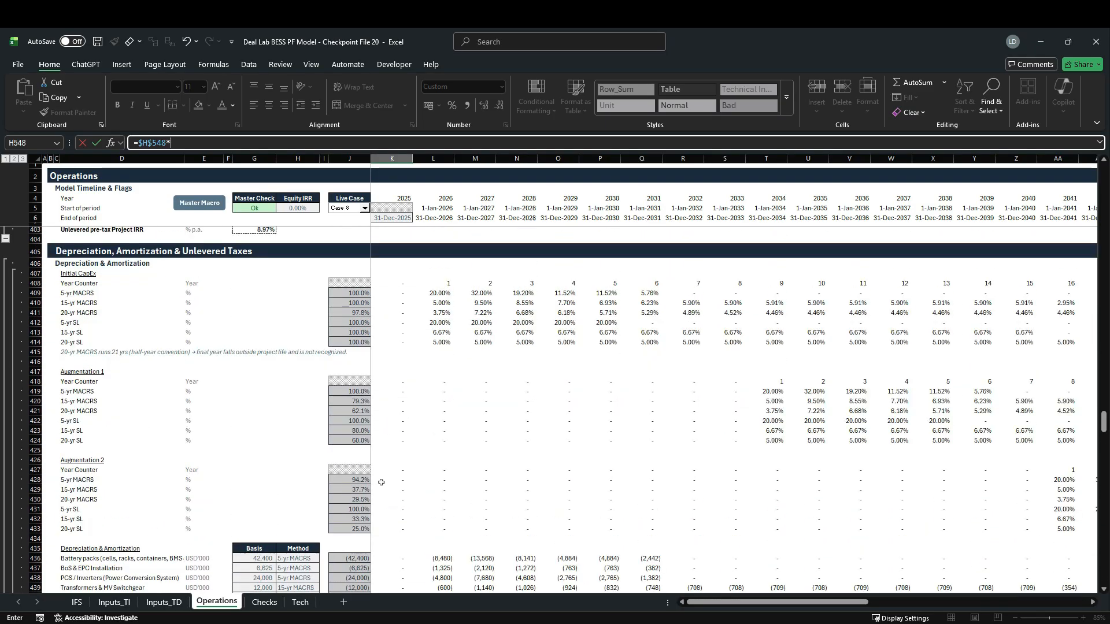
scroll(381, 482, "up", 20)
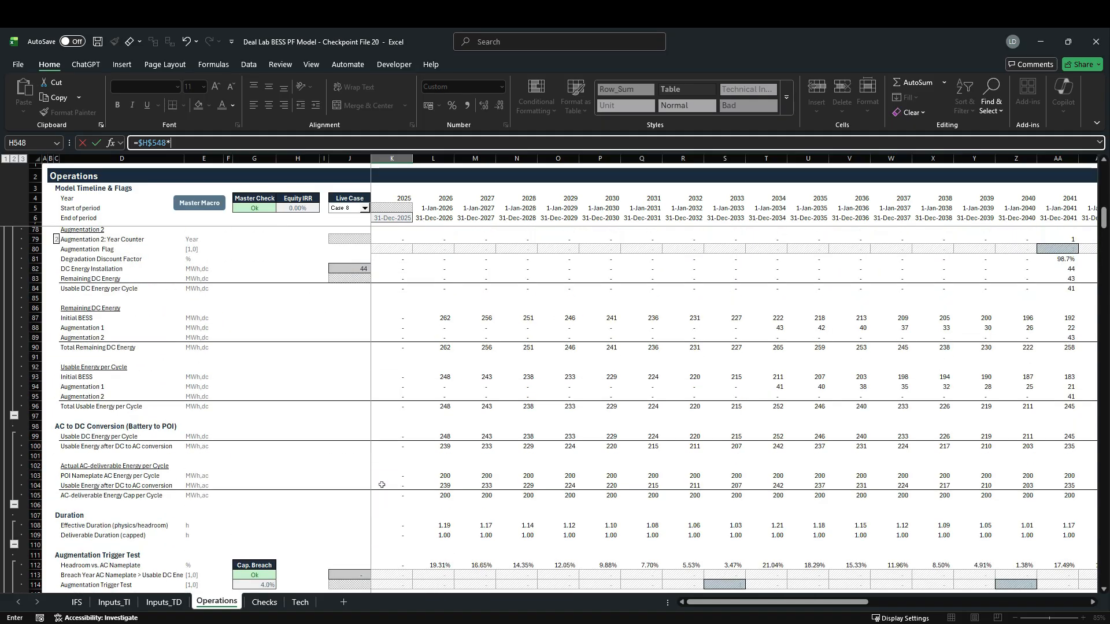
scroll(381, 484, "up", 16)
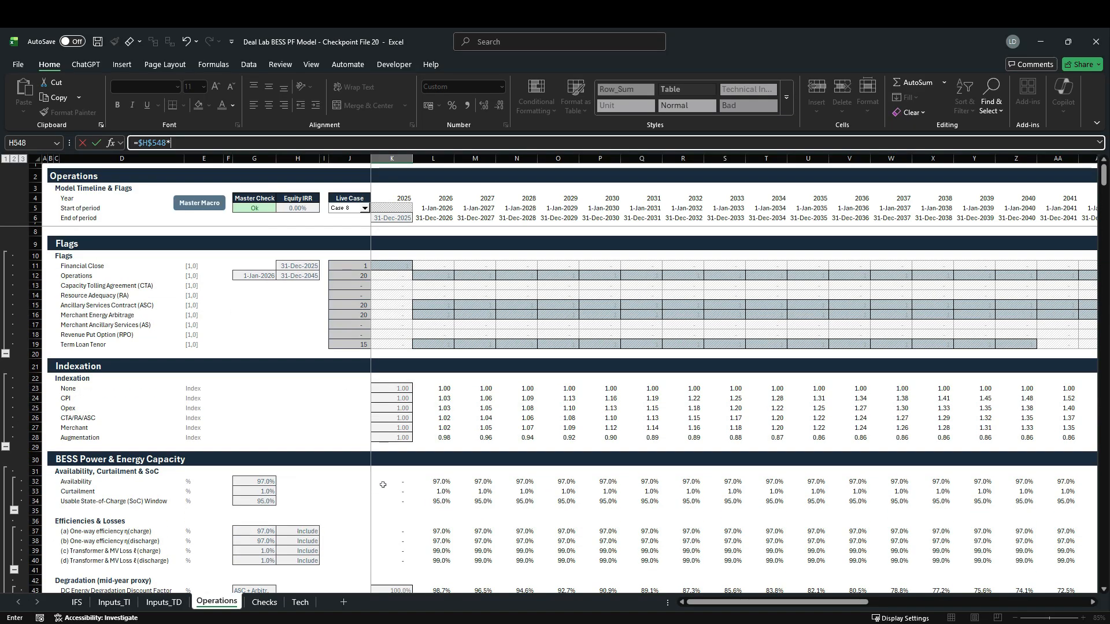
left_click(403, 265)
key("F4")
key("F4")
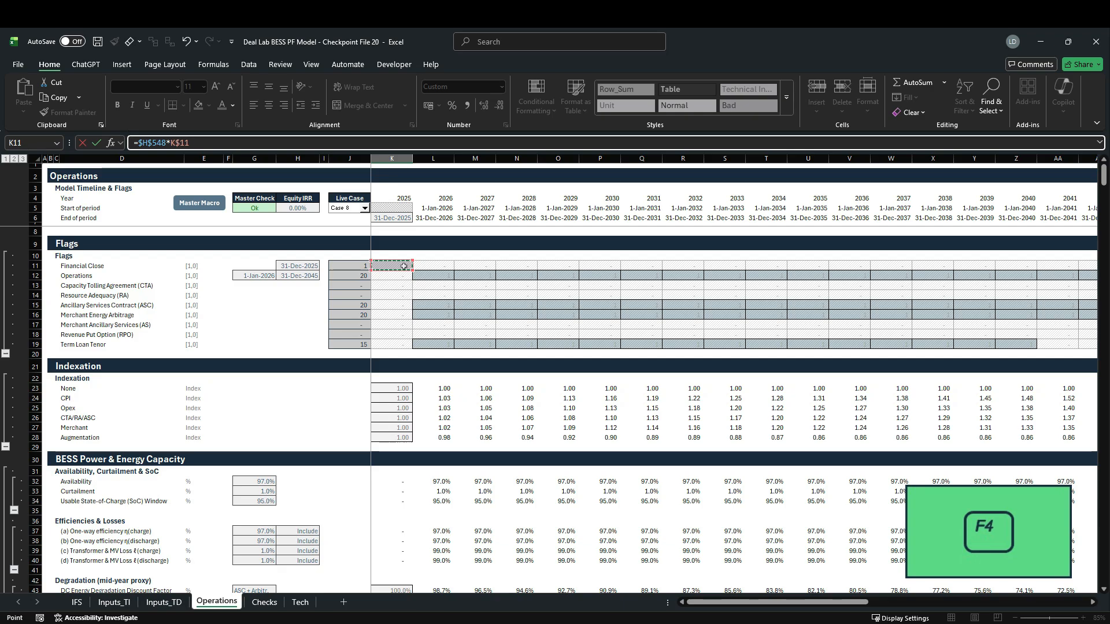
key("Return")
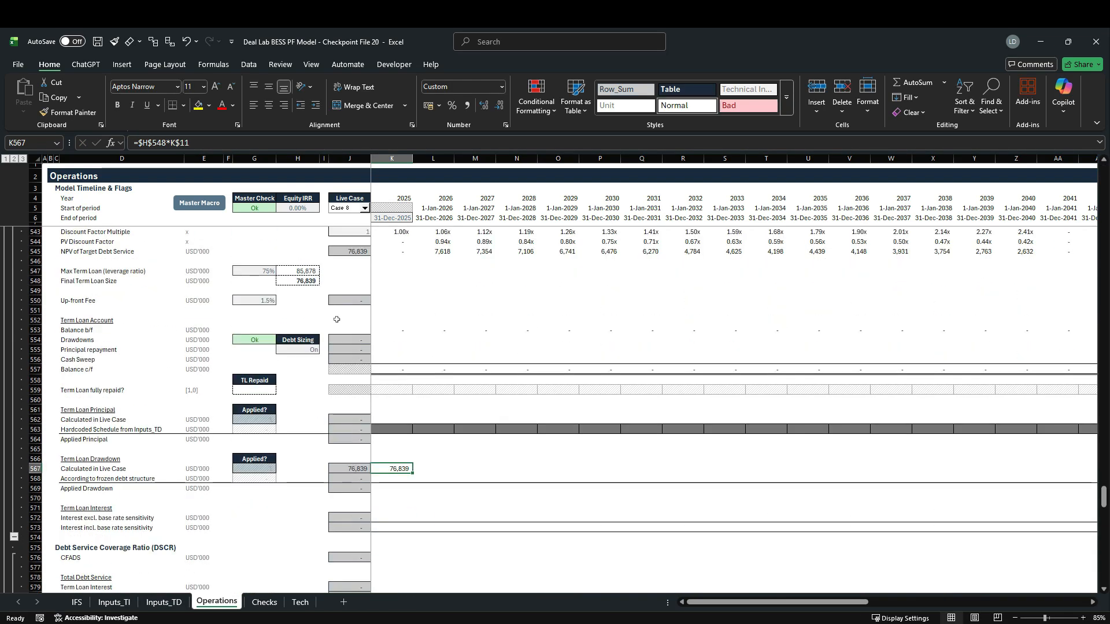
Step: Calculate the 2025 Applied Drawdown in K569 by weighting both drawdown rows with their Applied? flags, =K567*$G$567+K568*$G$568
scroll(336, 319, "down", 2)
scroll(336, 319, "up", 1)
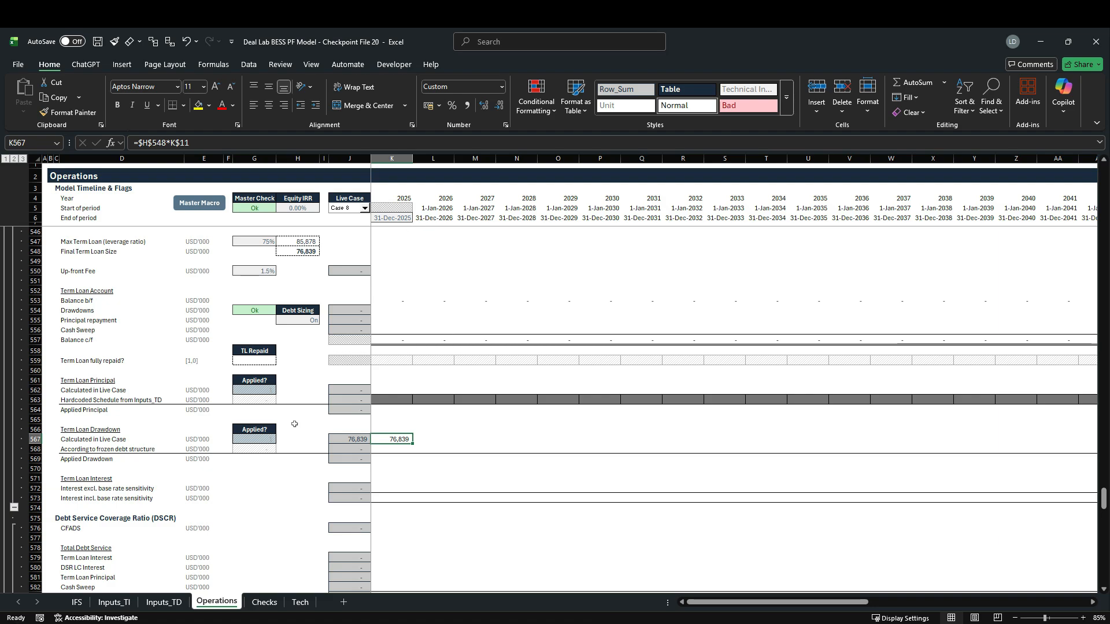
left_click(35, 459)
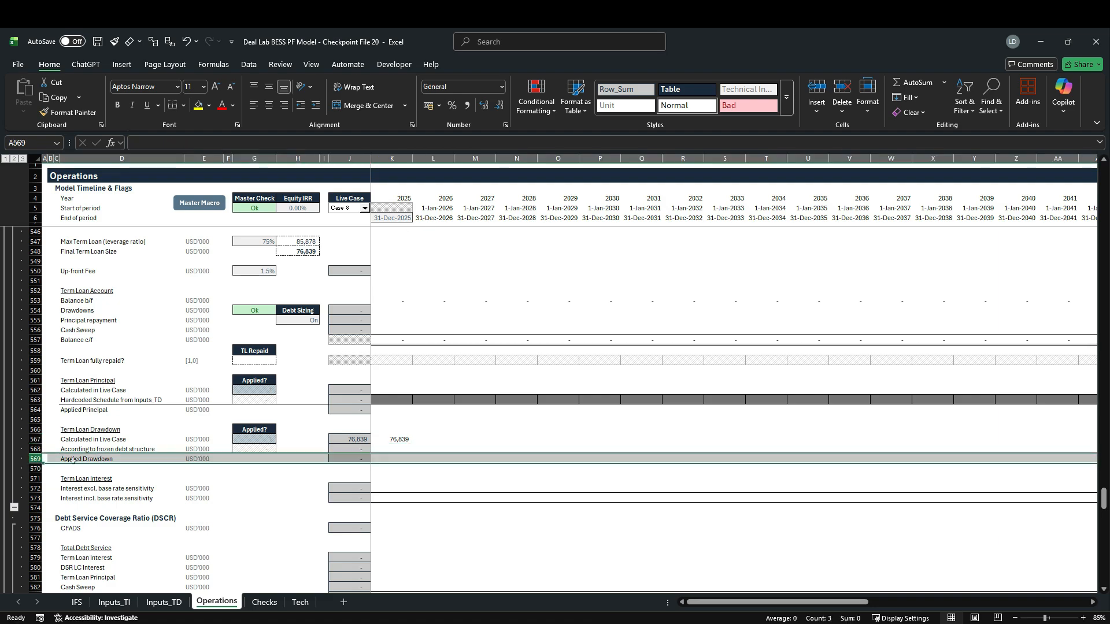
left_click(391, 460)
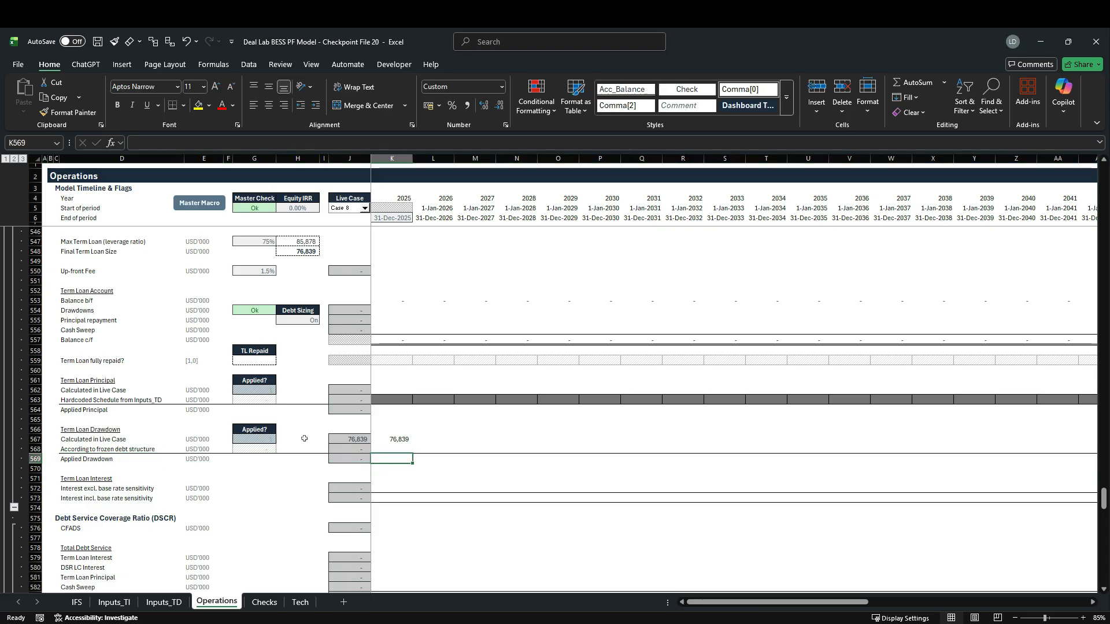
type("=")
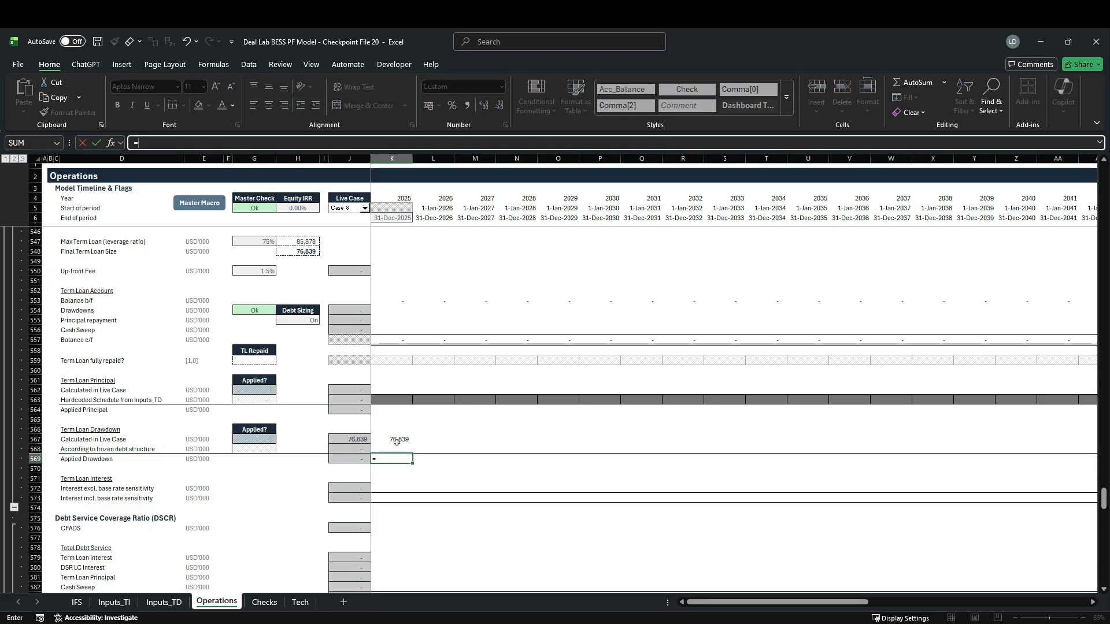
left_click(396, 440)
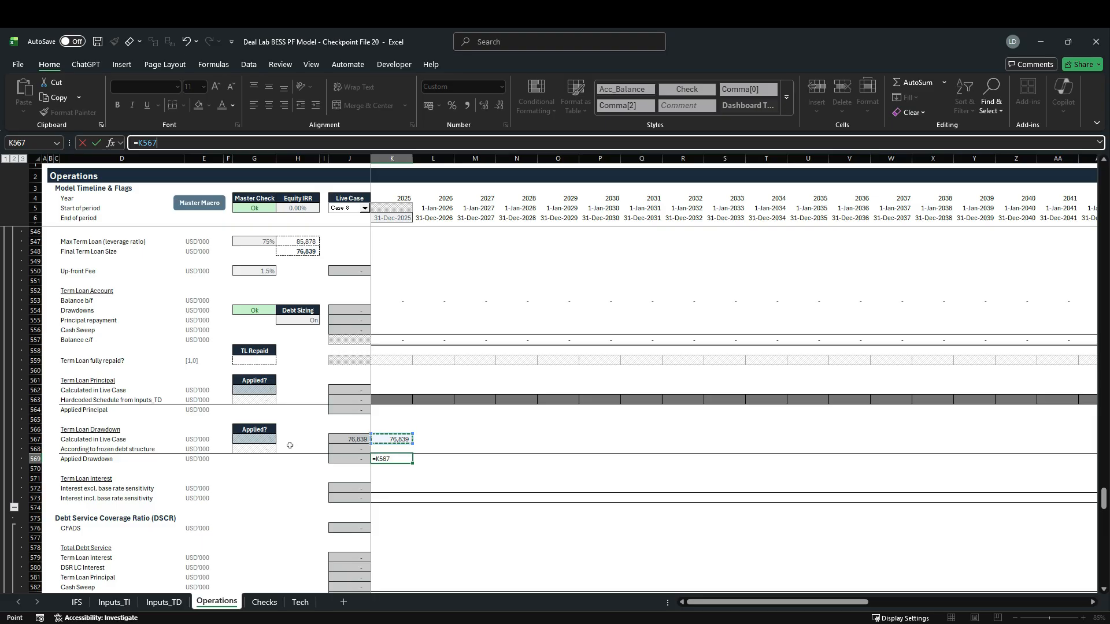
type("*")
left_click(257, 441)
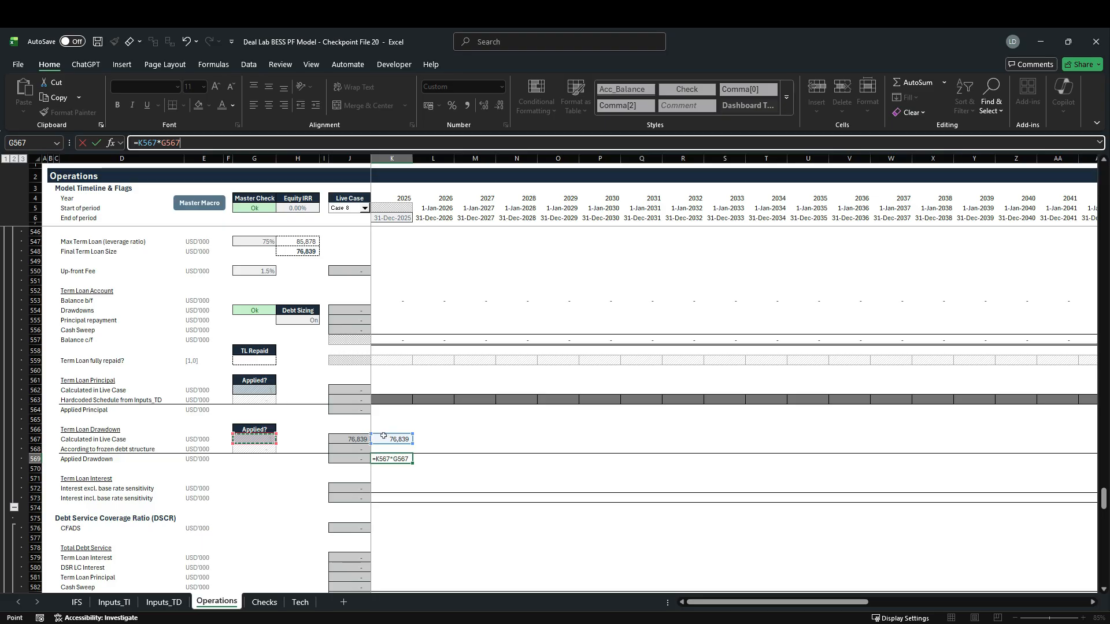
key("F4")
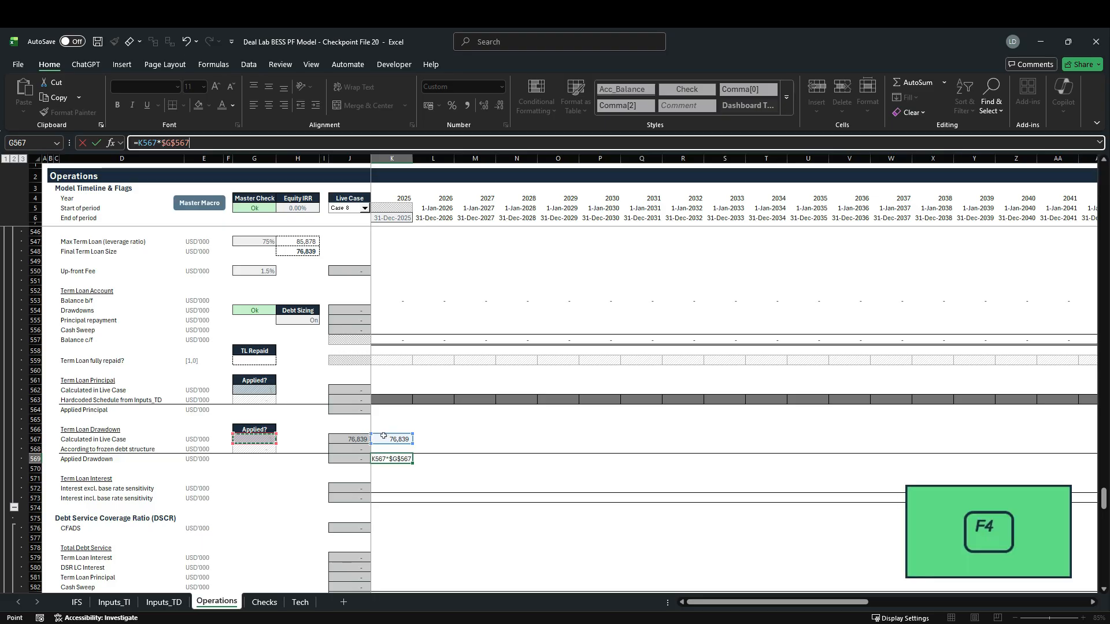
type("+")
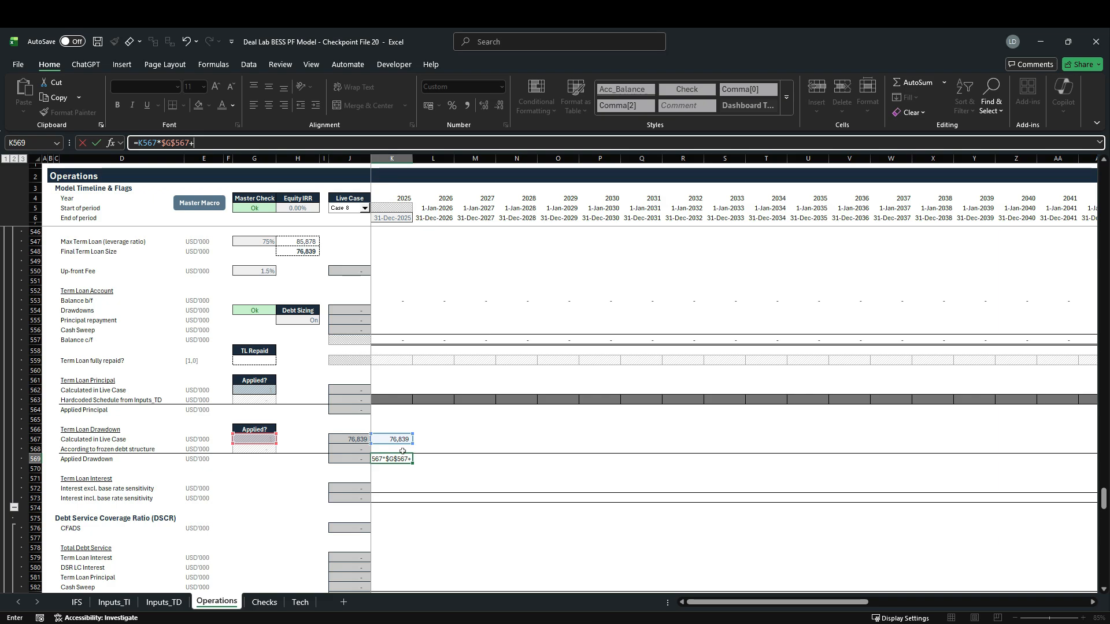
left_click(403, 451)
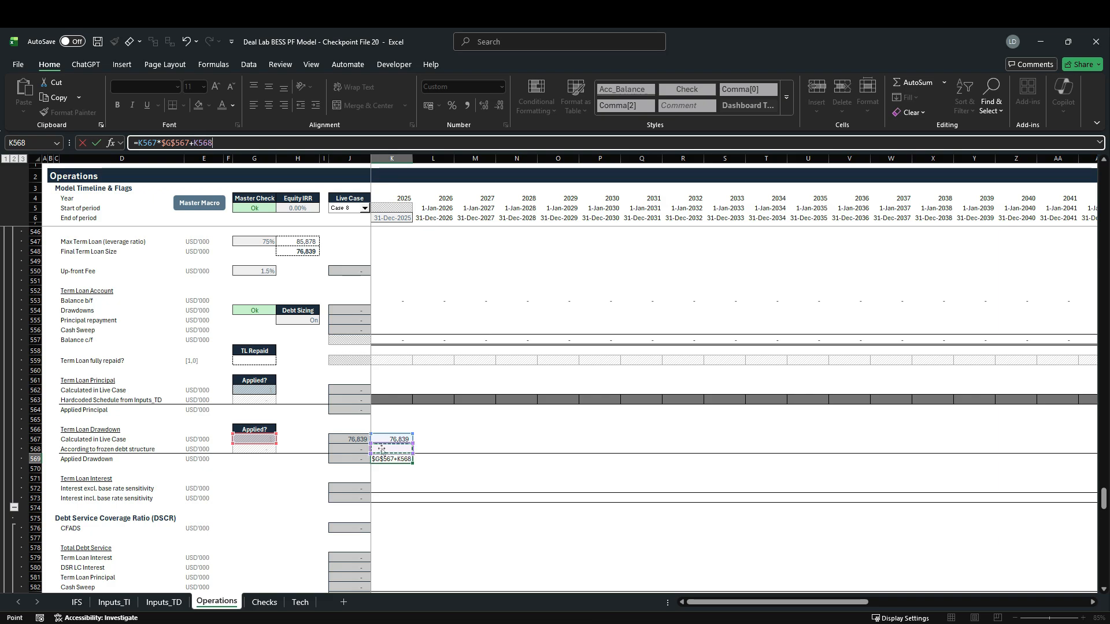
type("*")
left_click(266, 454)
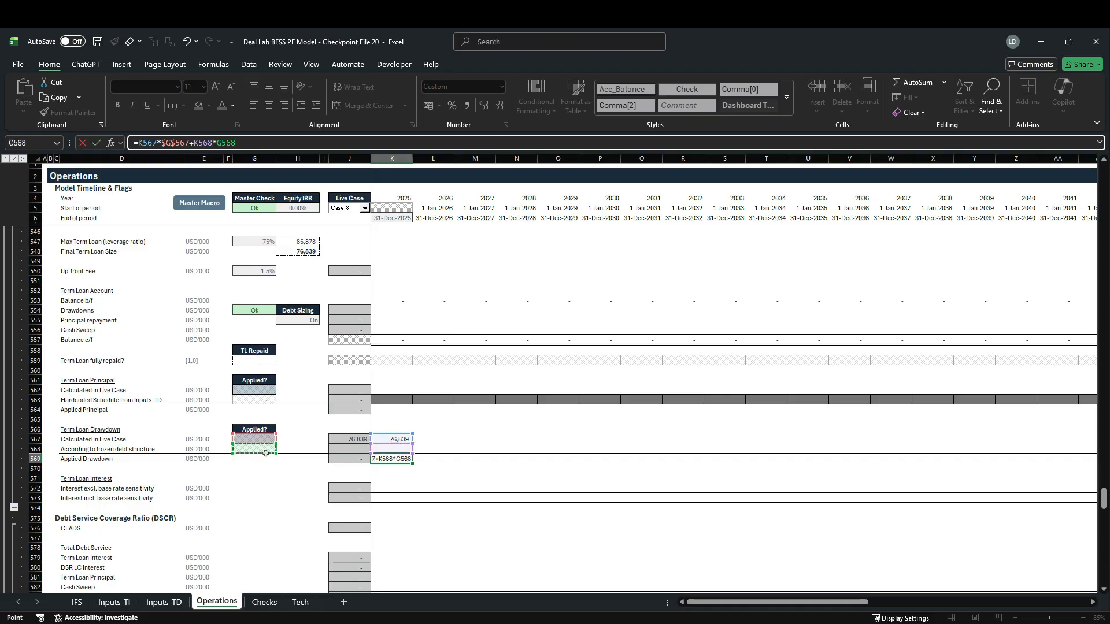
key("F4")
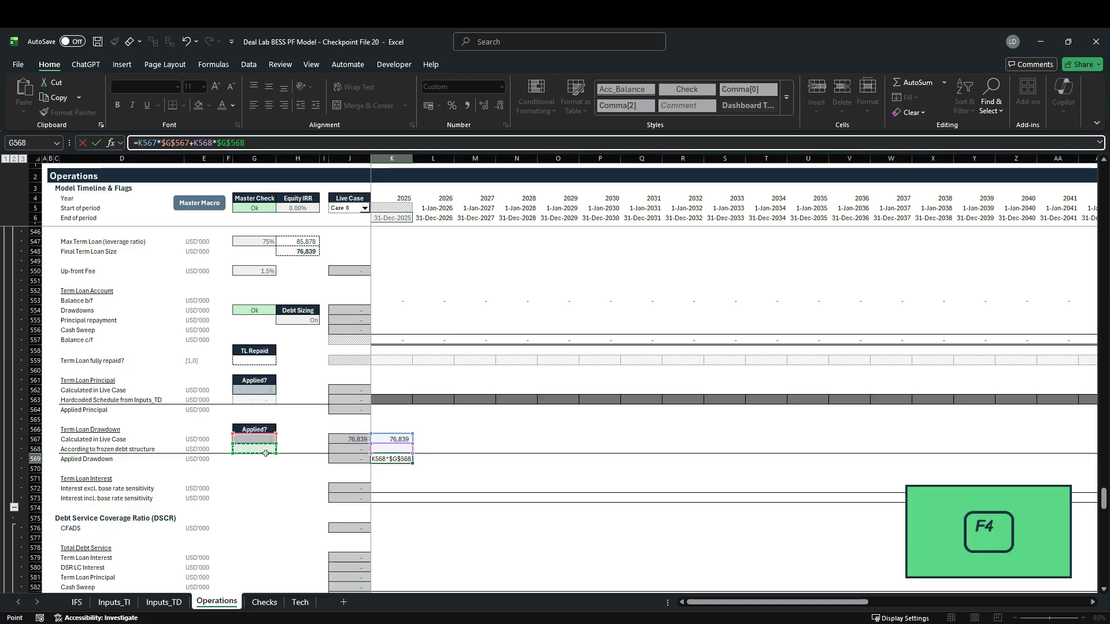
key("Return")
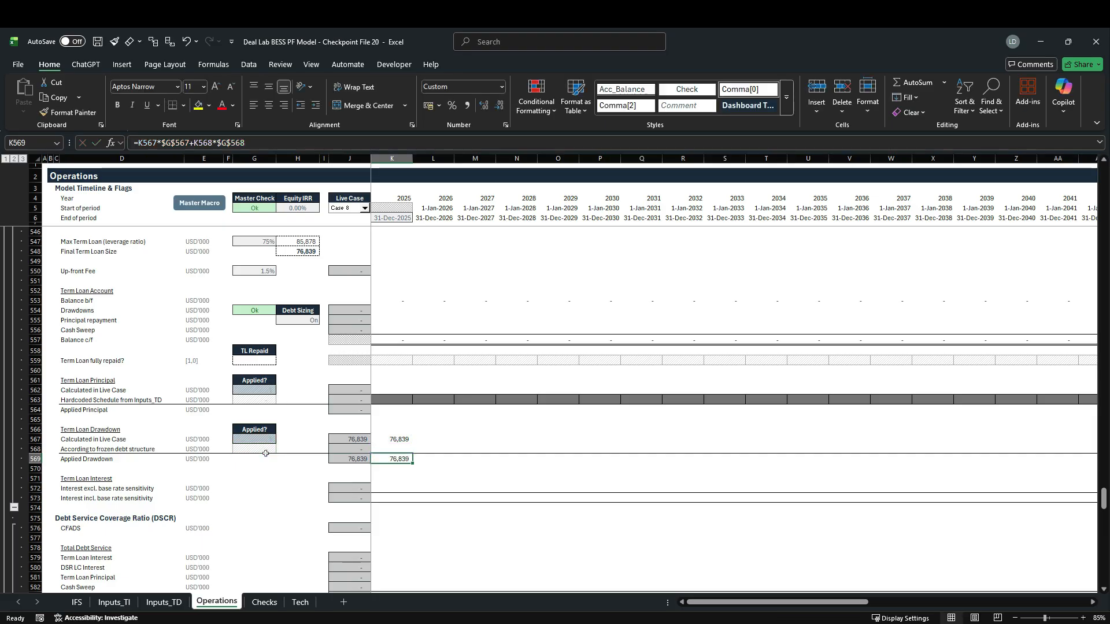
Step: Copy the 2025 Term Loan Drawdown formulas in rows 567 to 569 across all years to 2060
key("shift+Up")
key("shift+Up")
key("ctrl+shift+Right")
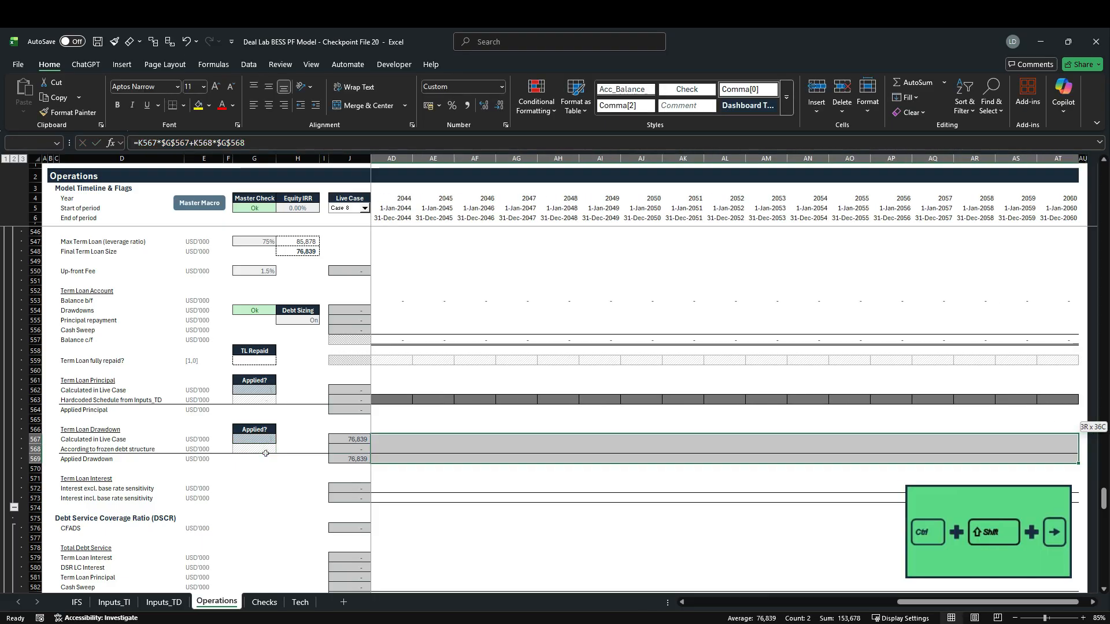
key("ctrl+r")
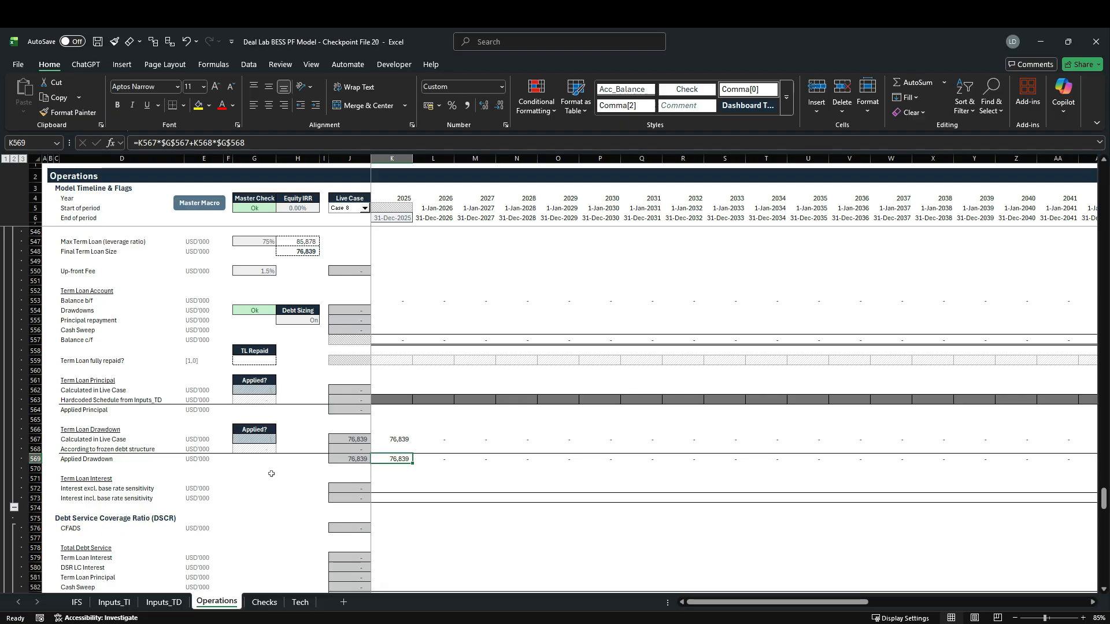
Step: Link the 2025 Drawdowns cell K554 of the Term Loan Account to the Applied Drawdown with =K569
left_click(35, 310)
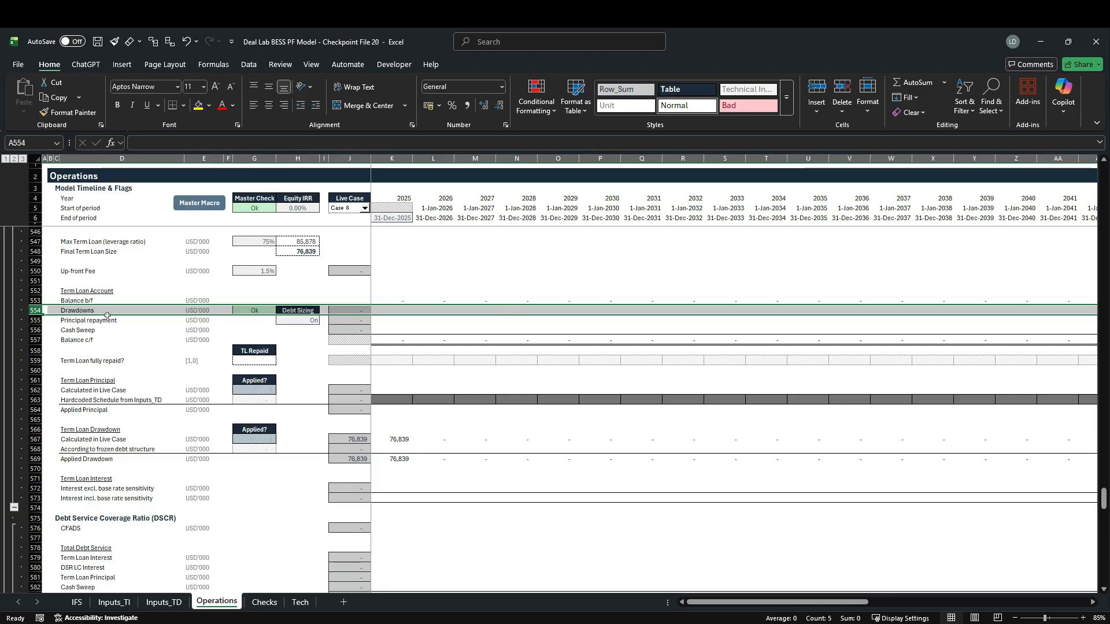
left_click(396, 314)
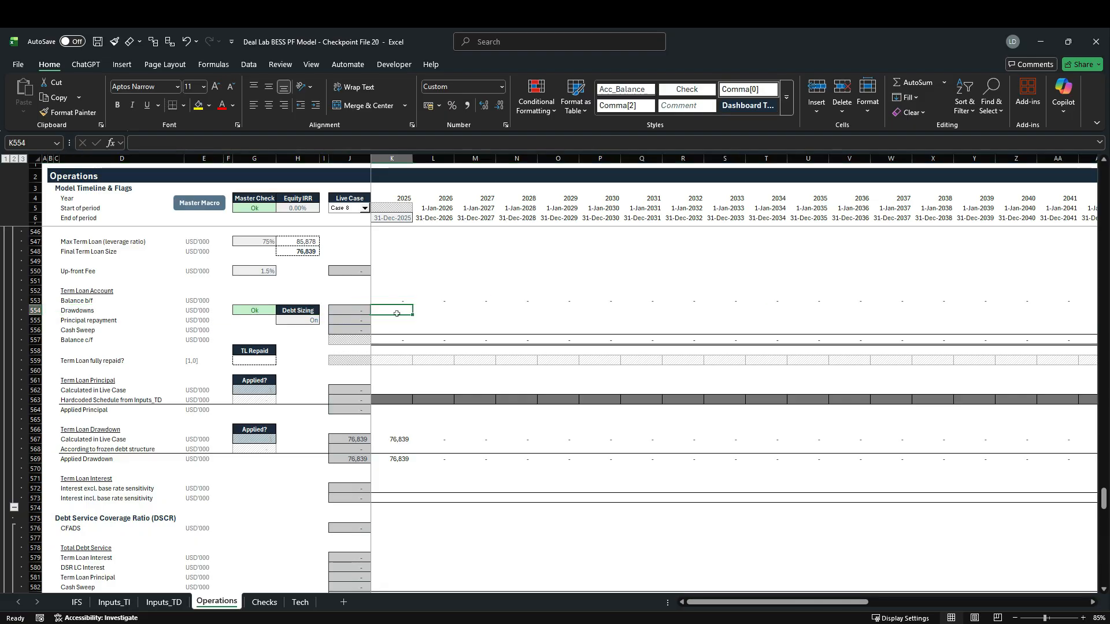
type("=")
key("Down")
key("Down")
key("Down")
key("Down")
key("Down")
key("Down")
key("Down")
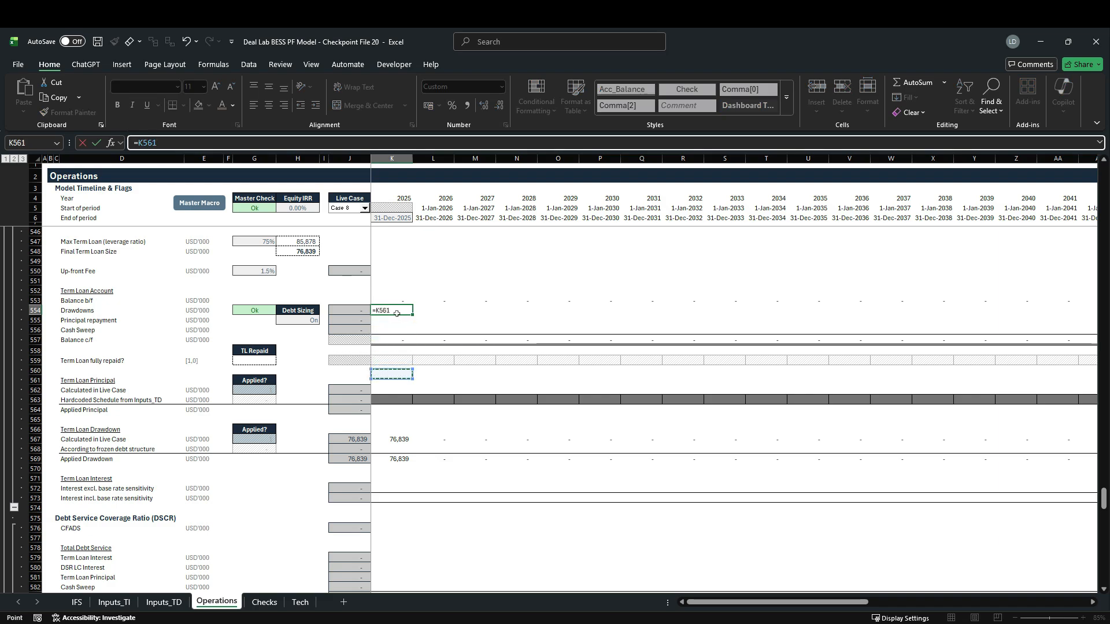
key("Down")
key("Down")
key("Down")
key("Down")
key("Down")
key("Down")
key("Down")
key("Down")
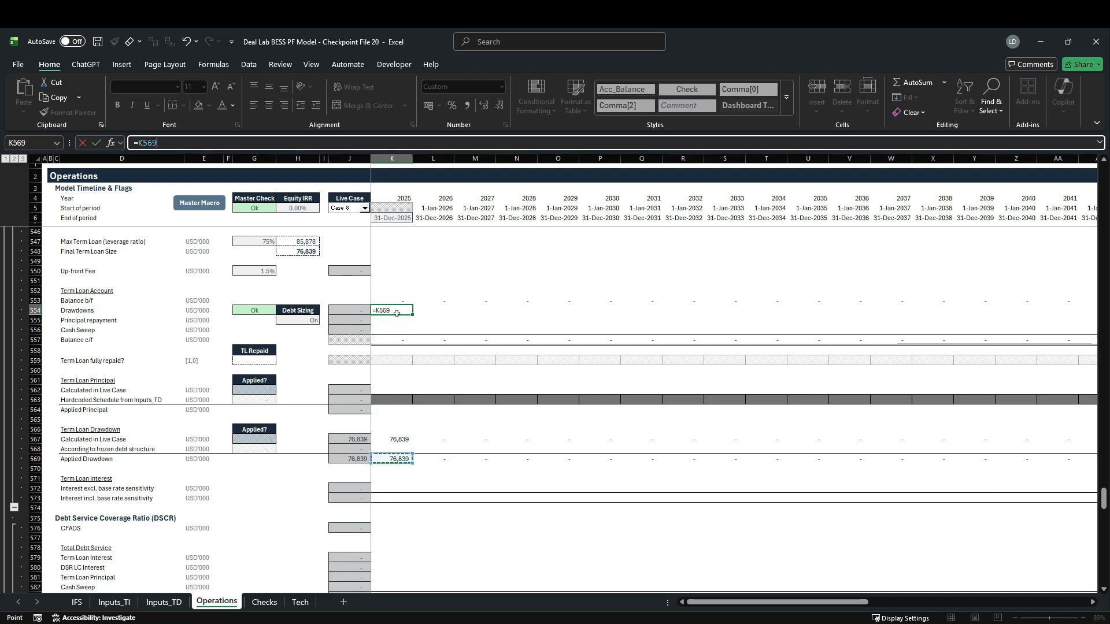
key("ctrl+Return")
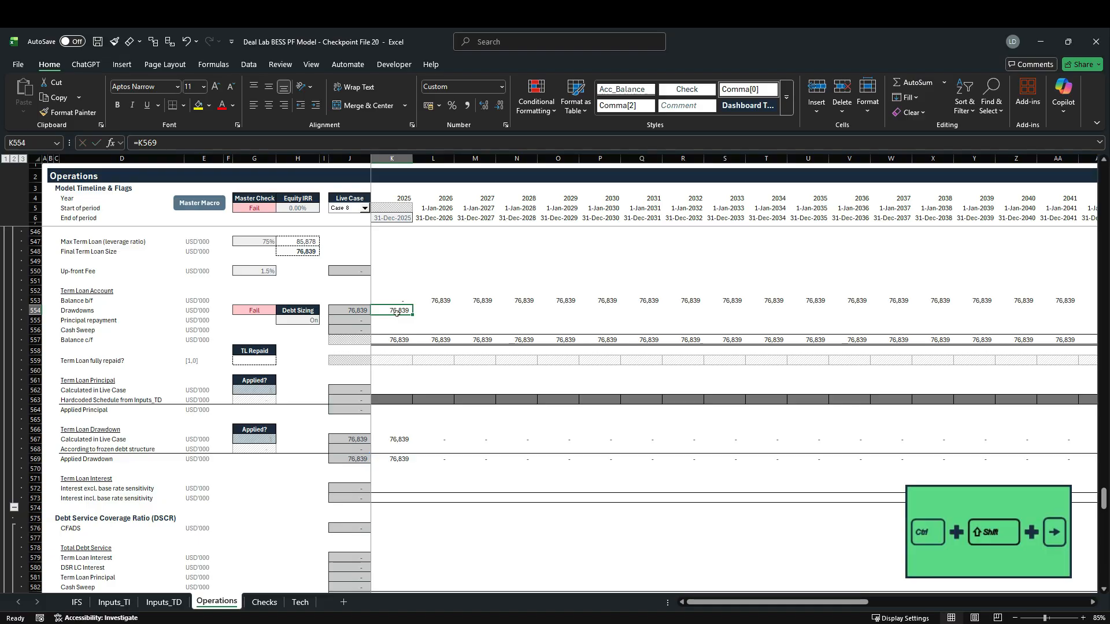
Step: Copy the 2025 Drawdowns link in row 554 across all years to 2060
key("ctrl+shift+Right")
key("shift+Left")
key("ctrl+r")
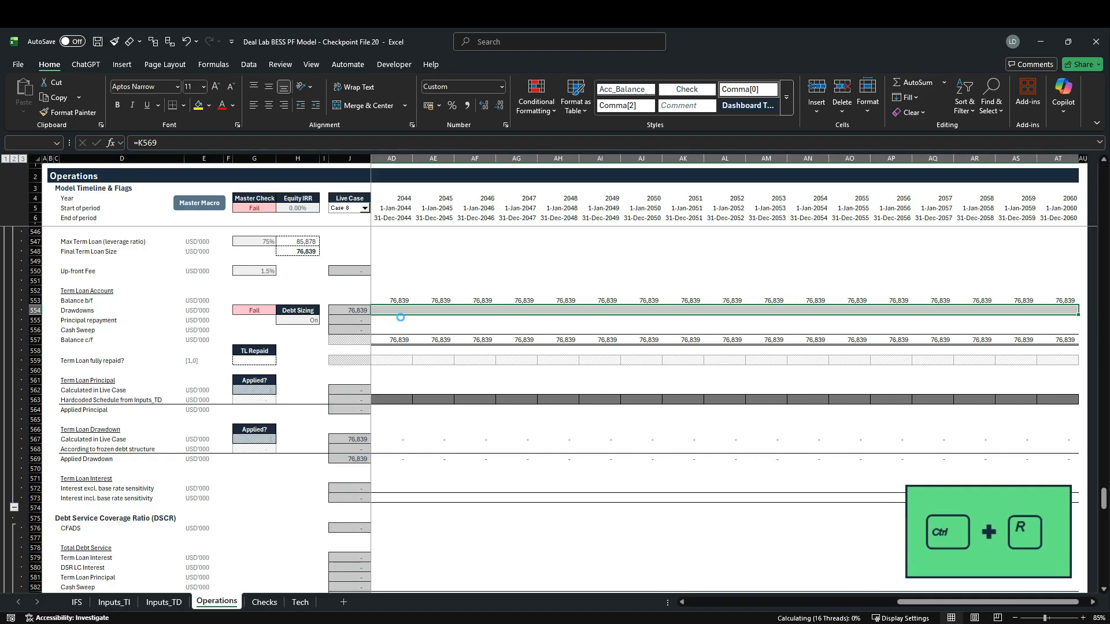
key("Left")
key("Right")
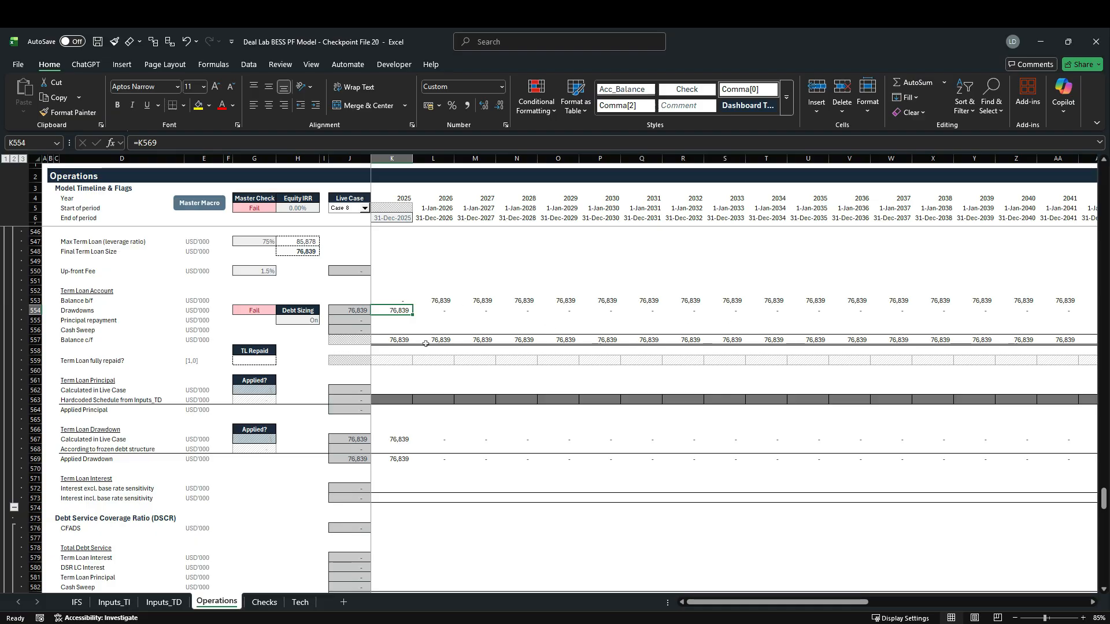
left_click(36, 321)
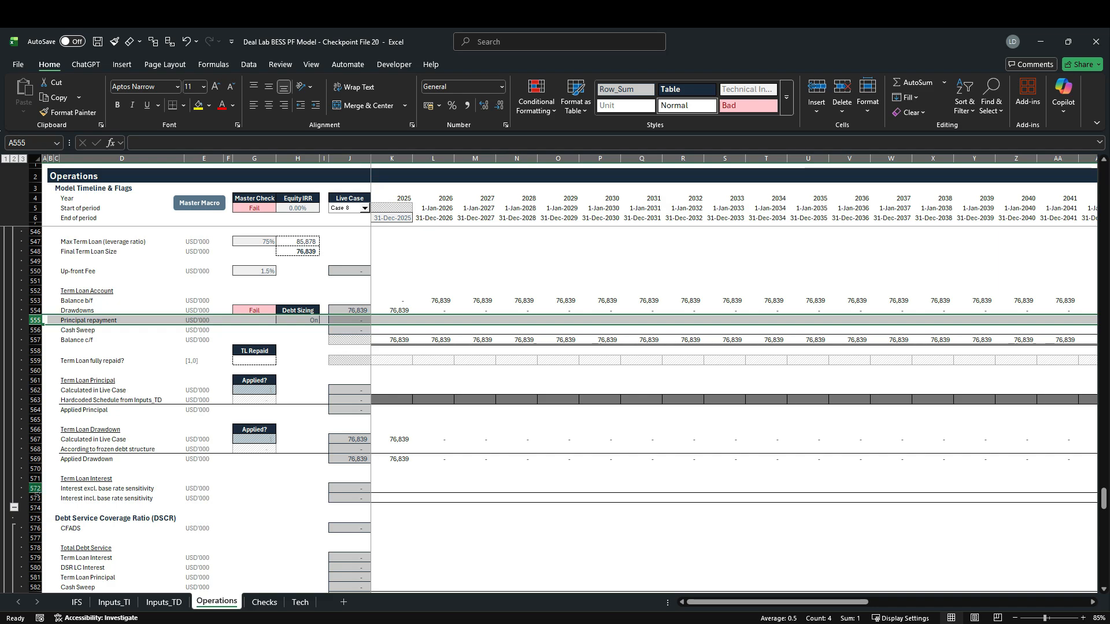
left_click(35, 488)
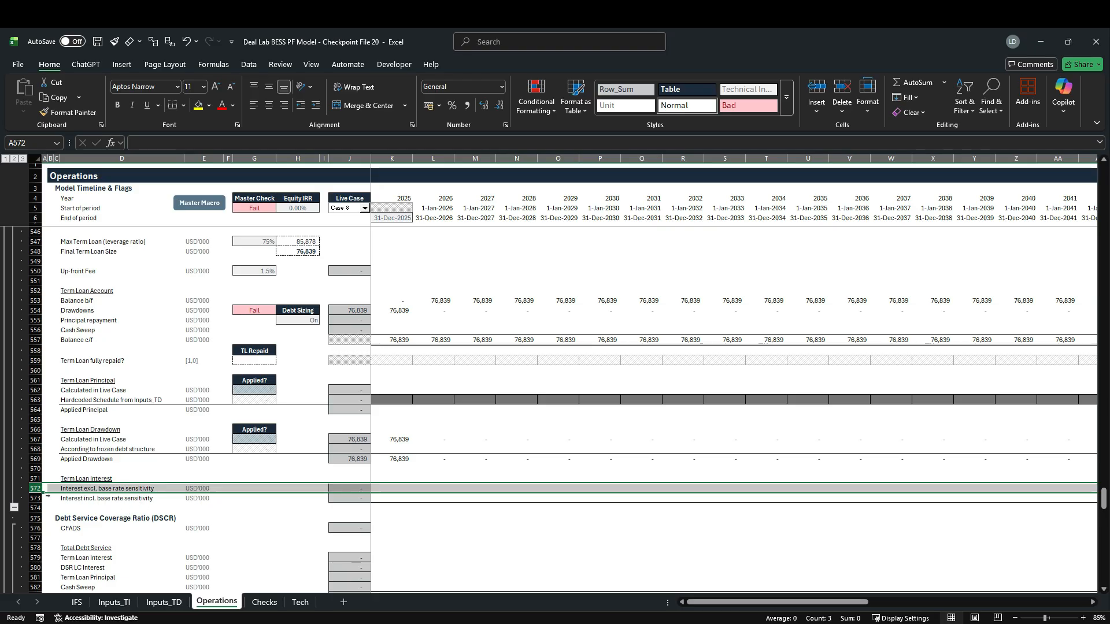
left_click(392, 489)
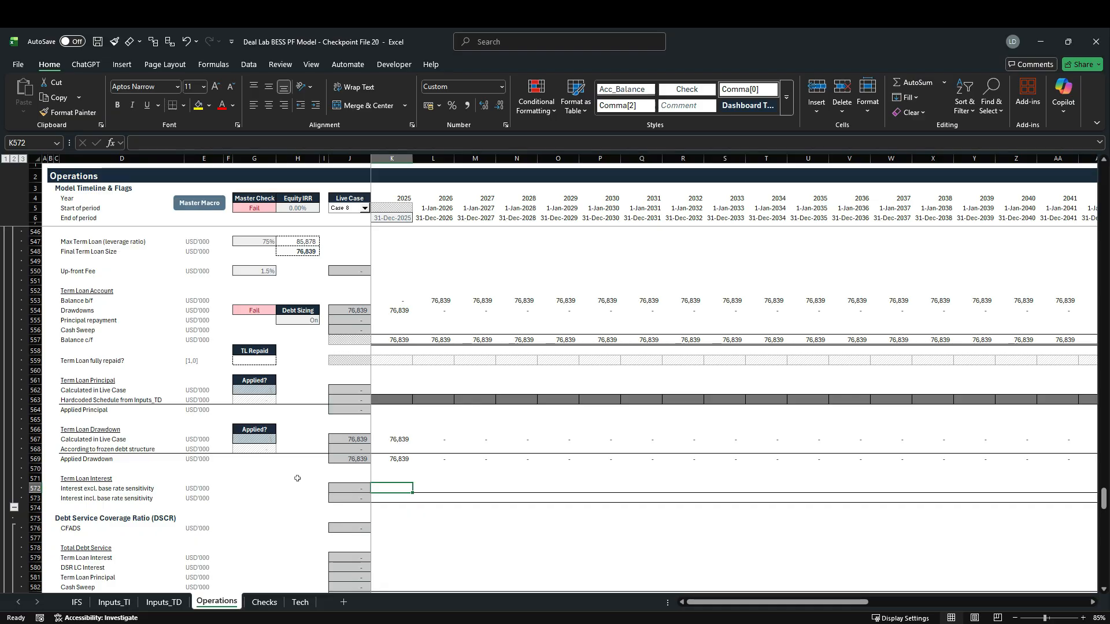
type("=")
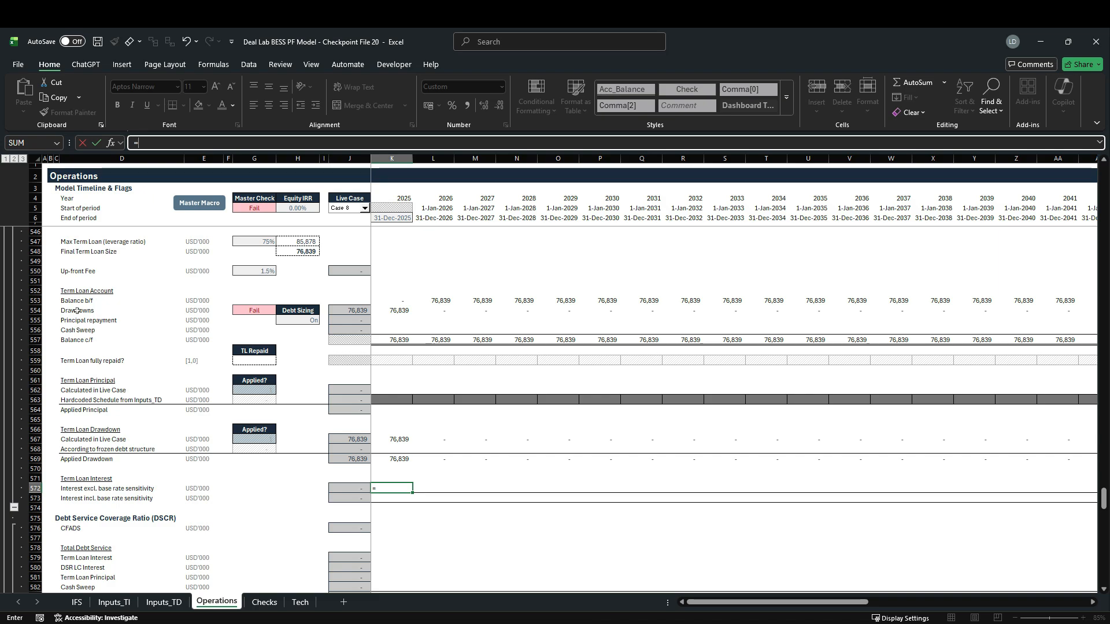
left_click(411, 303)
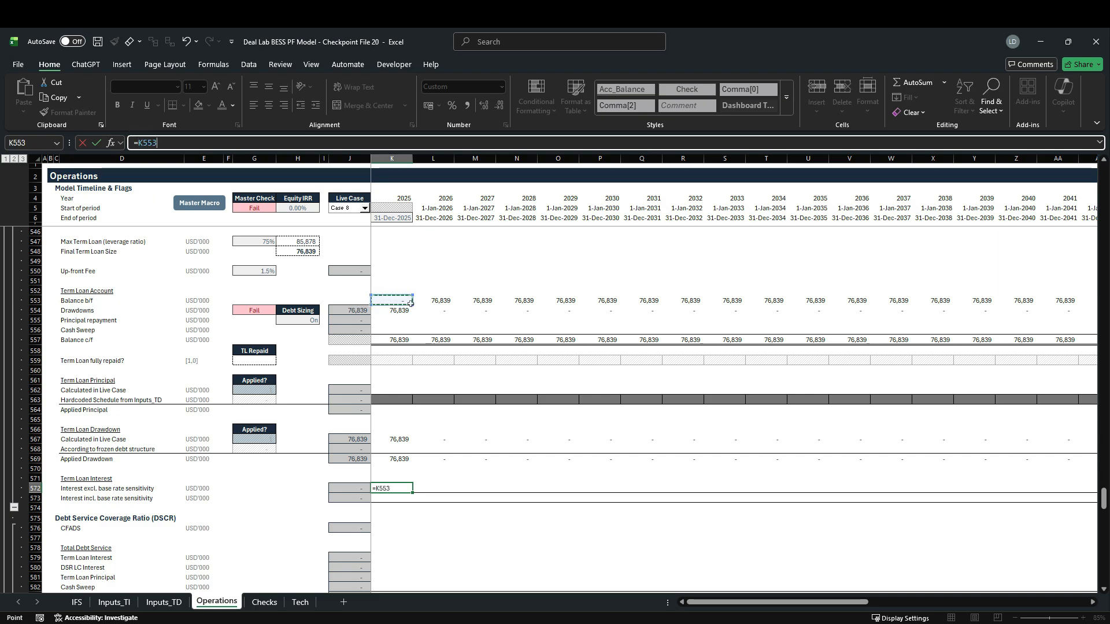
key("F4")
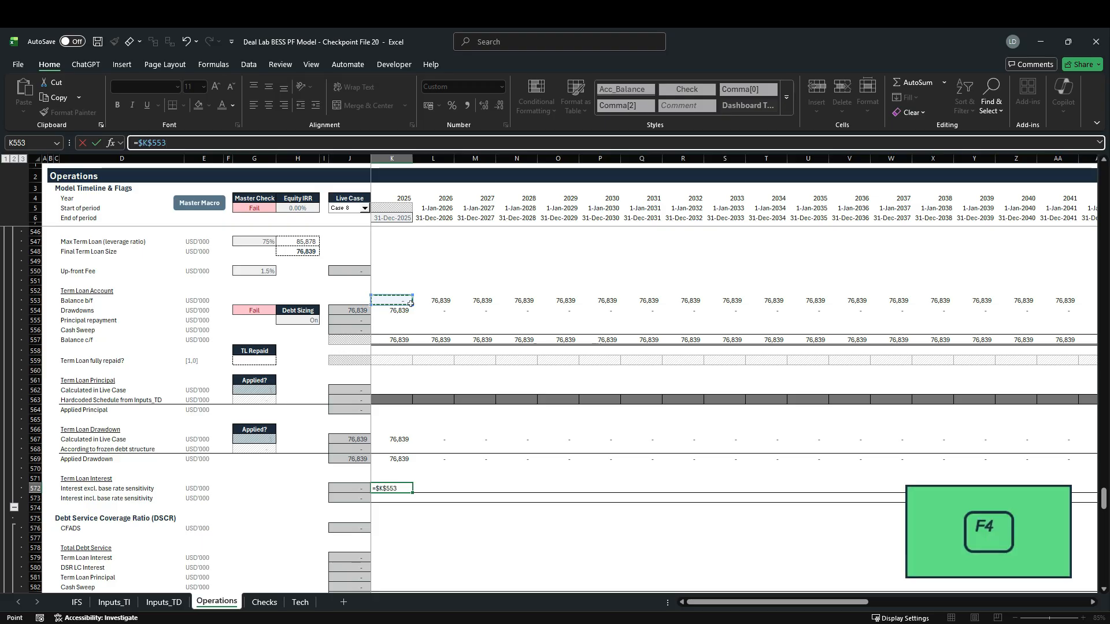
key("F4")
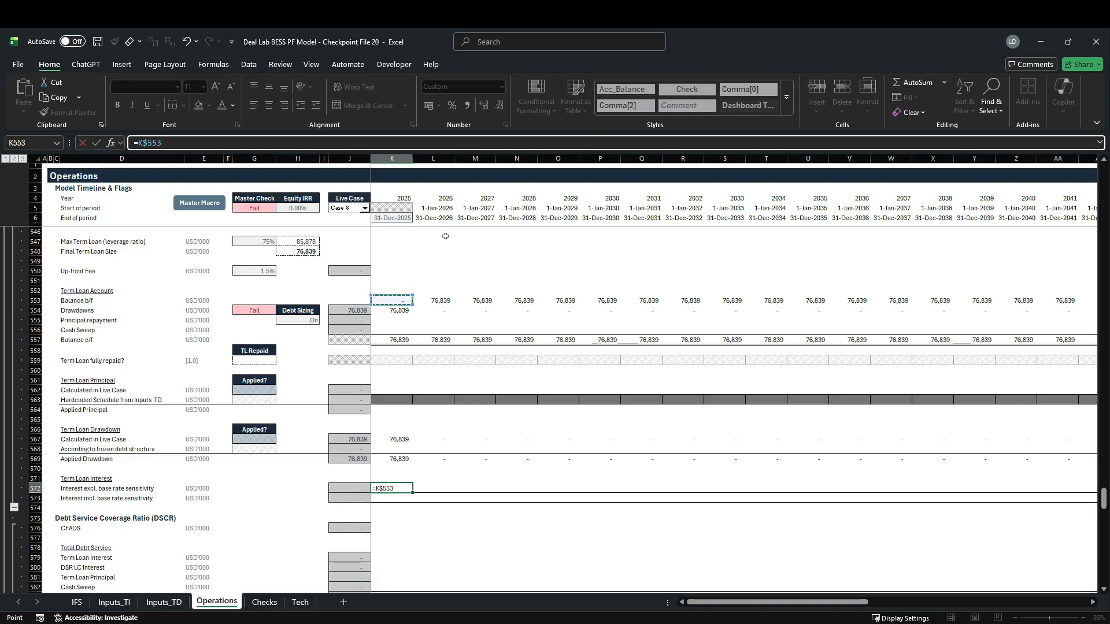
scroll(400, 365, "up", 3)
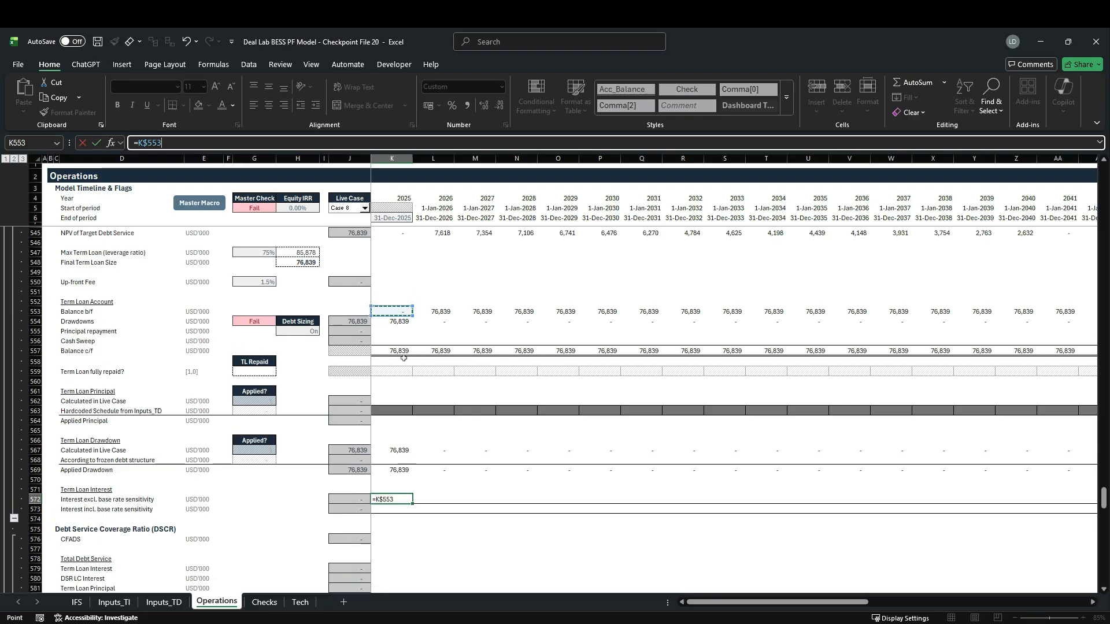
scroll(397, 370, "up", 4)
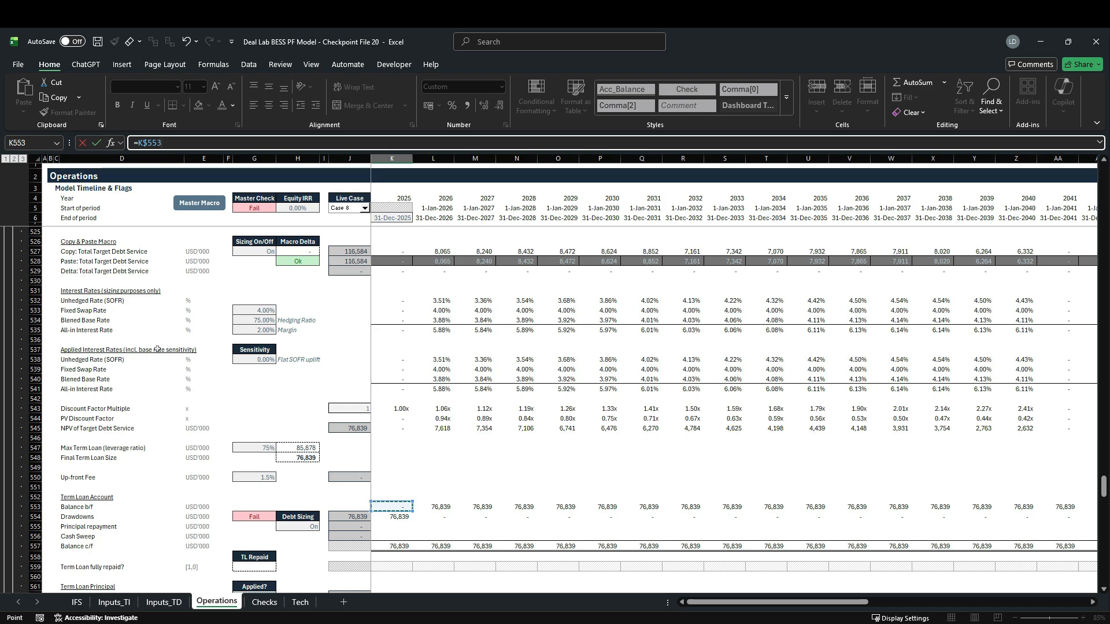
left_click(401, 328)
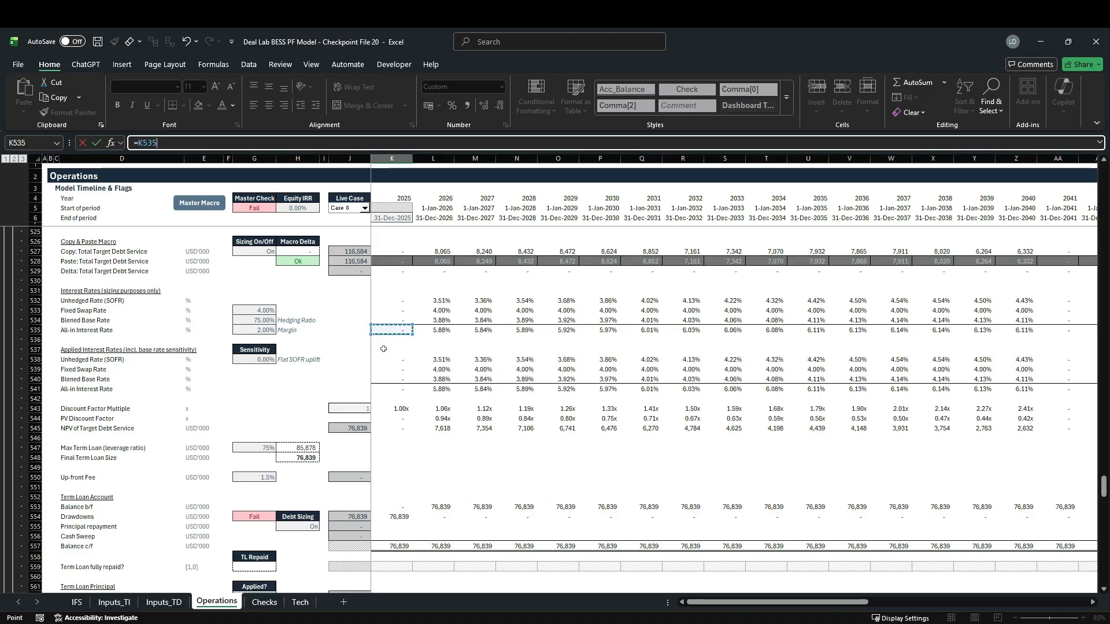
key("Escape")
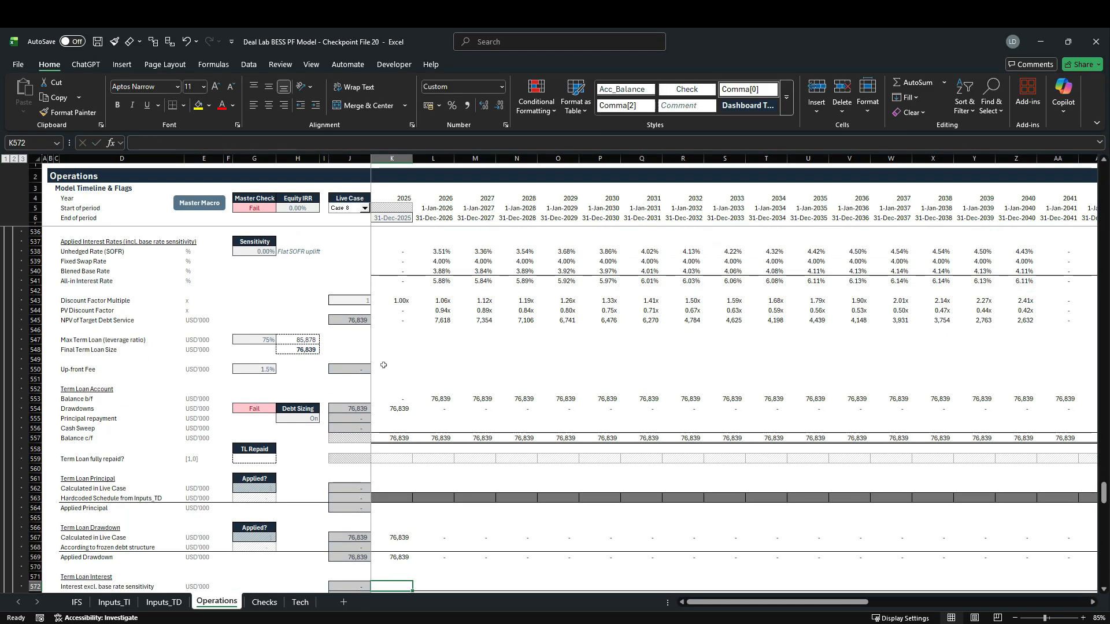
Step: Calculate the 2025 Interest excl. base rate sensitivity in K572 from opening balance, sizing all-in rate and tenor flag, =K$553*K$535*K$517
type("=")
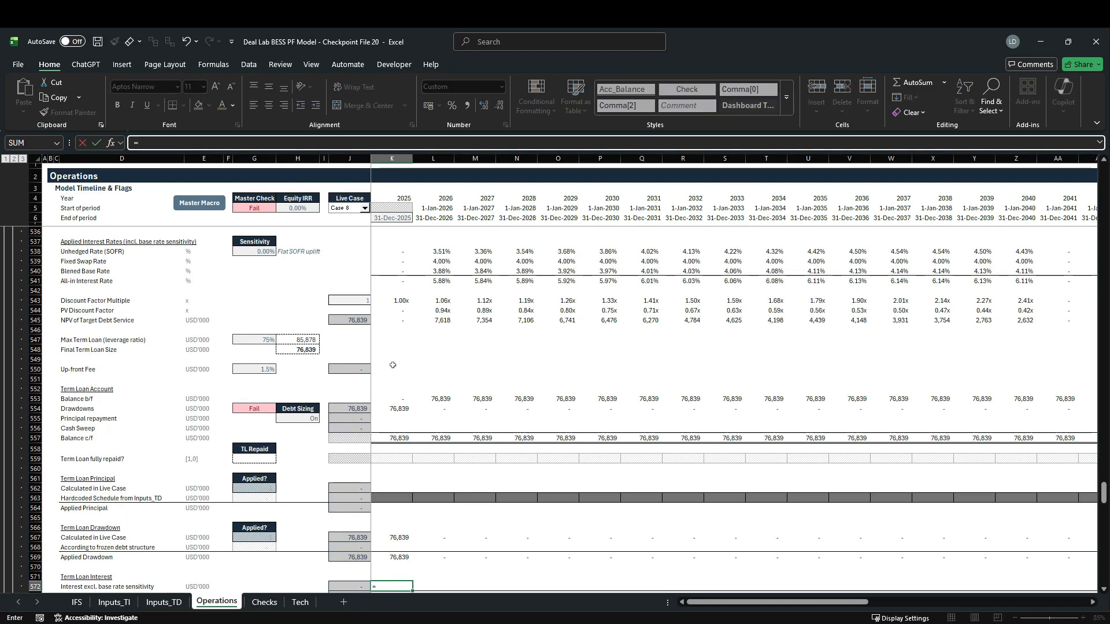
left_click(397, 401)
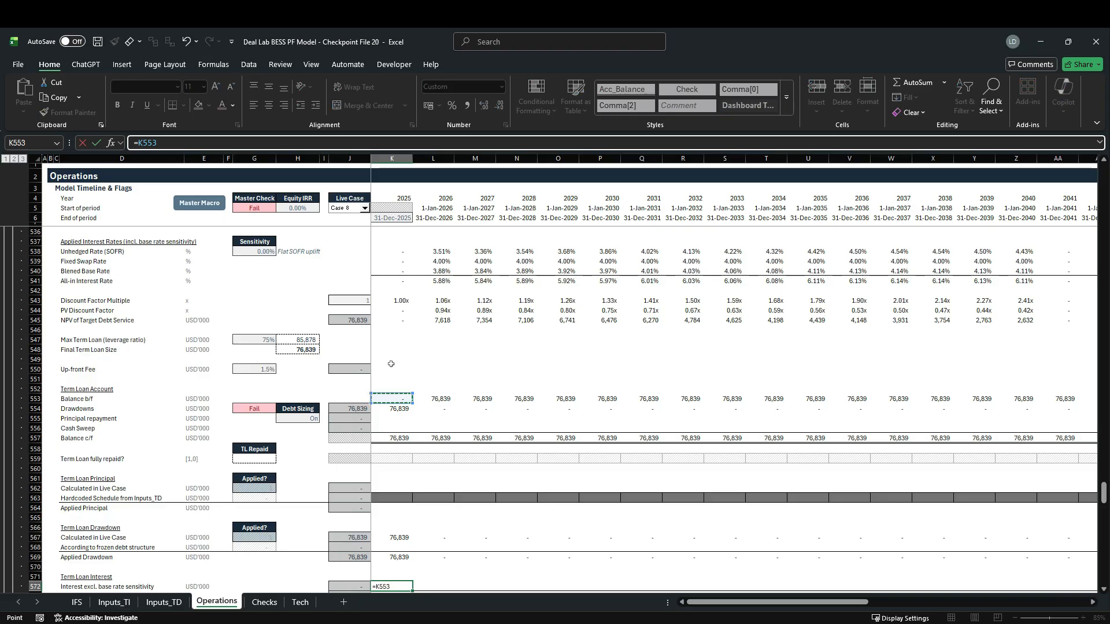
key("F4")
key("F4")
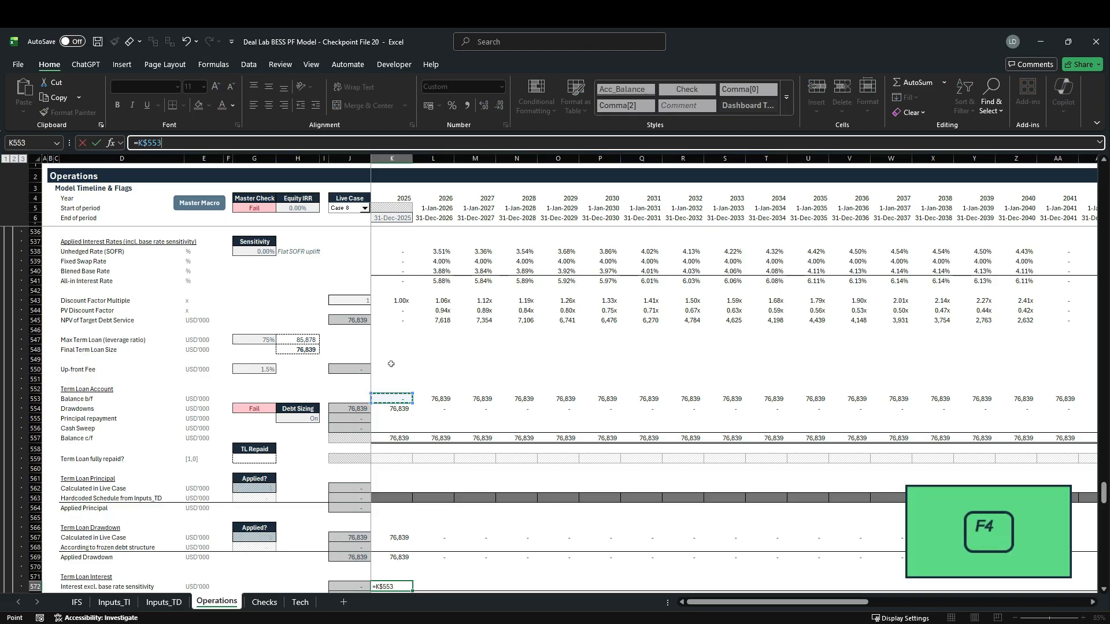
type("*")
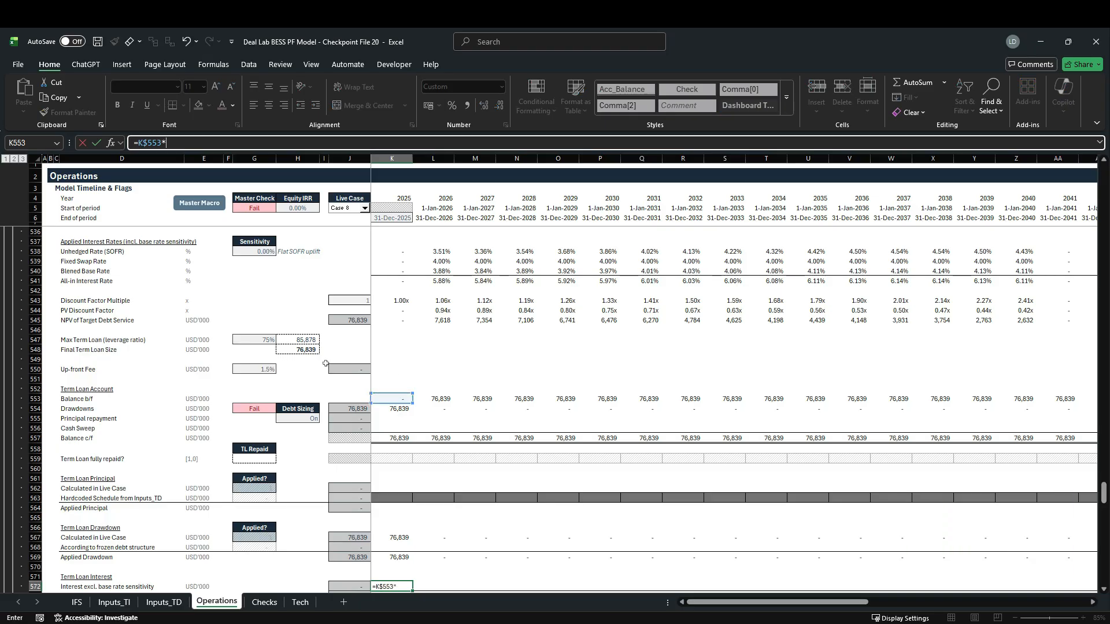
scroll(117, 371, "up", 5)
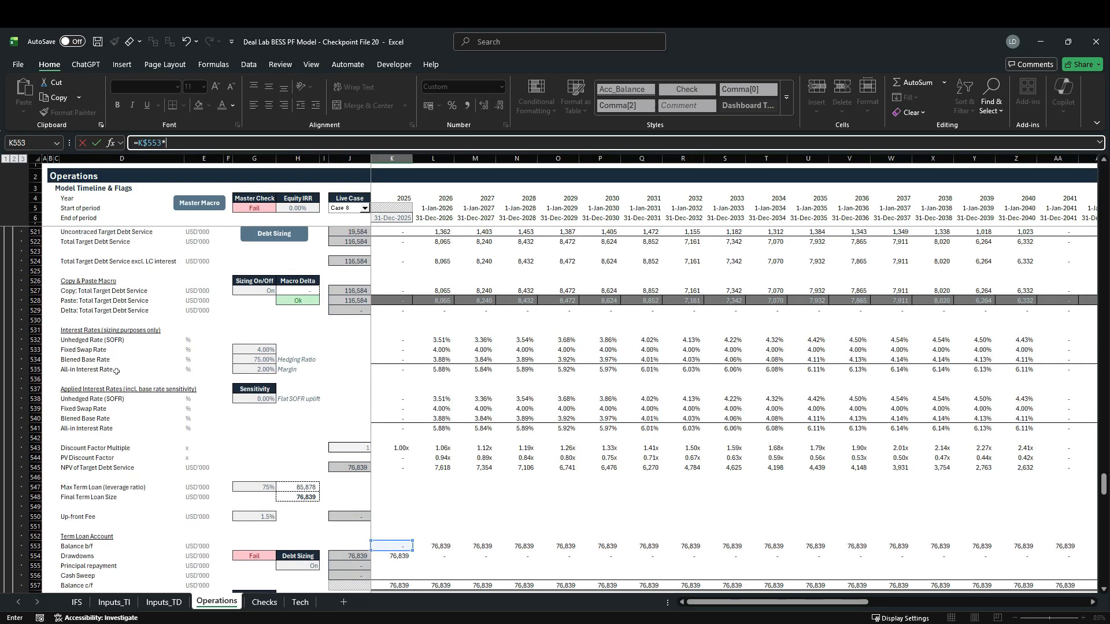
left_click(394, 371)
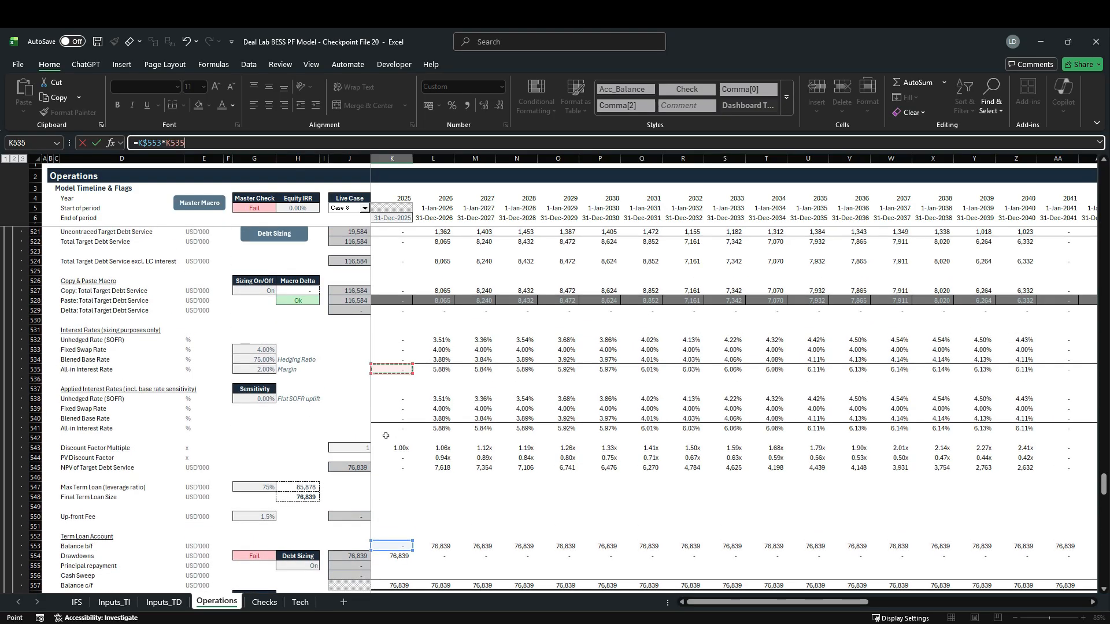
key("F4")
key("F4")
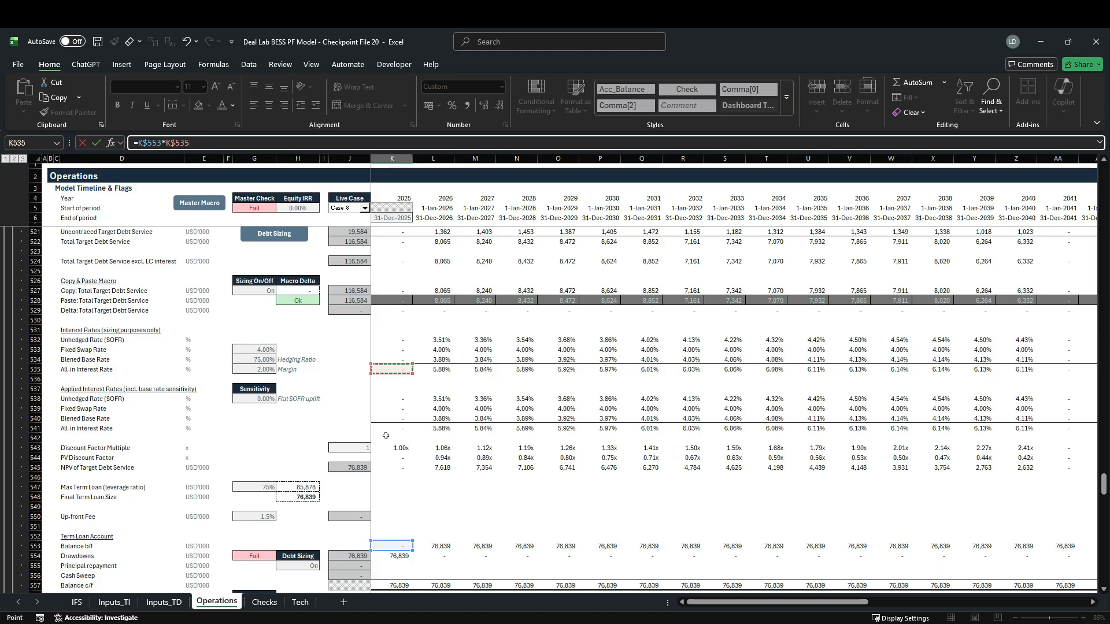
type("*")
scroll(385, 436, "up", 5)
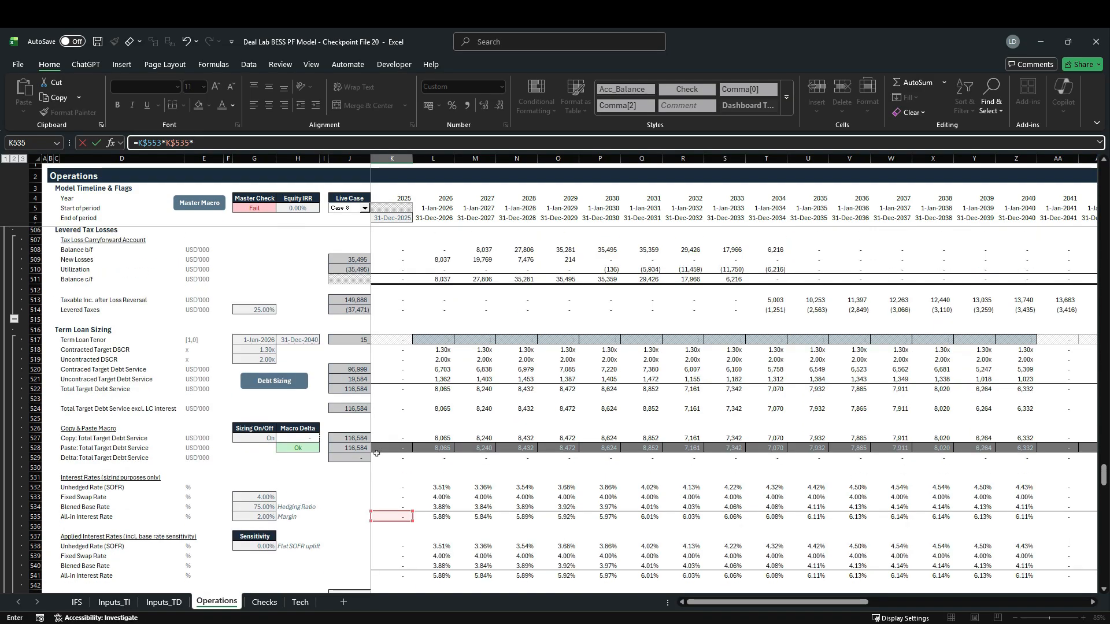
left_click(381, 340)
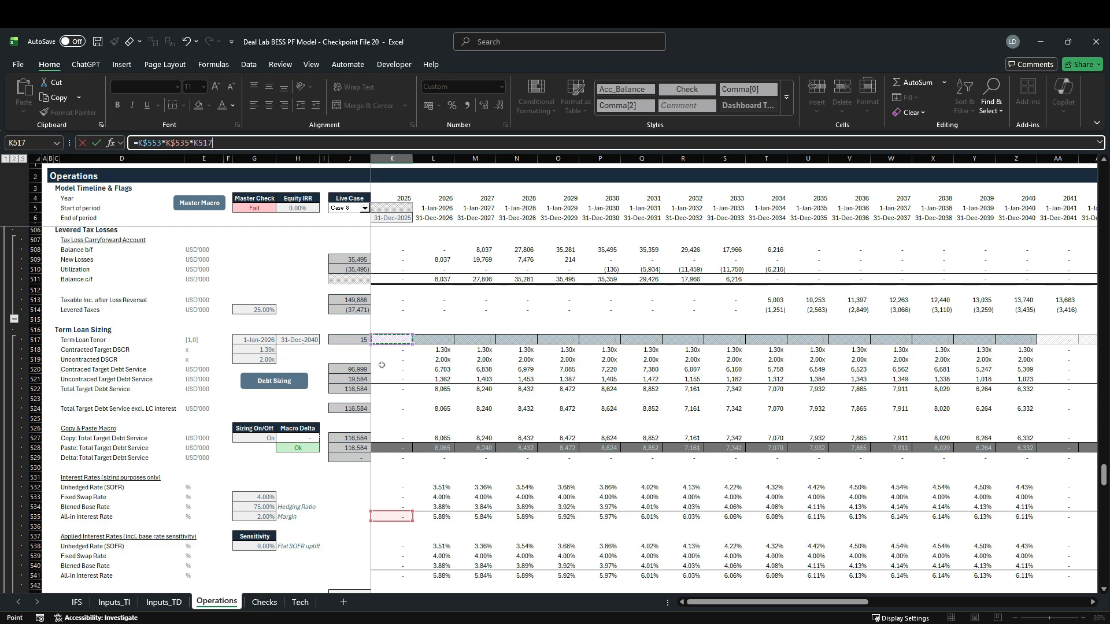
key("F4")
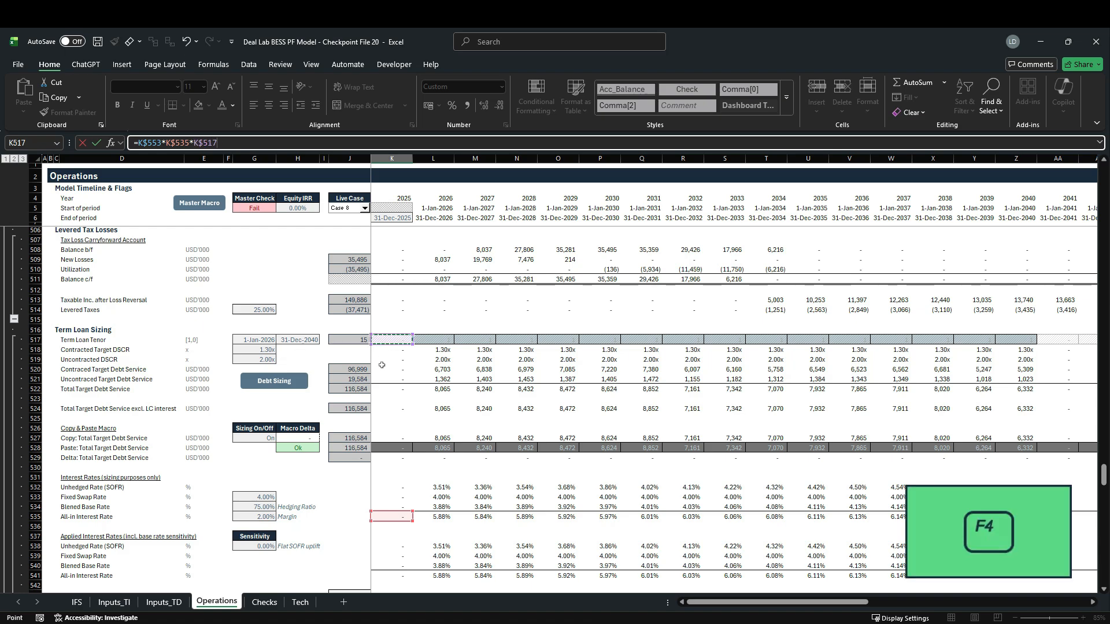
key("Return")
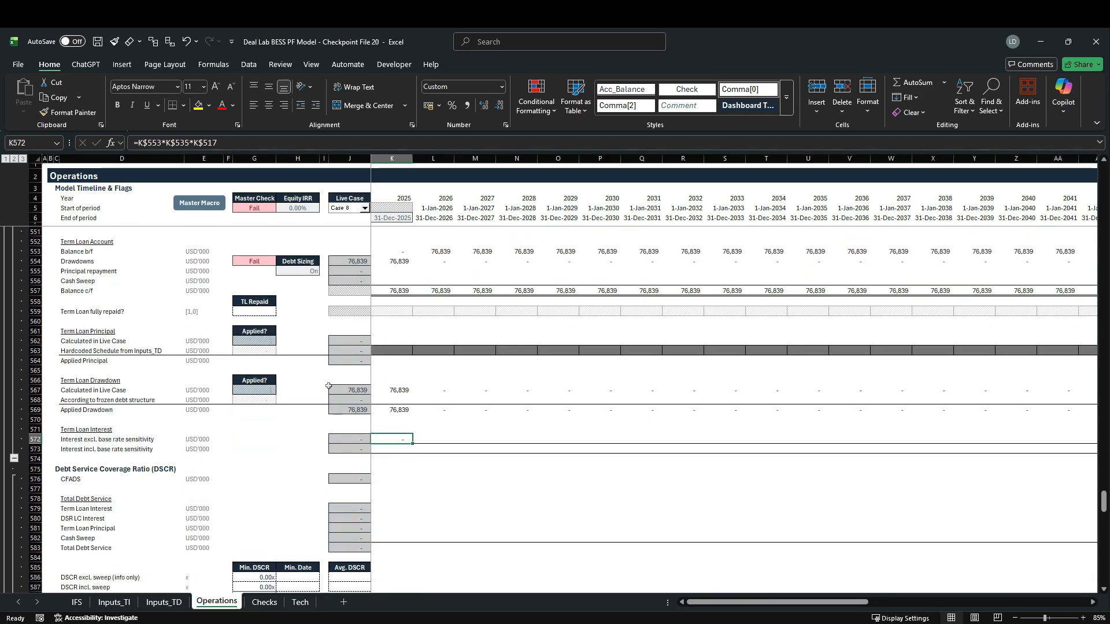
Step: Copy the 2025 Interest excl. base rate sensitivity formula in row 572 across all years to 2060
key("ctrl+shift+Right")
key("ctrl+r")
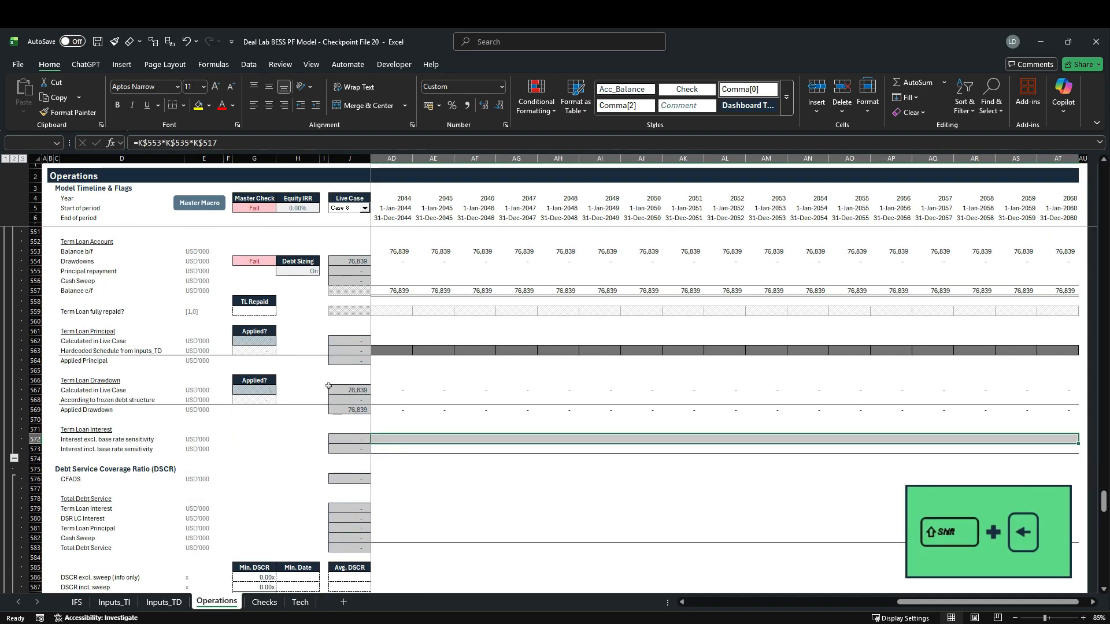
key("Left")
key("Right")
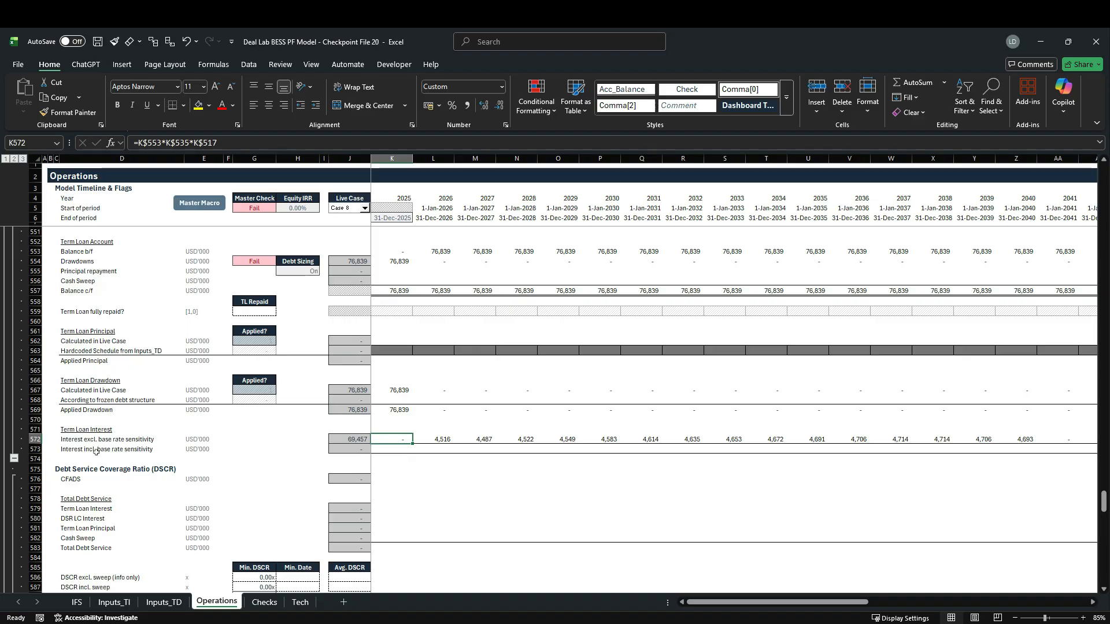
Step: Calculate the 2025 Interest incl. base rate sensitivity in K573 from opening balance, applied all-in rate and tenor flag, =K$553*K$541*K$517
left_click(399, 452)
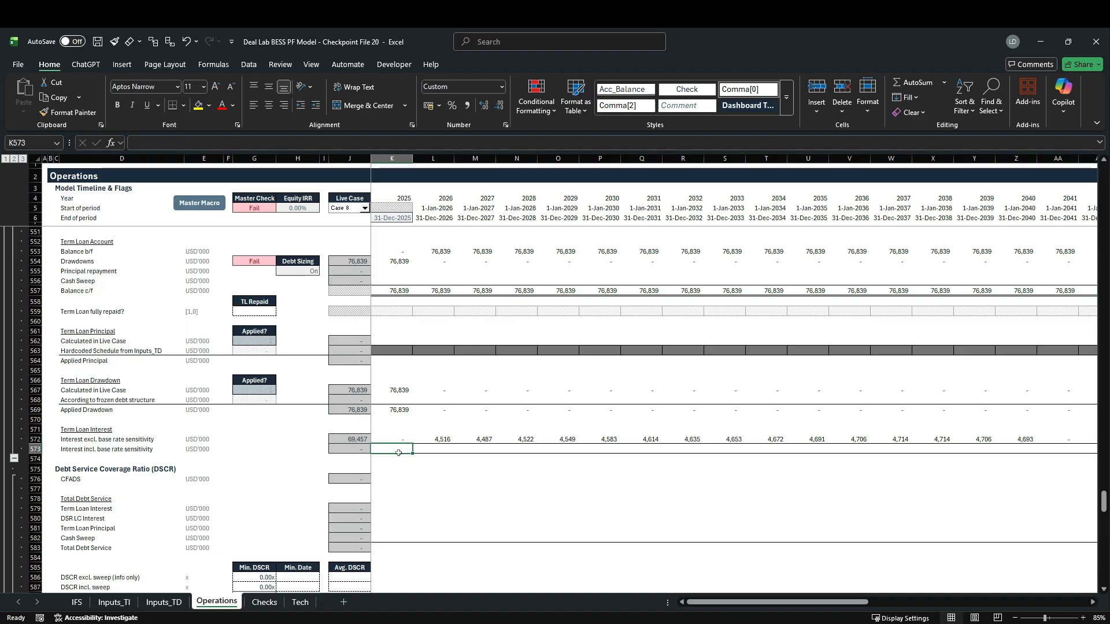
type("=")
scroll(398, 452, "up", 5)
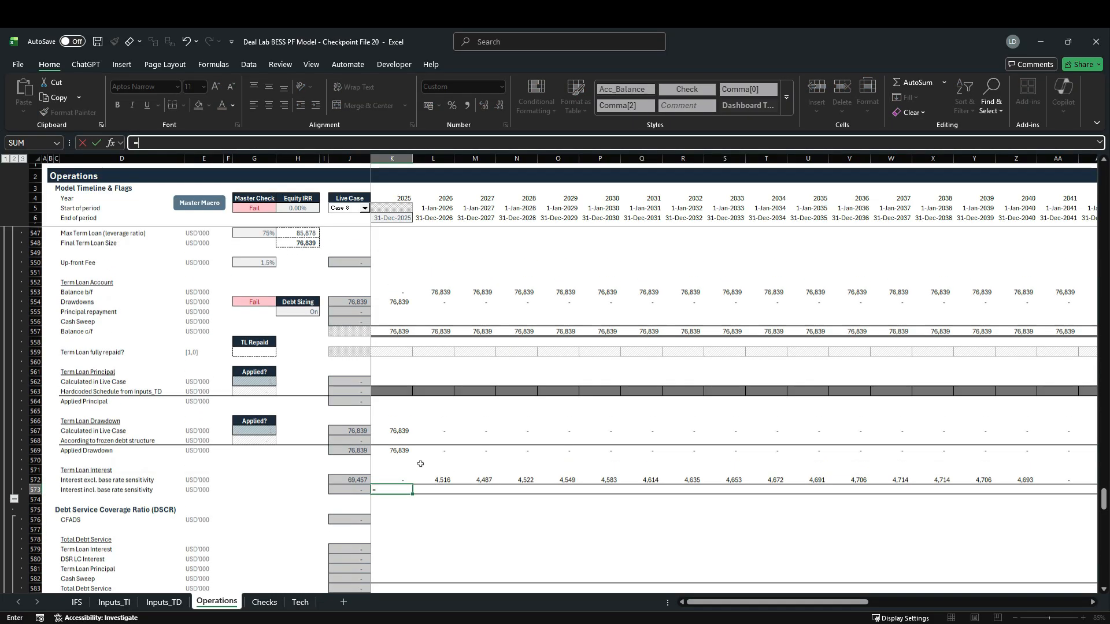
left_click(396, 398)
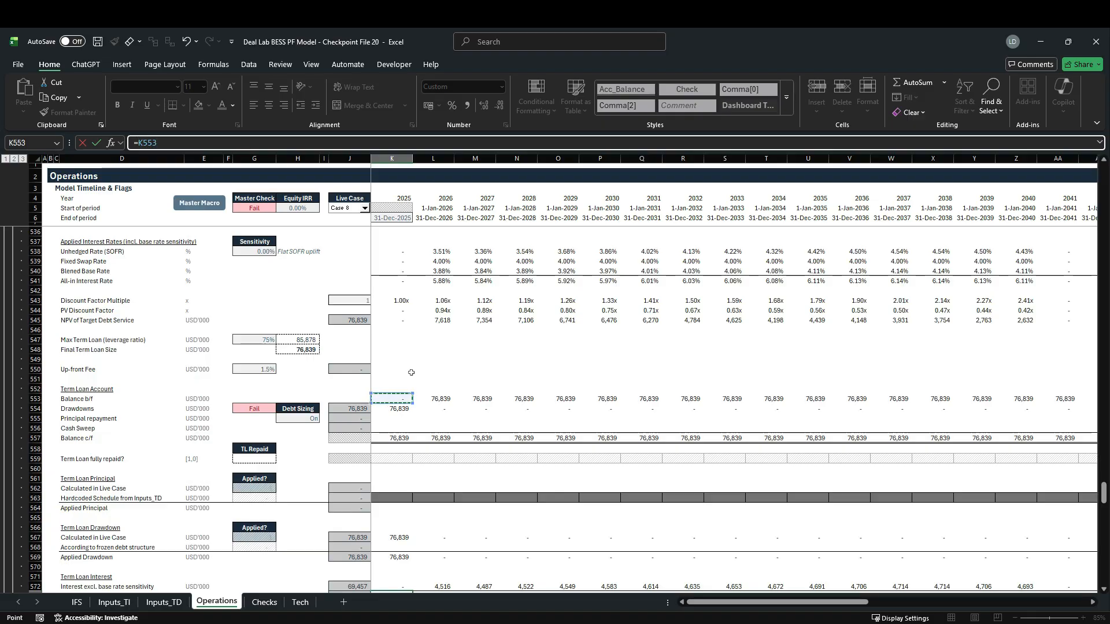
key("F4")
key("F4")
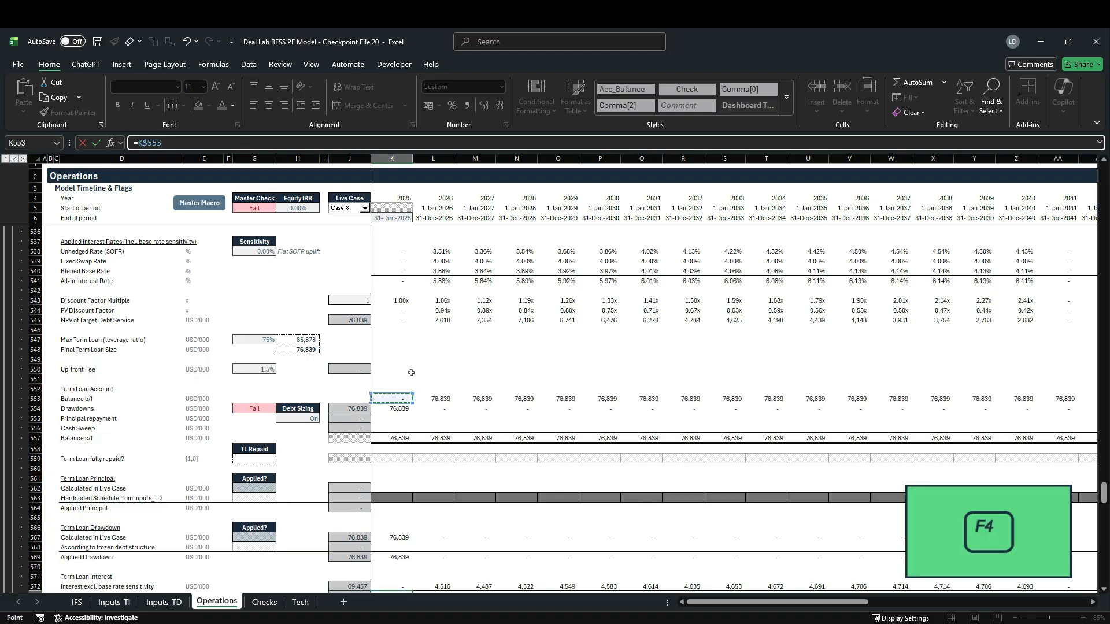
type("*")
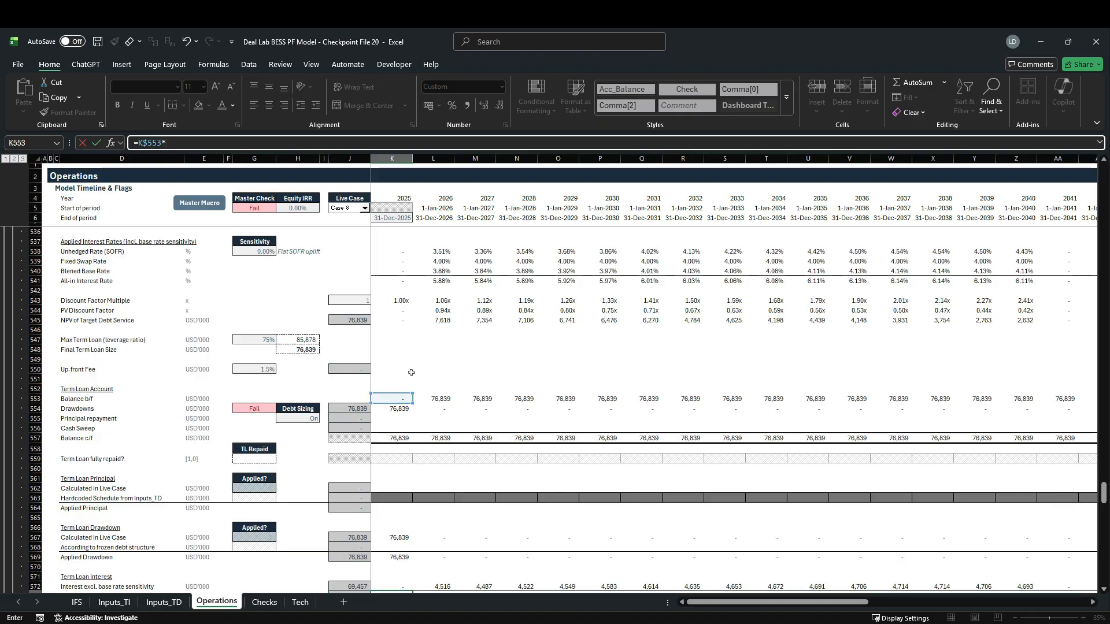
scroll(411, 372, "up", 2)
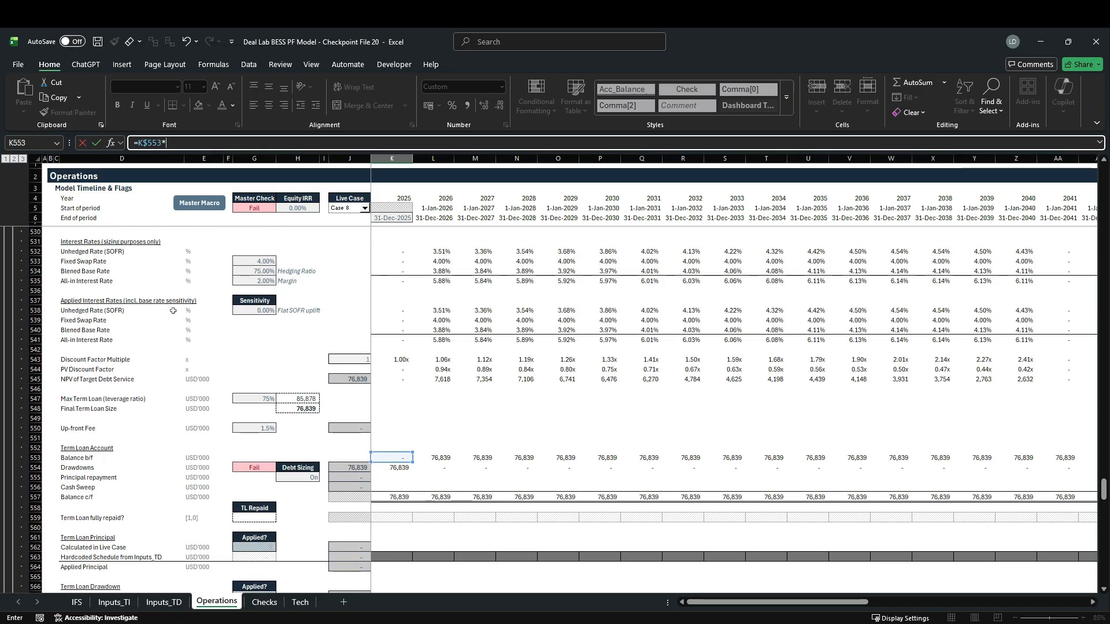
left_click(394, 340)
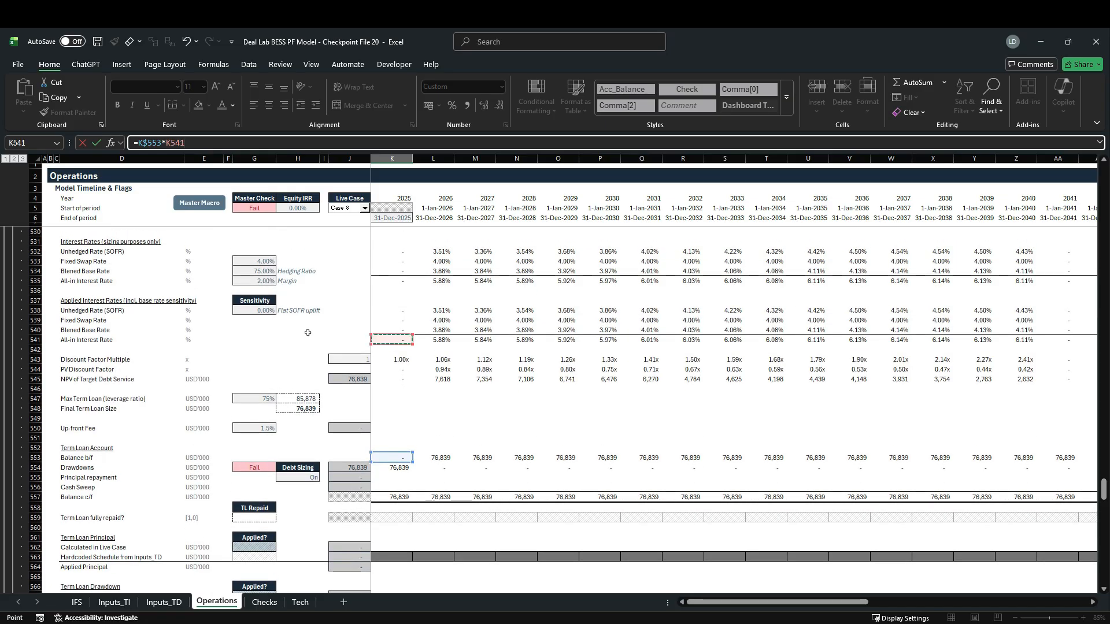
key("F4")
key("F4")
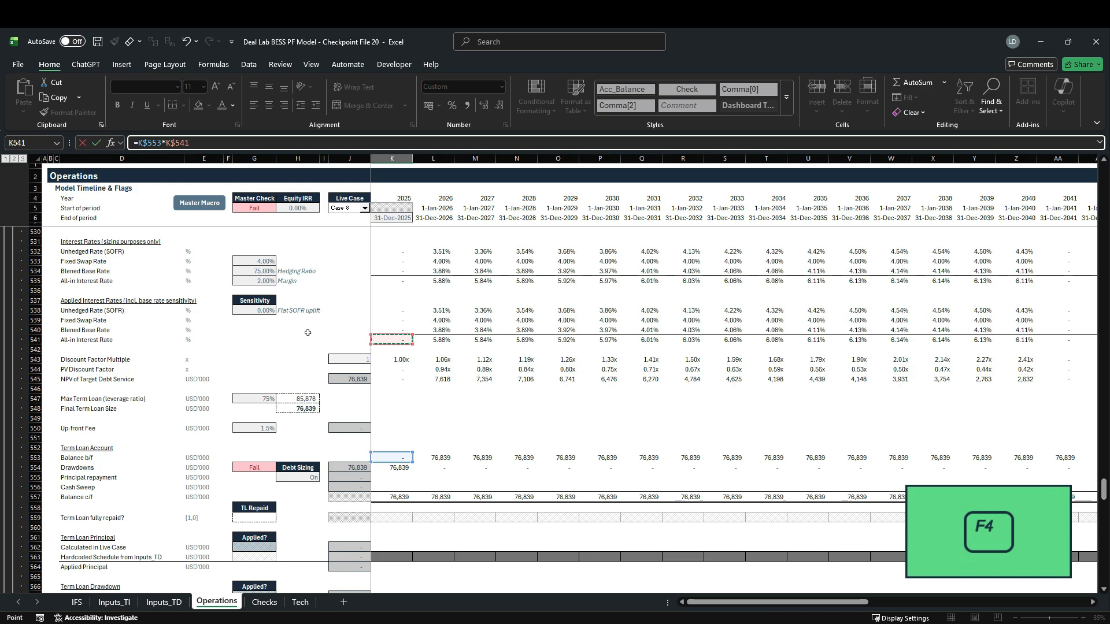
type("*")
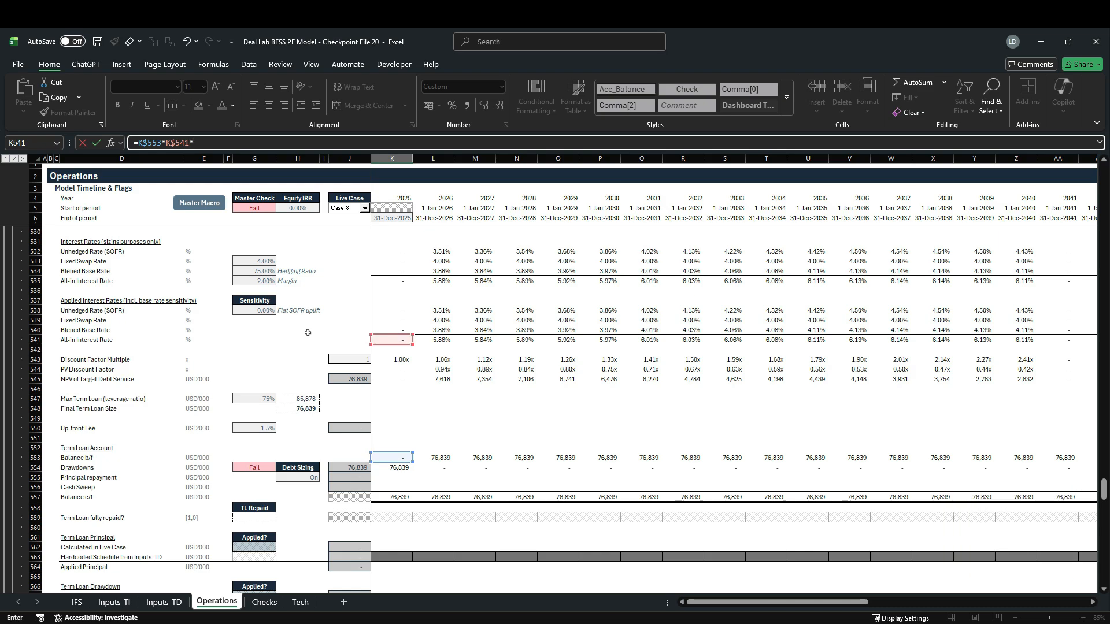
scroll(308, 332, "up", 7)
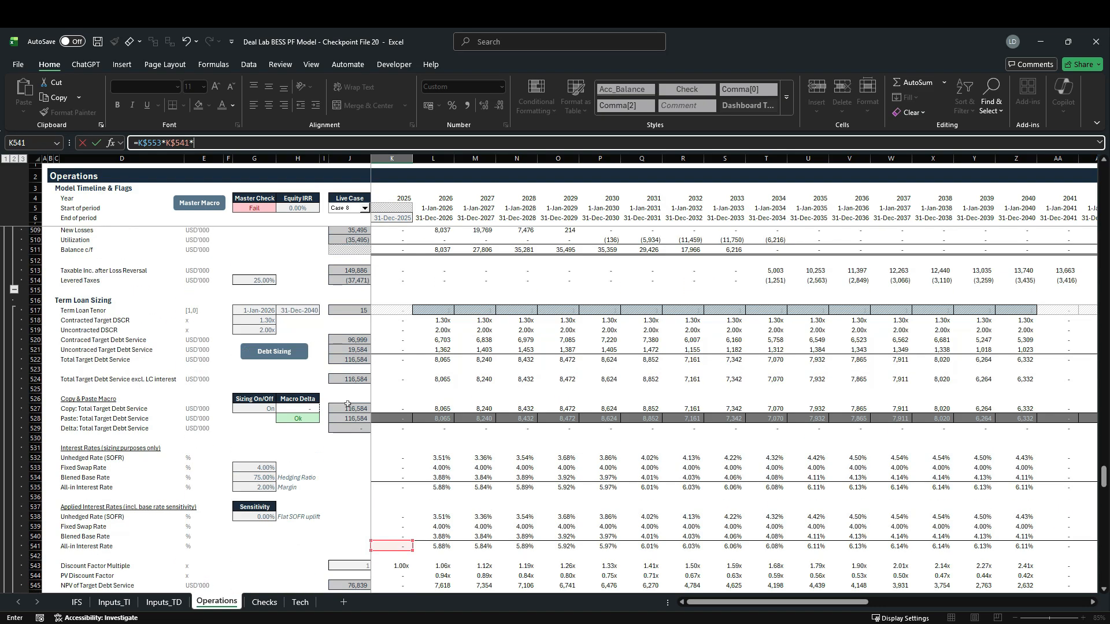
left_click(396, 311)
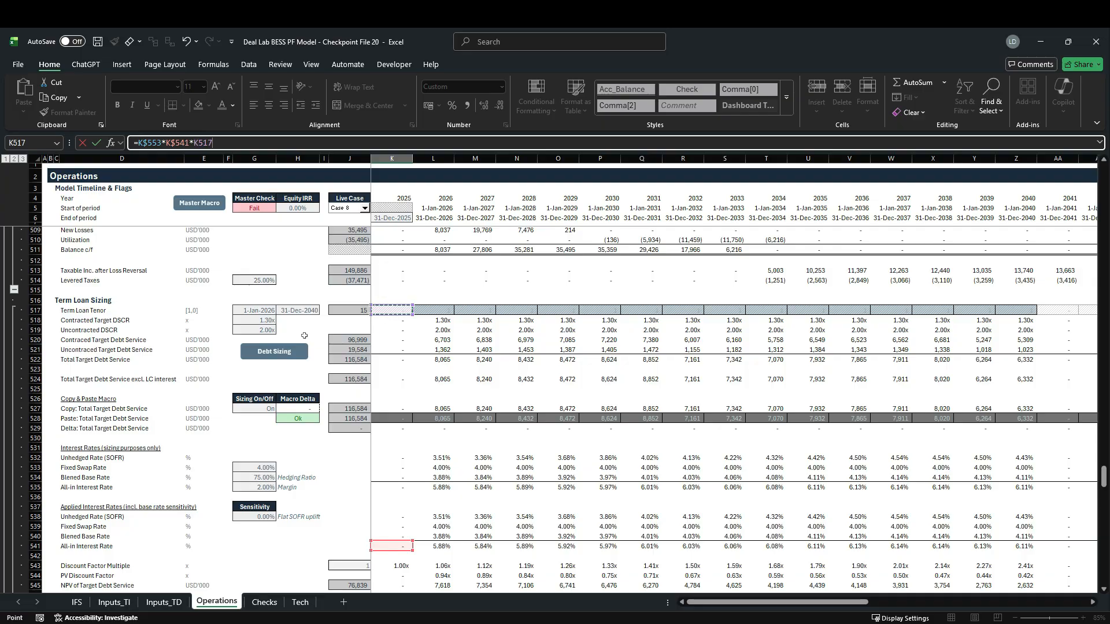
key("F4")
key("F4")
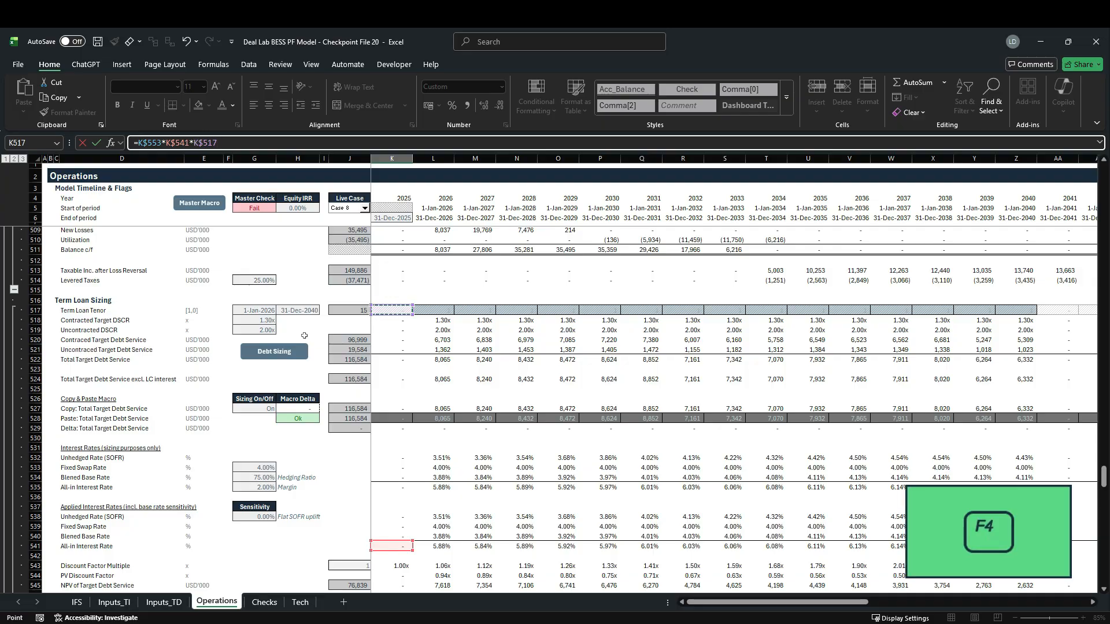
key("ctrl+Return")
Step: Try filling the K573 interest formula with its formatting across row 573 to 2060, and undo the fill
scroll(304, 337, "down", 12)
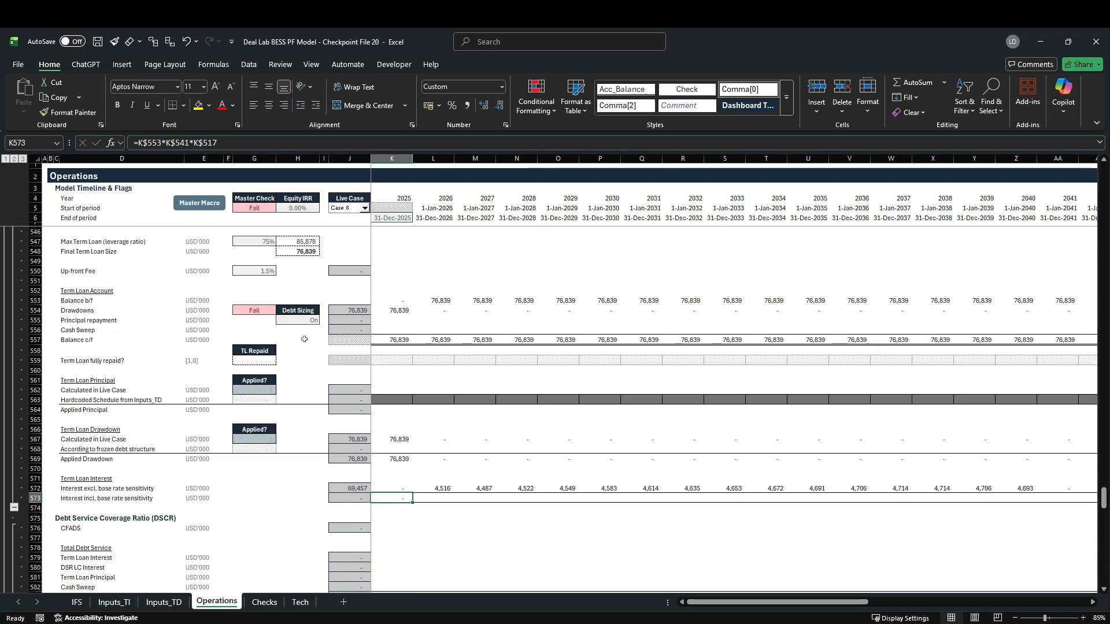
key("ctrl+shift+Right")
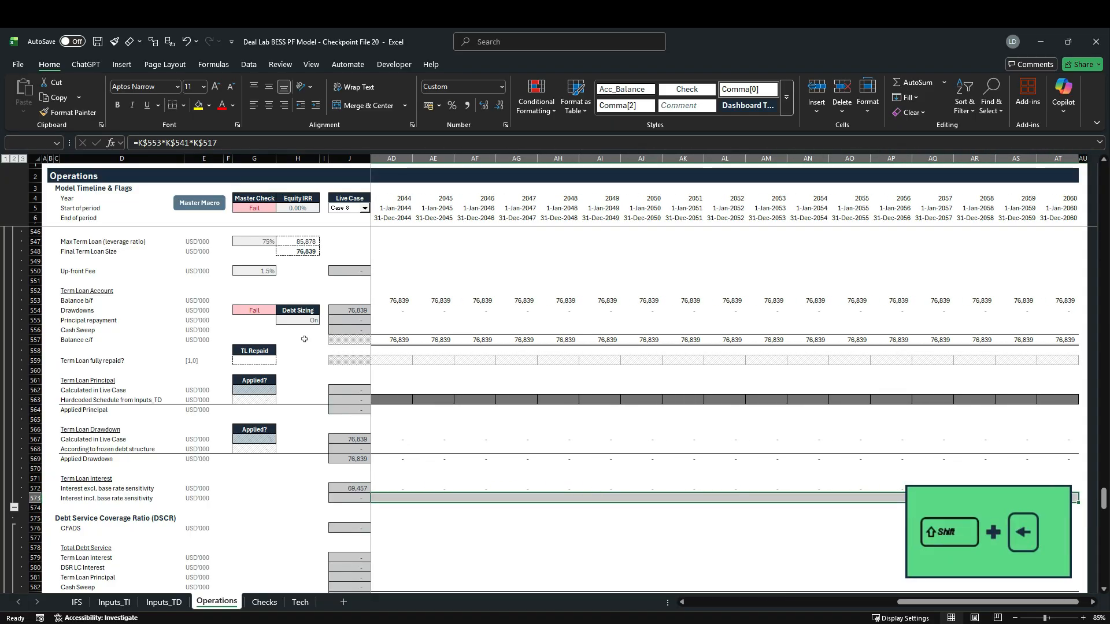
key("ctrl+r")
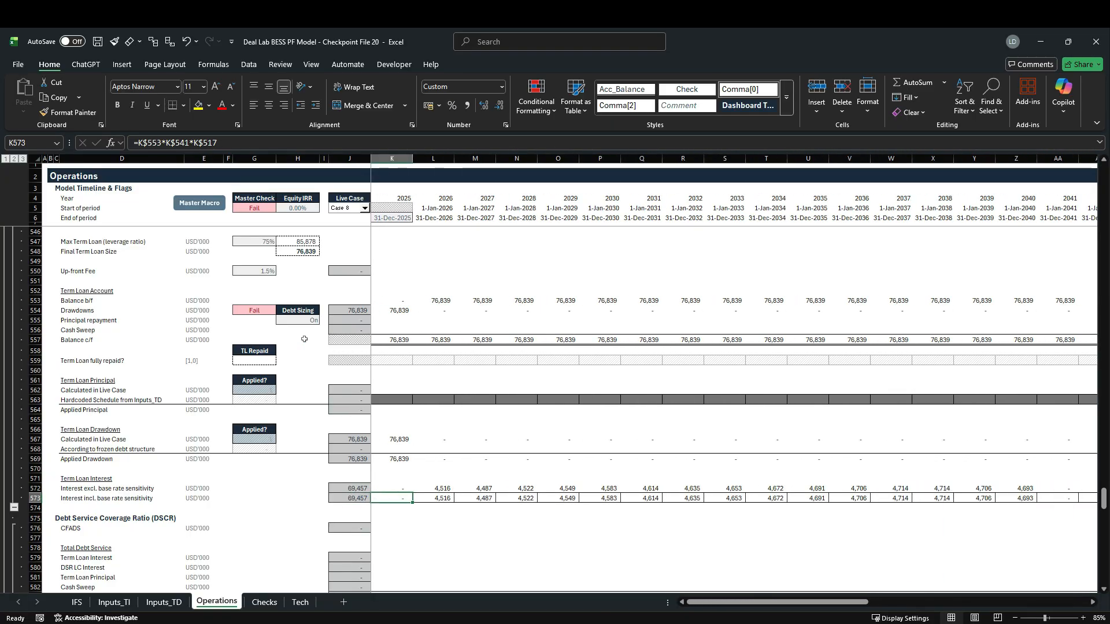
key("ctrl+z")
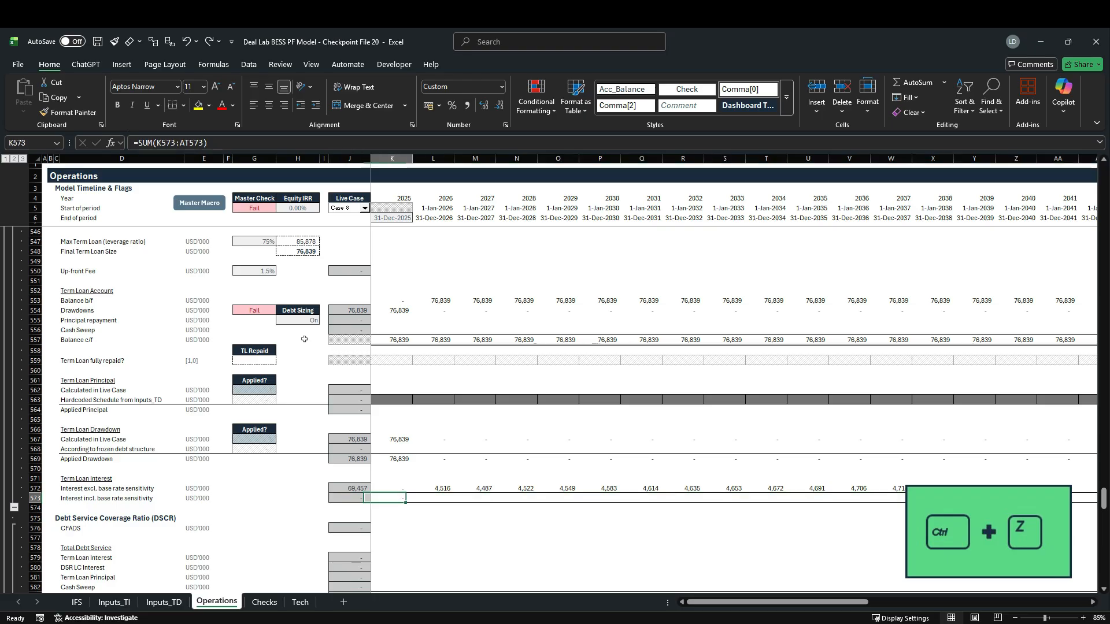
Step: Copy the K573 interest formula across row 573 to 2060, pasting formulas only, and inspect the copied formula in M573
key("ctrl+c")
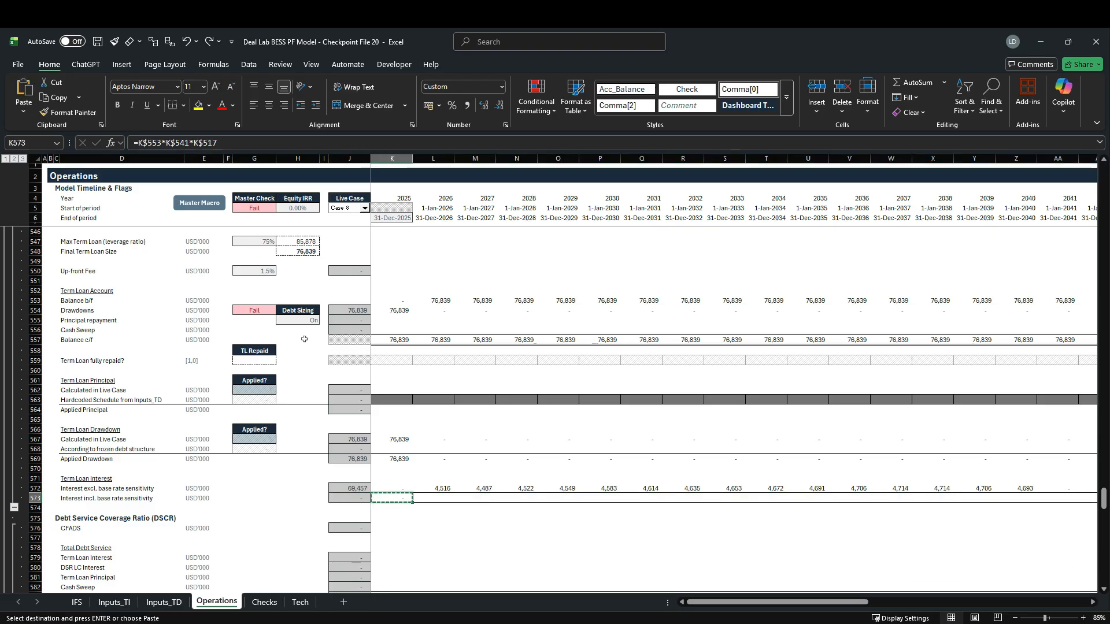
key("ctrl+shift+Right")
key("shift+Left")
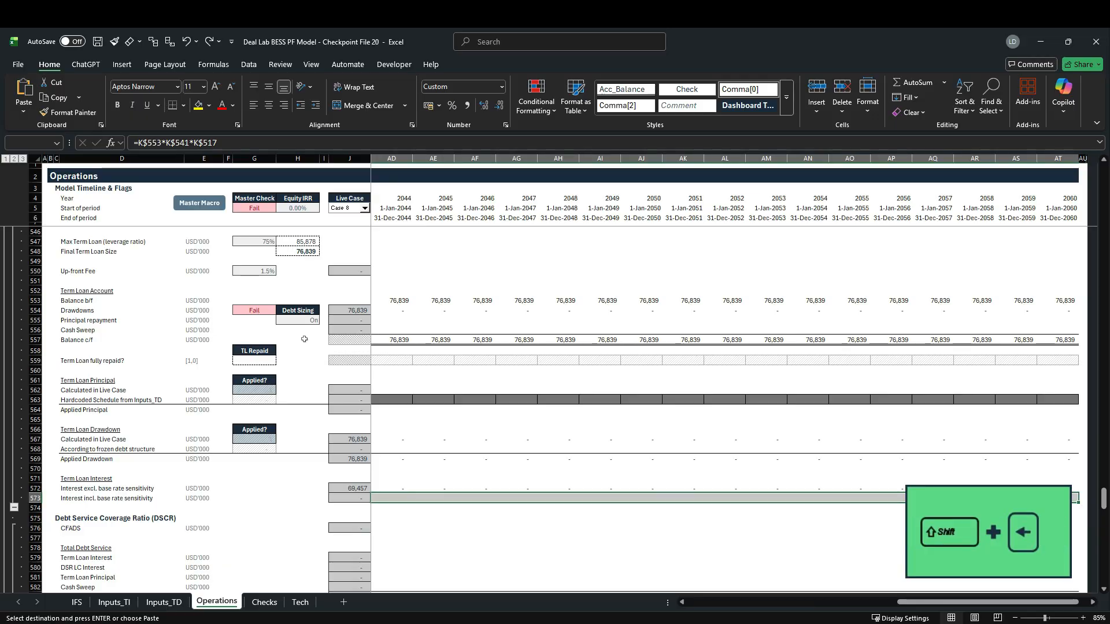
key("alt+h")
key("v")
key("s")
key("f")
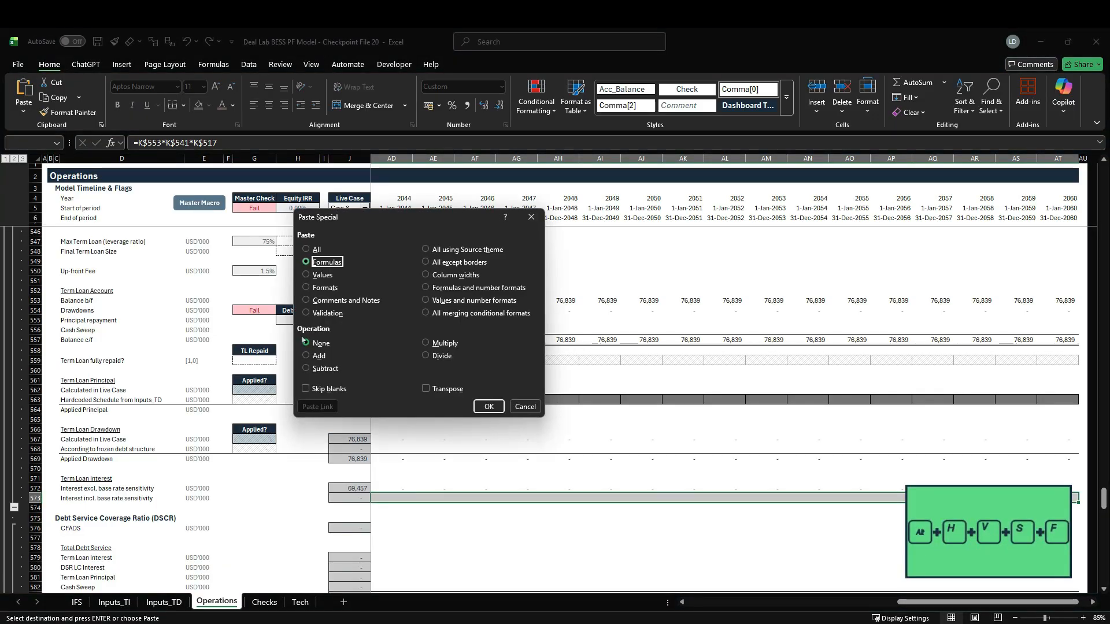
key("Return")
key("Right")
key("Right")
key("F2")
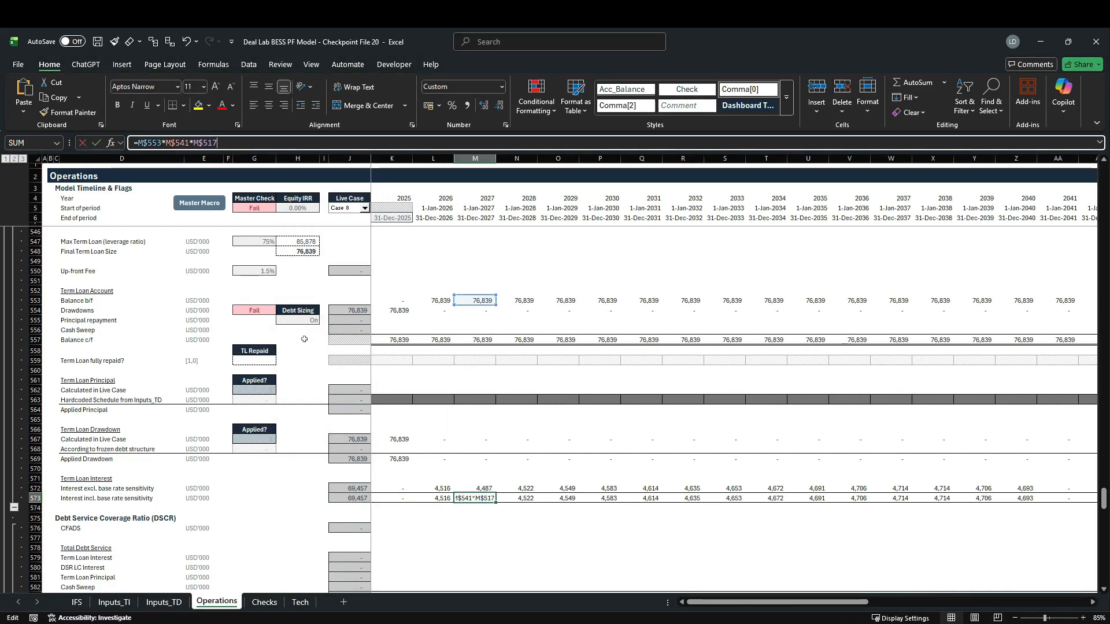
key("Escape")
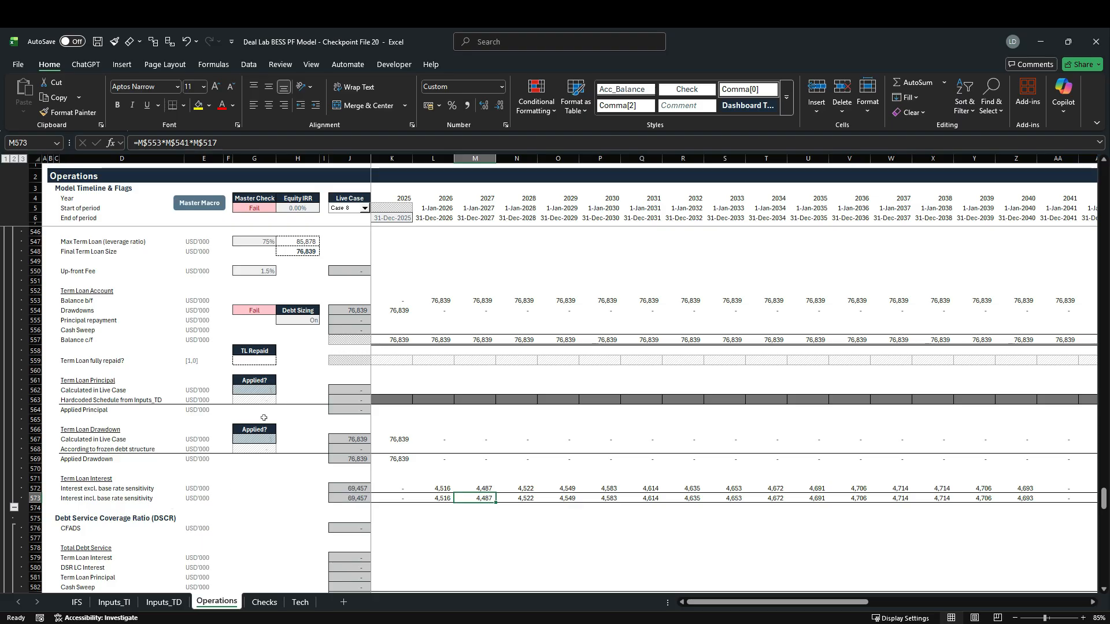
Step: Select K562 for the live-case principal calculation and review the CFADS, Levered Taxes and Term Loan Sizing rows behind the repayment
left_click(35, 320)
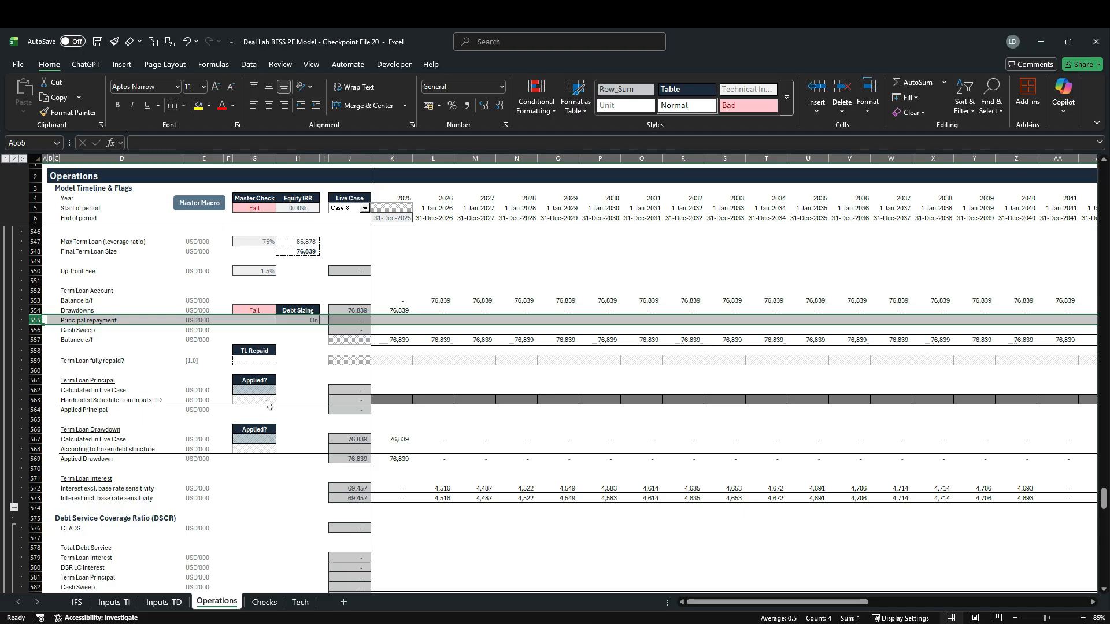
left_click(44, 392)
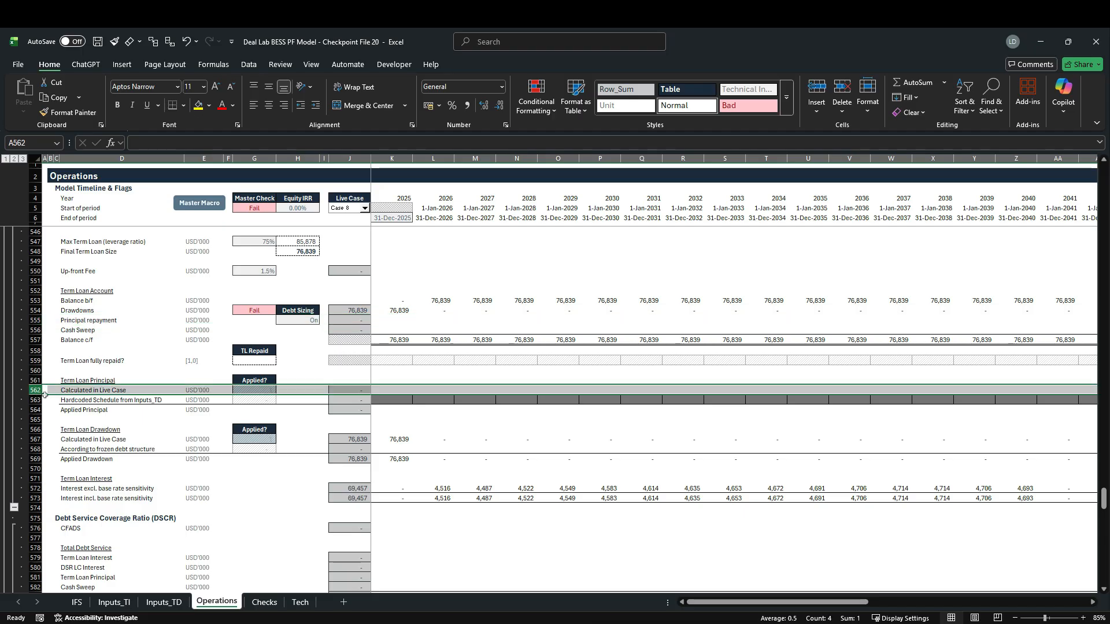
left_click(387, 394)
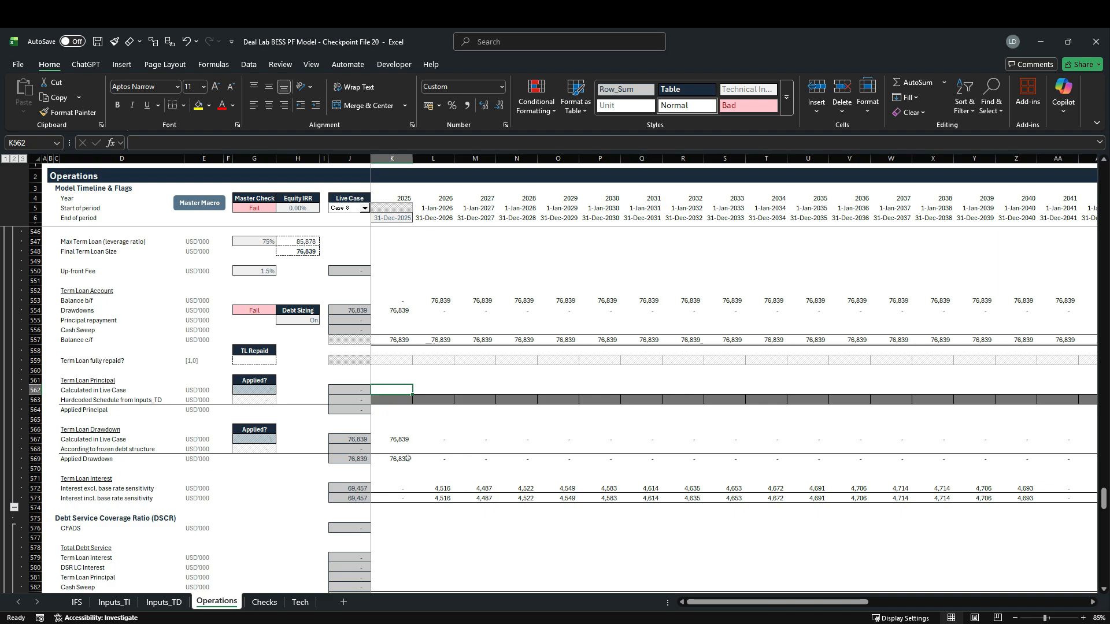
scroll(427, 455, "up", 8)
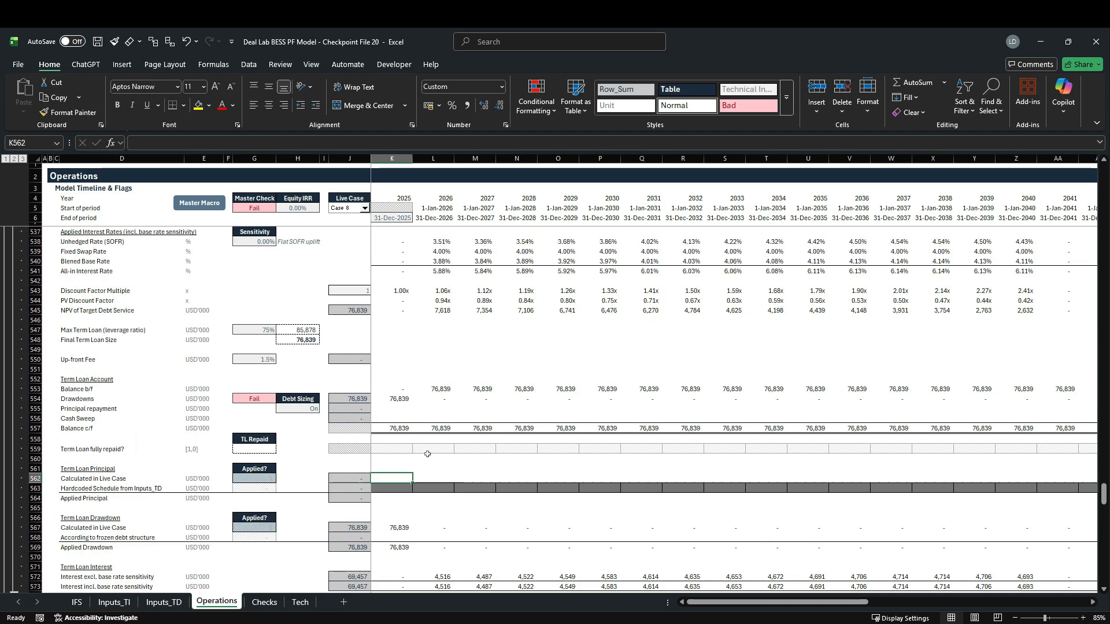
scroll(426, 465, "up", 7)
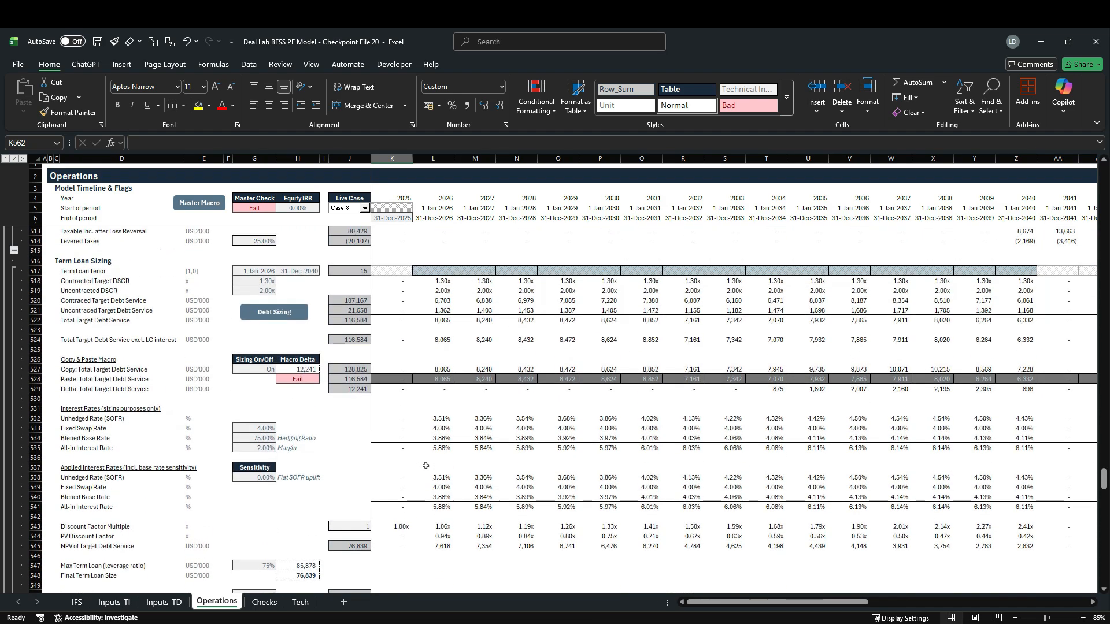
scroll(425, 466, "up", 7)
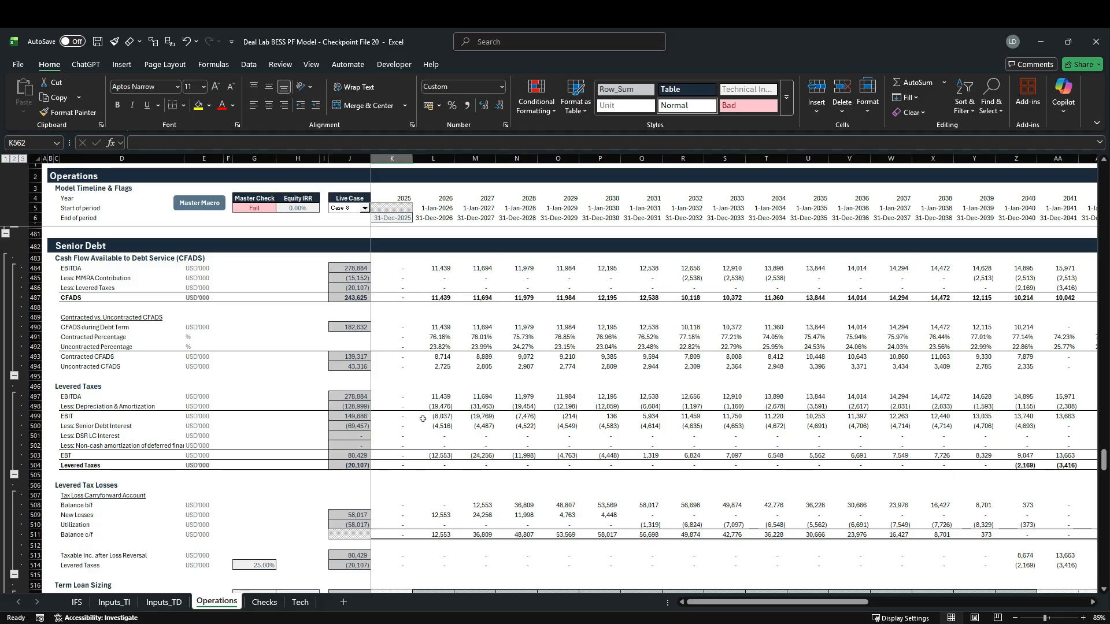
scroll(423, 418, "down", 4)
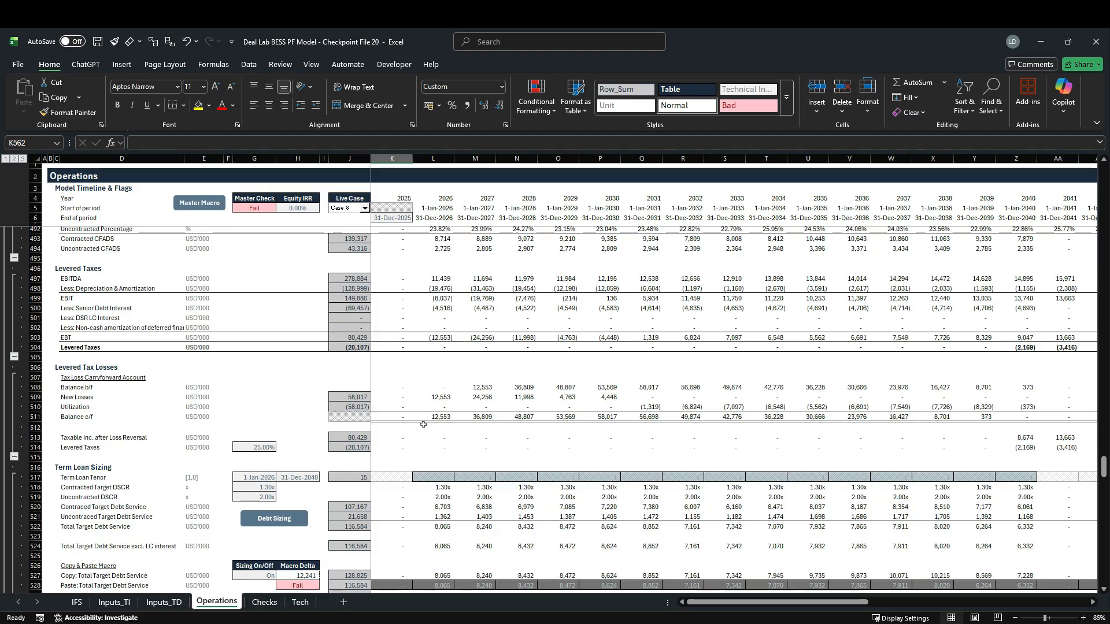
scroll(423, 425, "down", 4)
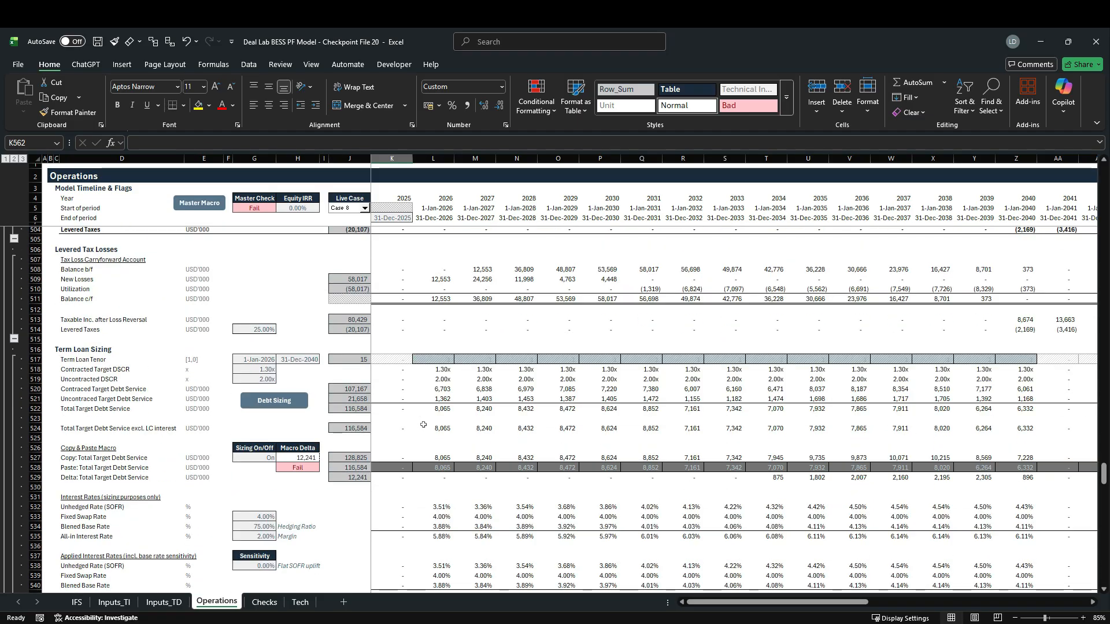
scroll(423, 425, "down", 3)
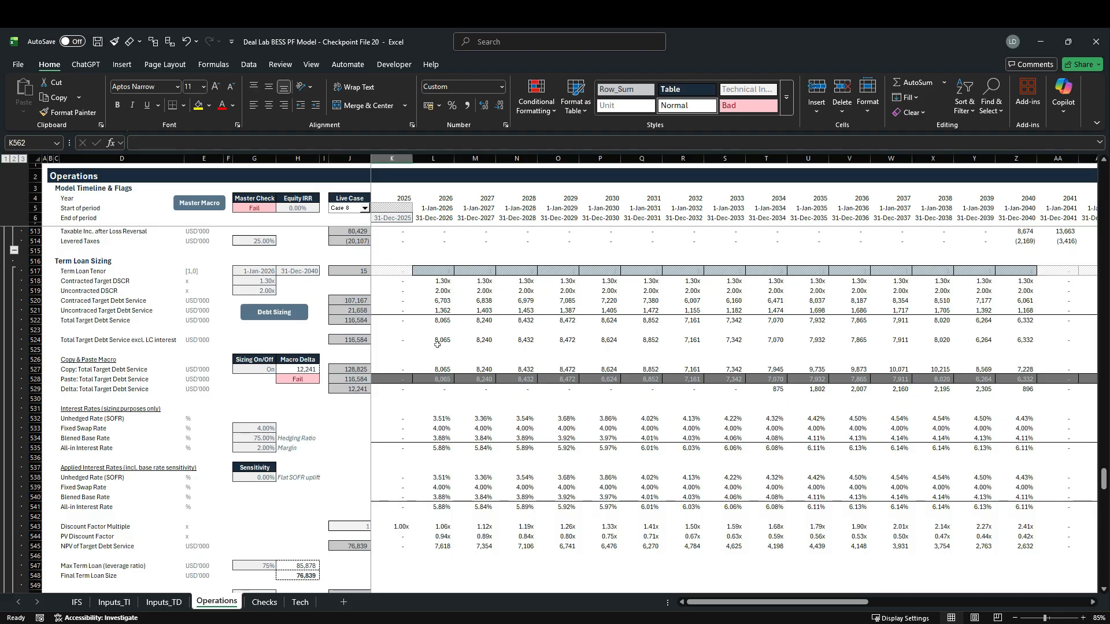
scroll(442, 344, "down", 6)
scroll(438, 346, "down", 4)
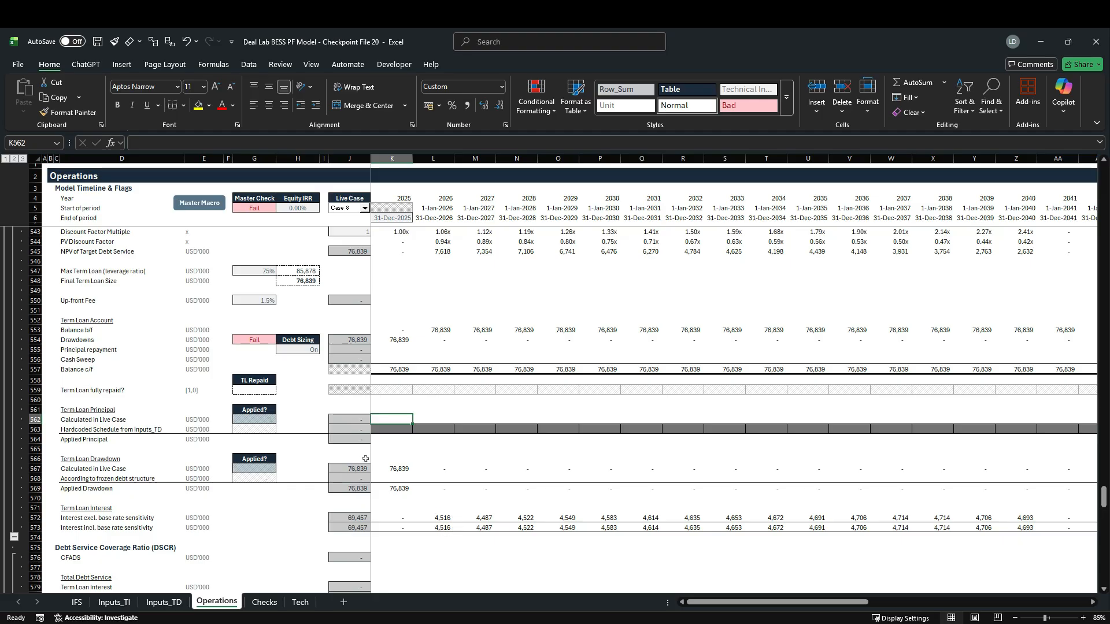
Step: Start the 2025 live-case principal formula in K562 with target debt service excl. LC interest less interest incl. sensitivity, =-MIN(MAX((K524-K573)
type("=")
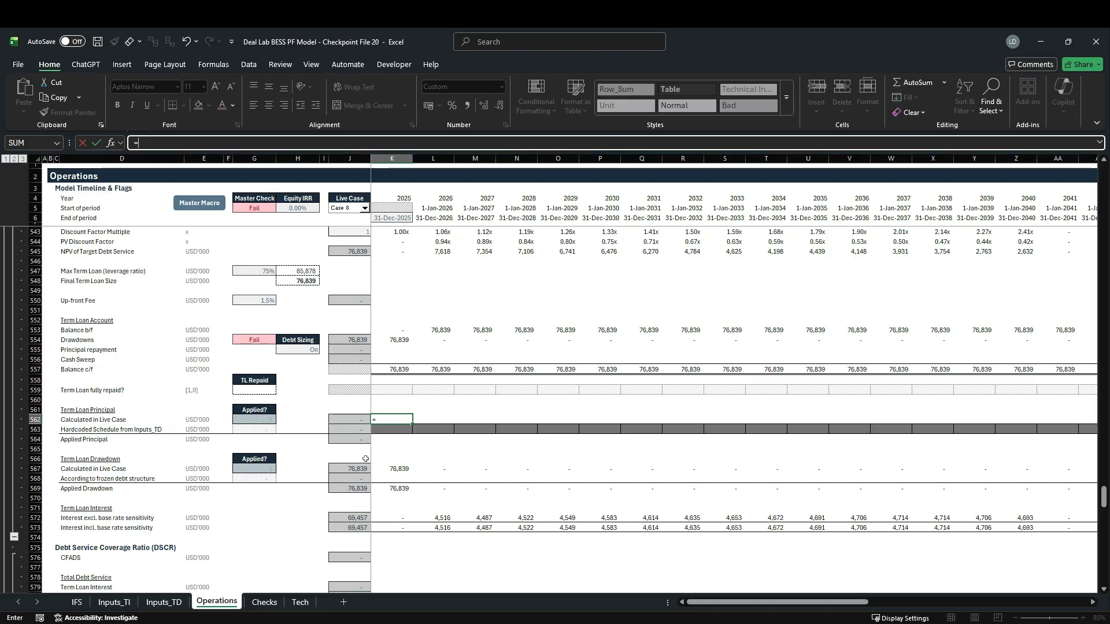
type("-min")
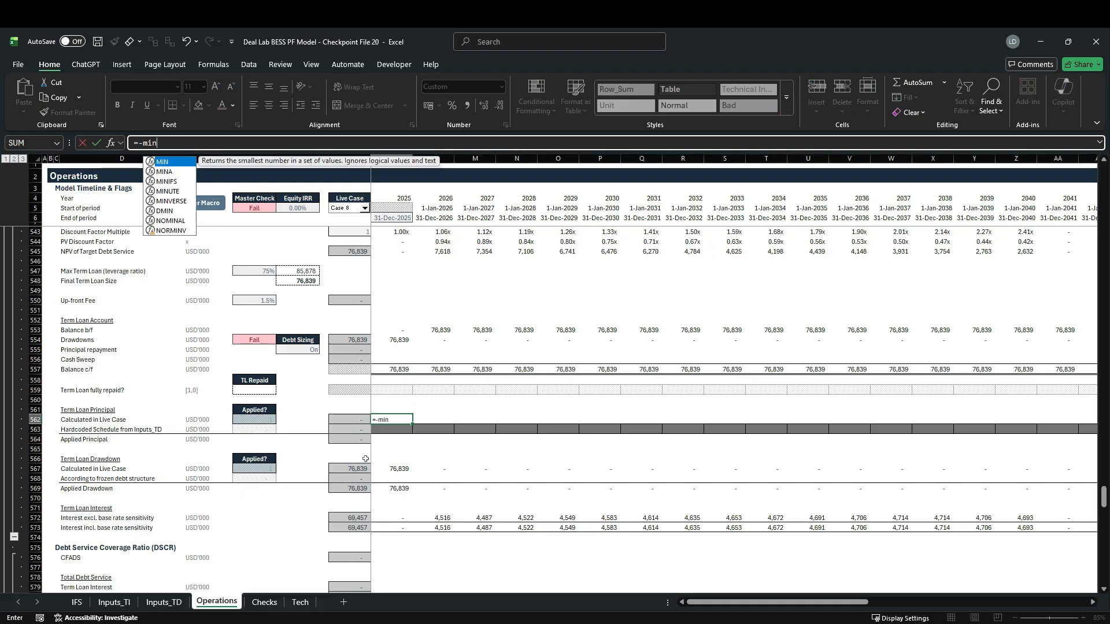
key("Tab")
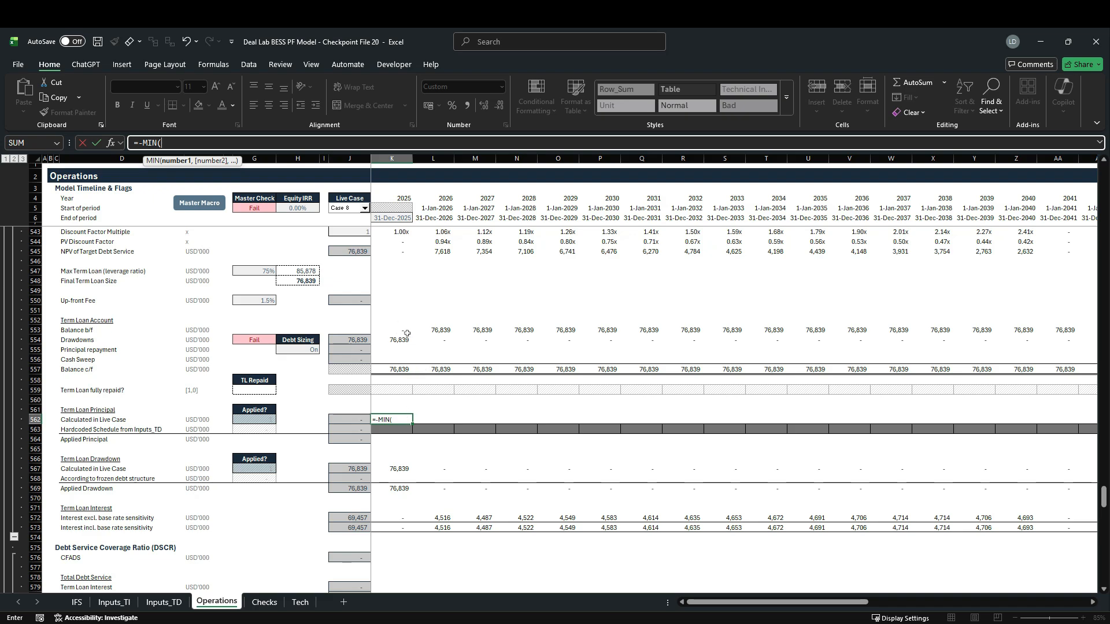
type("max")
key("Tab")
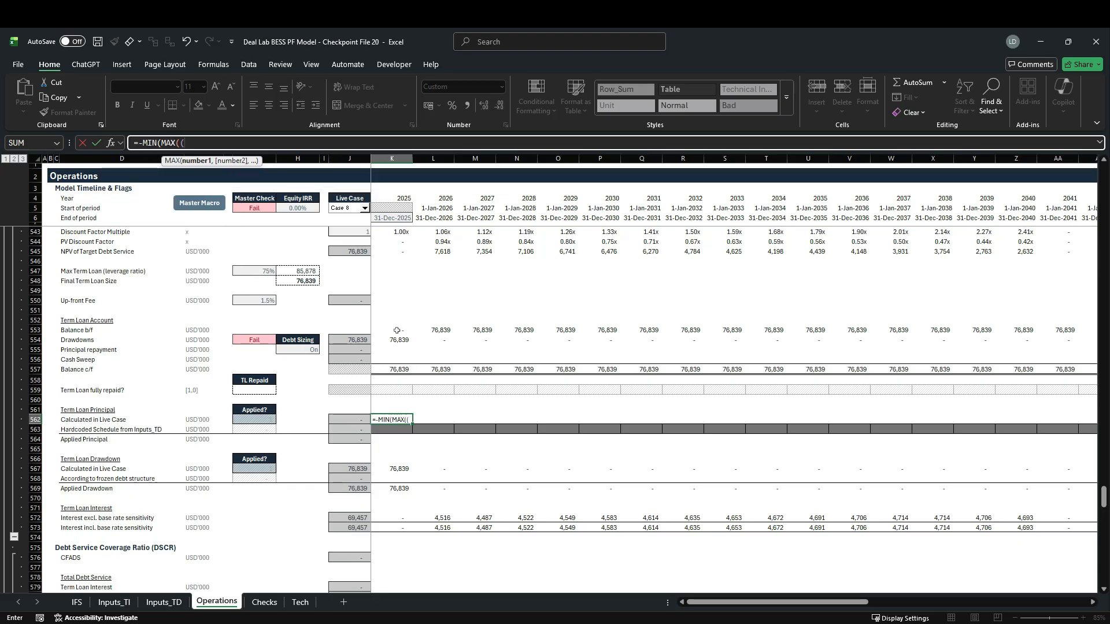
scroll(427, 440, "up", 1)
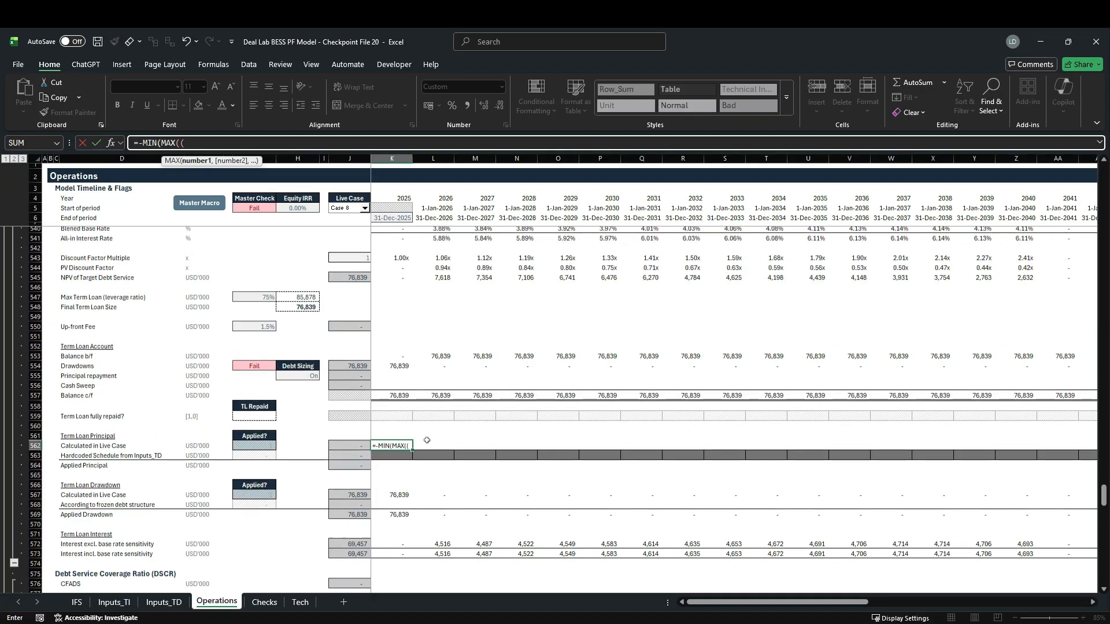
scroll(427, 441, "up", 9)
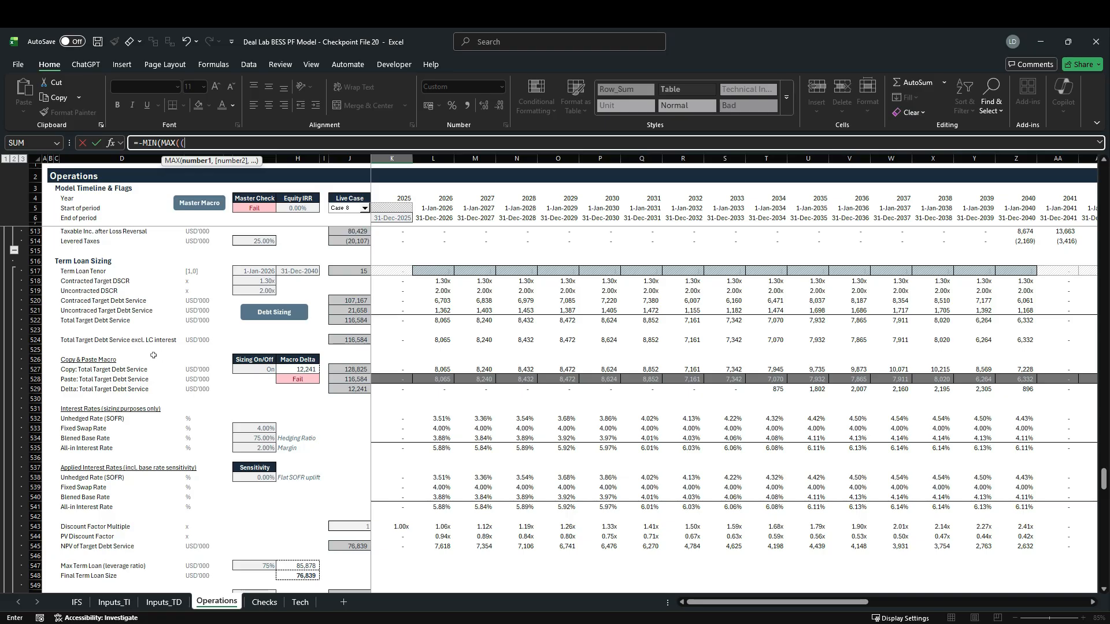
left_click(403, 342)
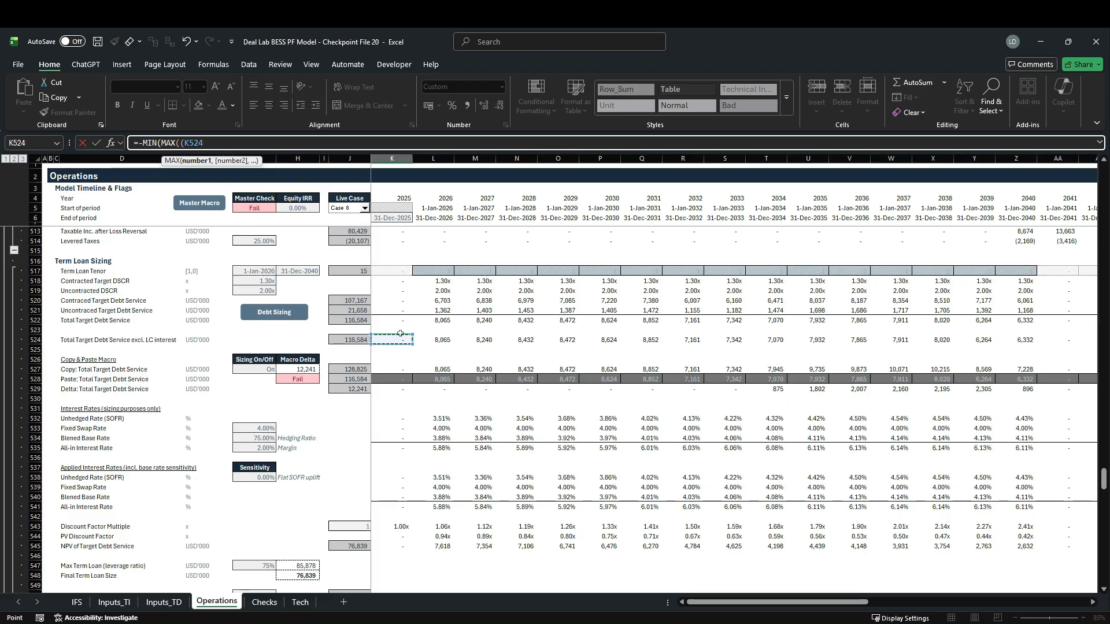
scroll(366, 392, "down", 3)
scroll(366, 391, "down", 4)
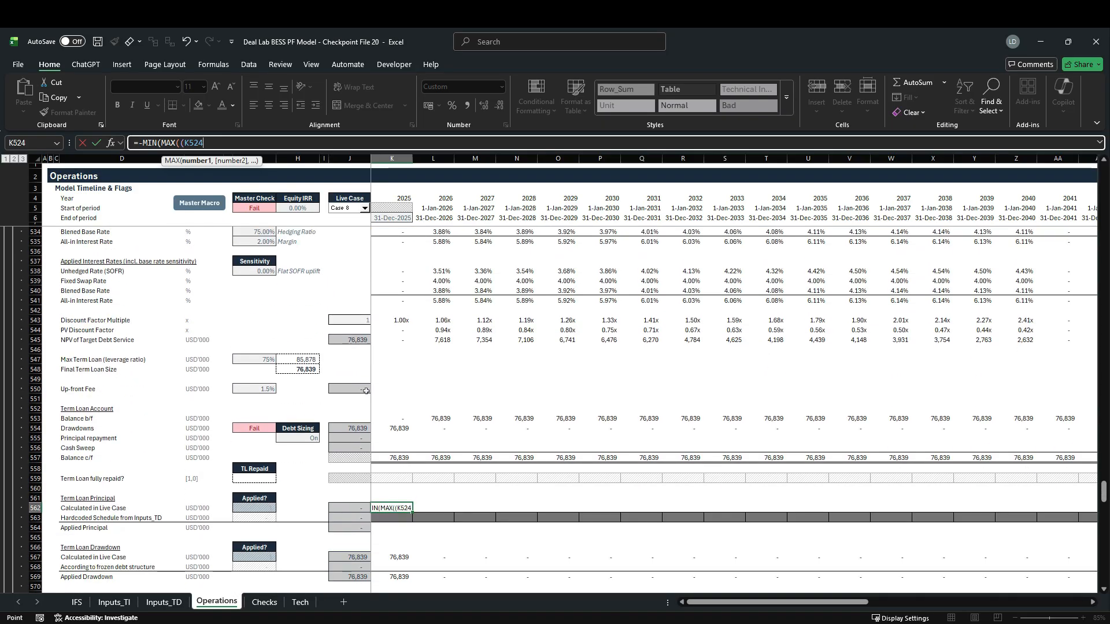
type("-")
scroll(367, 392, "down", 2)
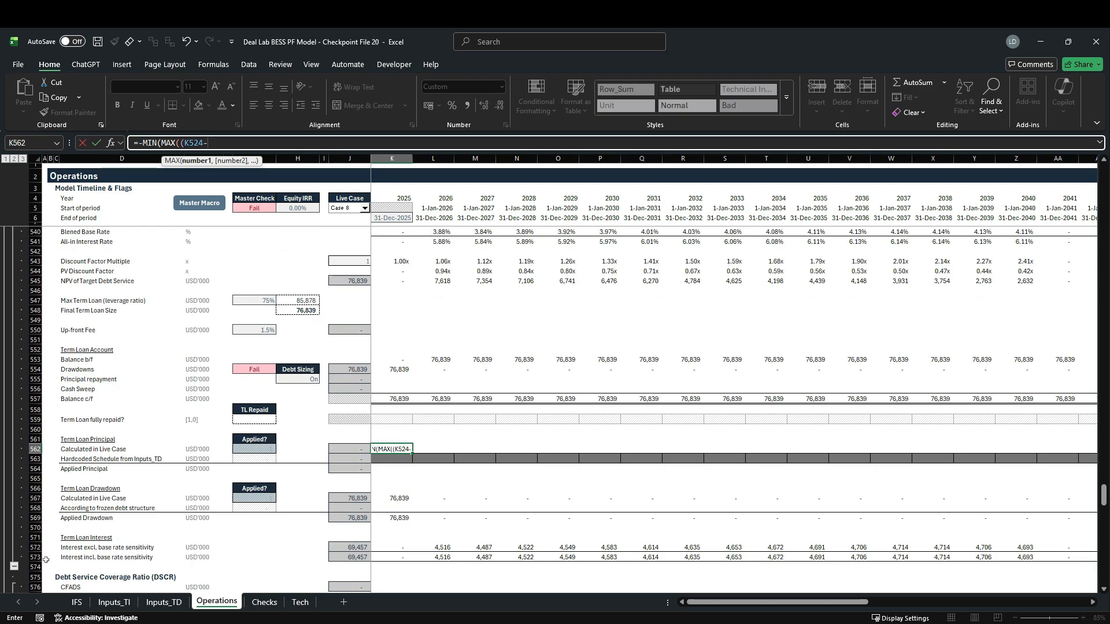
left_click(395, 562)
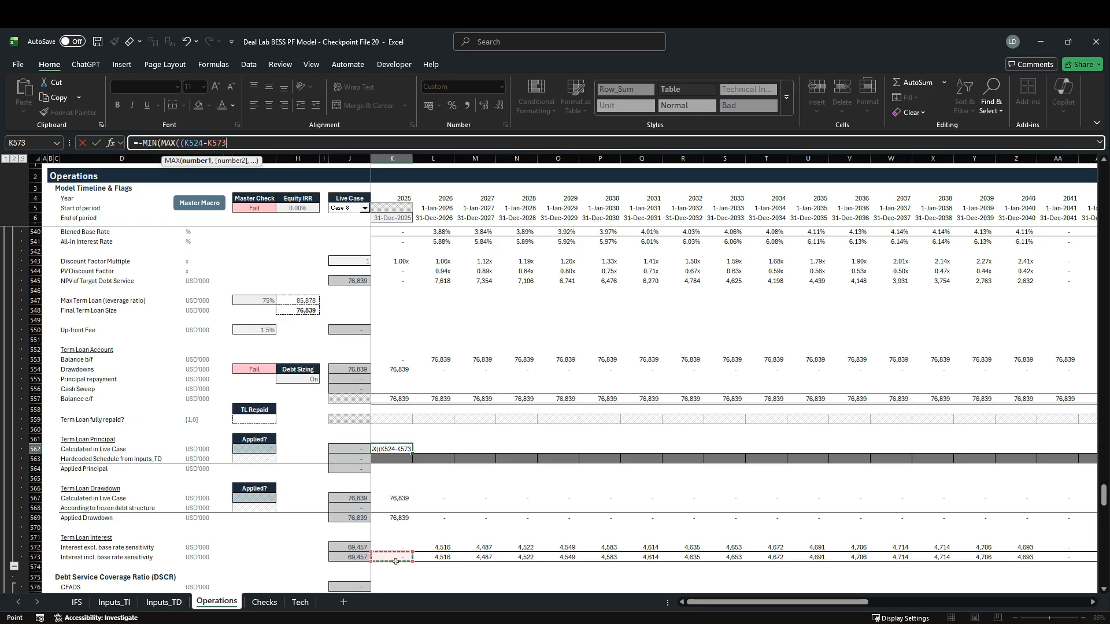
type(")")
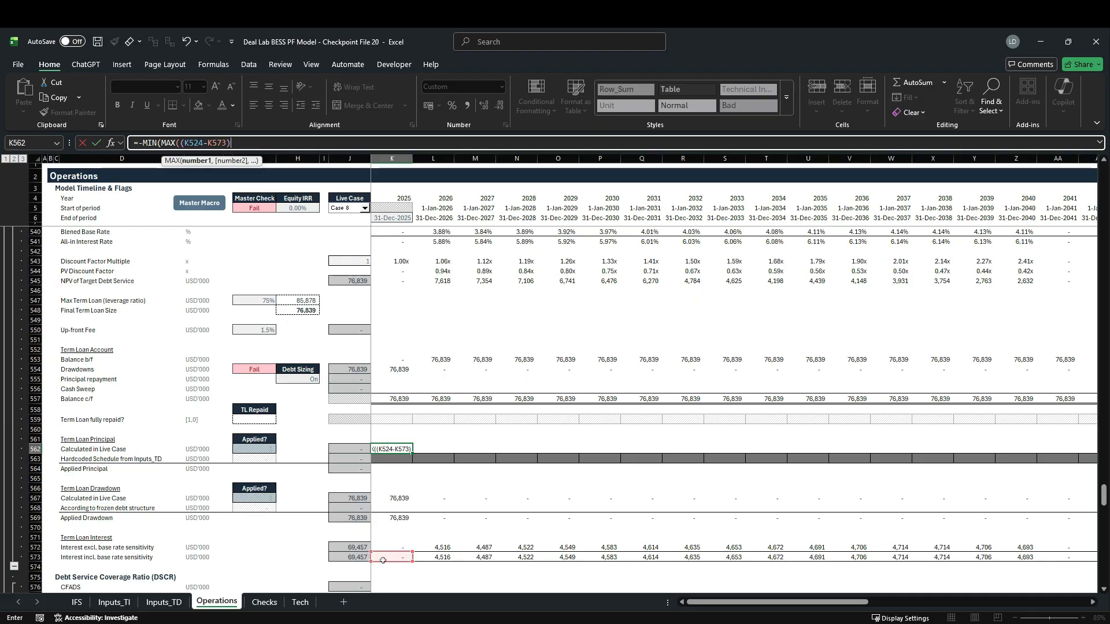
Step: Complete the K562 principal formula with a zero floor and an opening balance cap, =-MIN(MAX((K524-K573),0),K553)
scroll(398, 543, "up", 7)
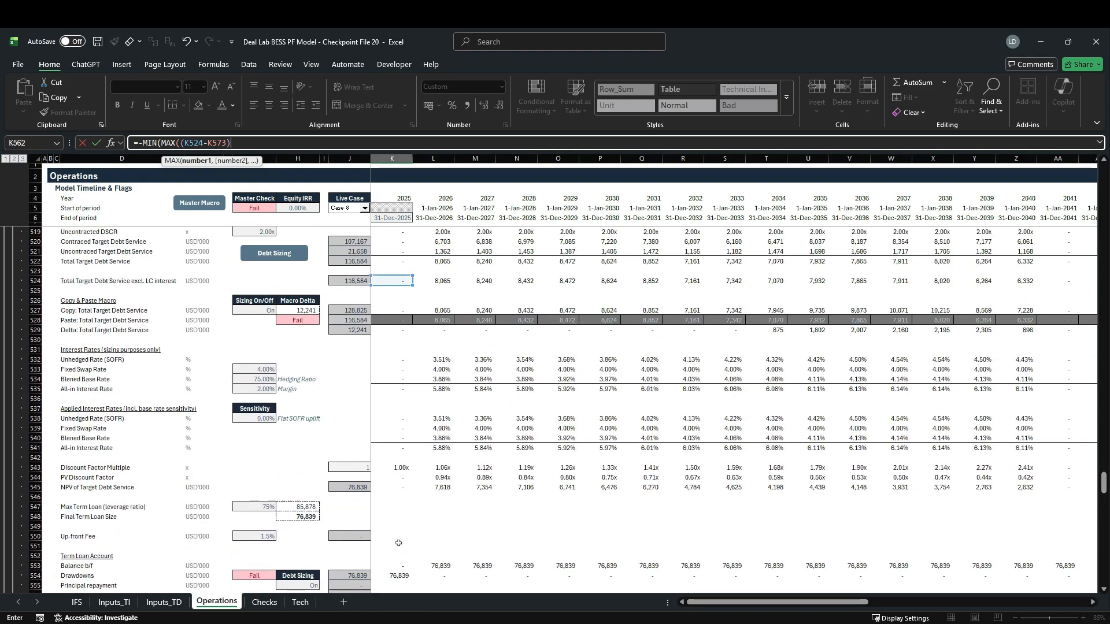
scroll(398, 542, "up", 2)
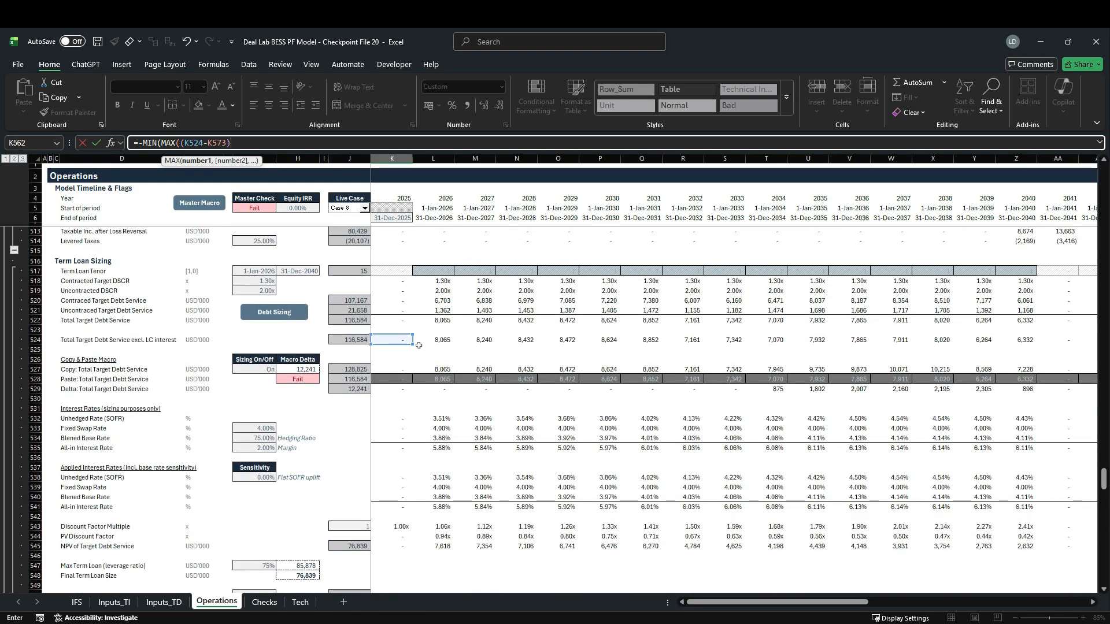
scroll(418, 345, "down", 10)
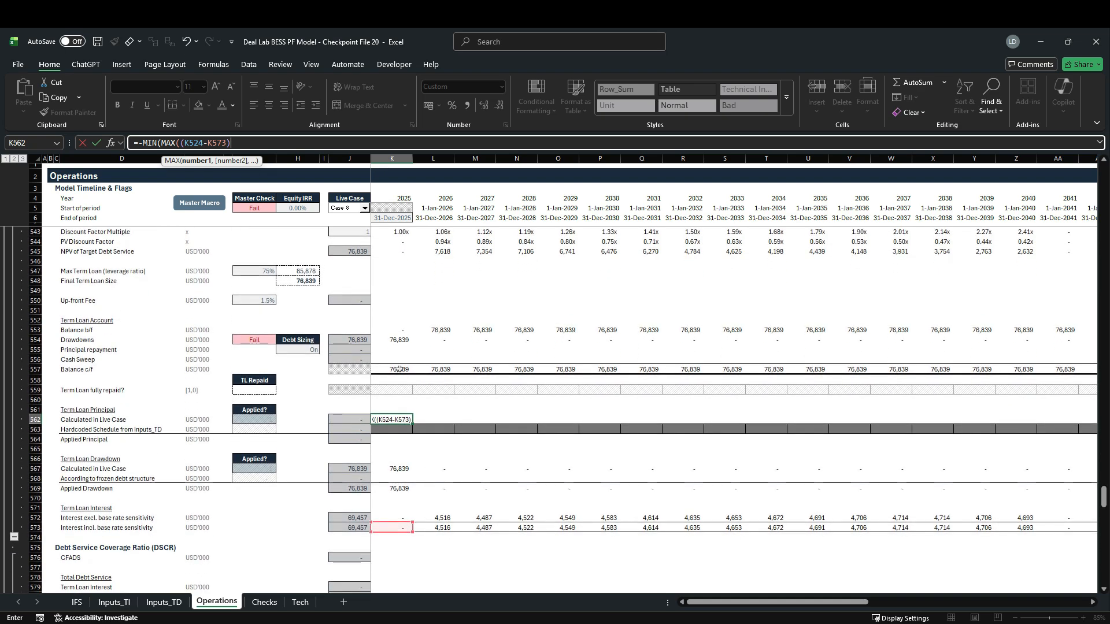
type(",0")
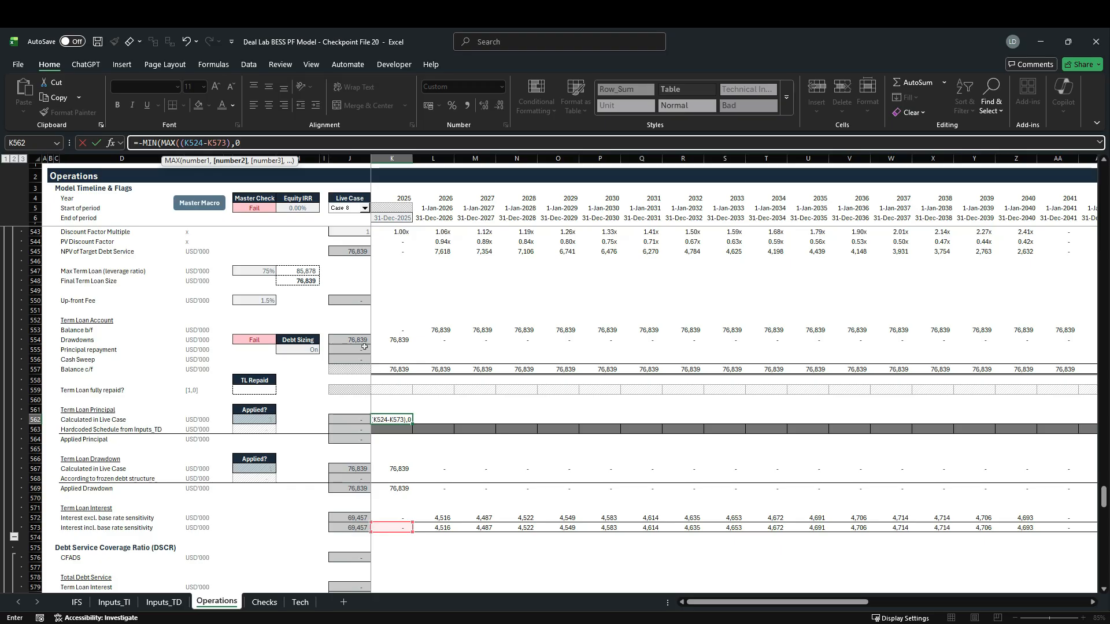
type(")")
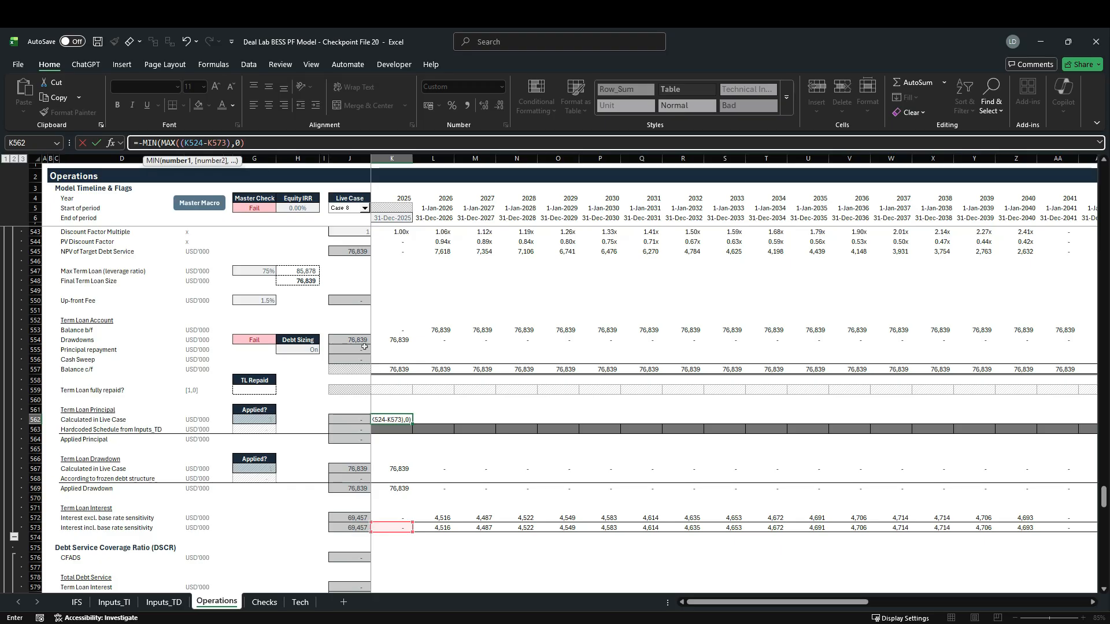
type(",")
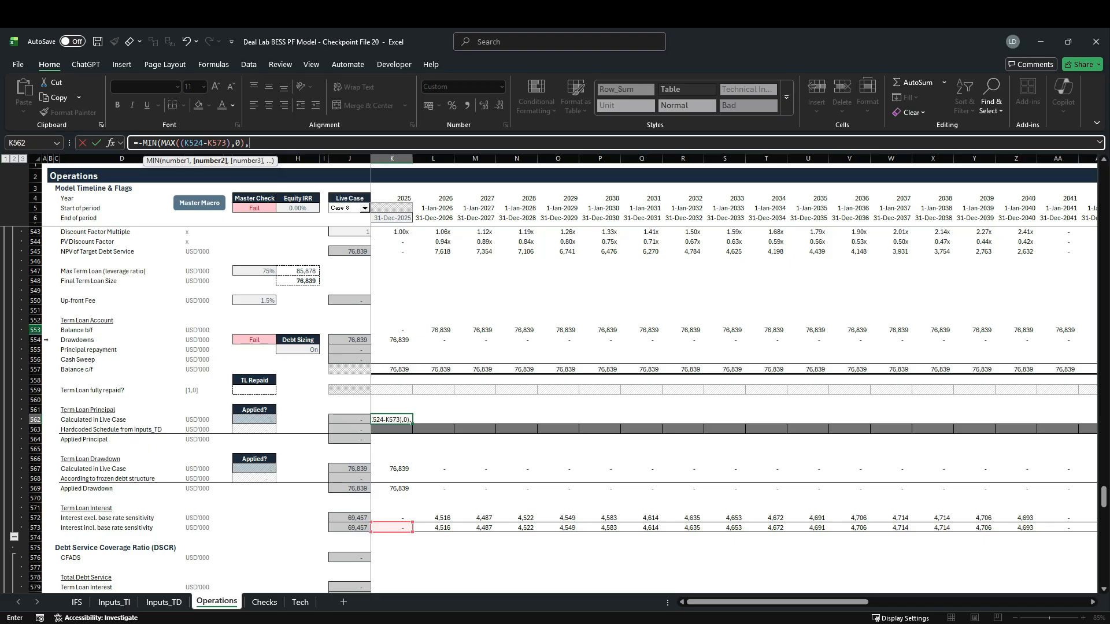
left_click(390, 331)
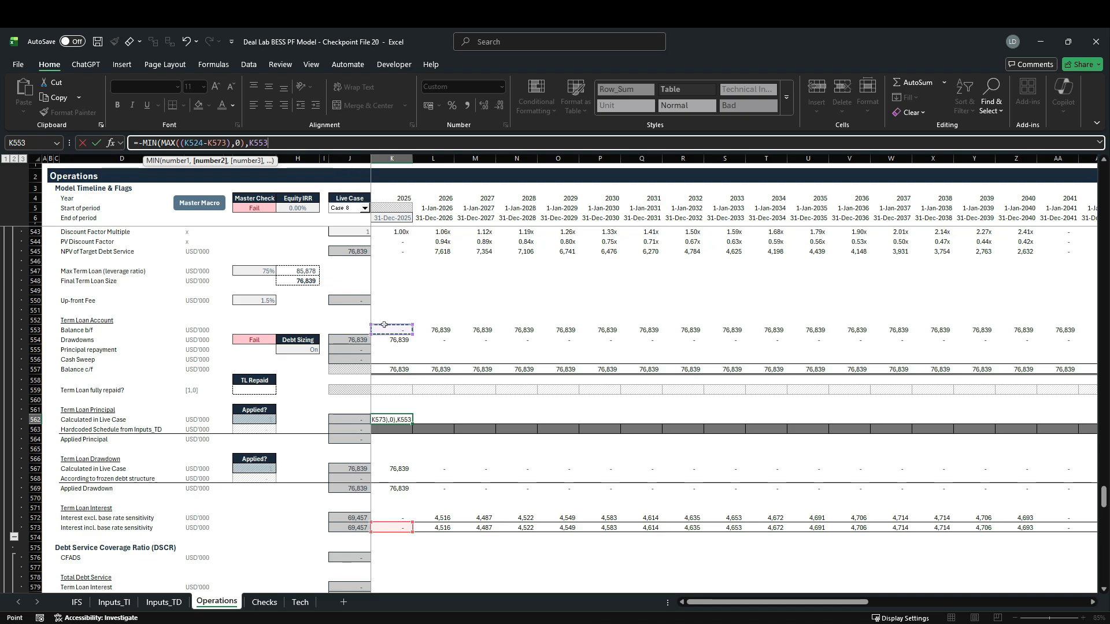
key("ctrl+Return")
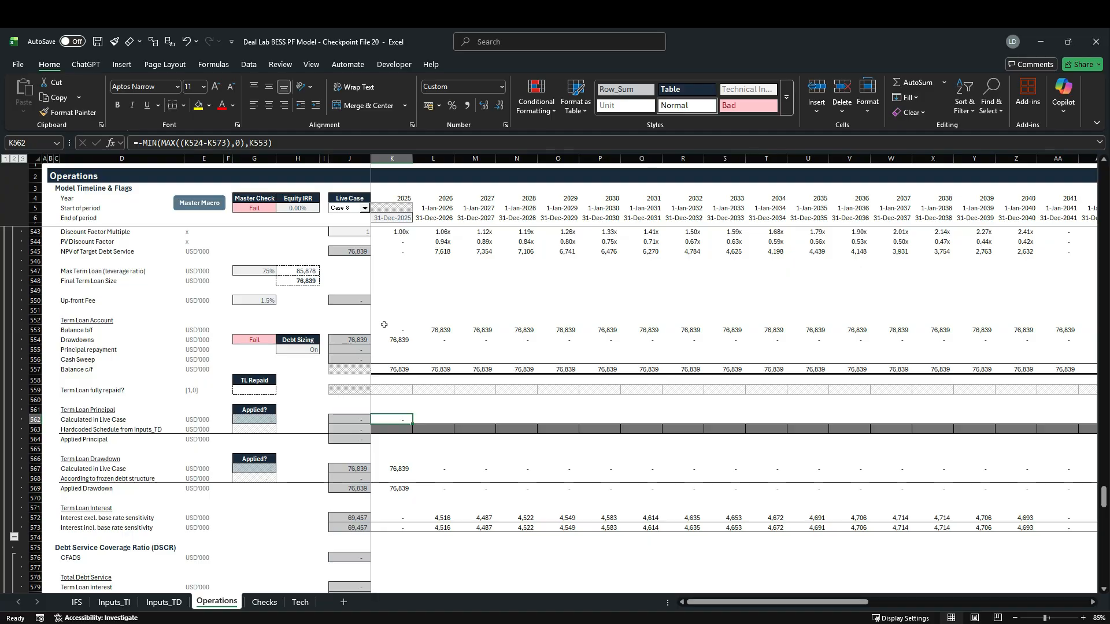
Step: Fill the K562 live-case principal formula across the timeline in row 562 and inspect the 2026 formula in L562
key("ctrl+shift+Right")
key("ctrl+r")
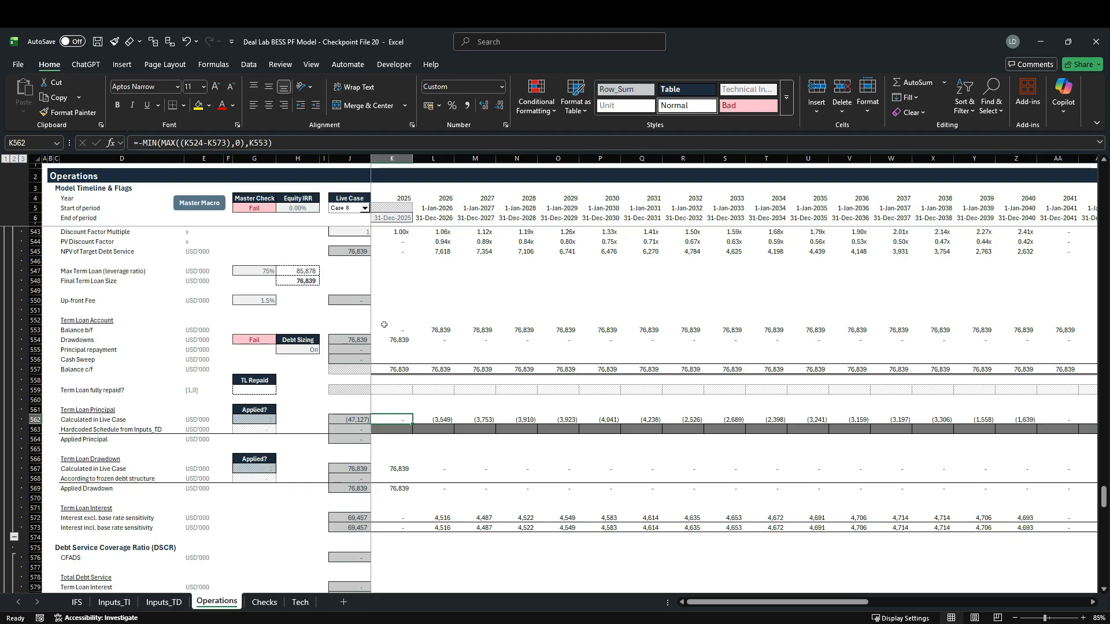
key("Right")
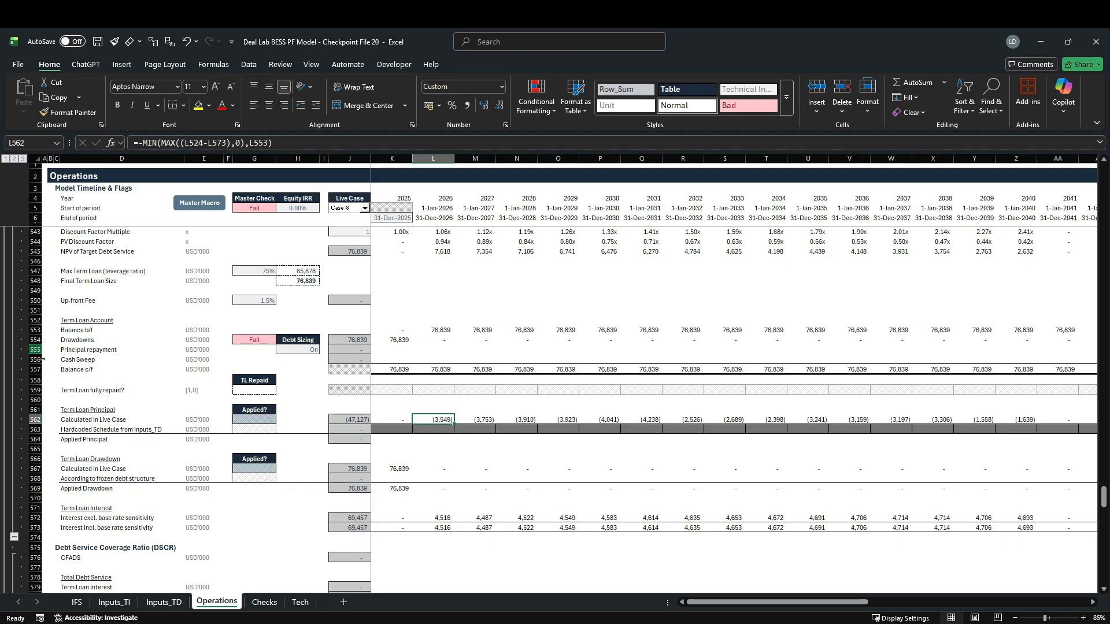
Step: Copy the 2025 Applied Drawdown formula from K569 into the Applied Principal cell K564
left_click(38, 350)
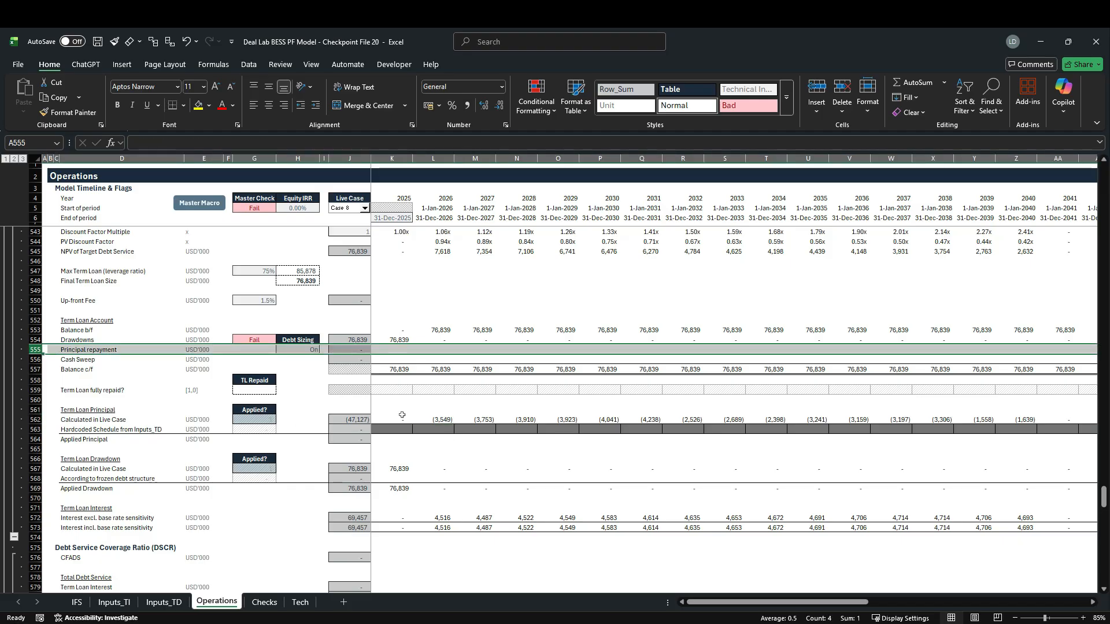
left_click(36, 439)
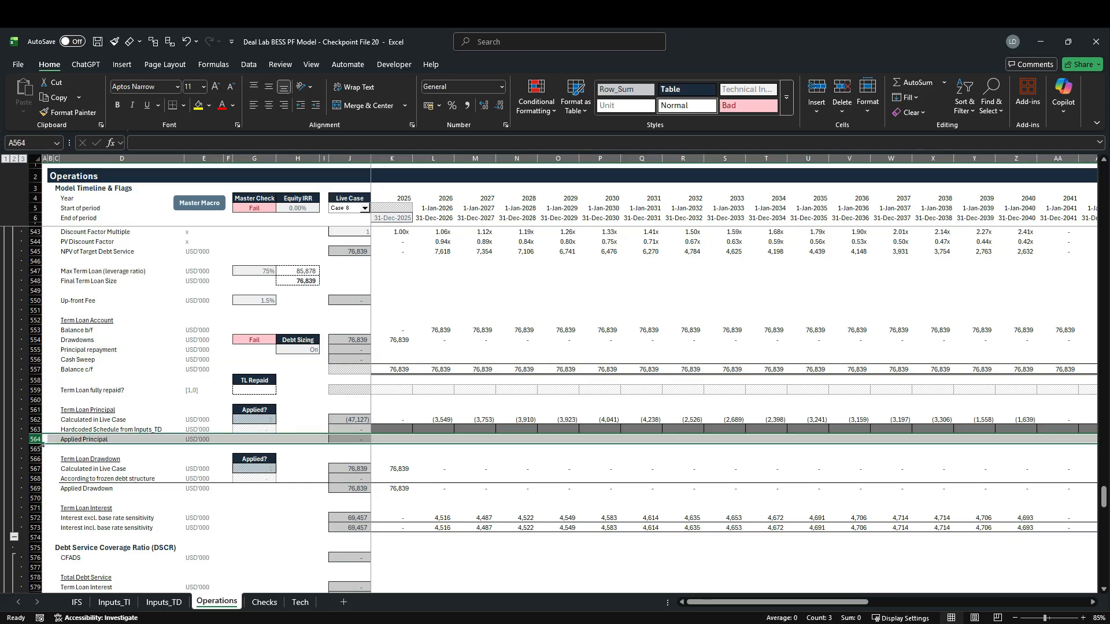
double_click(392, 490)
key("Escape")
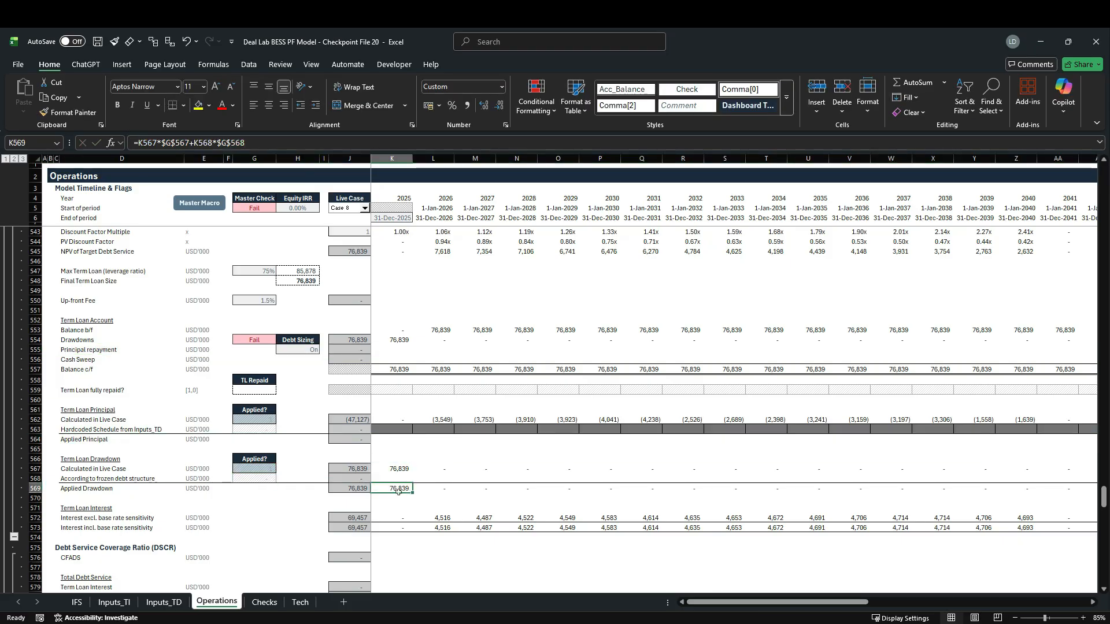
key("ctrl+c")
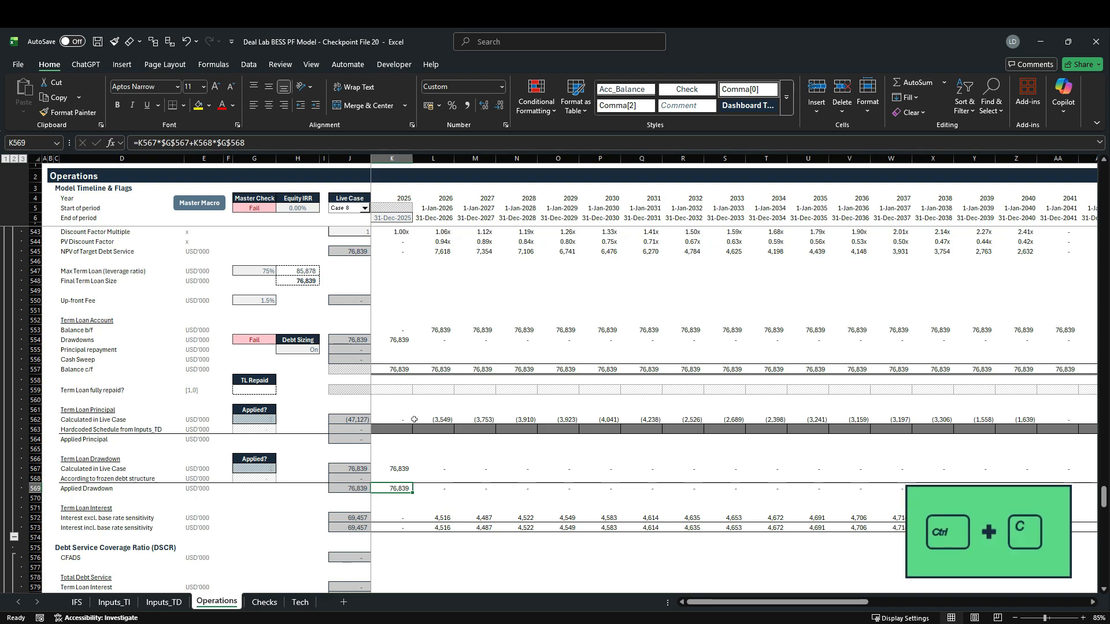
key("Up")
key("Up")
key("Up")
key("Up")
key("Up")
key("ctrl+v")
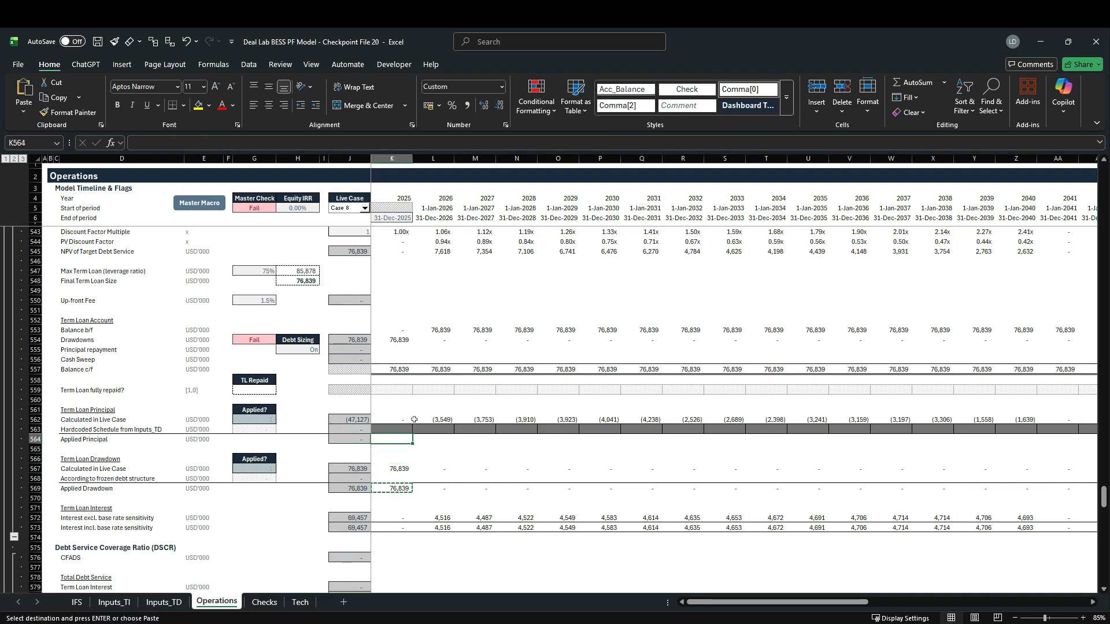
Step: Repoint the K564 formula to the principal flags, =K562*$G$562+K563*$G$563, and fill it across the timeline in row 564
key("F2")
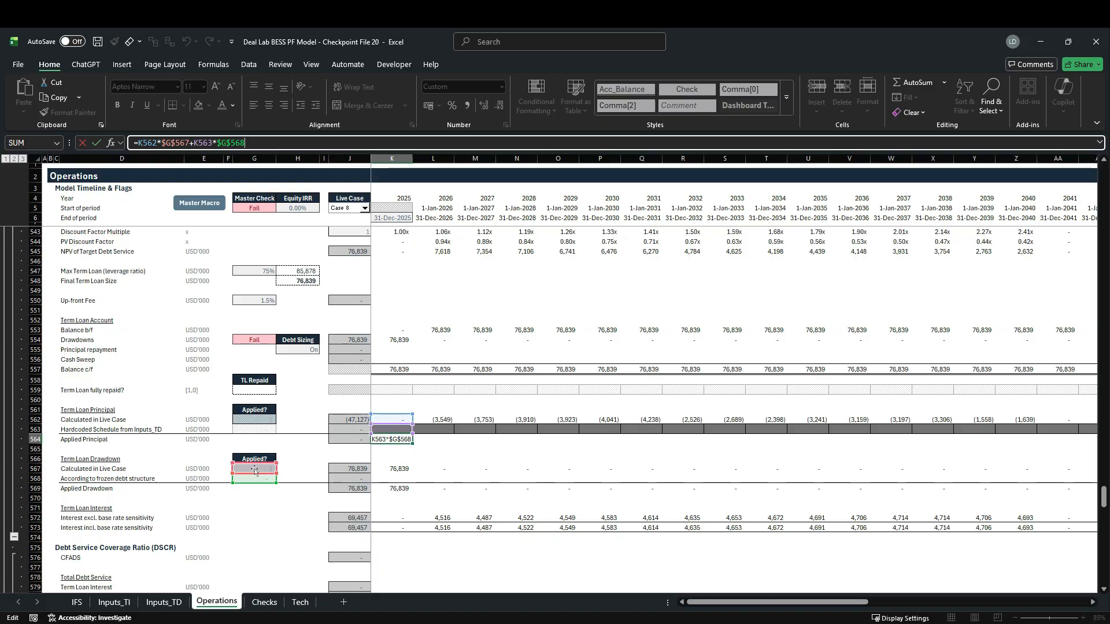
left_click_drag(251, 469, 254, 419)
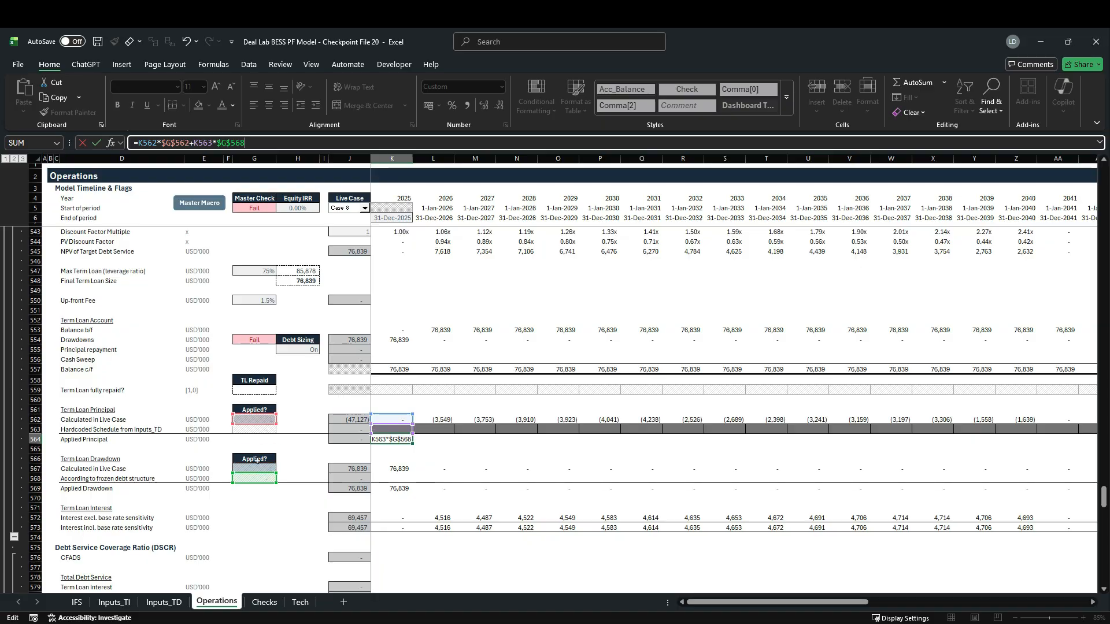
left_click_drag(259, 480, 254, 430)
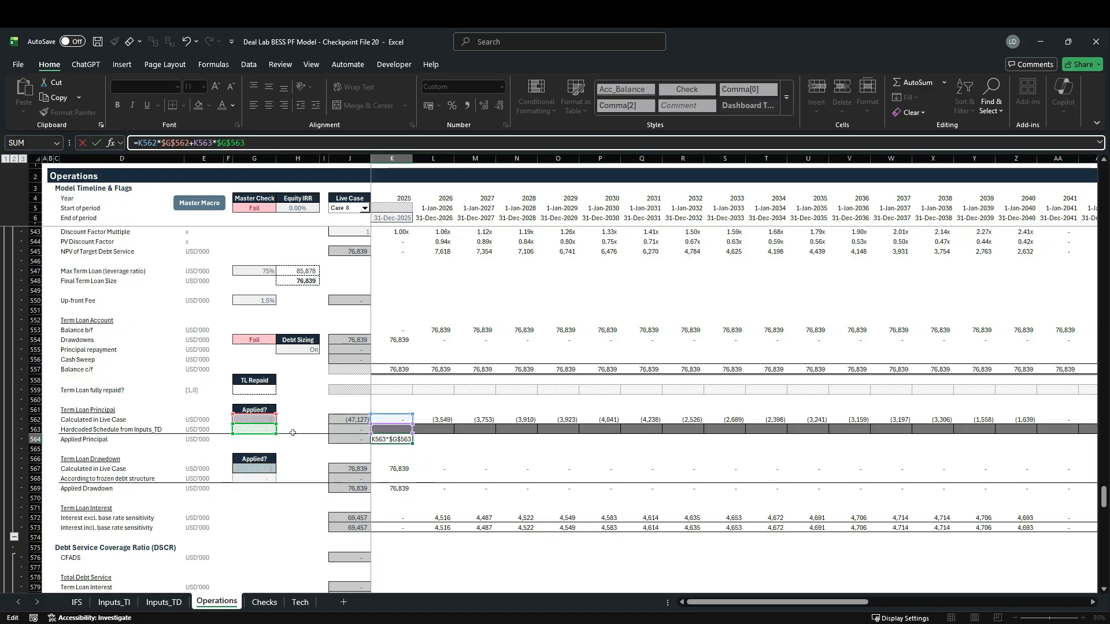
key("ctrl+Return")
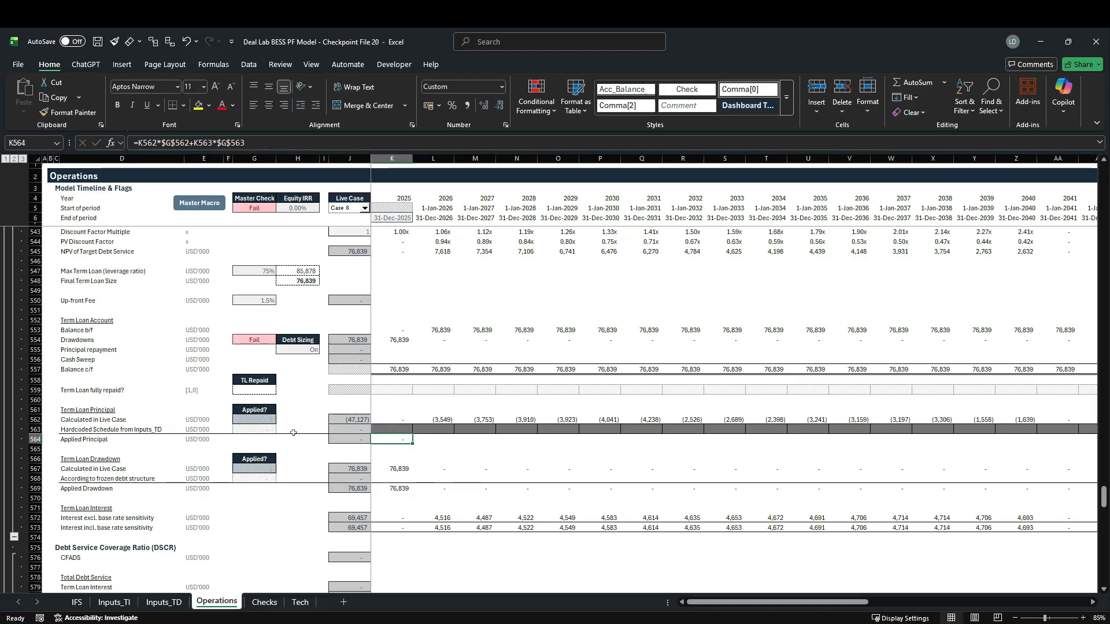
key("ctrl+shift+Right")
key("ctrl+r")
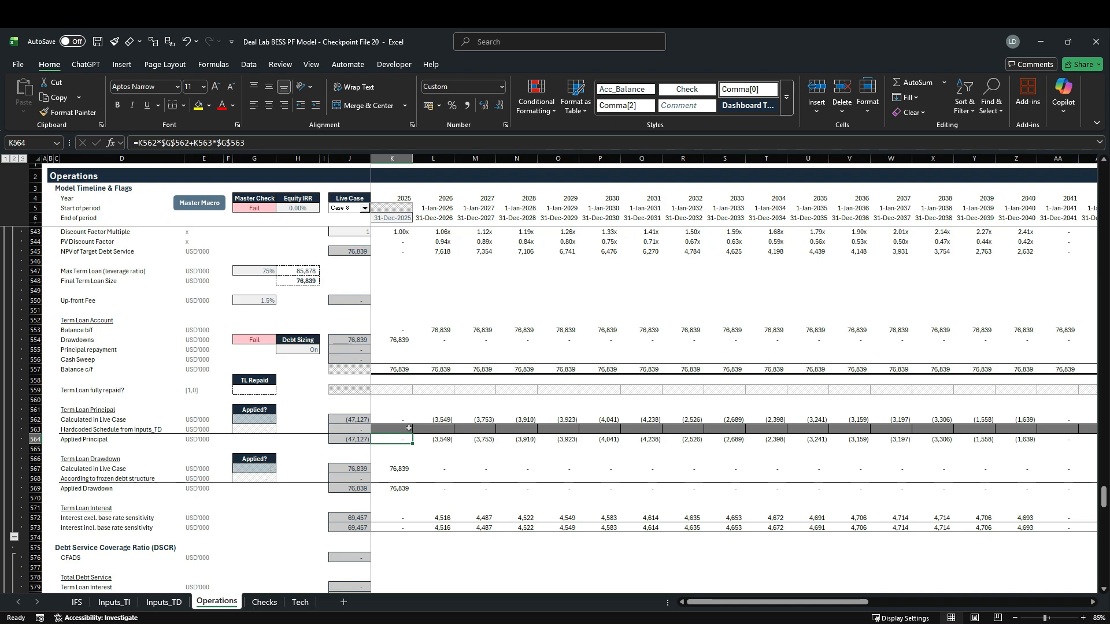
Step: Enter the 2025 principal repayment formula in K555 as =-MAX(0,MIN(-K564,K553))
left_click(36, 350)
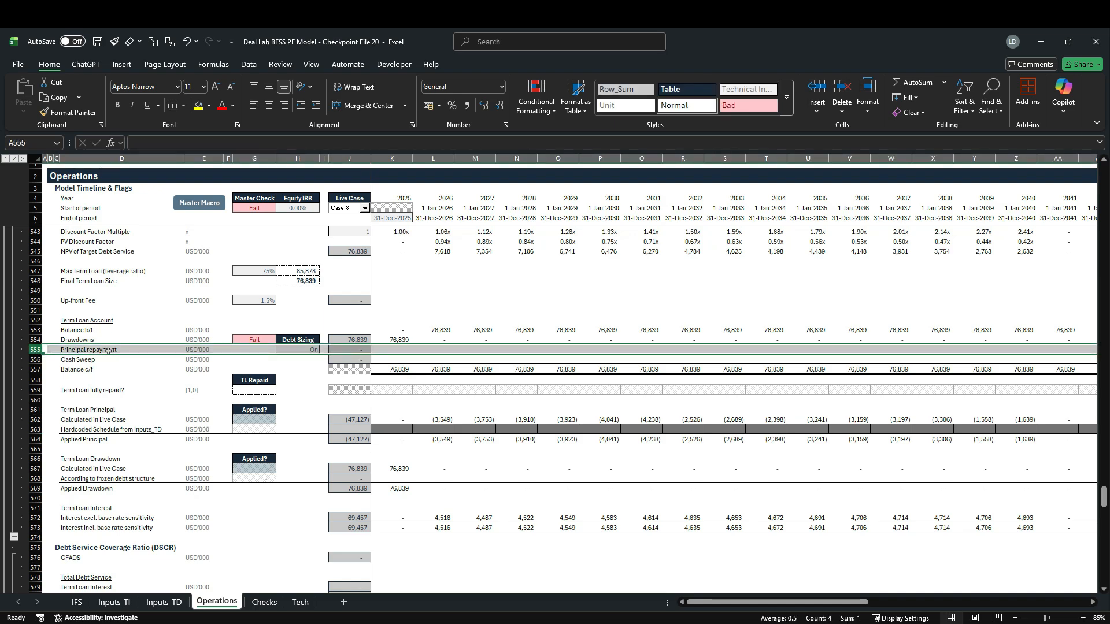
left_click(392, 349)
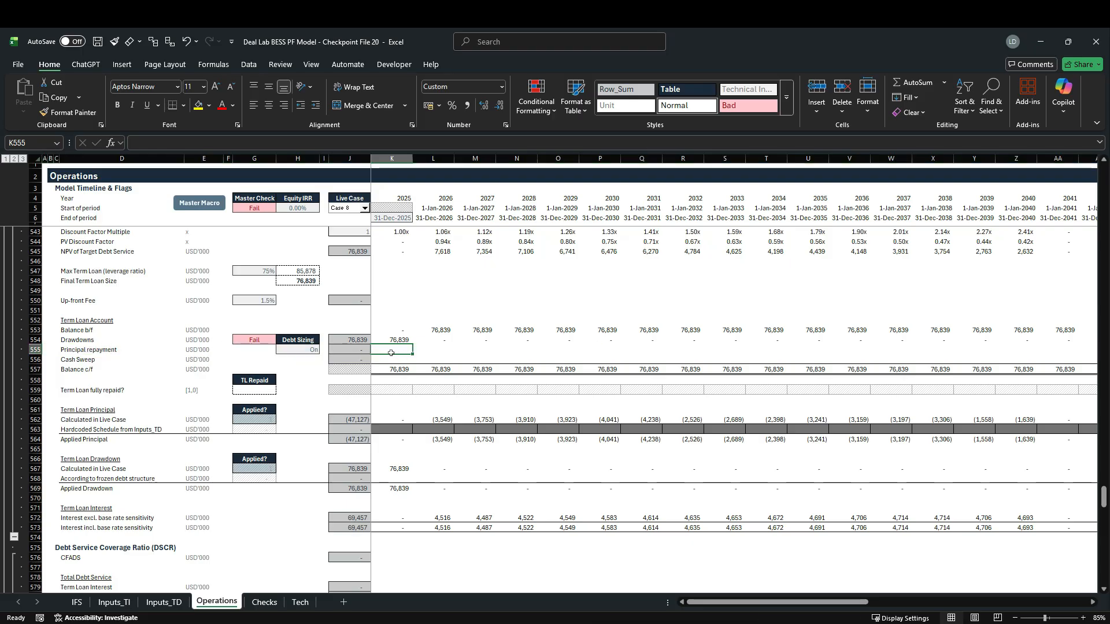
type("=")
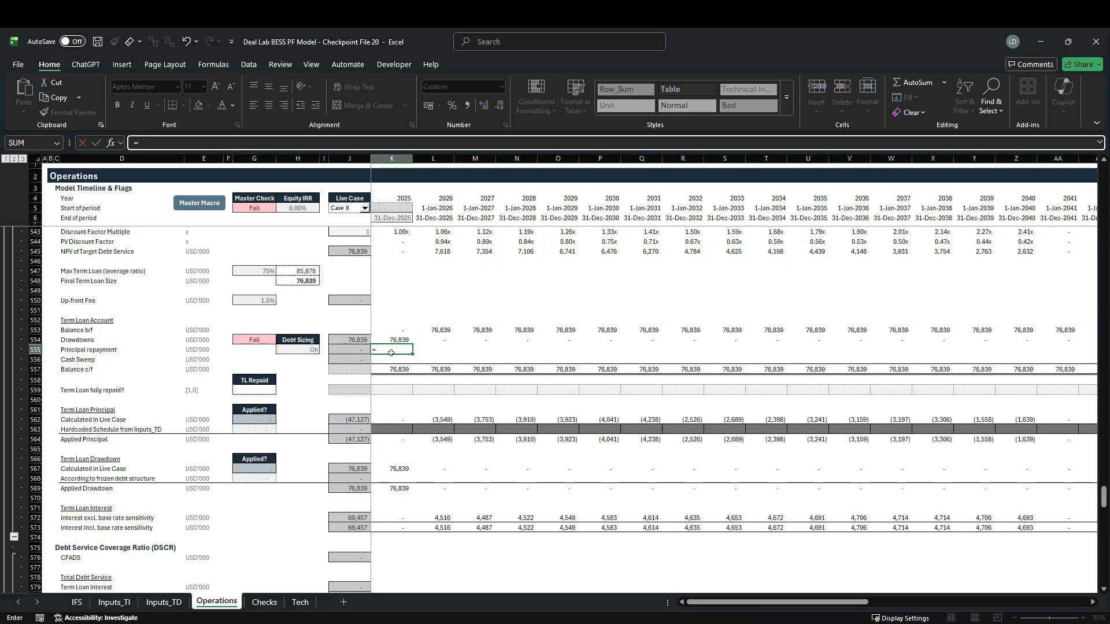
type("-MAX(")
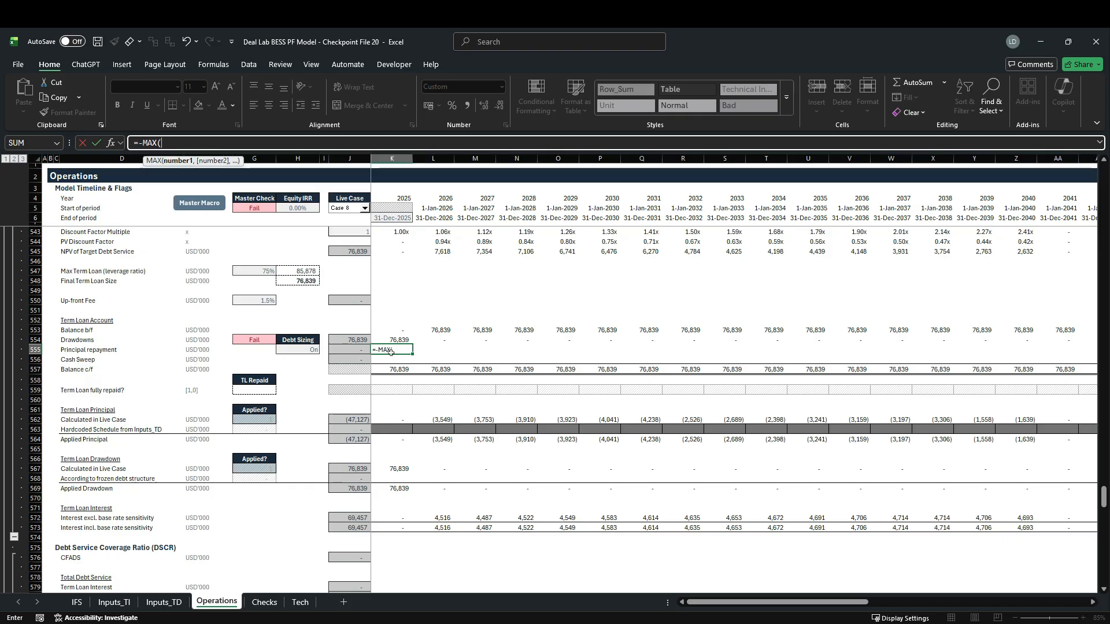
type("0,MIN(")
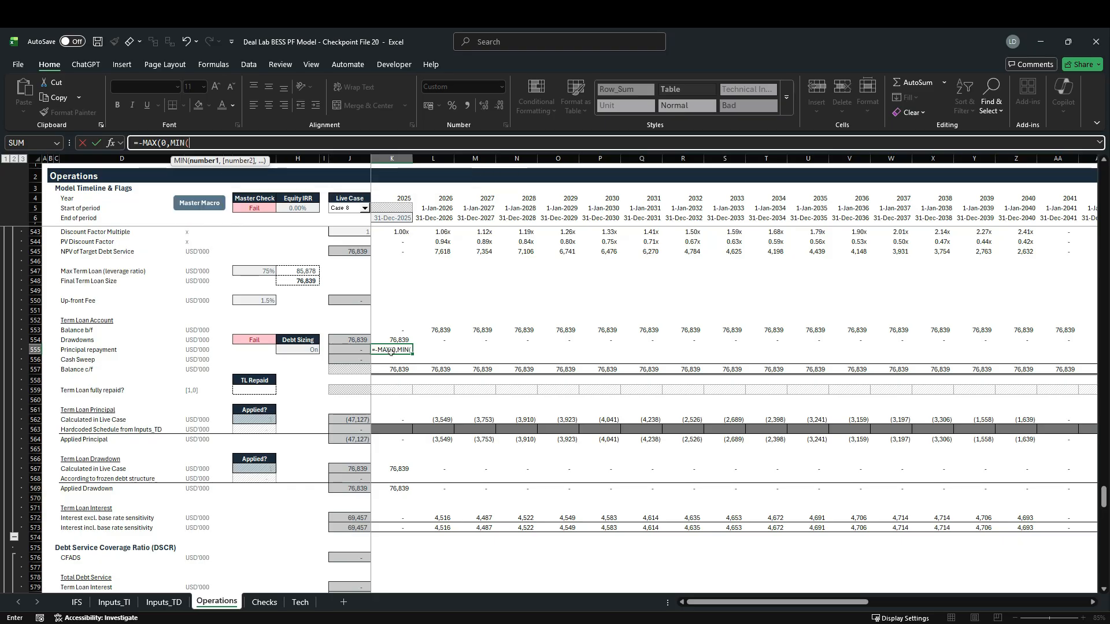
type("-")
left_click(398, 440)
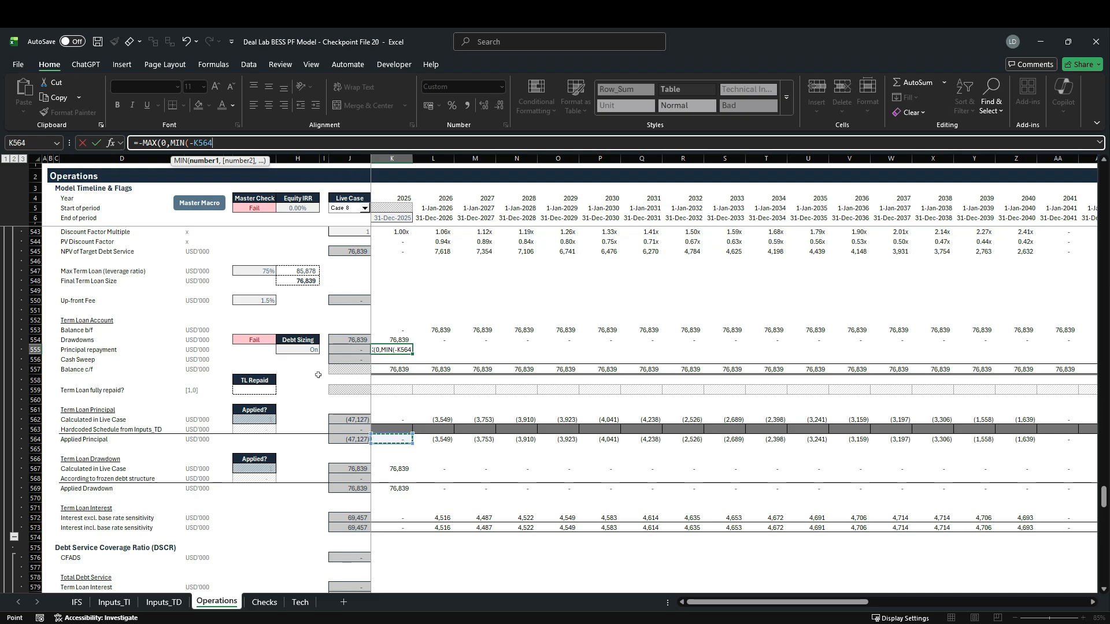
type(",")
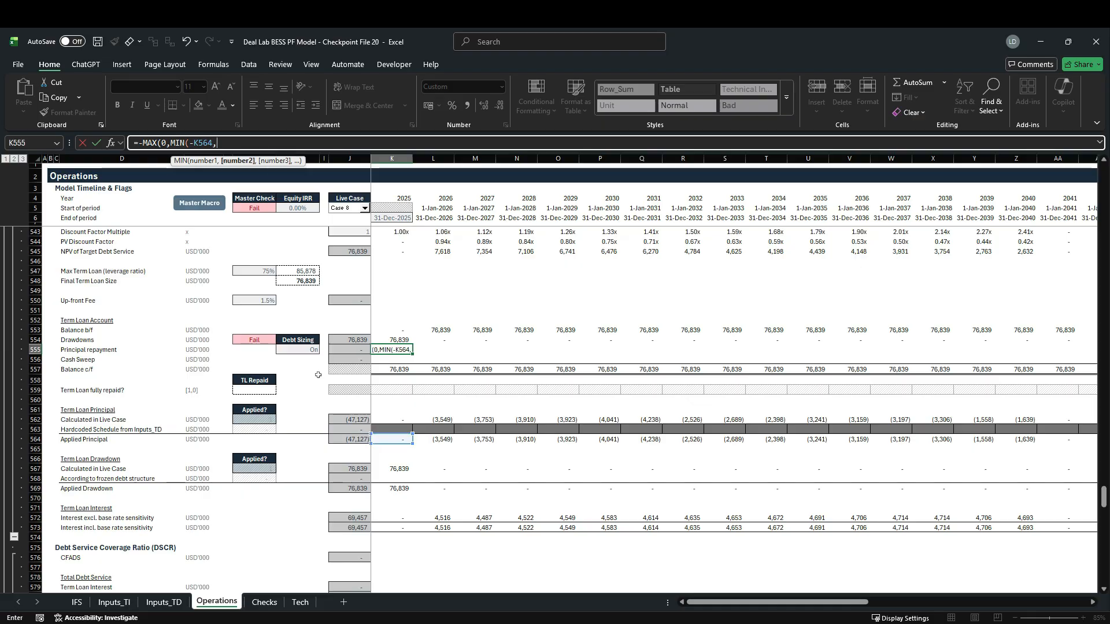
left_click(405, 332)
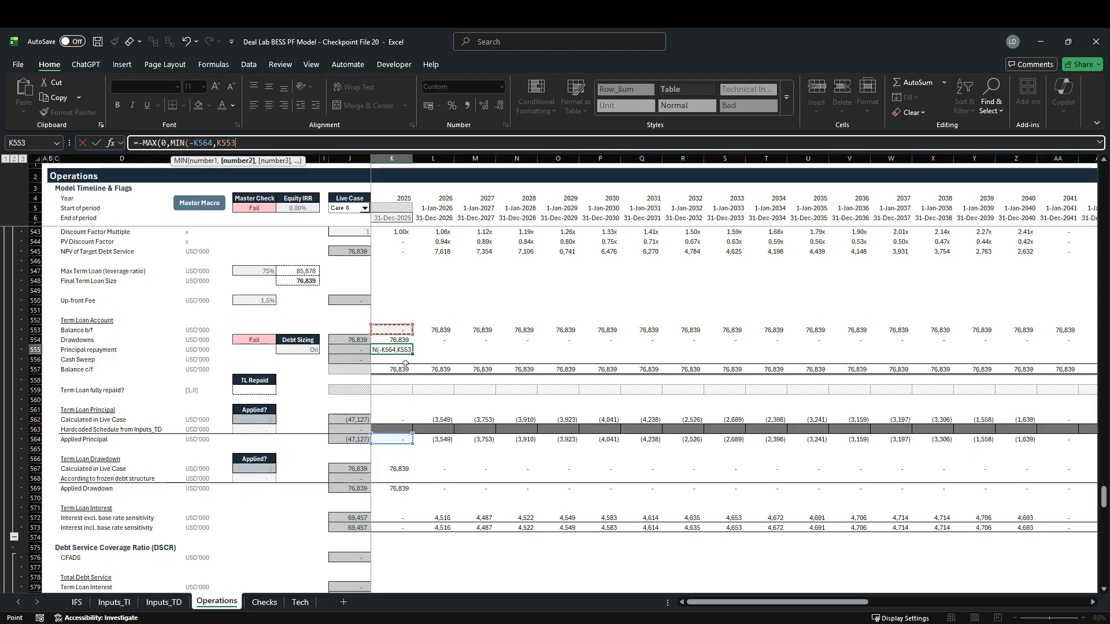
type("))")
key("ctrl+Return")
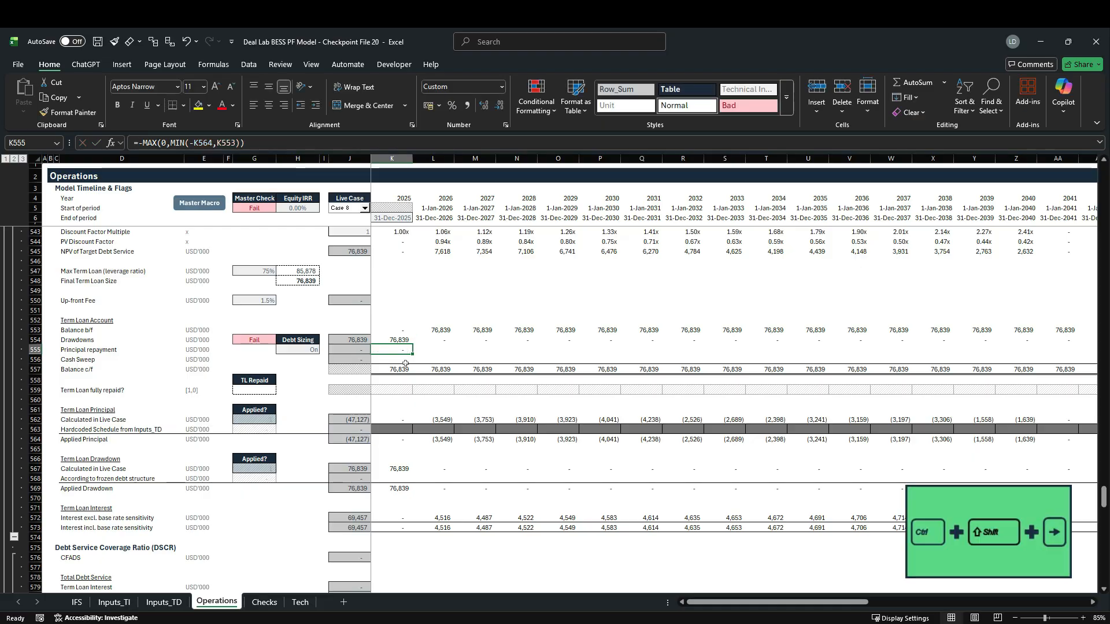
Step: Fill the K555 principal repayment formula across the timeline in row 555
key("ctrl+shift+Right")
key("shift+Left")
key("ctrl+r")
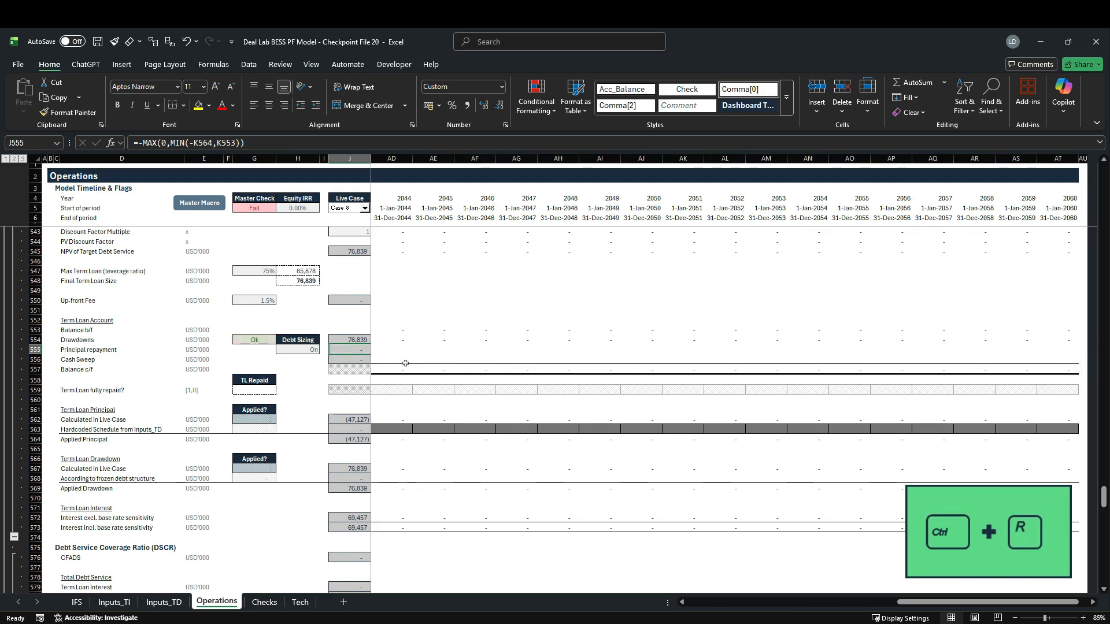
key("shift+BackSpace")
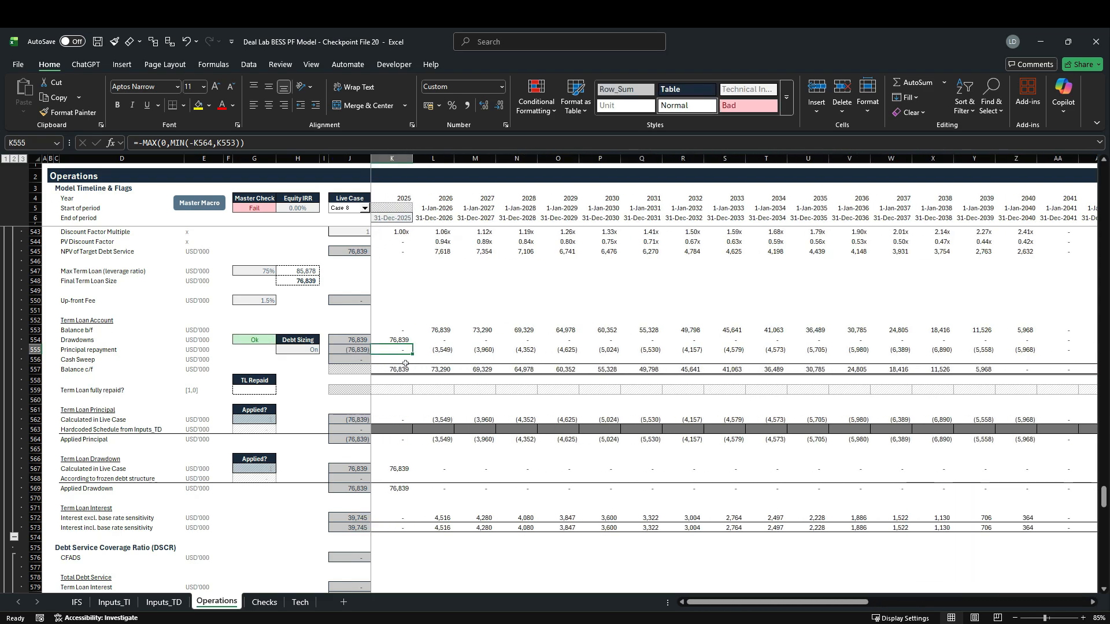
Step: Undo the row 555 fill to review the target debt service rows without repayments, and reapply the fill
key("ctrl+z")
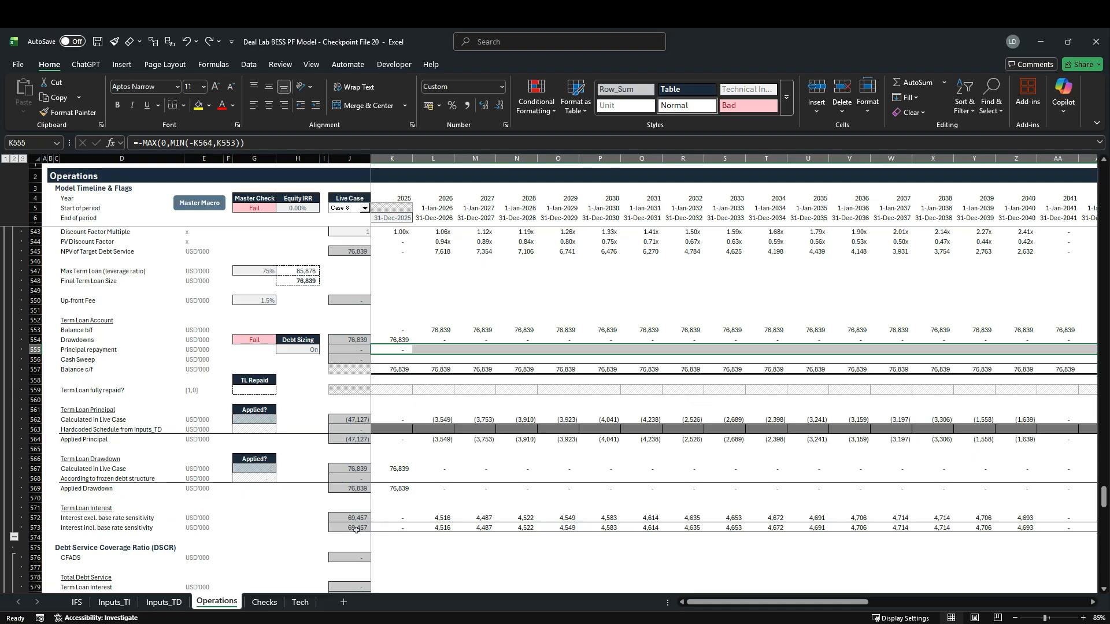
scroll(353, 529, "up", 2)
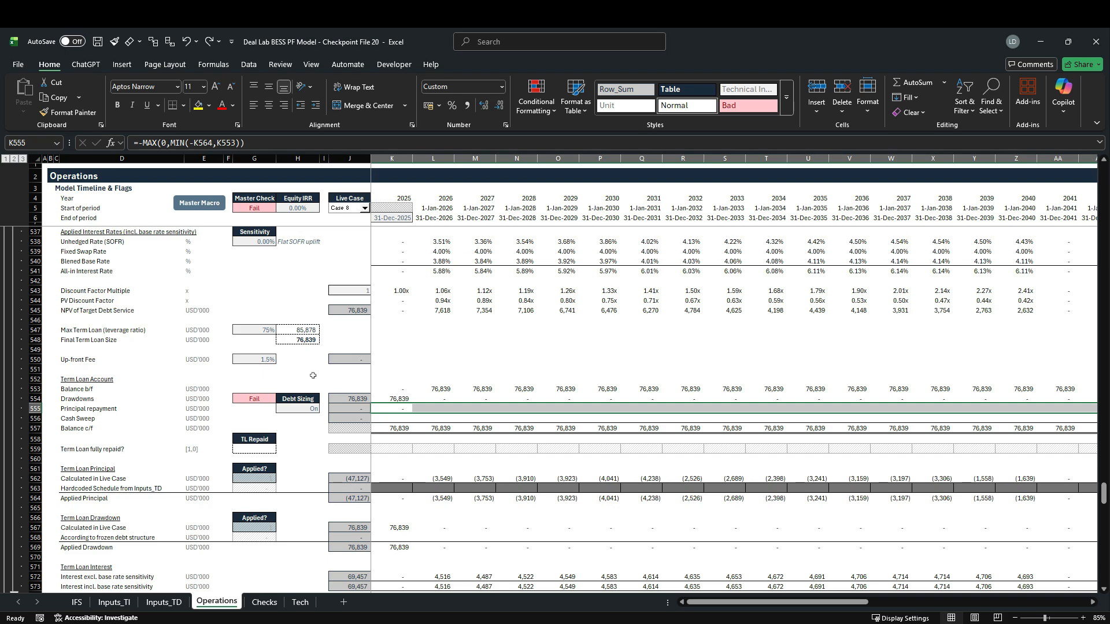
scroll(312, 376, "up", 3)
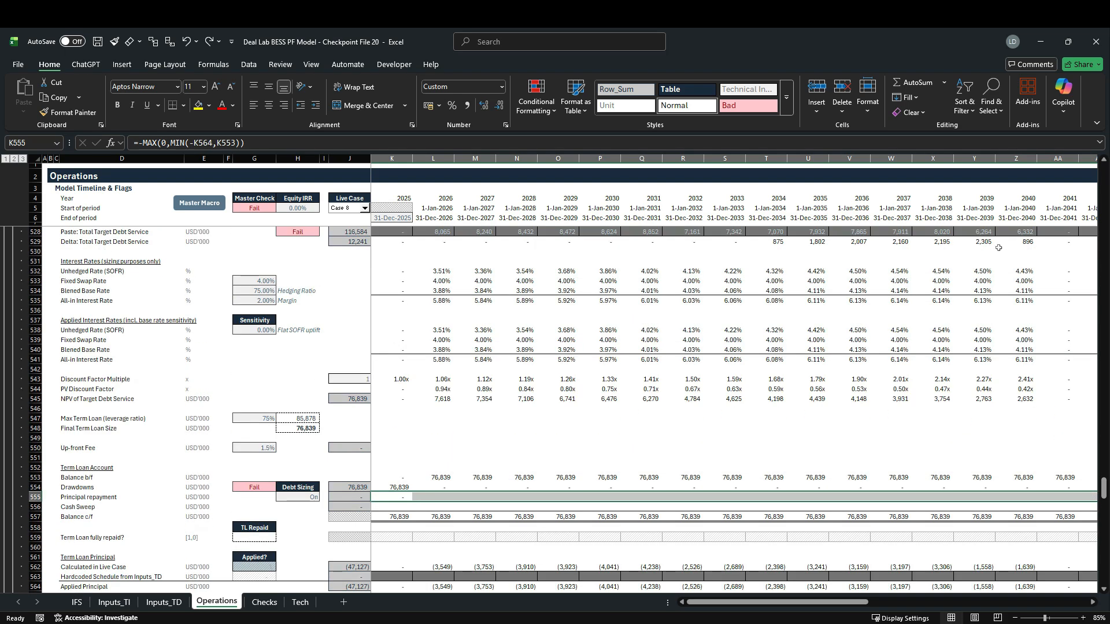
scroll(275, 420, "down", 3)
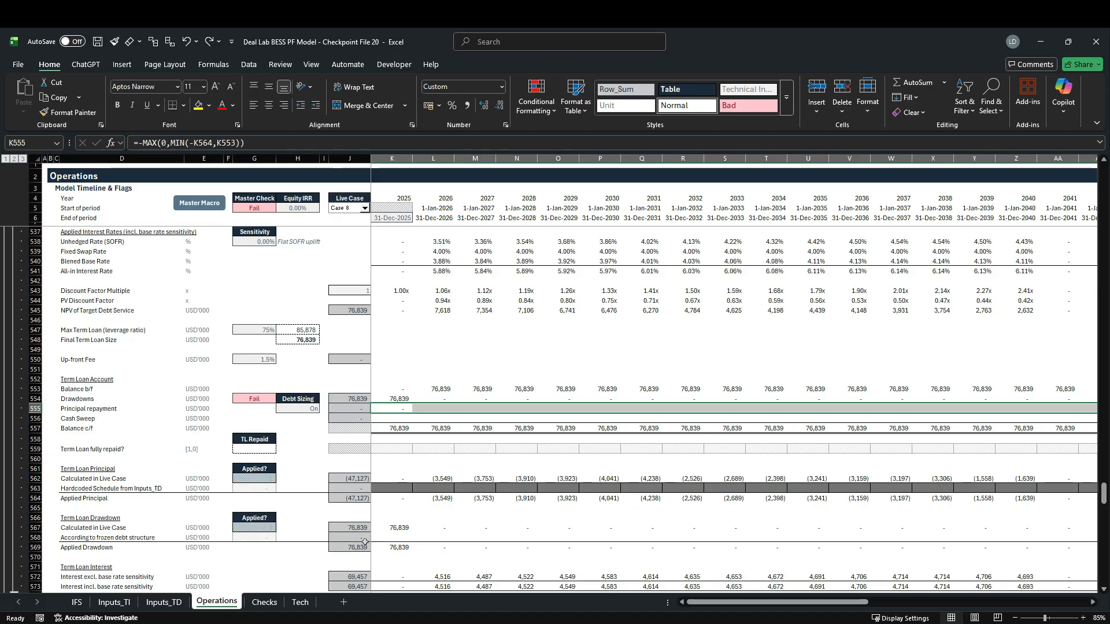
scroll(365, 540, "down", 1)
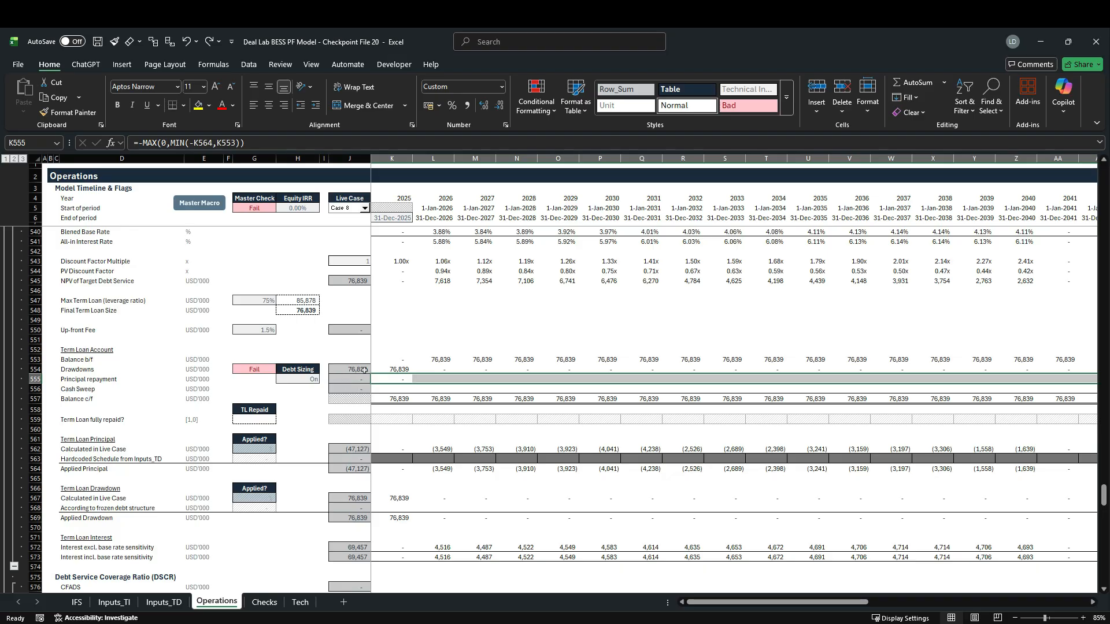
key("ctrl+r")
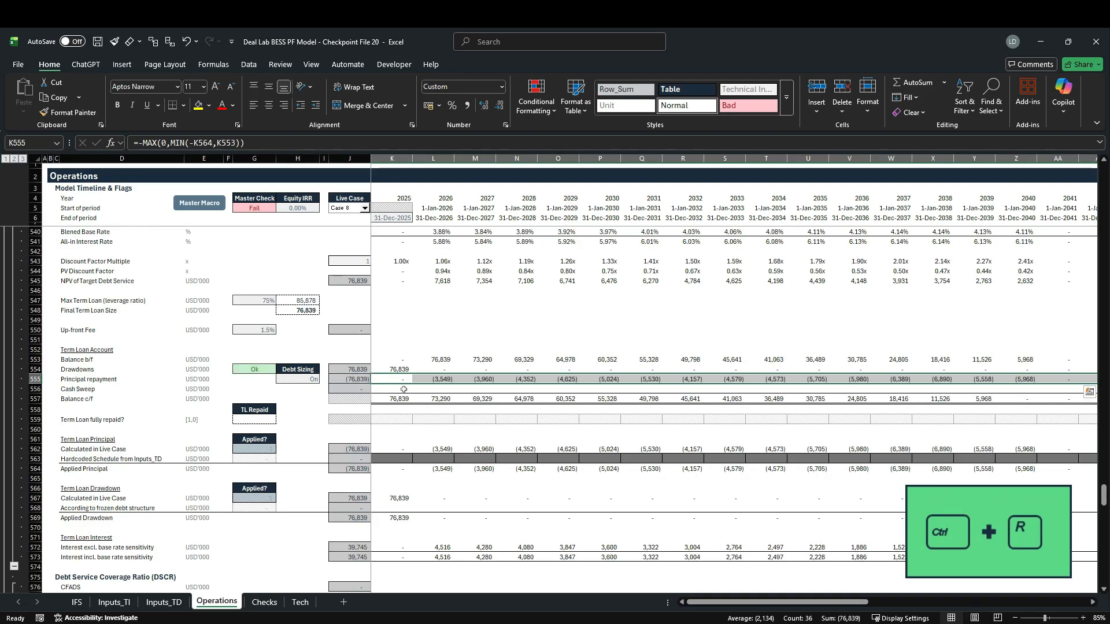
Step: Inspect the references of the term loan account check formula in G554, leaving it unedited
left_click(254, 369)
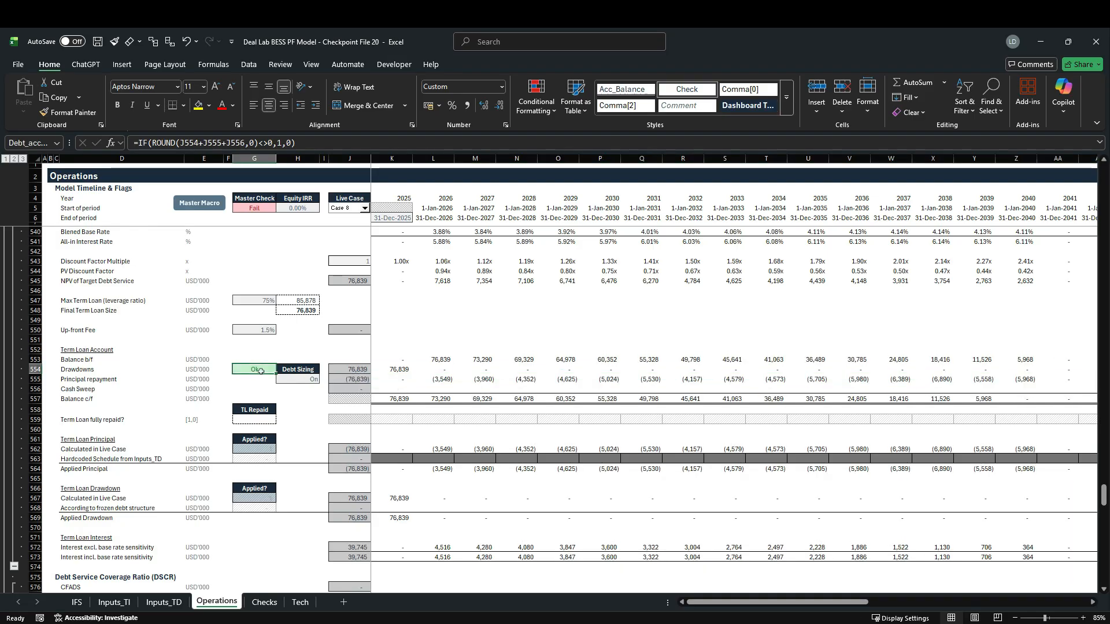
key("F2")
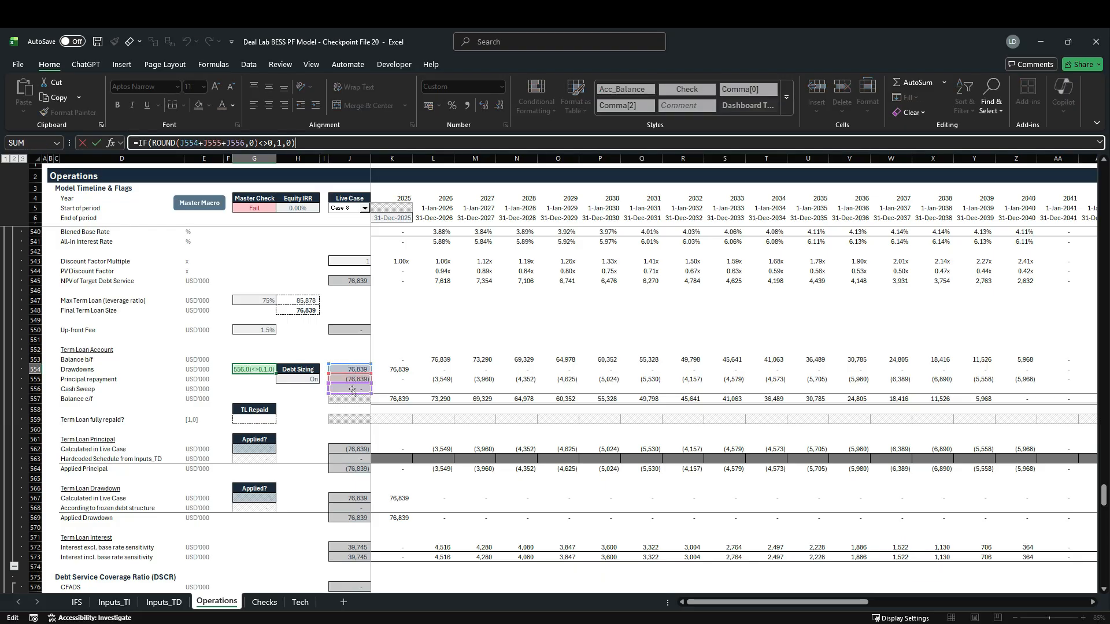
key("Escape")
Step: Examine the Copy & Paste Macro block and inspect the 2025 Copy: Total Target Debt Service formula in K527
scroll(341, 428, "up", 5)
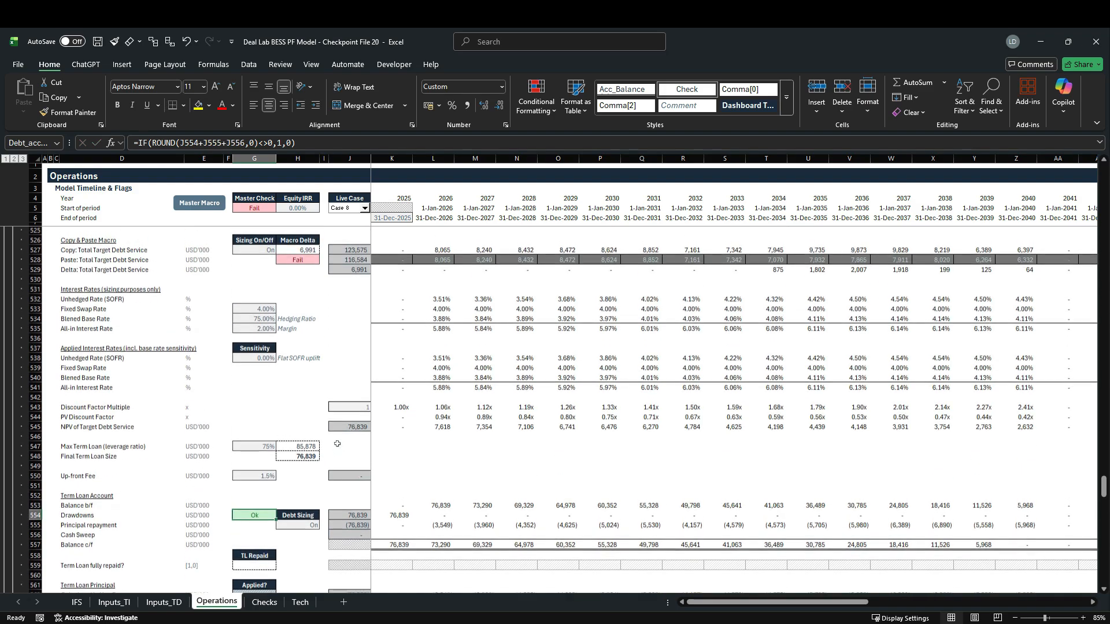
scroll(337, 443, "up", 1)
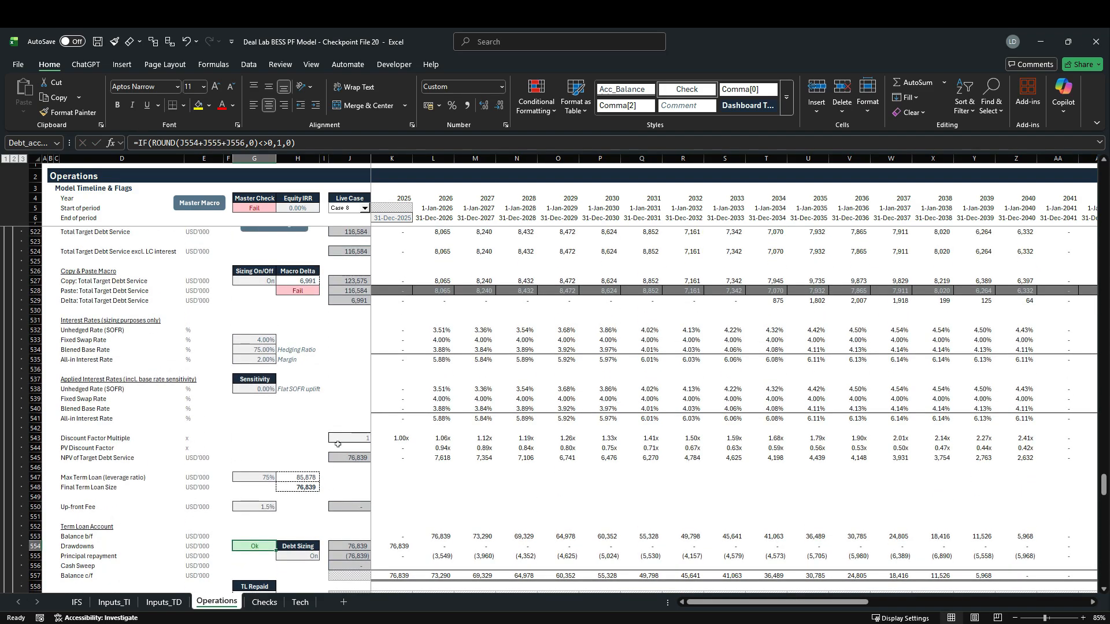
scroll(338, 443, "up", 2)
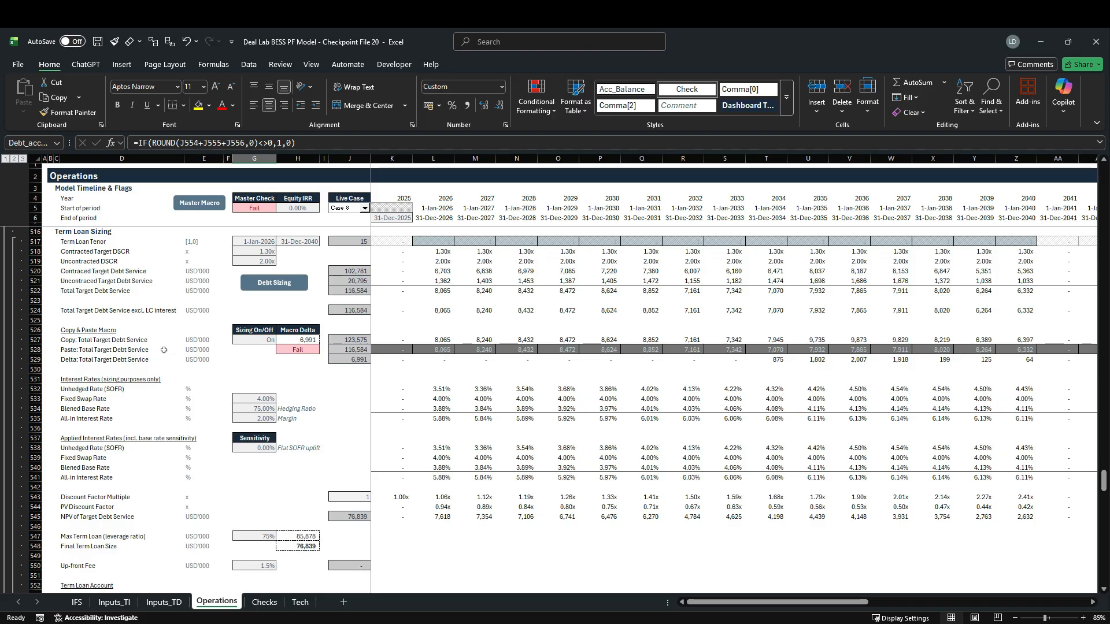
left_click(384, 343)
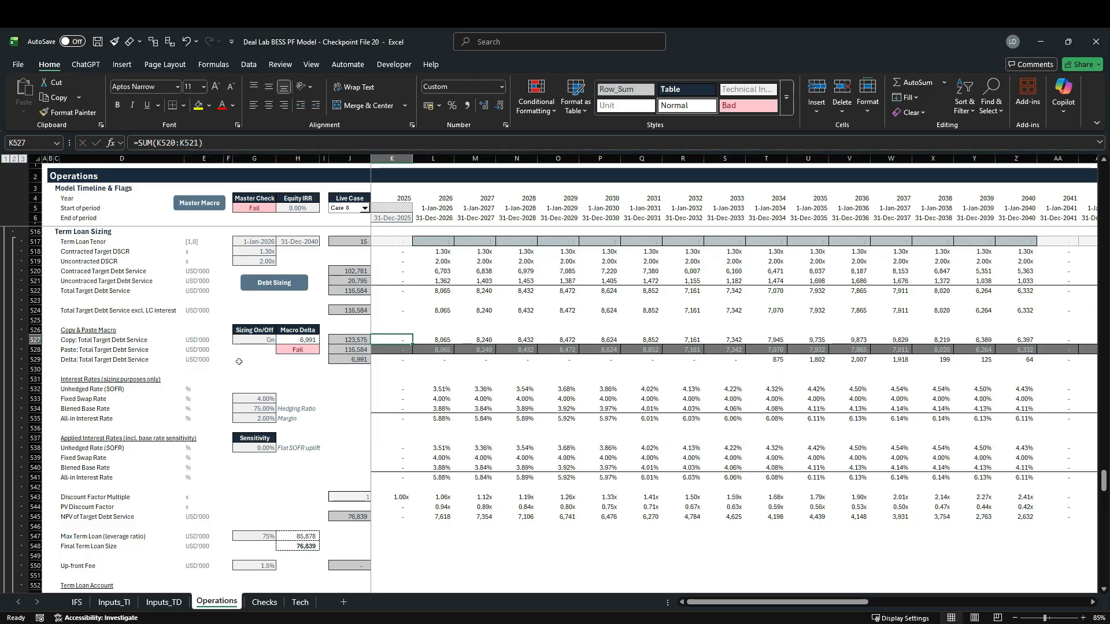
Step: Trace the circularity by highlighting Less: Levered Taxes in row 486 and Less: Senior Debt Interest in row 500
scroll(239, 361, "up", 7)
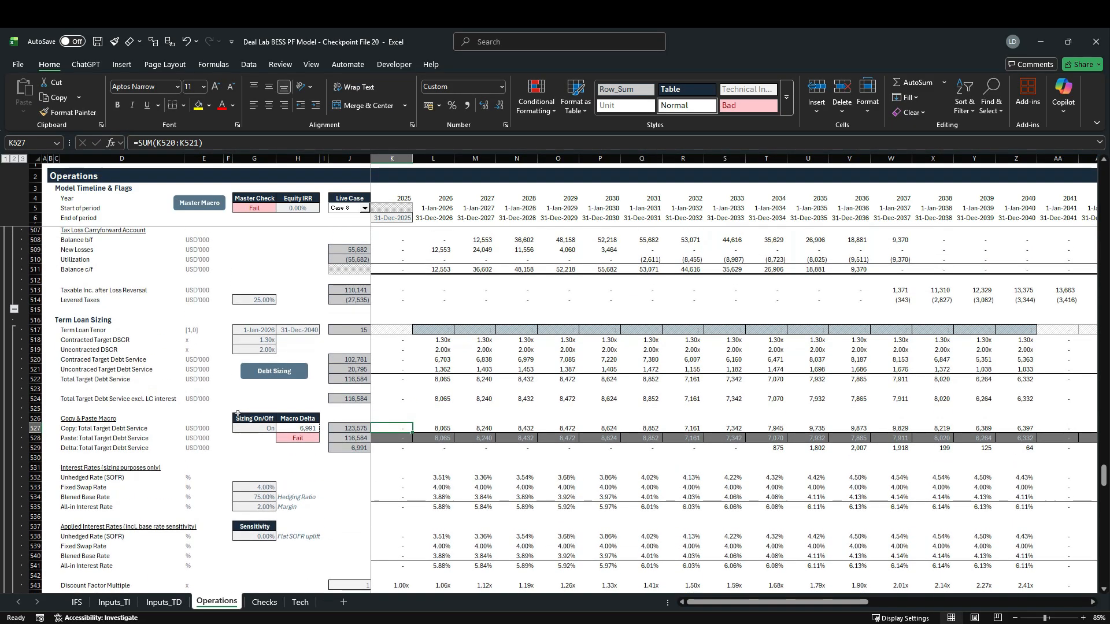
scroll(237, 427, "up", 8)
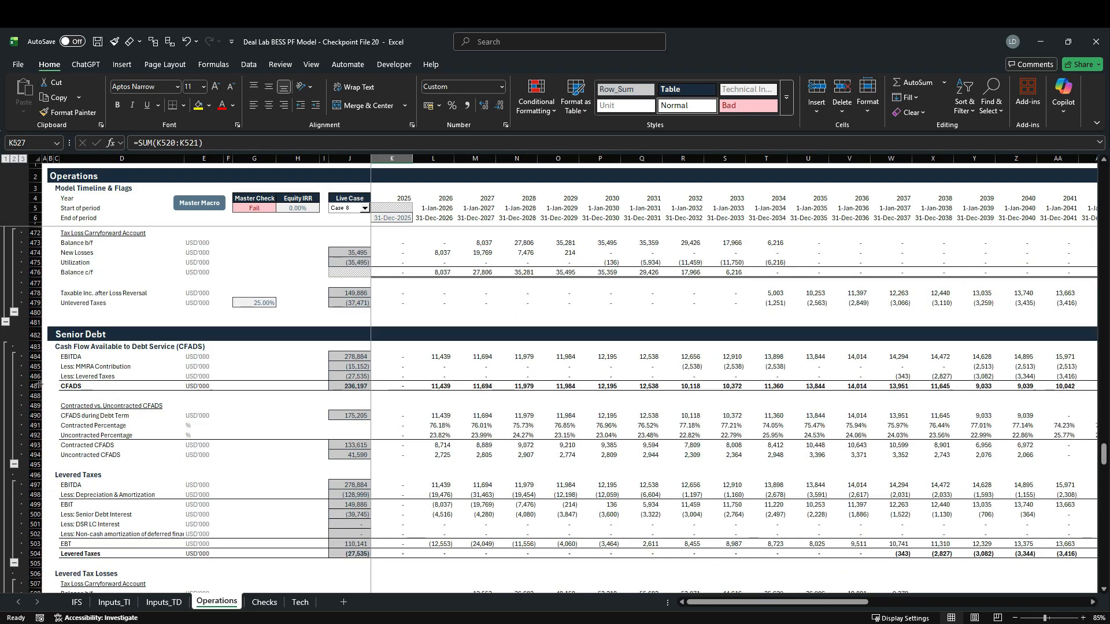
left_click(37, 377)
scroll(230, 436, "down", 3)
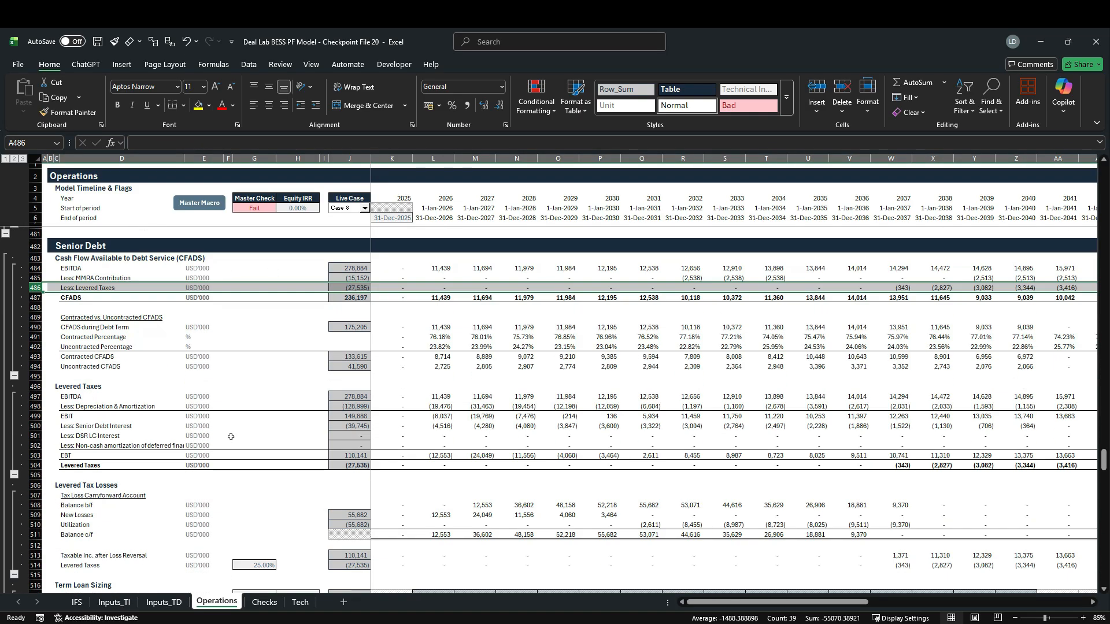
left_click(37, 429)
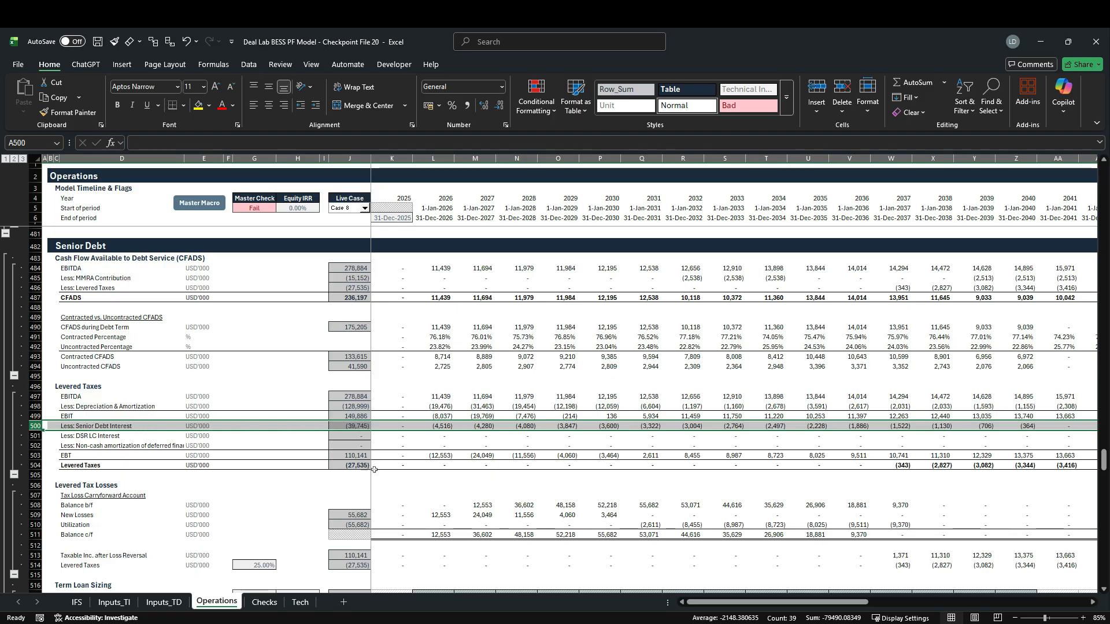
Step: Run the Debt Sizing macro and review the term loan account against the NPV of Target Debt Service in row 545
scroll(353, 315, "down", 10)
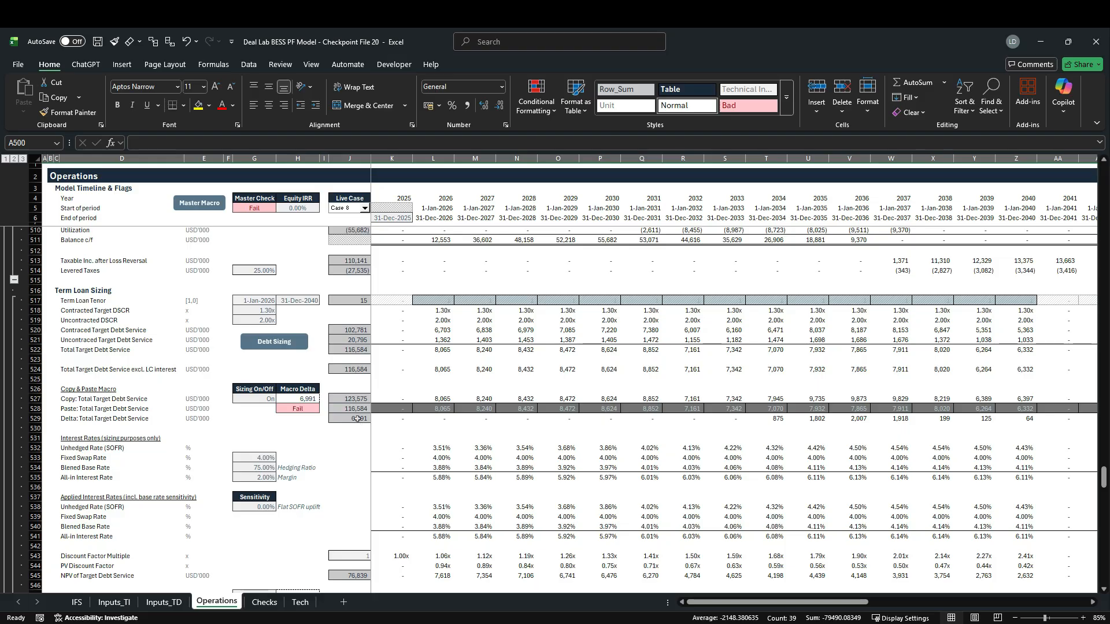
left_click(295, 350)
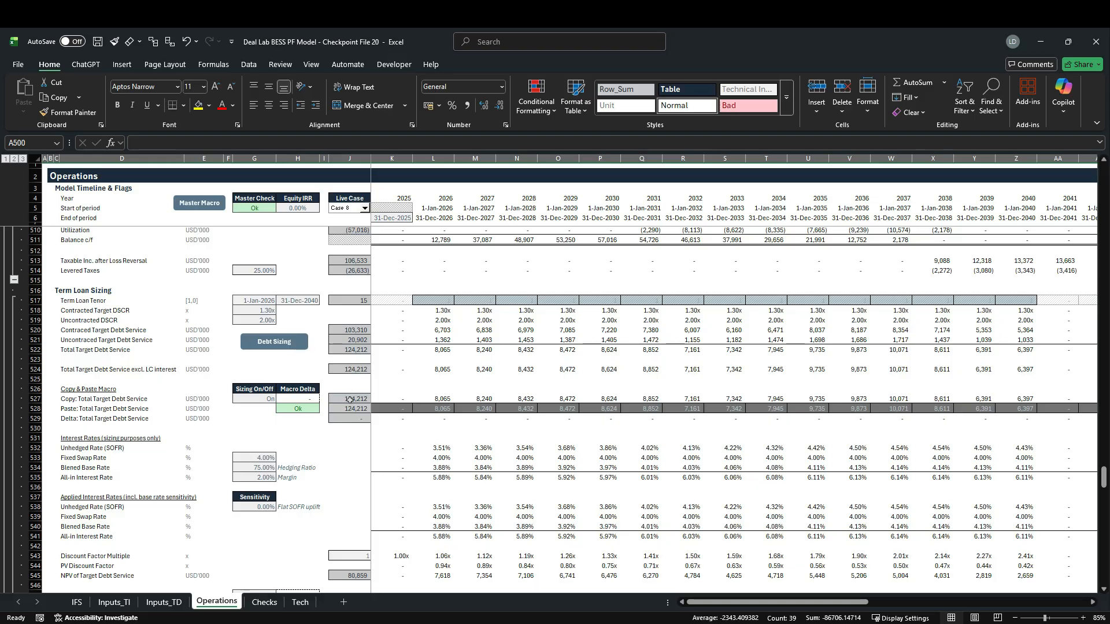
scroll(355, 406, "up", 4)
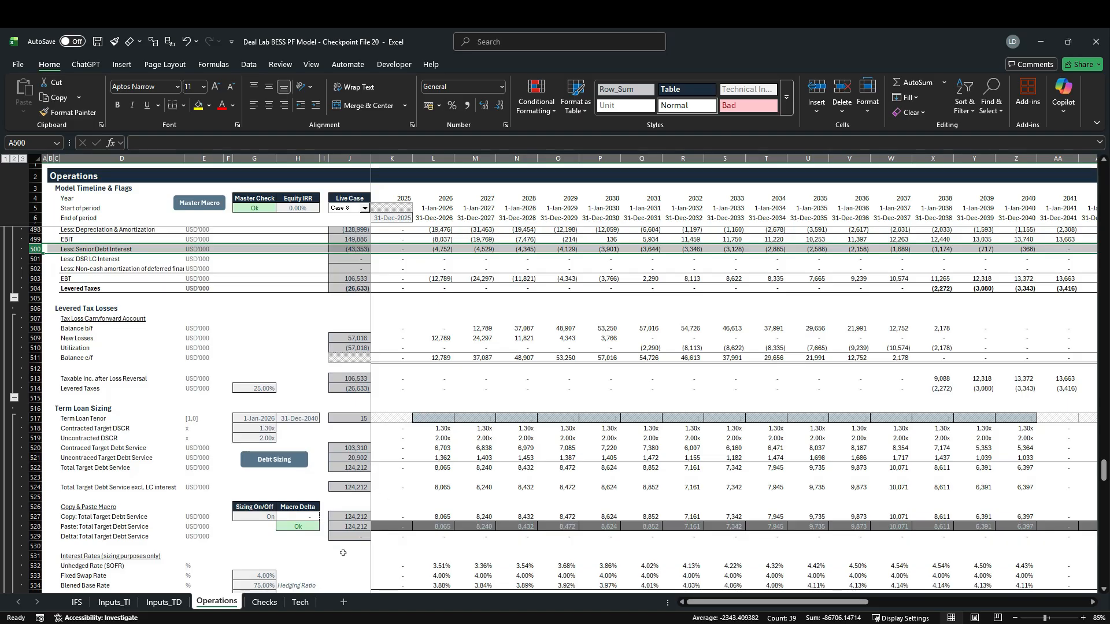
scroll(341, 516, "down", 8)
scroll(342, 517, "down", 6)
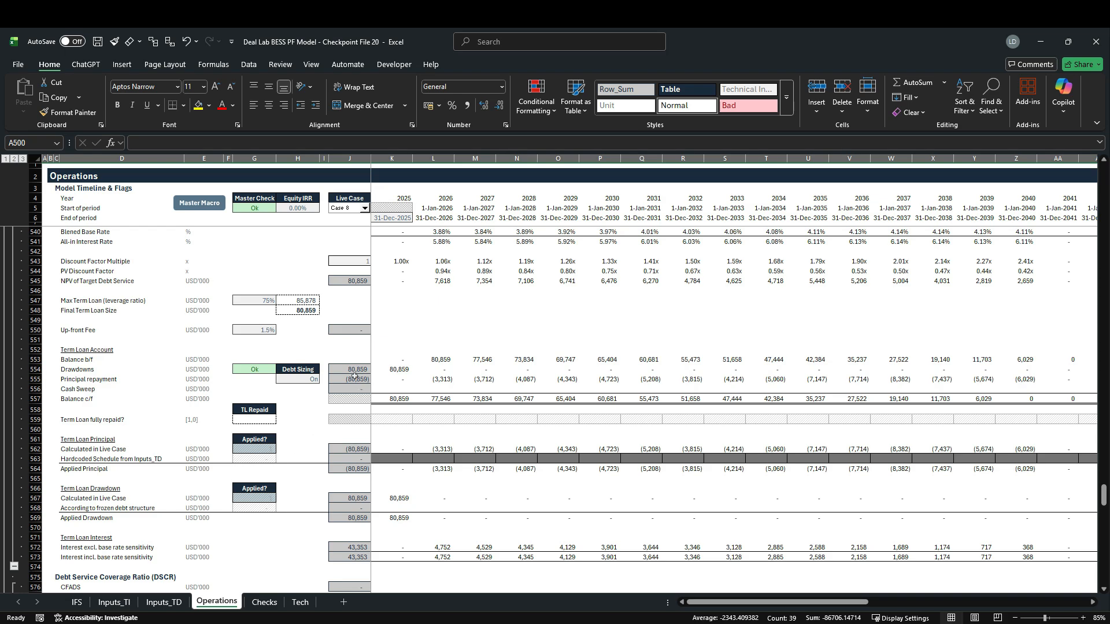
scroll(358, 413, "up", 3)
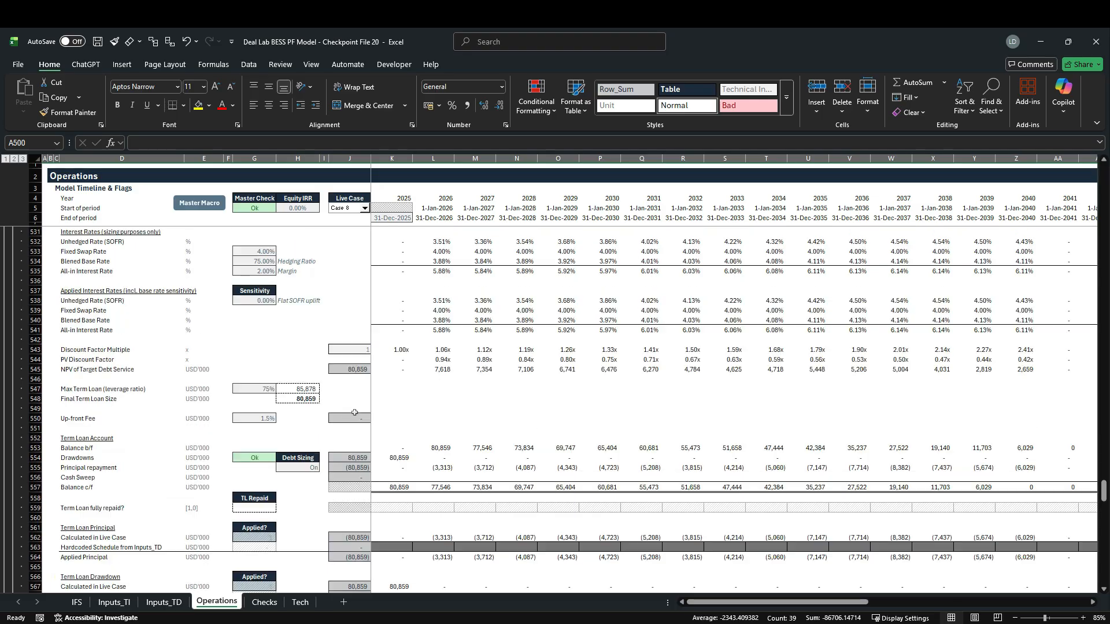
left_click(35, 369)
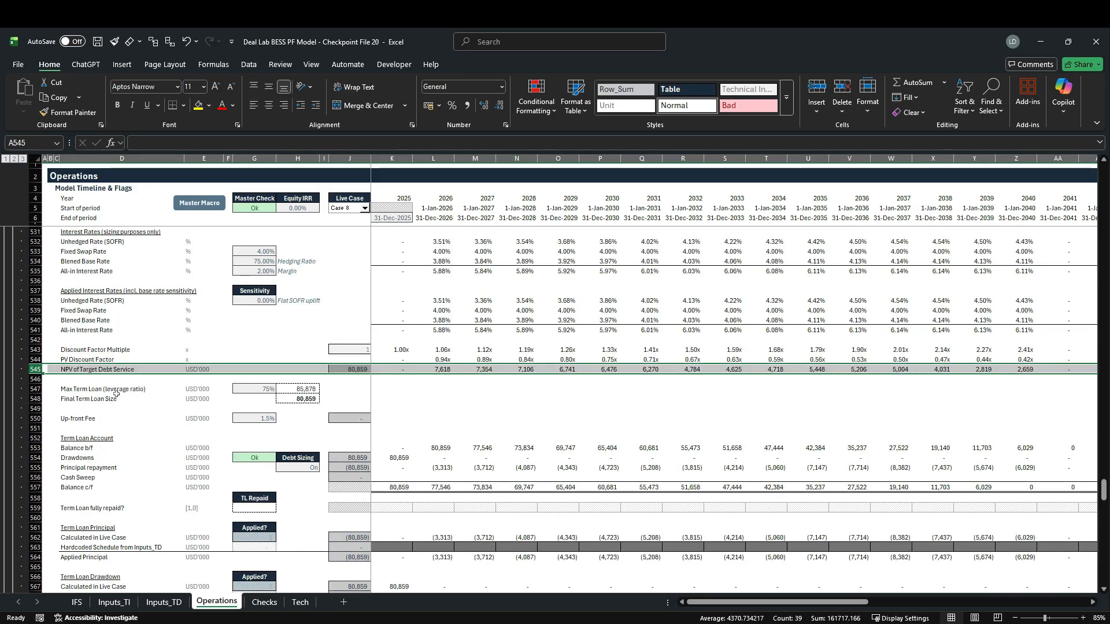
Step: Locate the Term Loan fully repaid? row and inspect the TL Repaid XLOOKUP formula in G559, leaving it unedited
scroll(116, 393, "down", 1)
scroll(116, 396, "down", 2)
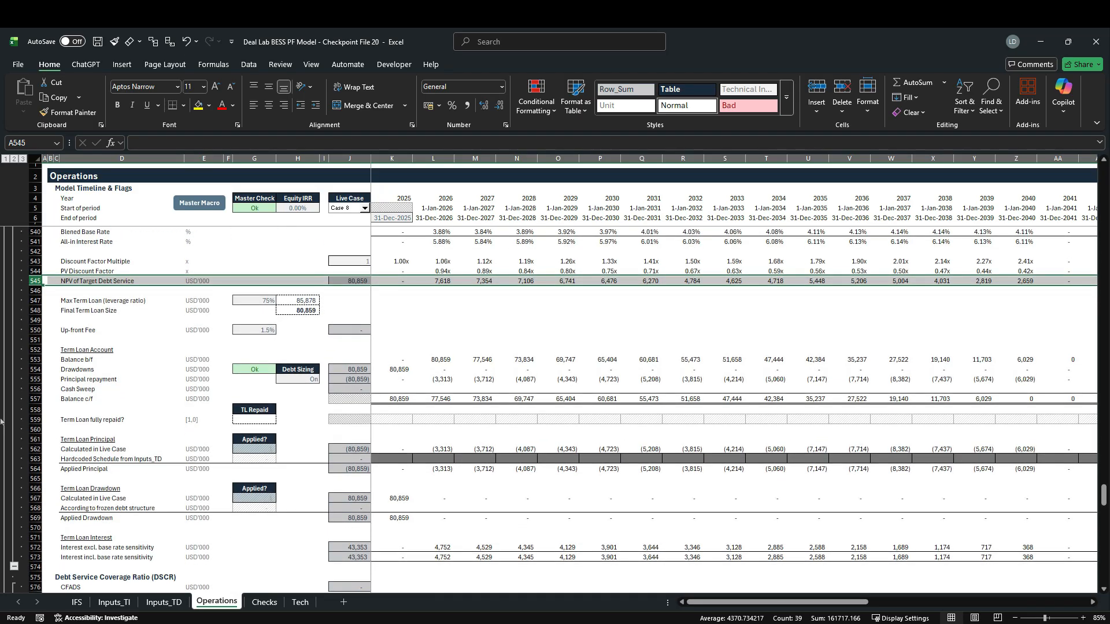
left_click(35, 420)
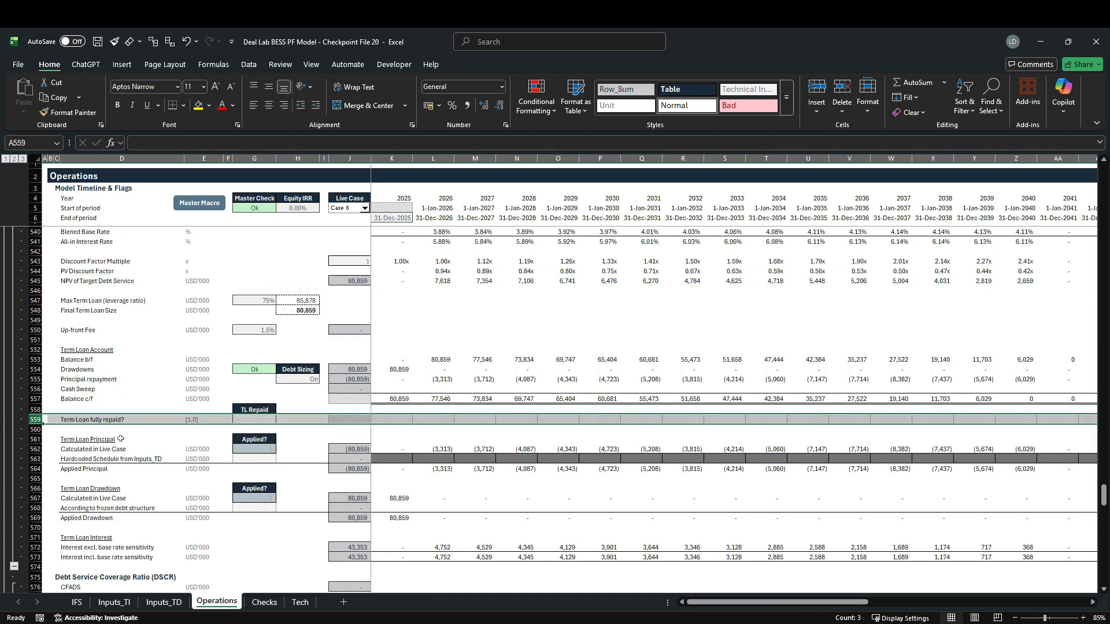
left_click(259, 422)
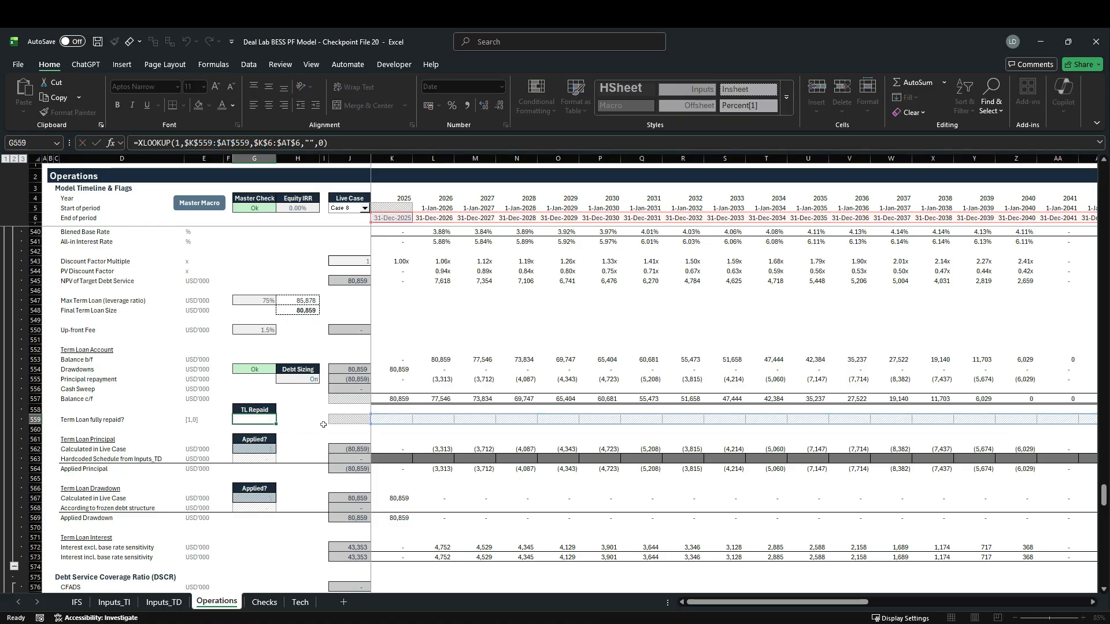
Step: Begin the Term Loan fully repaid? formula in K559 with IF and AND, testing that total drawdowns $J$554 is not equal to 0
left_click(377, 421)
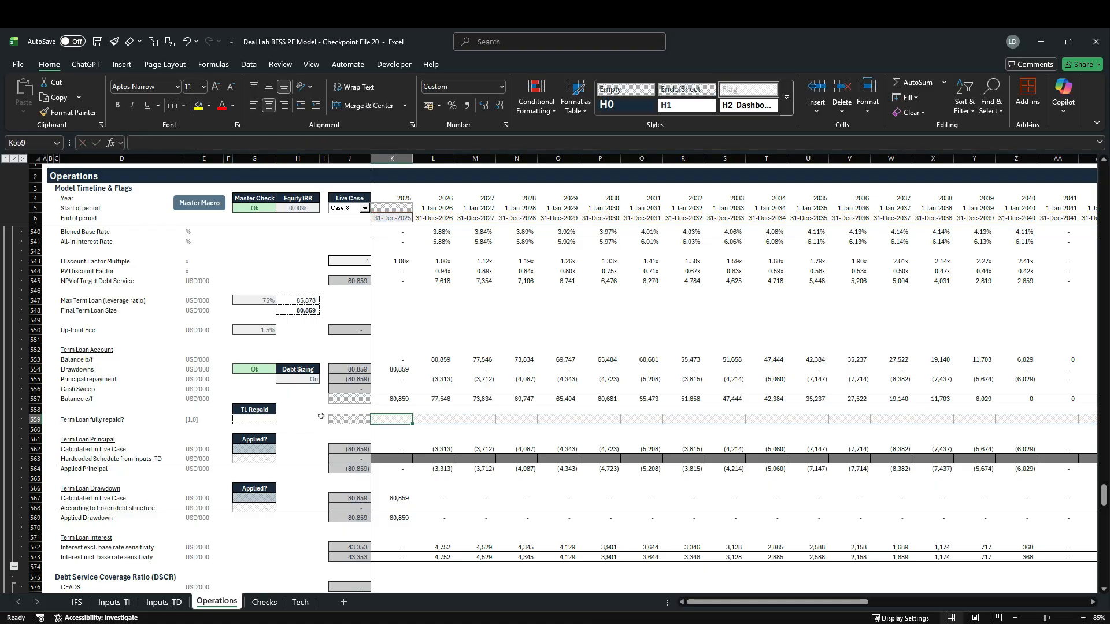
type("=IF(")
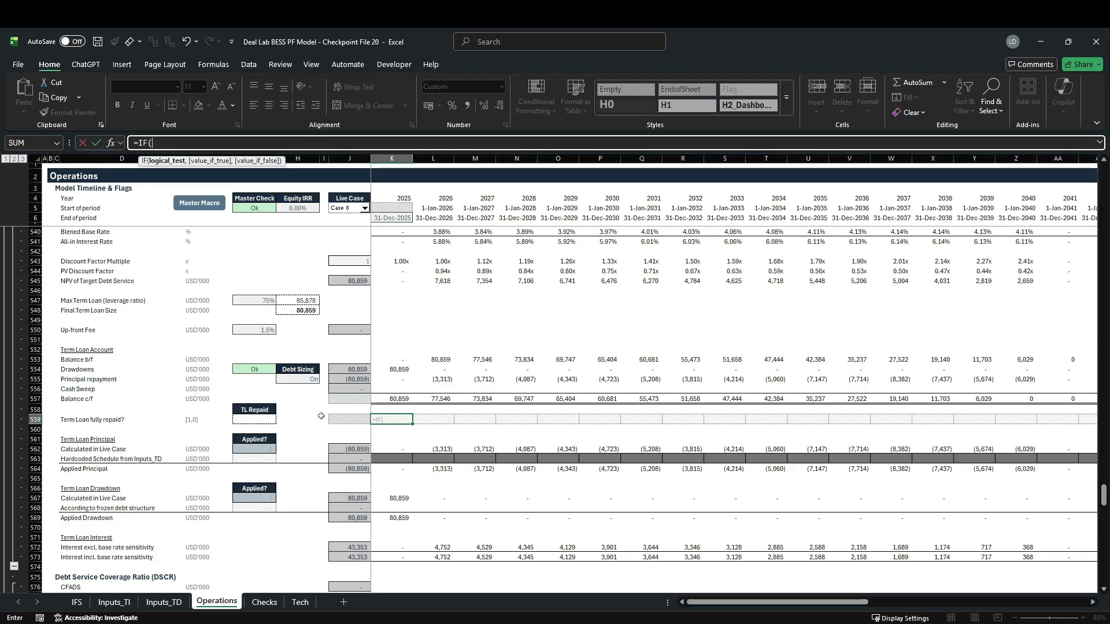
type("AND(")
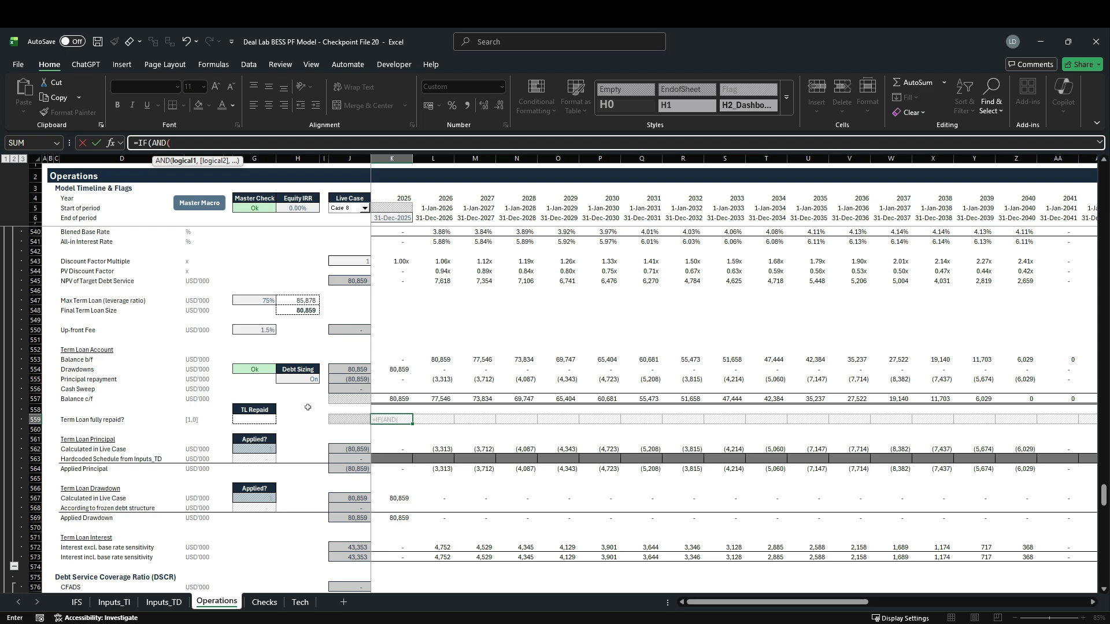
left_click(368, 373)
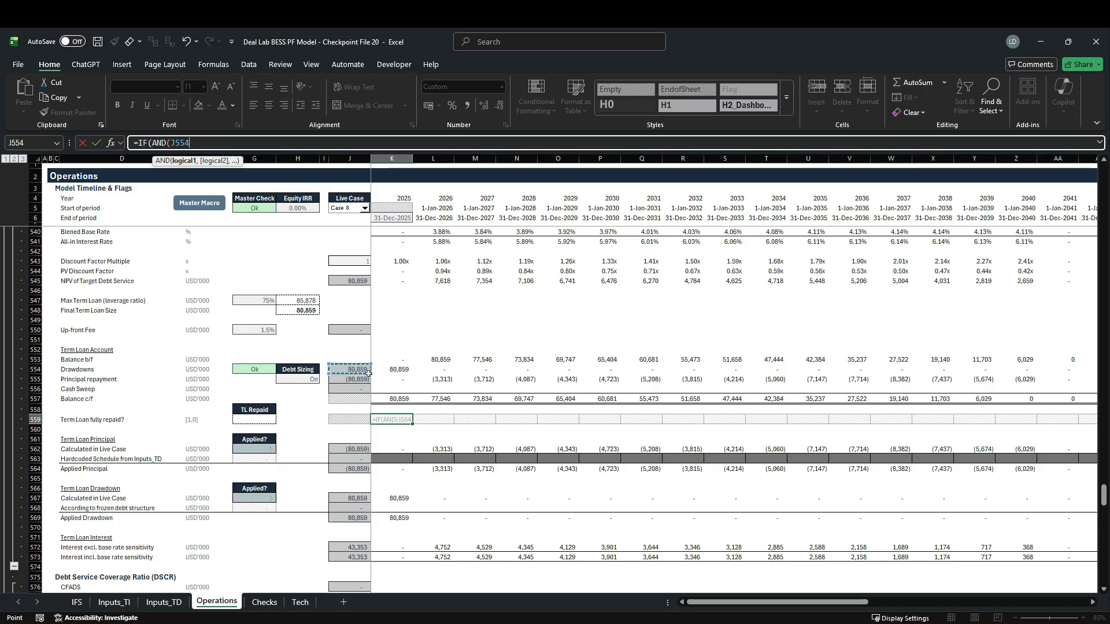
key("F4")
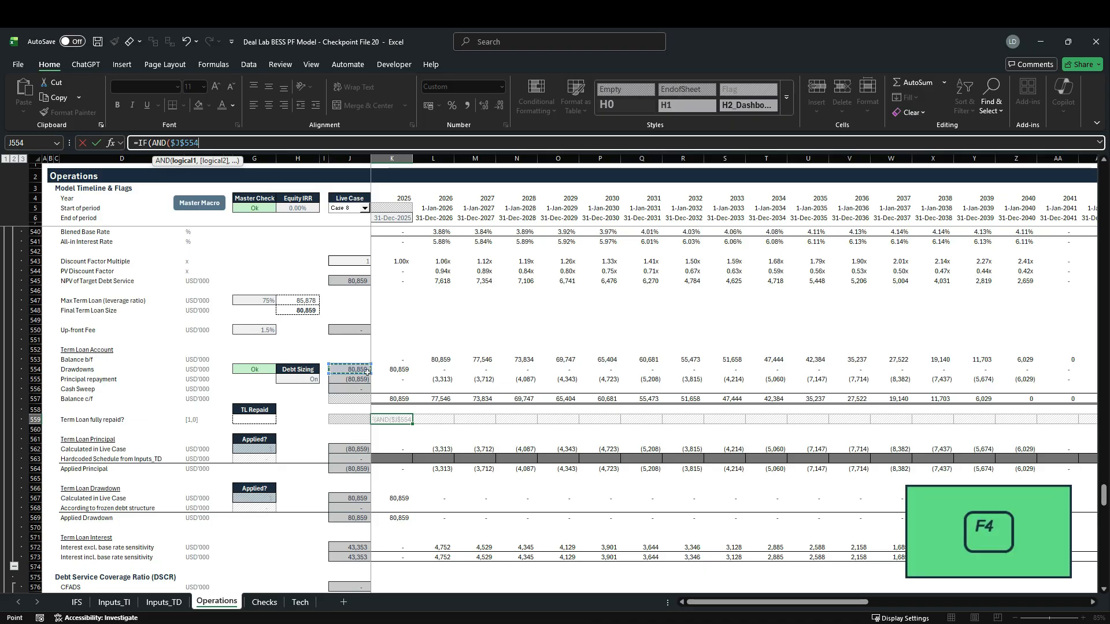
type("<>")
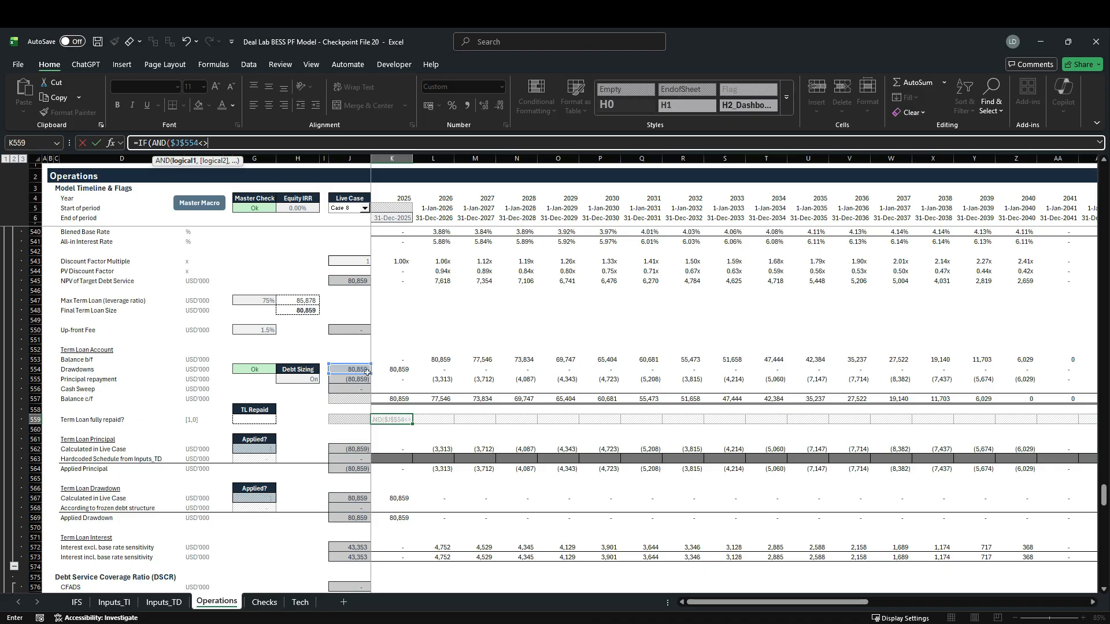
type("0")
Step: Add a second AND condition to K559 requiring SUM($J$559:J559)=0, anchoring only the start of the range, and open a ROUND function
type(",SUM(")
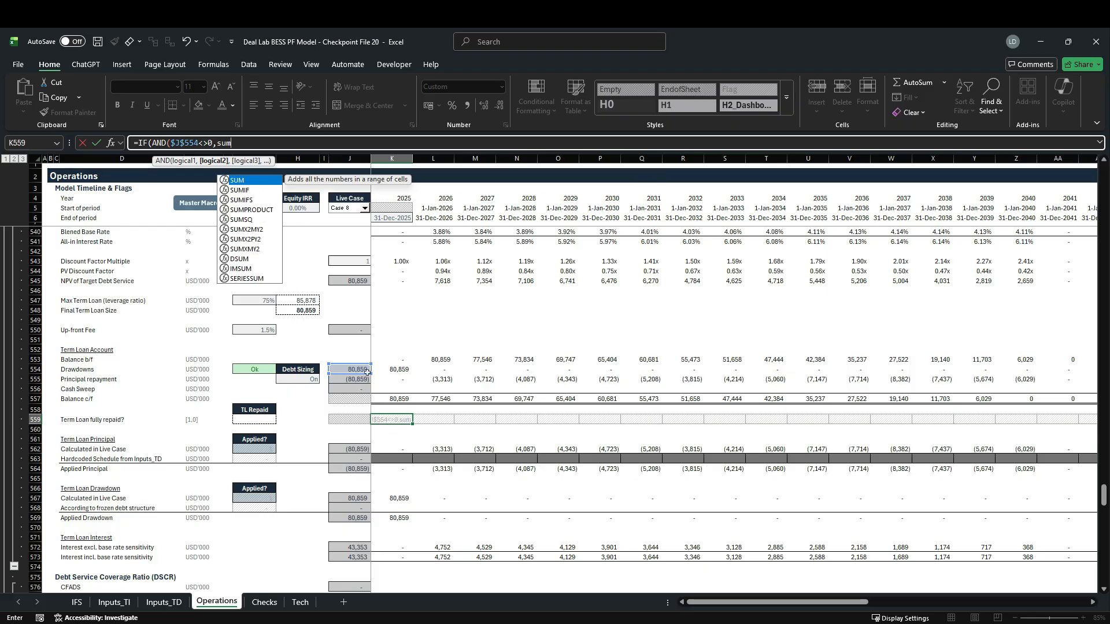
left_click(355, 423)
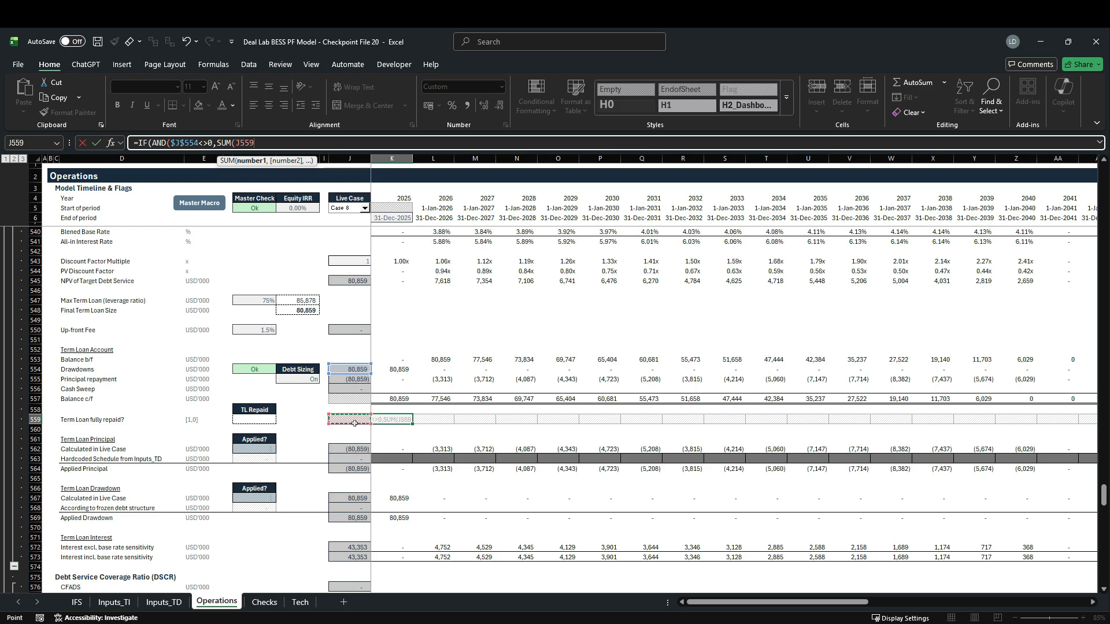
key("F8")
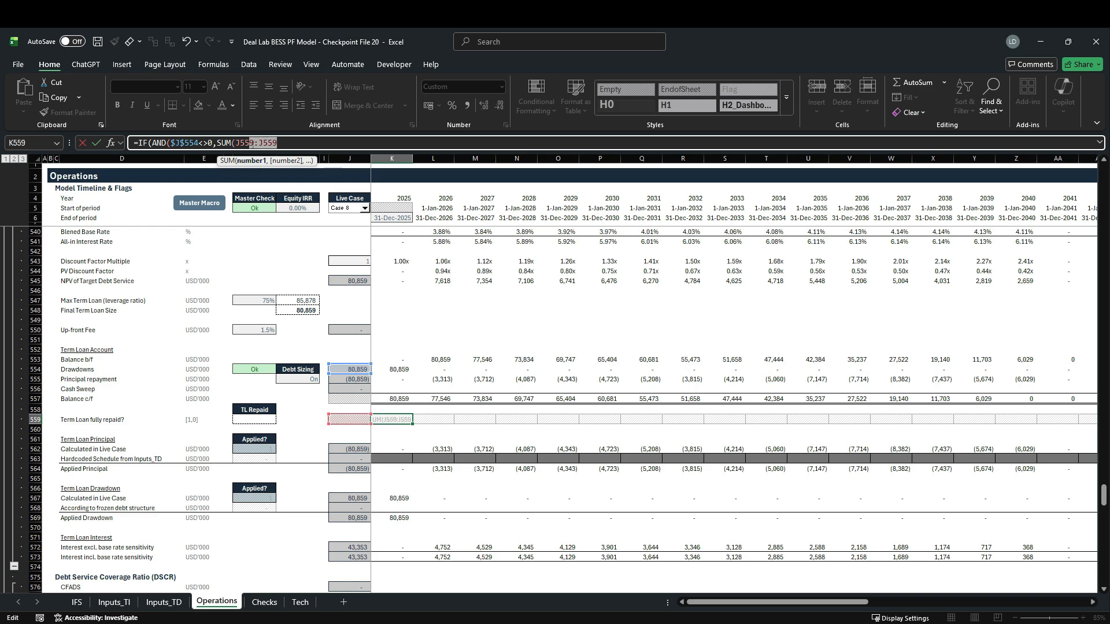
key("F4")
key("F4")
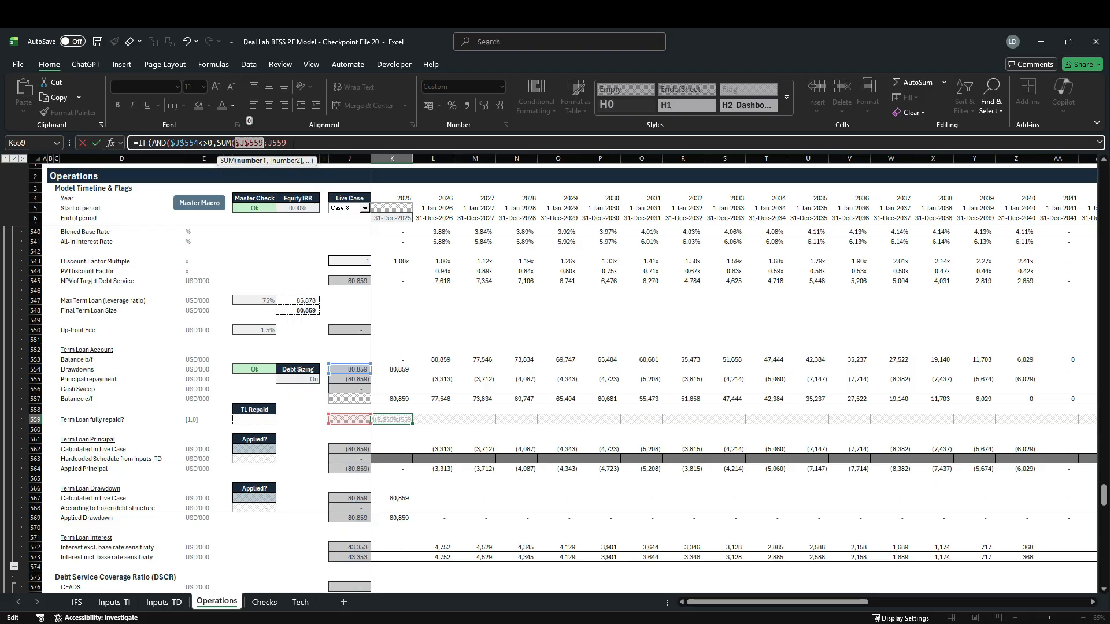
left_click(293, 144)
type(")=")
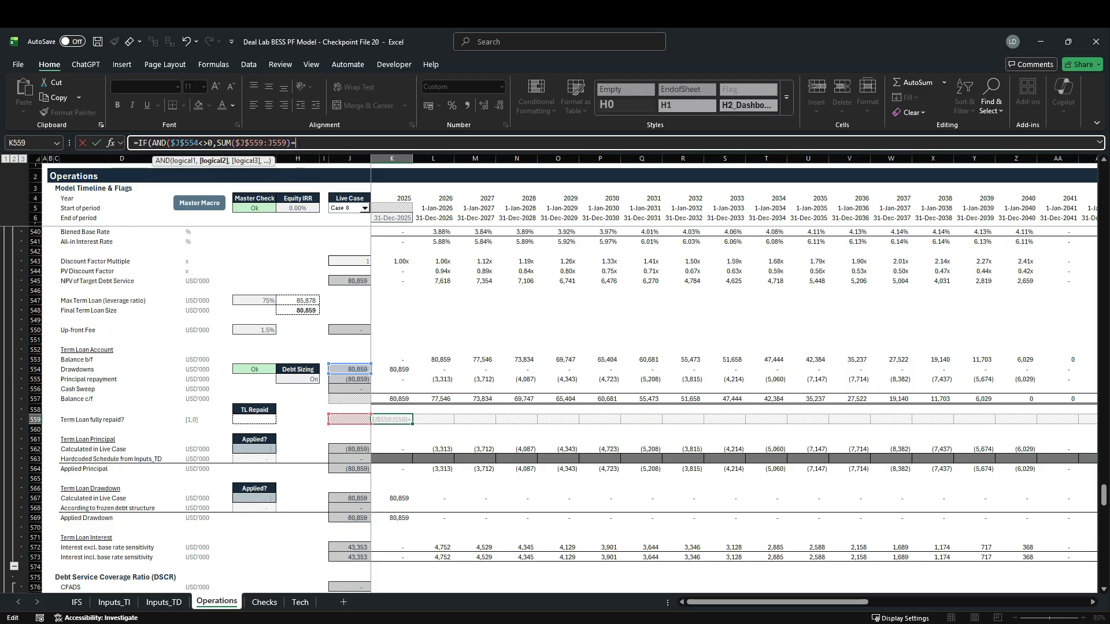
type("0,ROUND(")
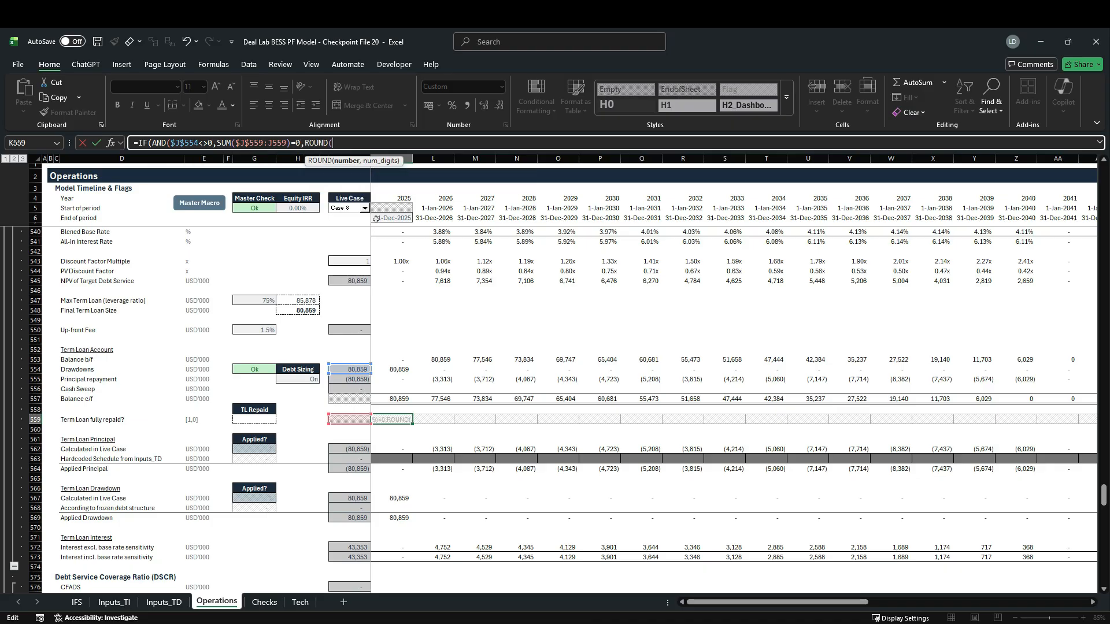
Step: Add the condition ROUND(K557,5)=0 on the Balance c/f to K559, with 1 if true and 0 if false
left_click(395, 400)
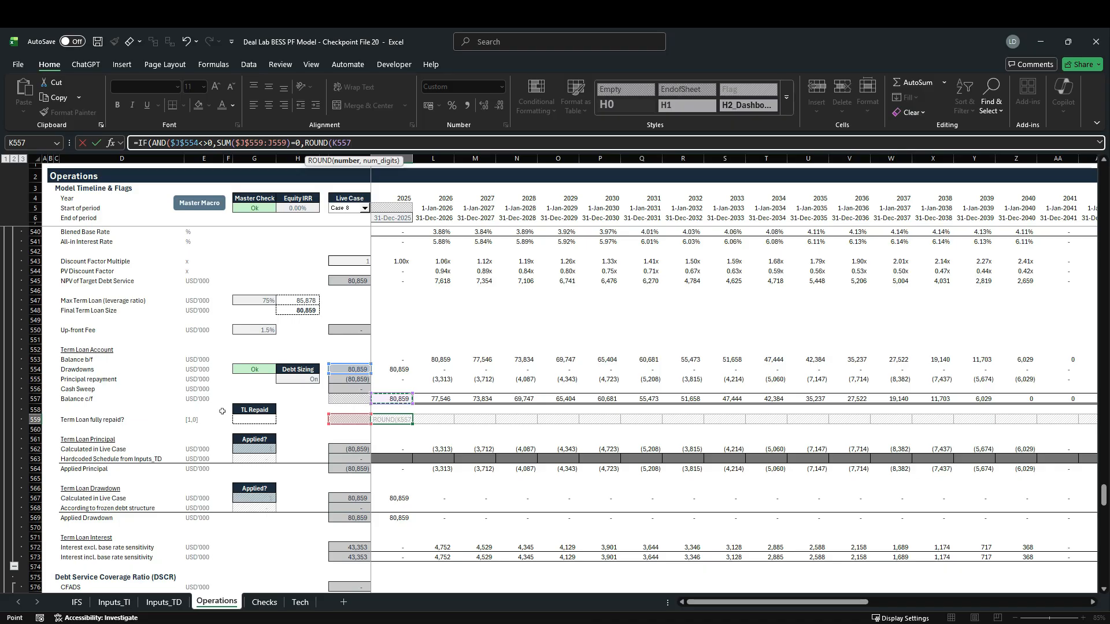
type(",5")
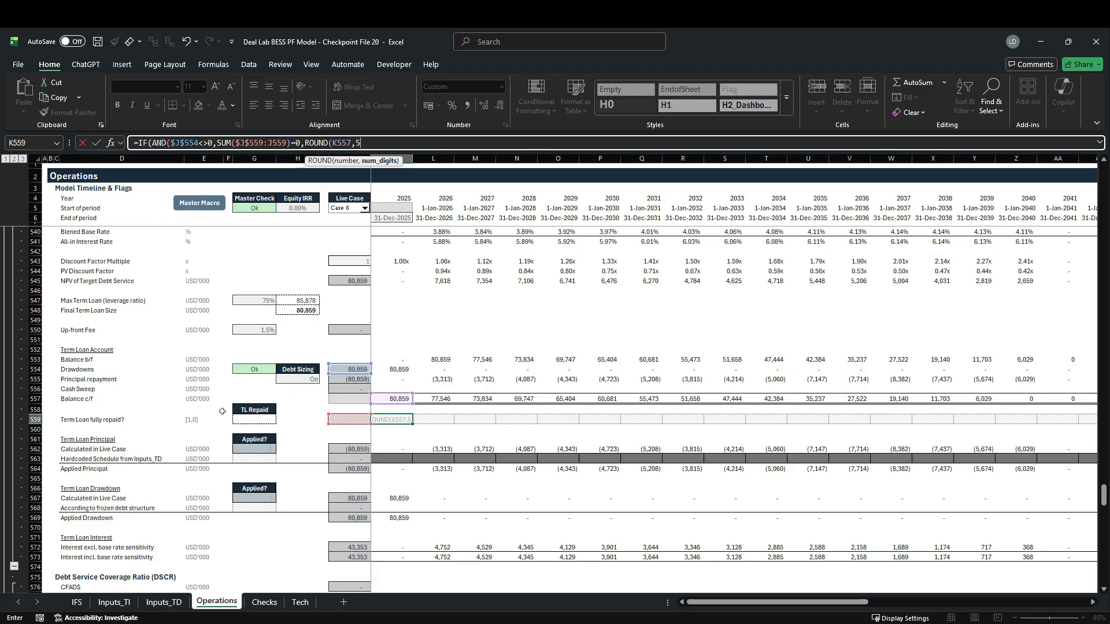
type(")=")
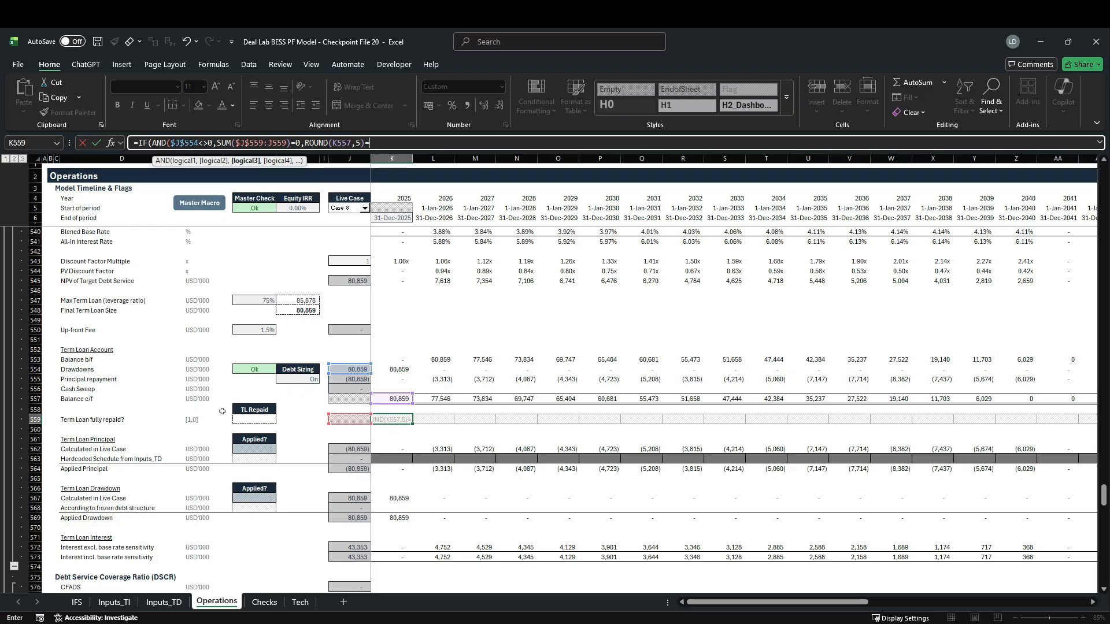
type("0")
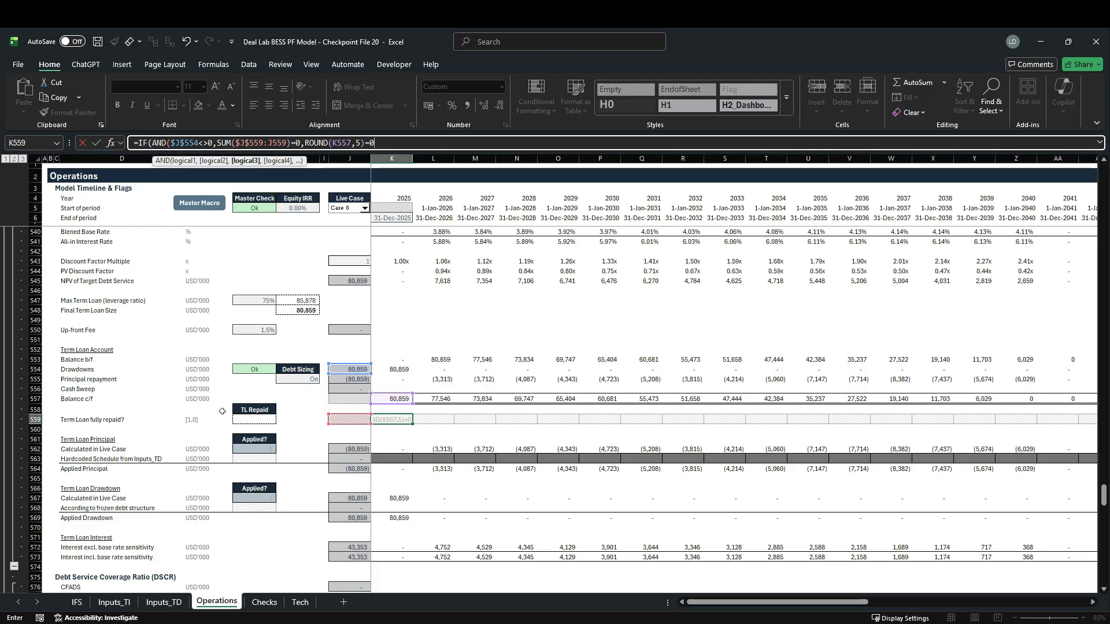
type(",1,0")
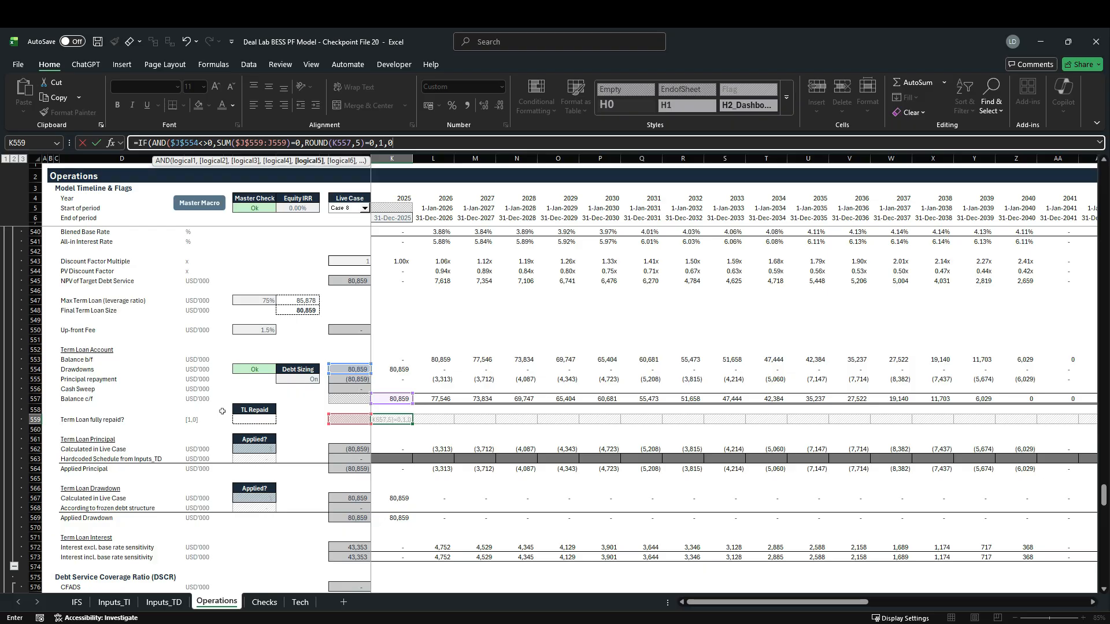
type(")")
key("Return")
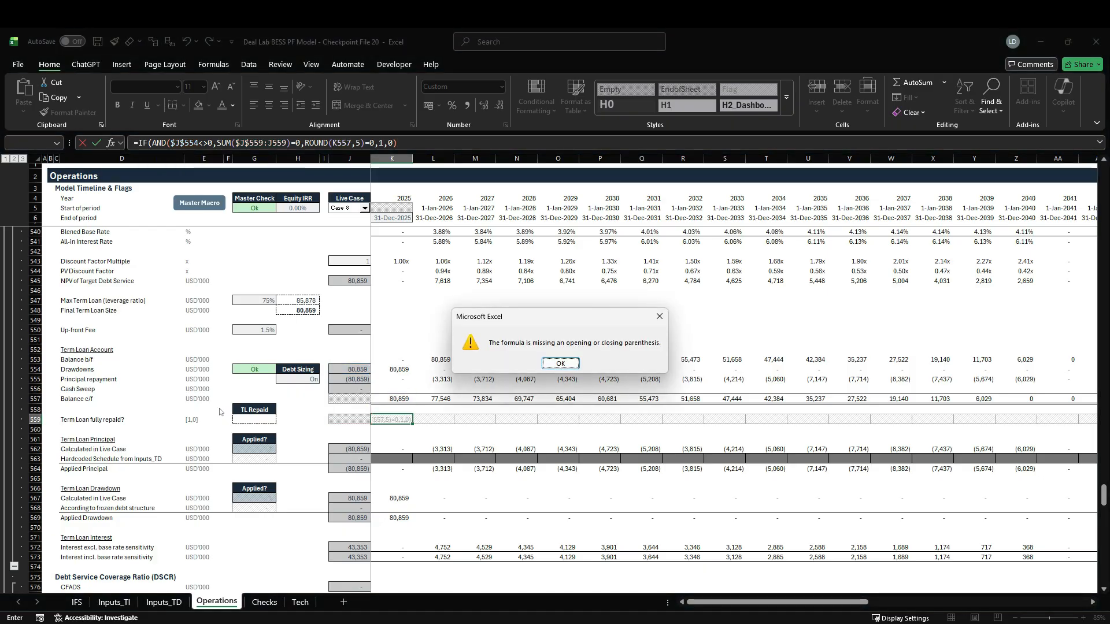
Step: Insert the missing AND closing parenthesis before the 1,0 results in K559 and fill the formula across row 559
left_click(577, 363)
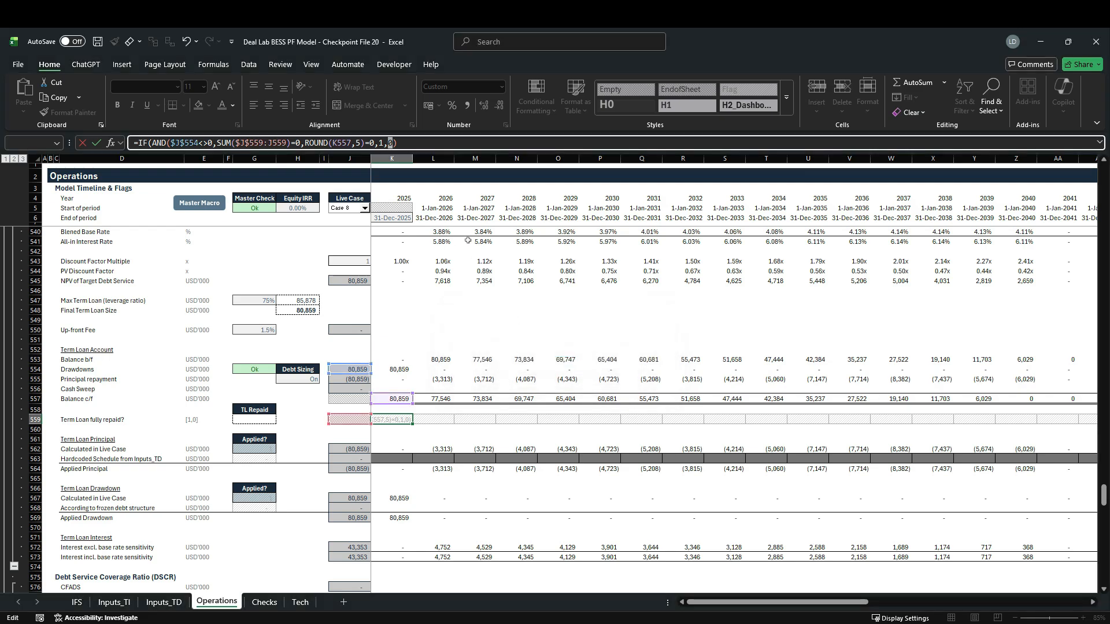
left_click(374, 143)
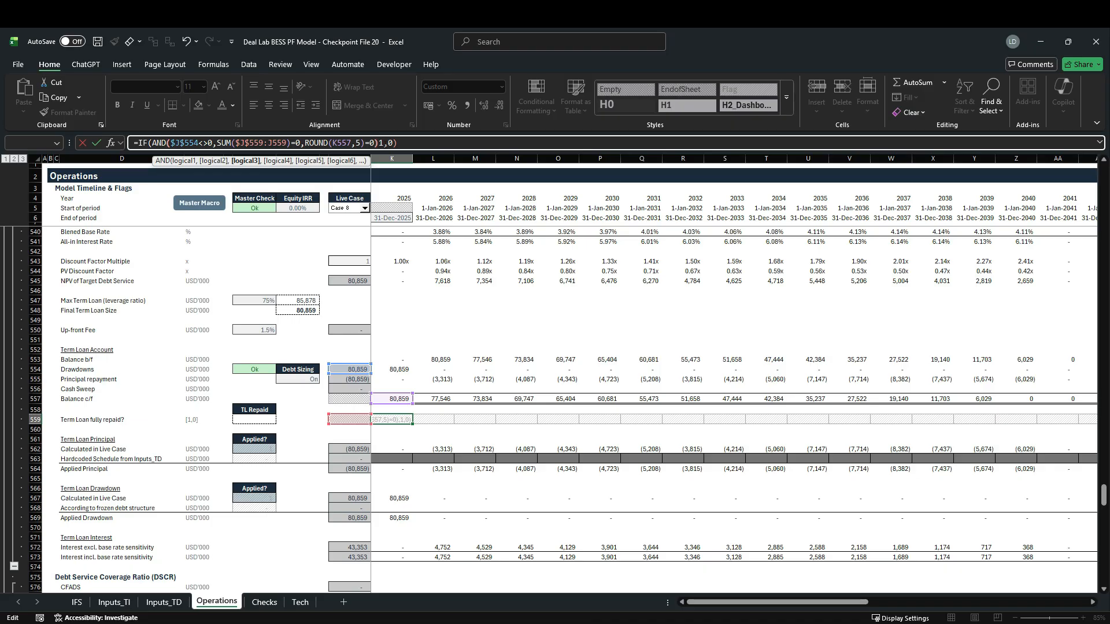
type(")")
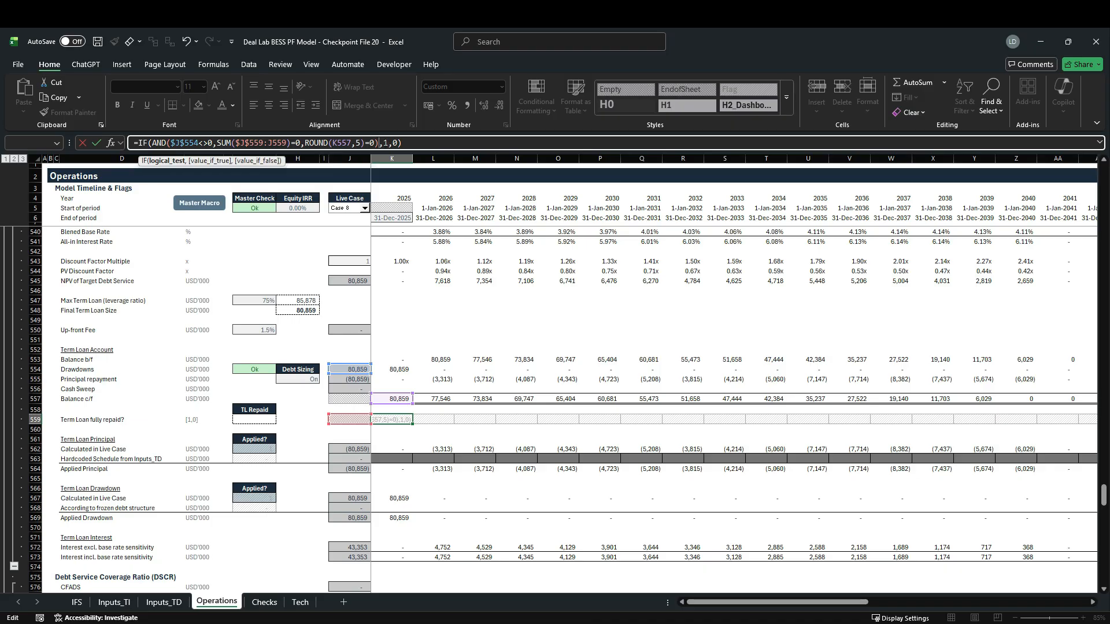
key("Return")
key("ctrl+shift+Right")
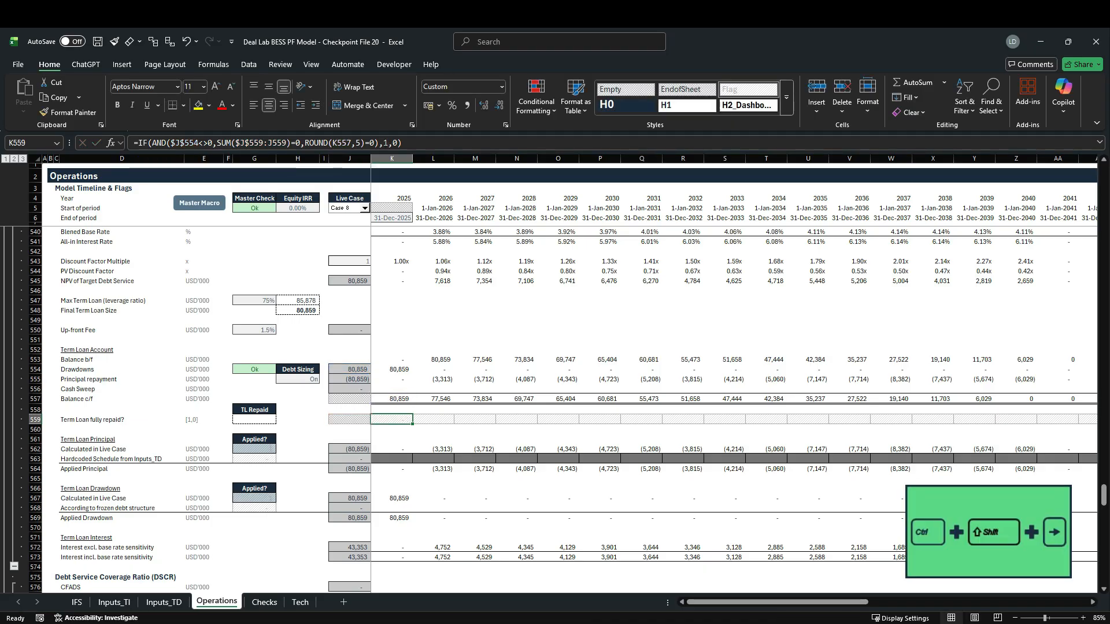
key("ctrl+r")
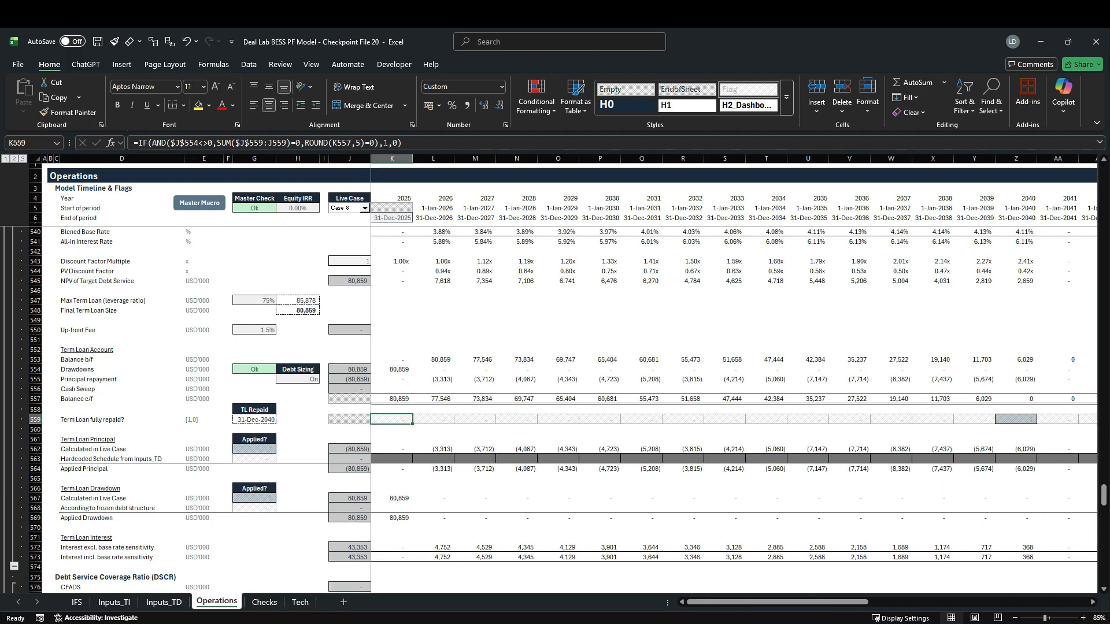
Step: Inspect the references of the 2040 Term Loan fully repaid? formula in Z559, leaving it unedited
key("Right")
key("Right")
key("Right")
key("Right")
key("Right")
key("Right")
key("Right")
key("Right")
key("Right")
key("Right")
key("Right")
key("Right")
key("Right")
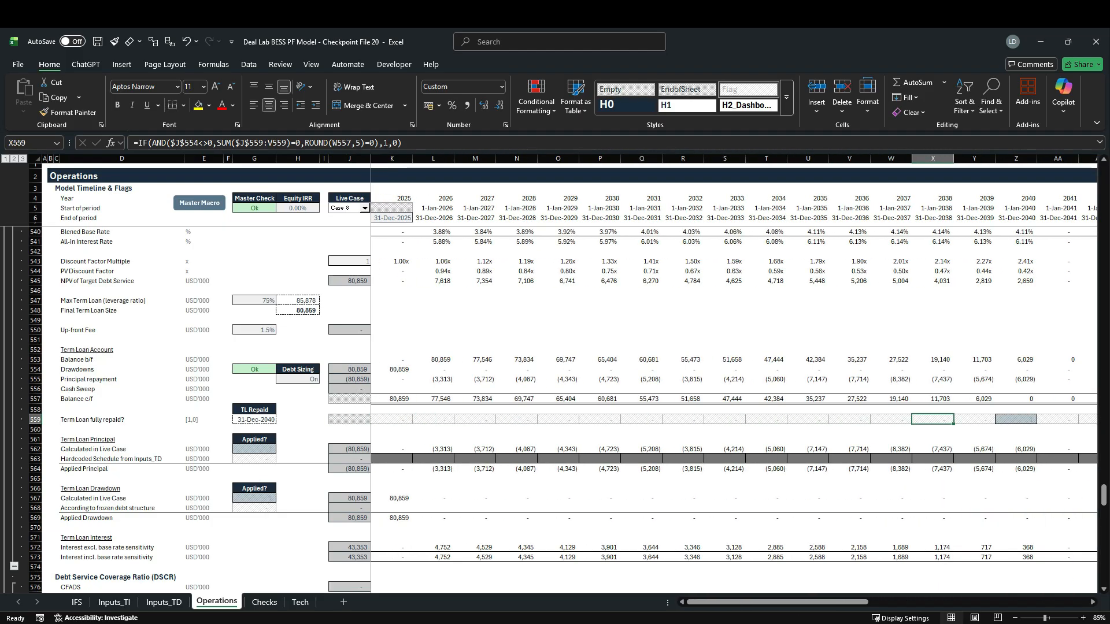
key("Right")
key("Right")
key("F2")
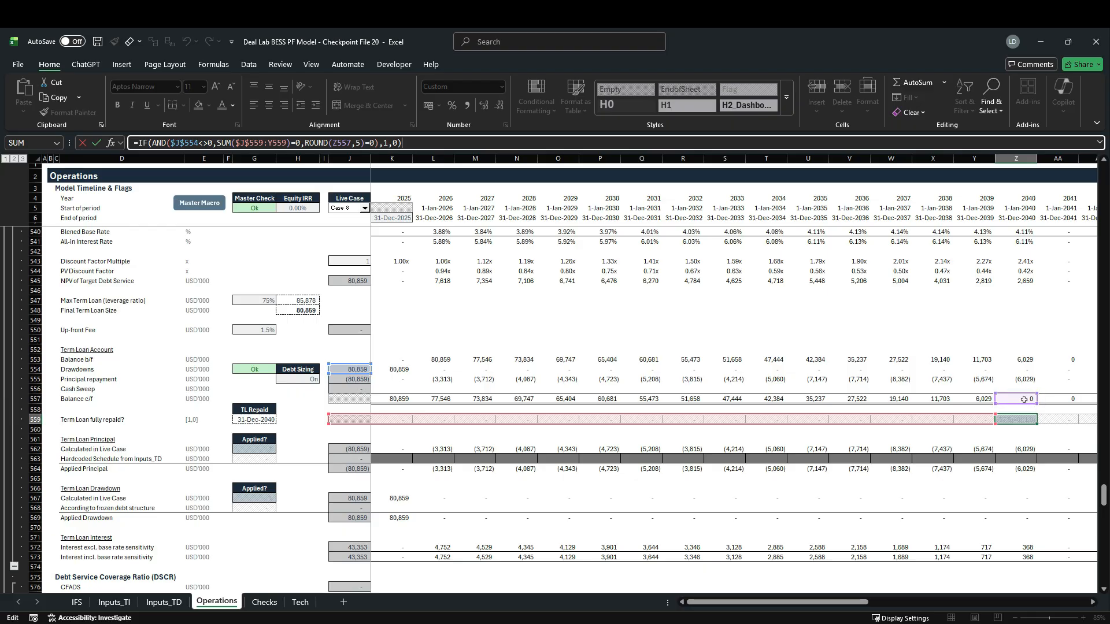
key("ctrl+Return")
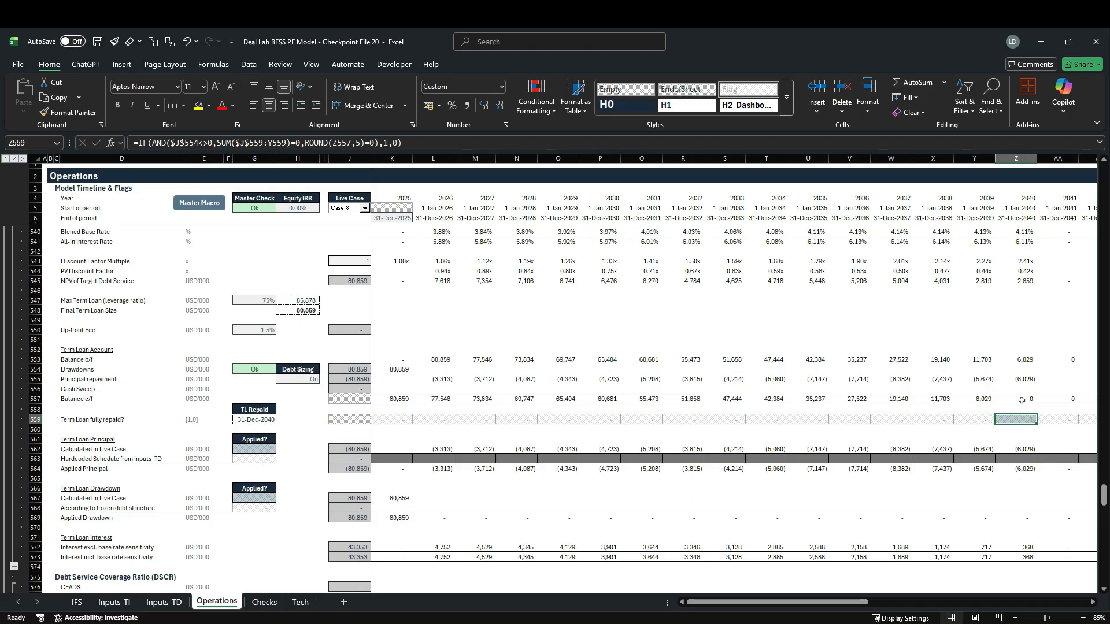
Step: Inspect the 2041 Term Loan fully repaid? formula in AA559 and its cumulative sum of earlier flags, leaving it unedited
key("Right")
key("Right")
key("Right")
key("Right")
key("Left")
key("Left")
key("Left")
key("F2")
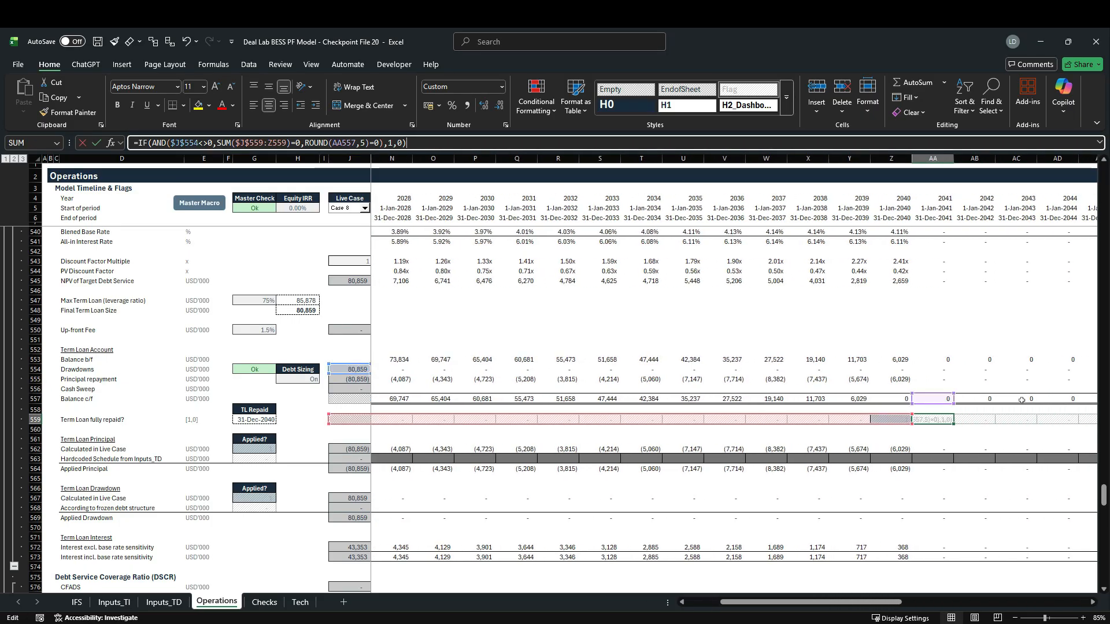
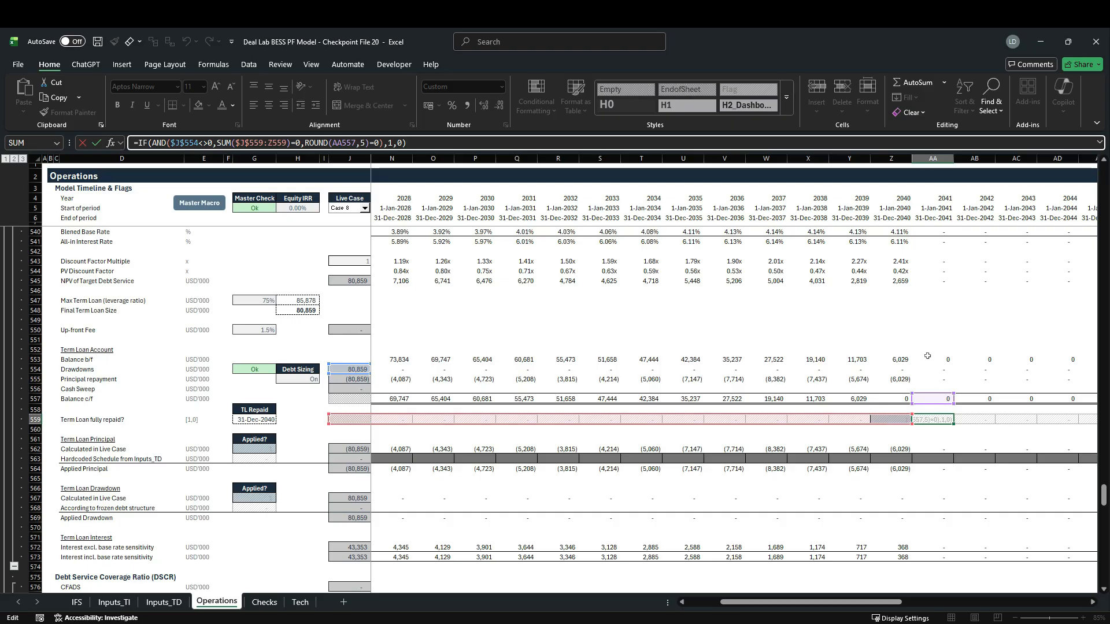
key("Escape")
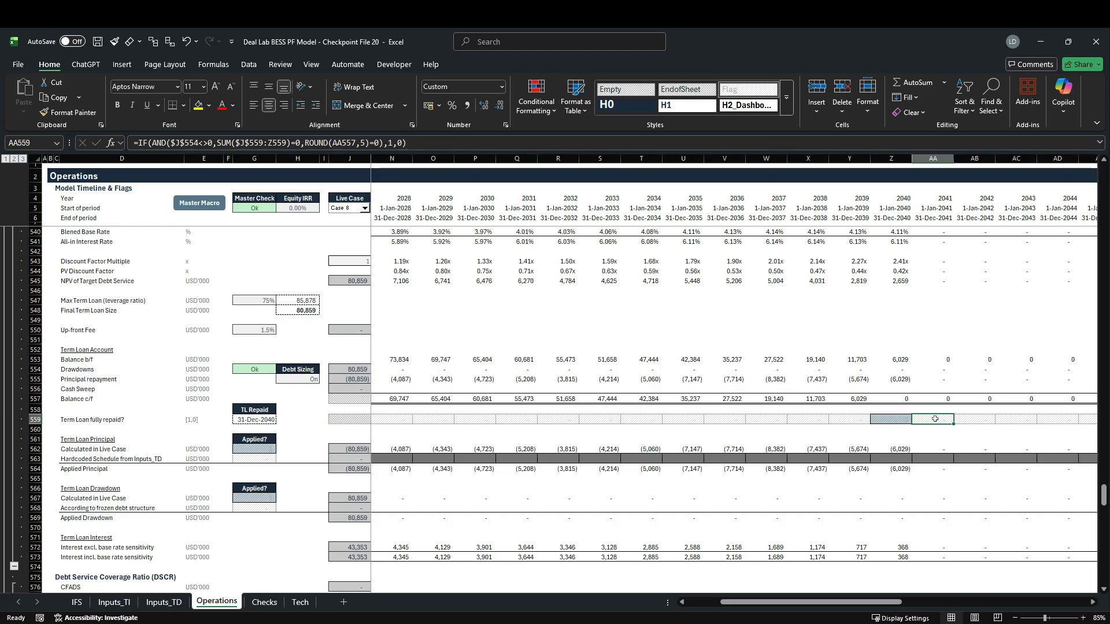
Step: Display the 2040 term loan Balance c/f in Z557 with four decimal places
left_click(902, 400)
left_click(488, 106)
left_click(488, 106)
left_click(488, 106)
left_click(488, 106)
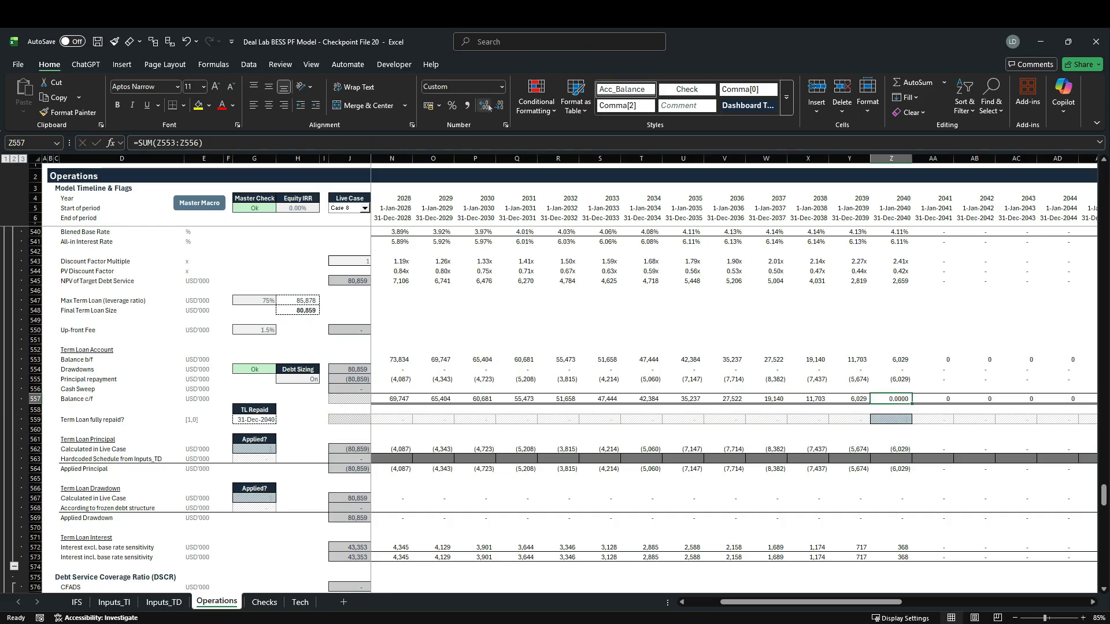
Step: Show the term loan's 2040 closing balance (Z557) with eight decimal places
left_click(488, 106)
left_click(488, 106)
left_click(488, 106)
left_click(488, 107)
Step: Format the term loan's 2040 closing balance in Z557 with no decimal places
left_click(501, 107)
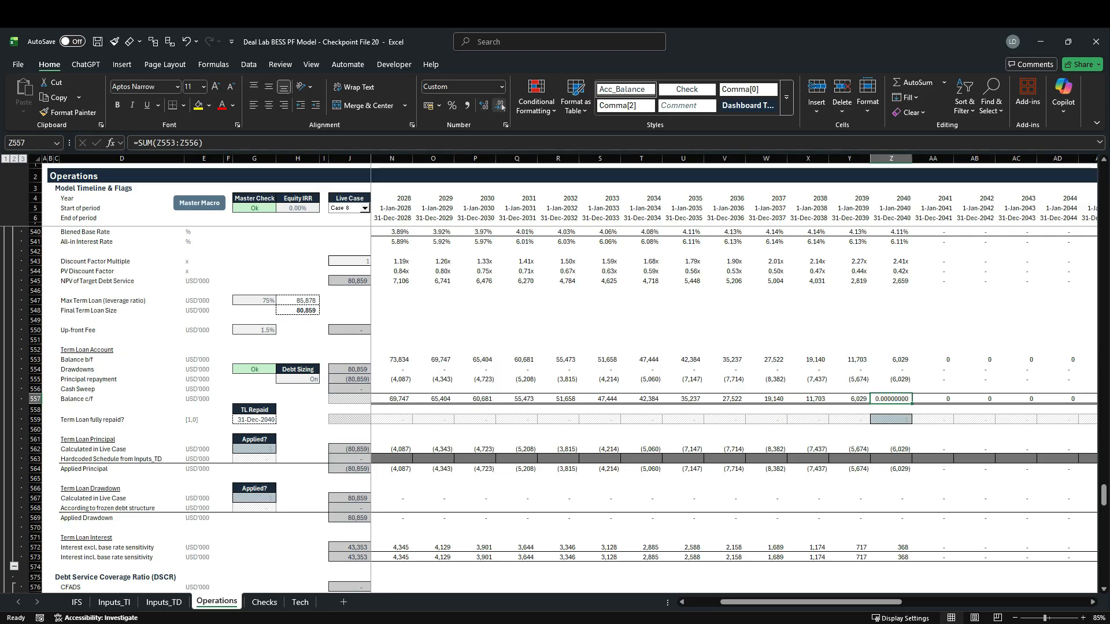
left_click(500, 106)
left_click(502, 107)
left_click(502, 107)
left_click(502, 106)
left_click(502, 107)
left_click(502, 107)
left_click(502, 107)
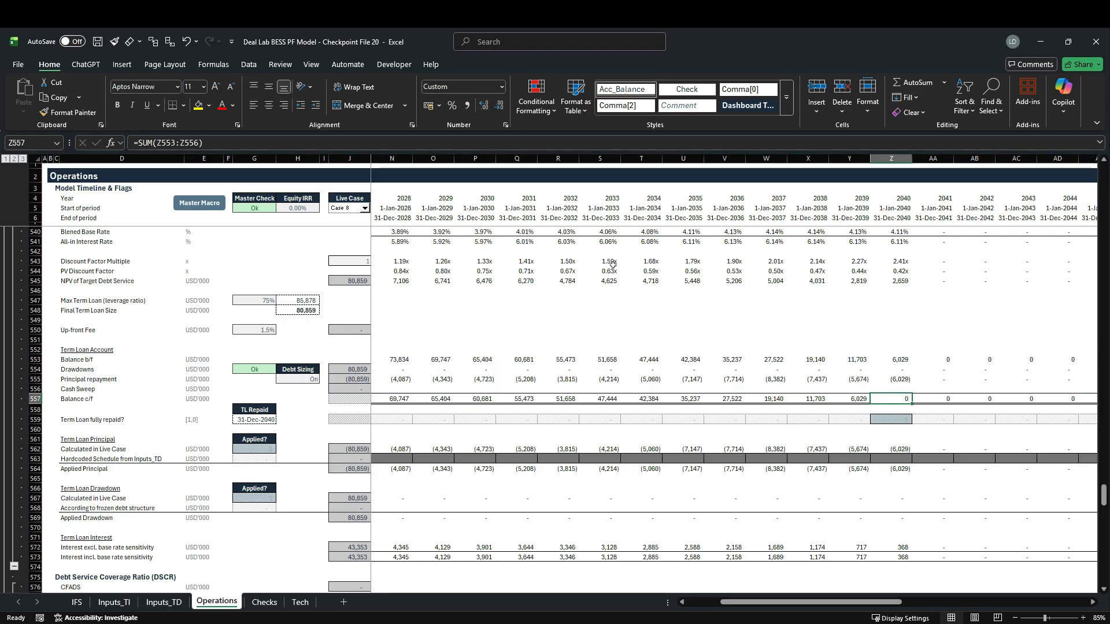
Step: Inspect the lookup formula behind the TL Repaid date in G559, leaving it as it is
left_click(273, 420)
key("F2")
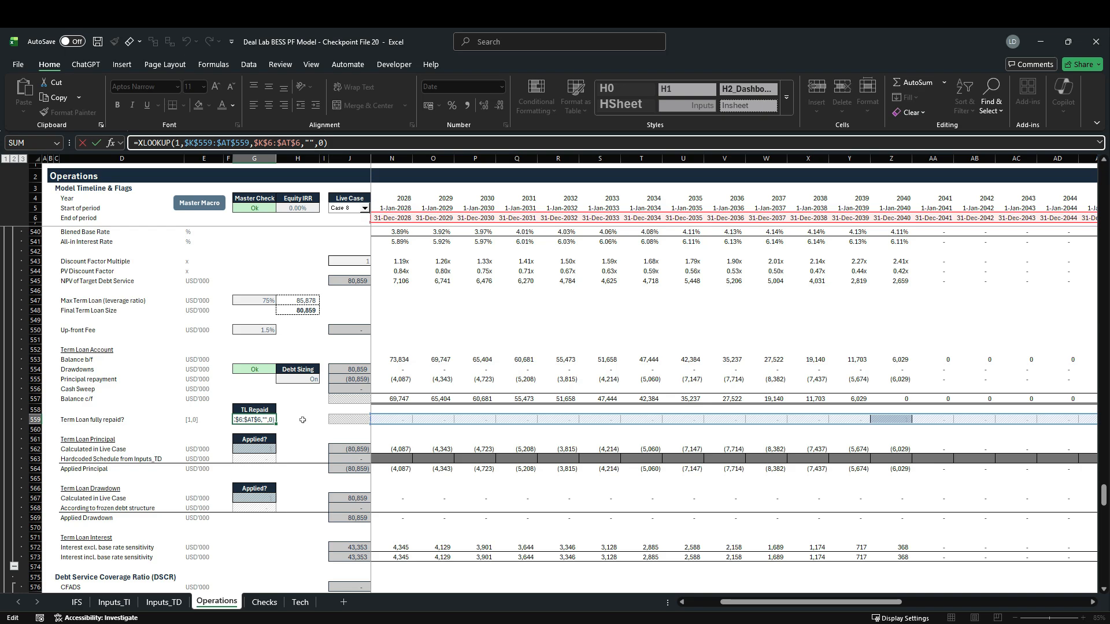
key("ctrl+Return")
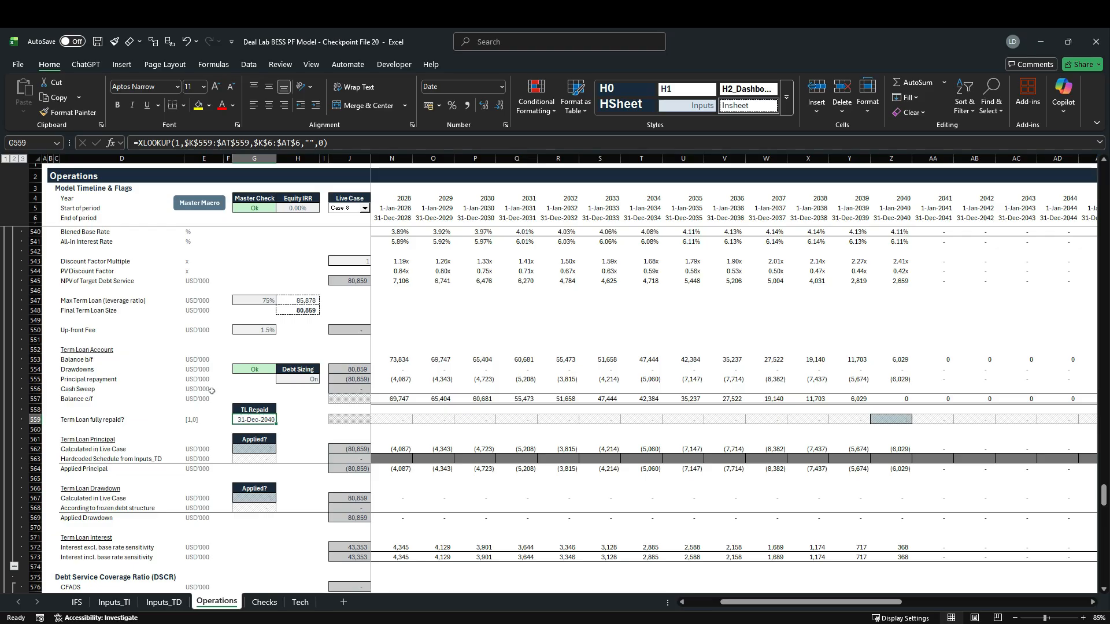
scroll(240, 380, "down", 2)
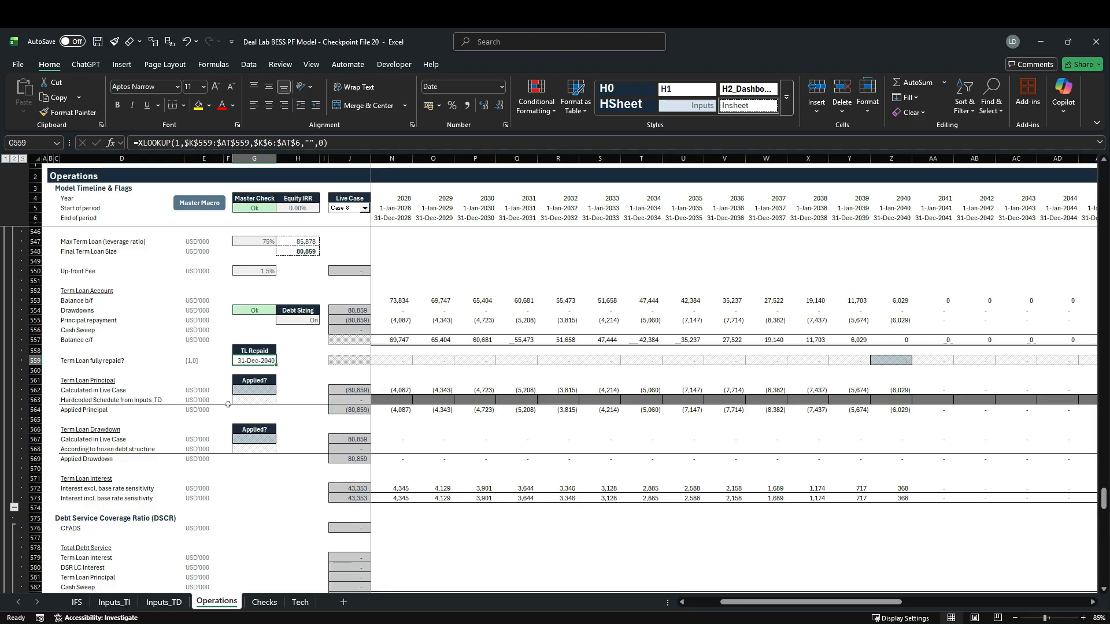
Step: On the Inputs_TD sheet, examine the Live Case: Principal Repayment formula in K141 under Debt Principal Schedules
left_click(163, 601)
scroll(217, 485, "down", 2)
scroll(216, 485, "down", 20)
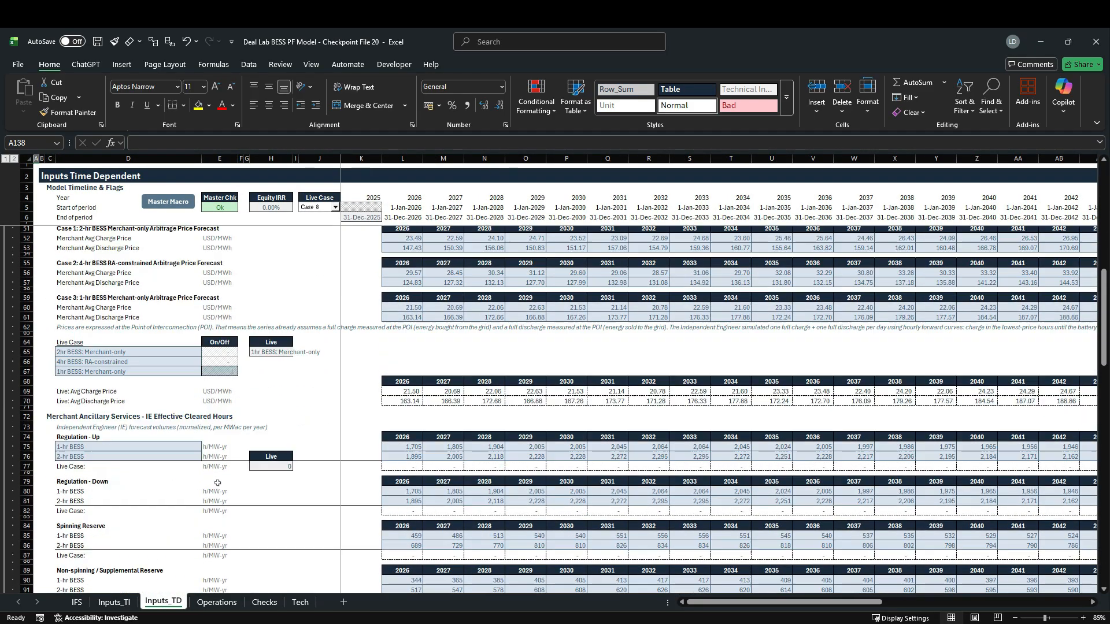
scroll(218, 483, "down", 3)
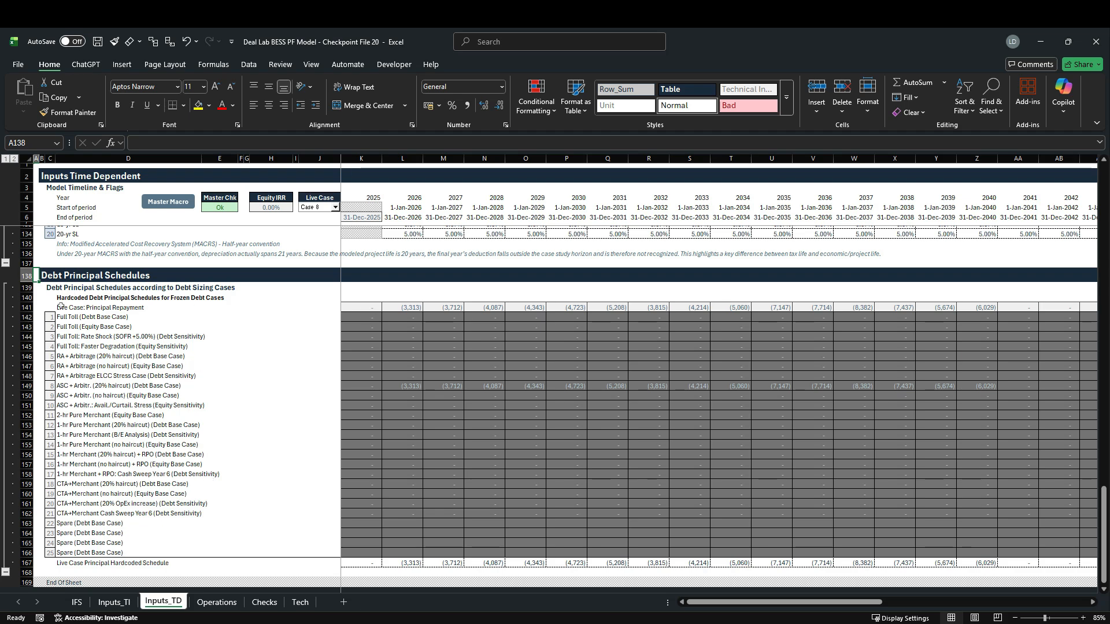
left_click(27, 308)
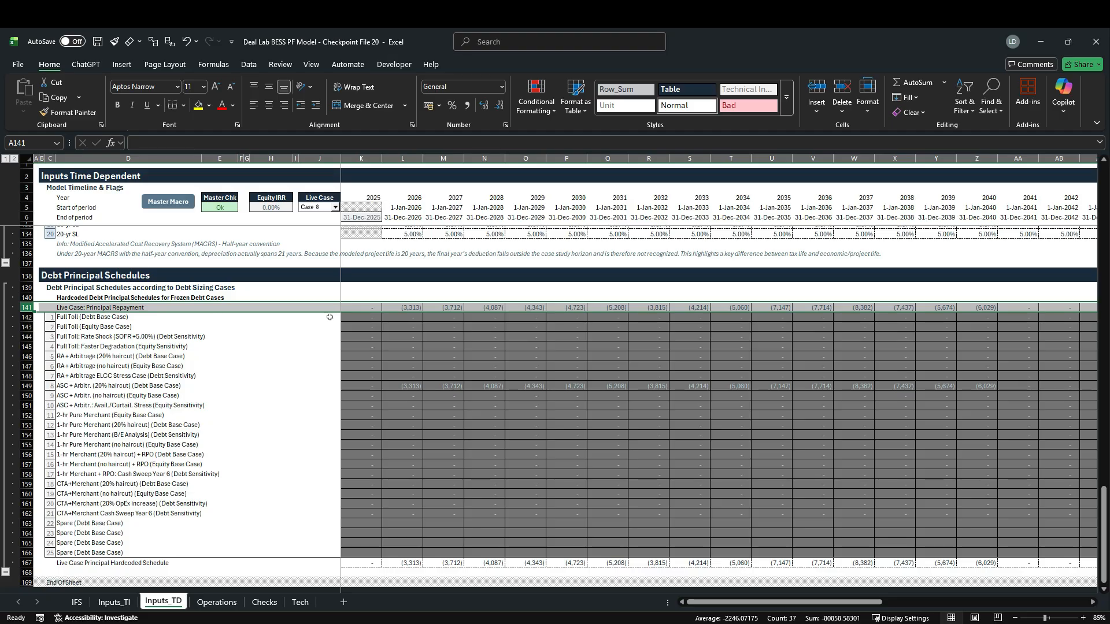
left_click(368, 309)
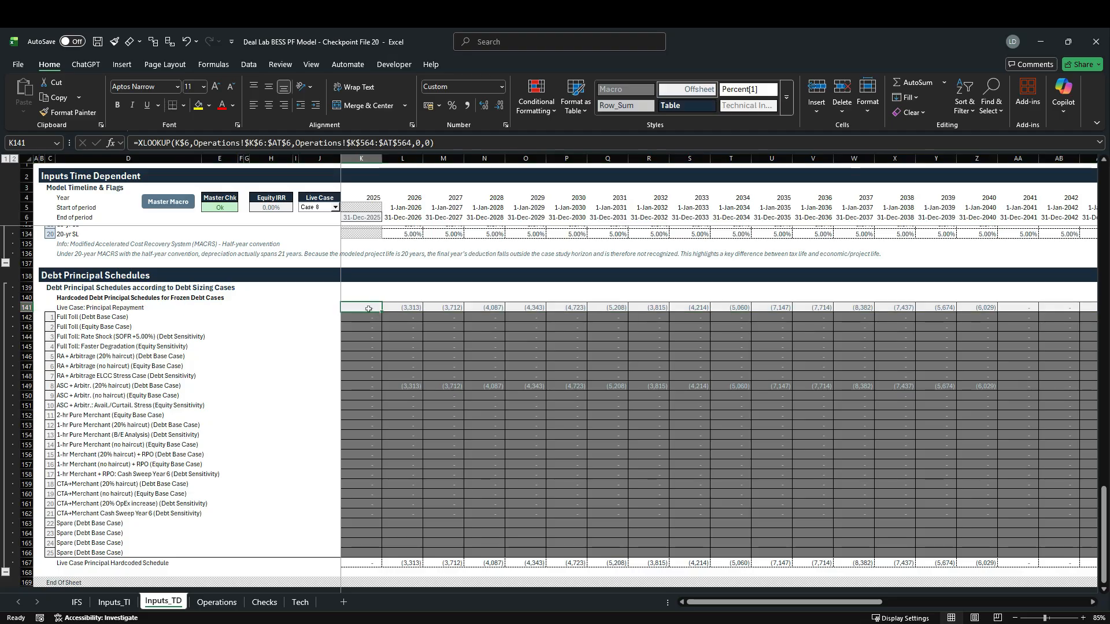
Step: Check the defined name of the full Live Case: Principal Repayment range, K141 to AT141
key("ctrl+shift+Right")
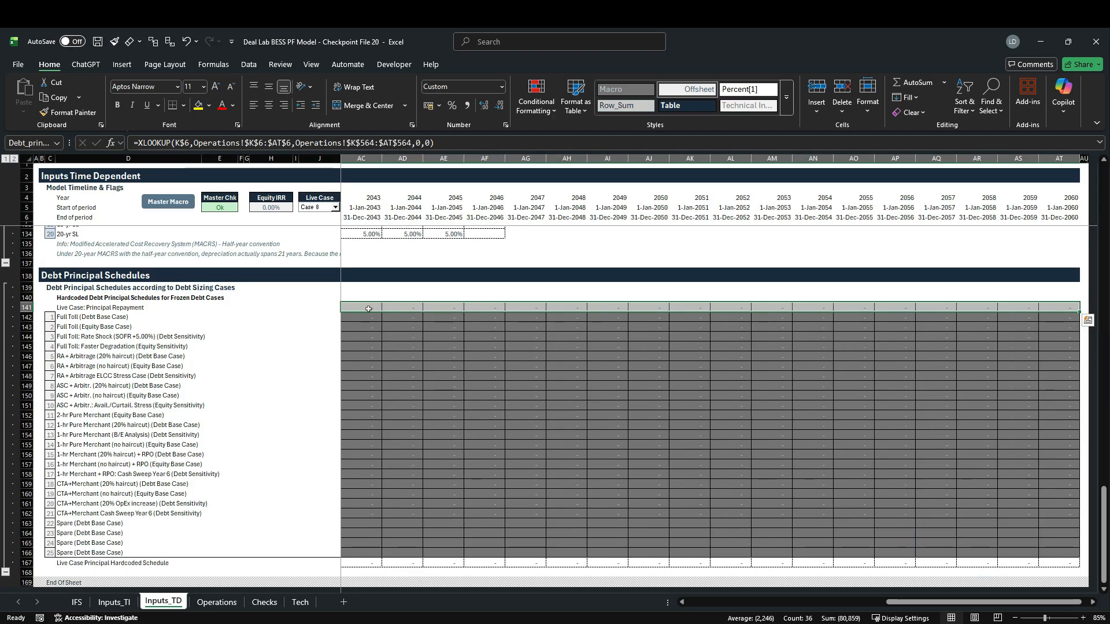
left_click(32, 142)
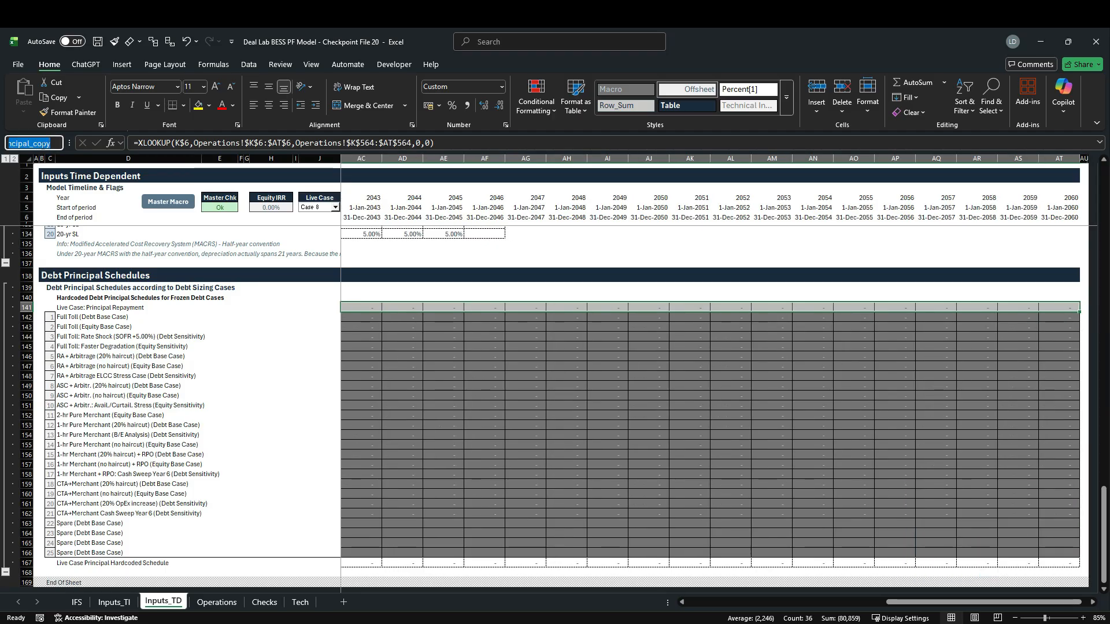
key("Return")
key("Left")
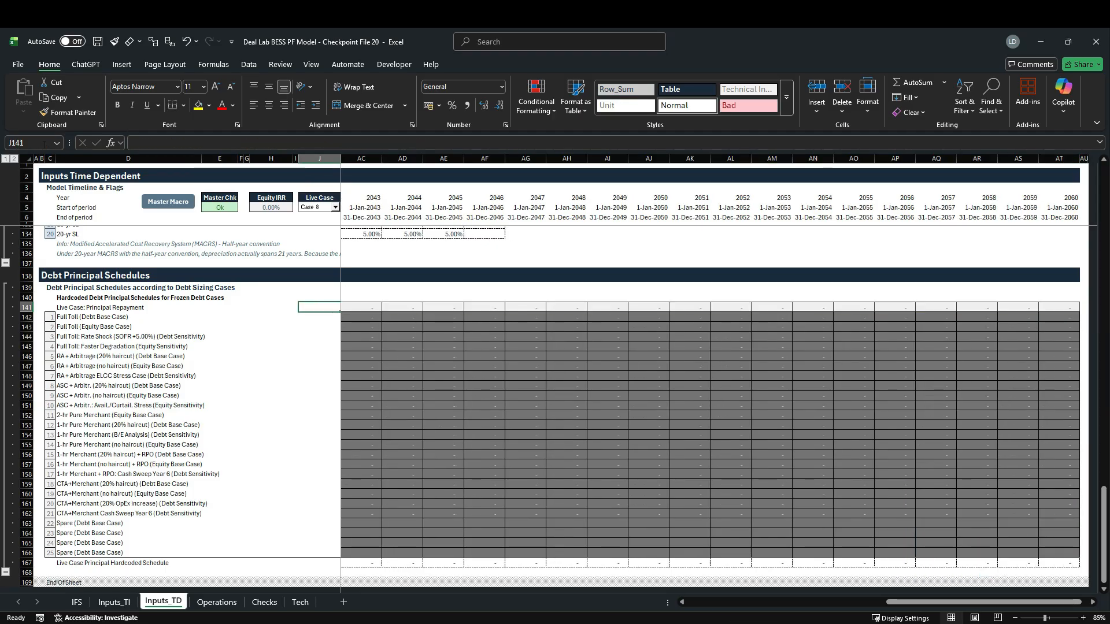
key("Right")
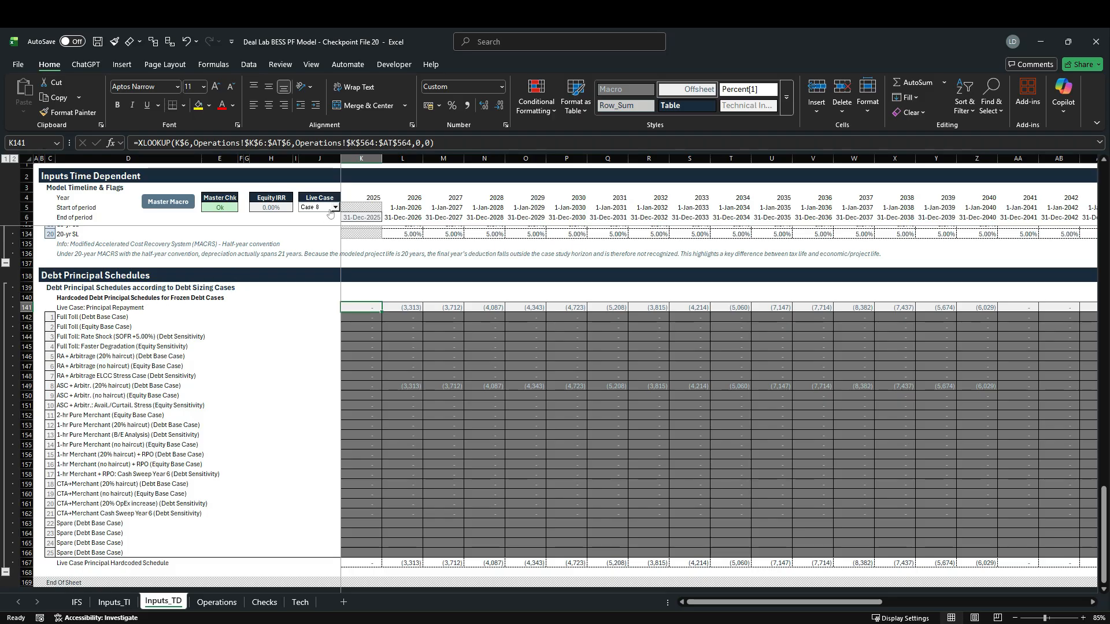
Step: Copy the ASC + Arbitr. (20% haircut) principal schedule from row 149 and paste it as values into the no-haircut case in row 150
left_click(30, 388)
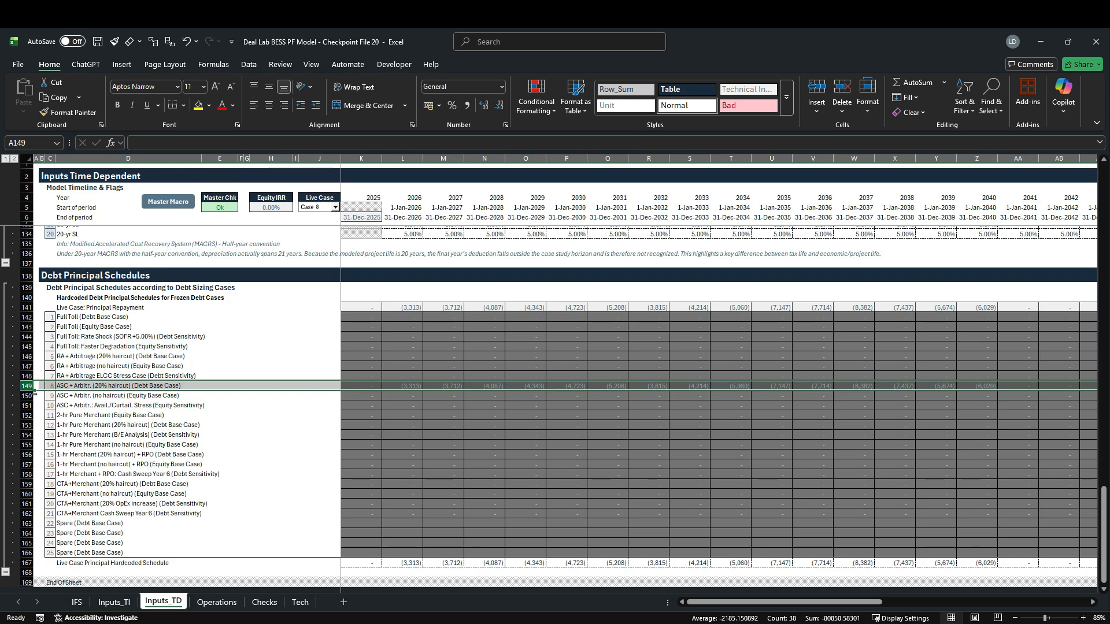
left_click(413, 389)
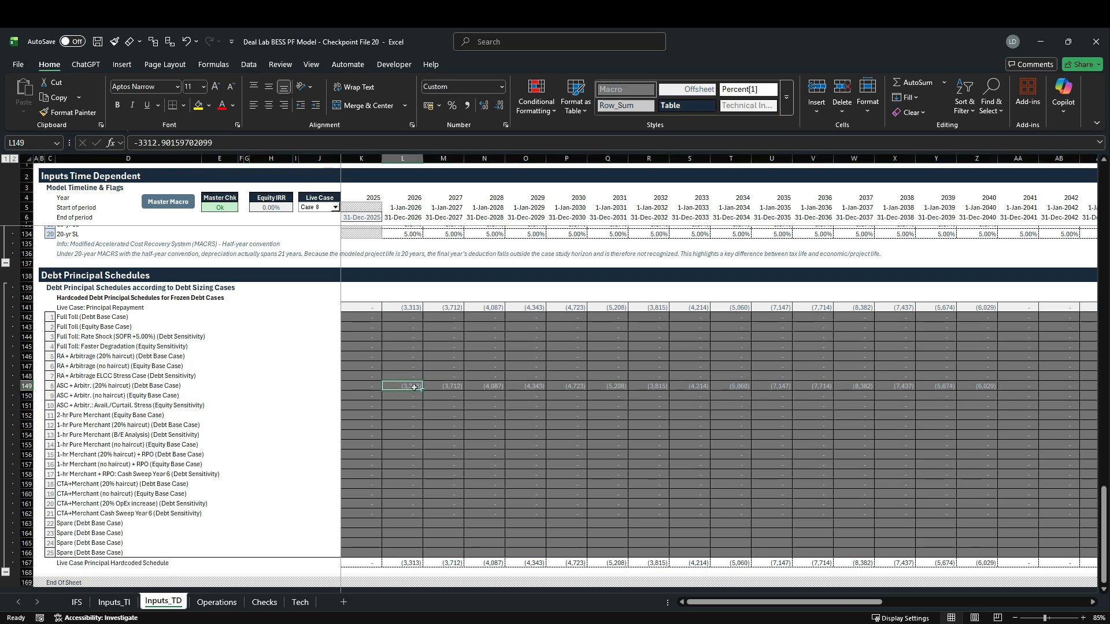
left_click(370, 389)
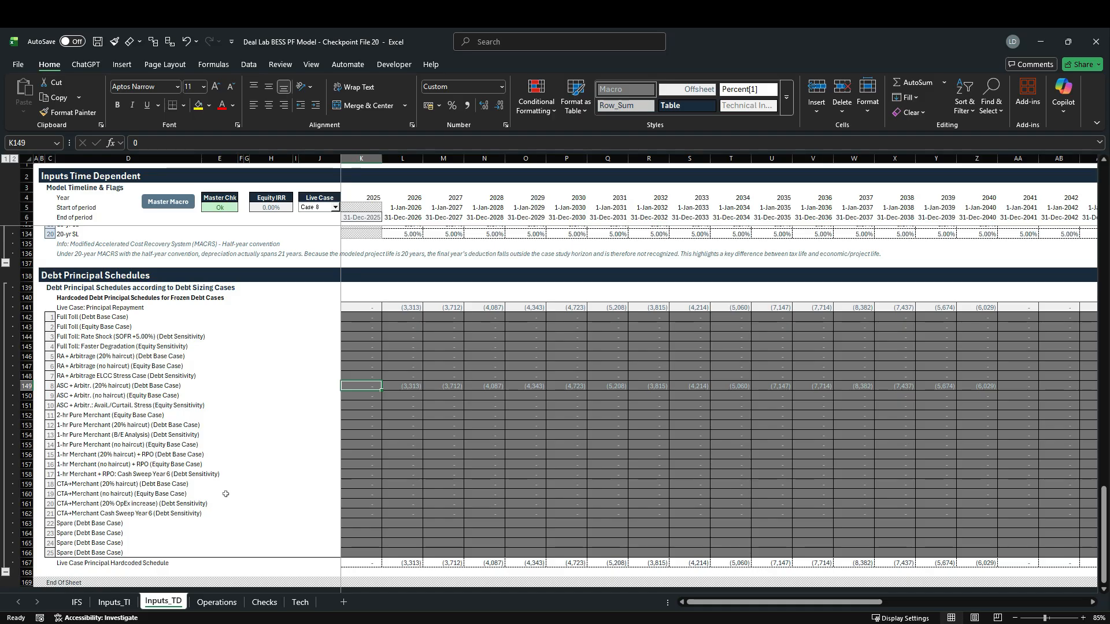
key("ctrl+shift+Right")
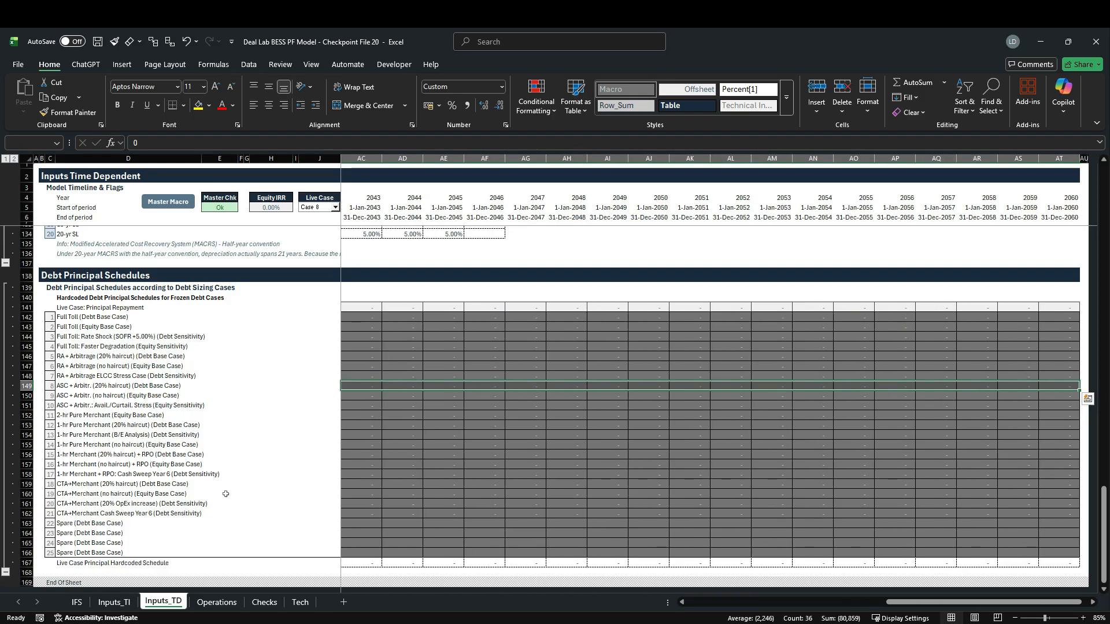
key("ctrl+c")
key("Down")
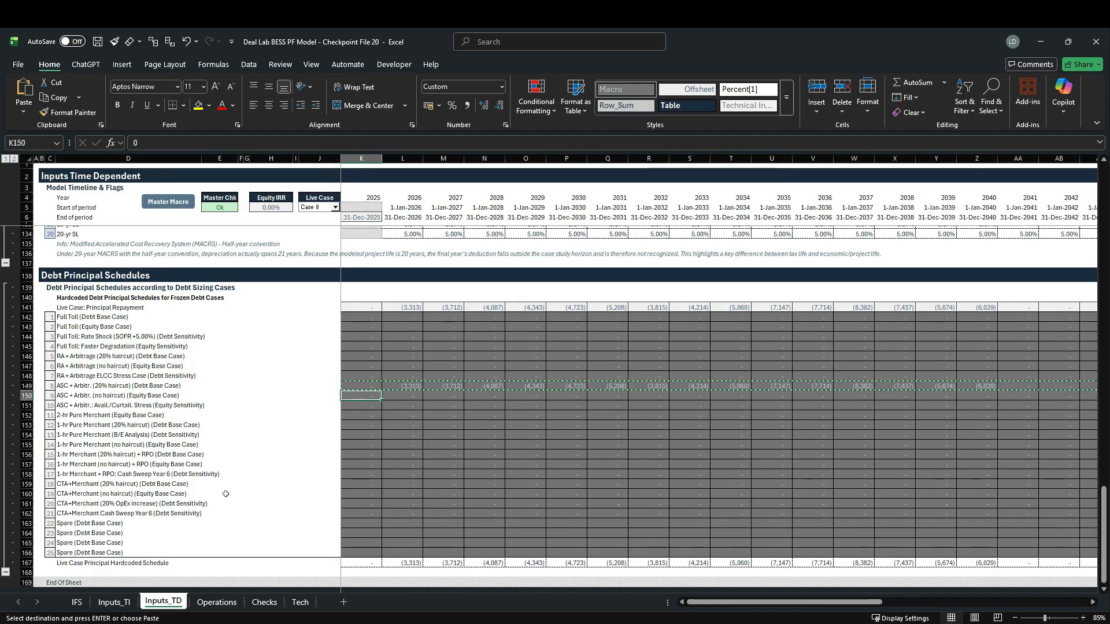
key("alt+h")
key("v")
key("s")
key("v")
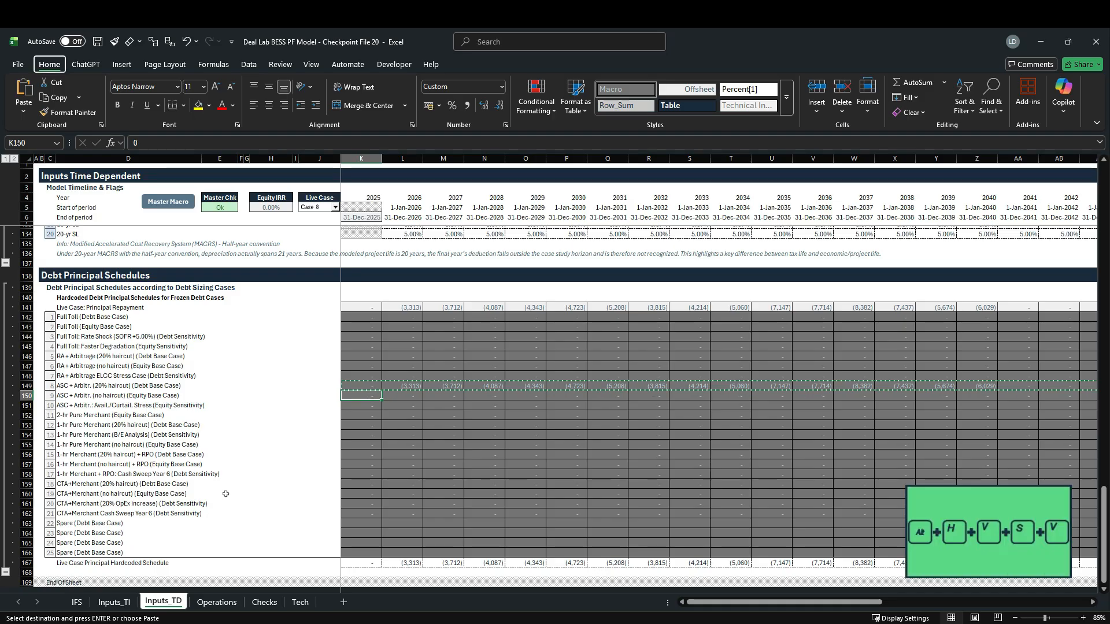
key("Return")
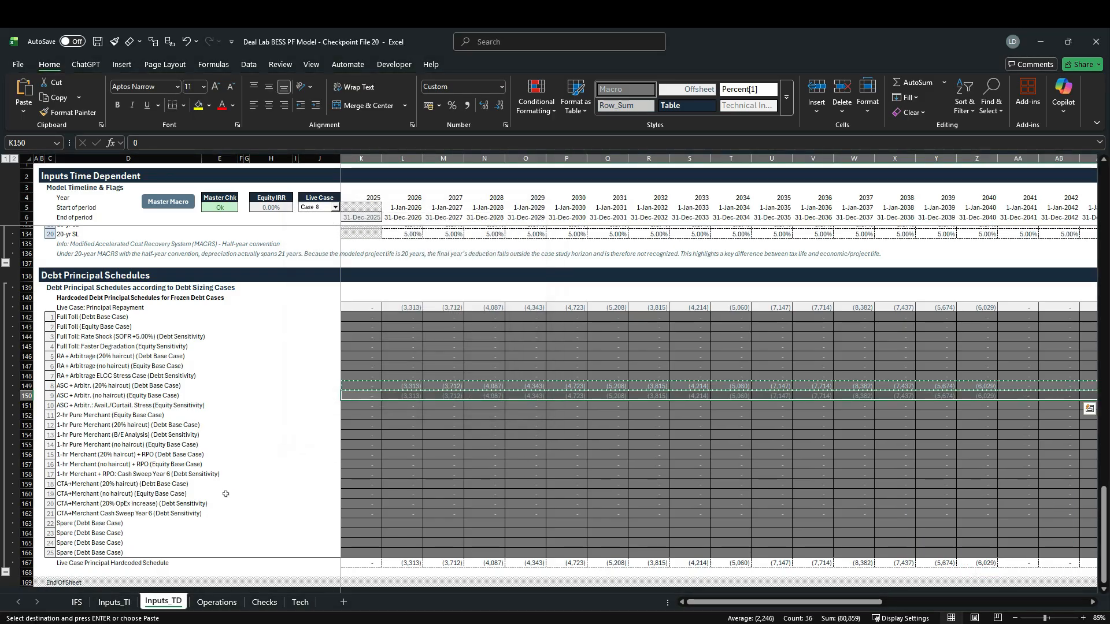
key("Escape")
Step: Fill the zero in K150 across the whole ASC + Arbitr. (no haircut) schedule row to clear its amounts
key("Left")
key("Right")
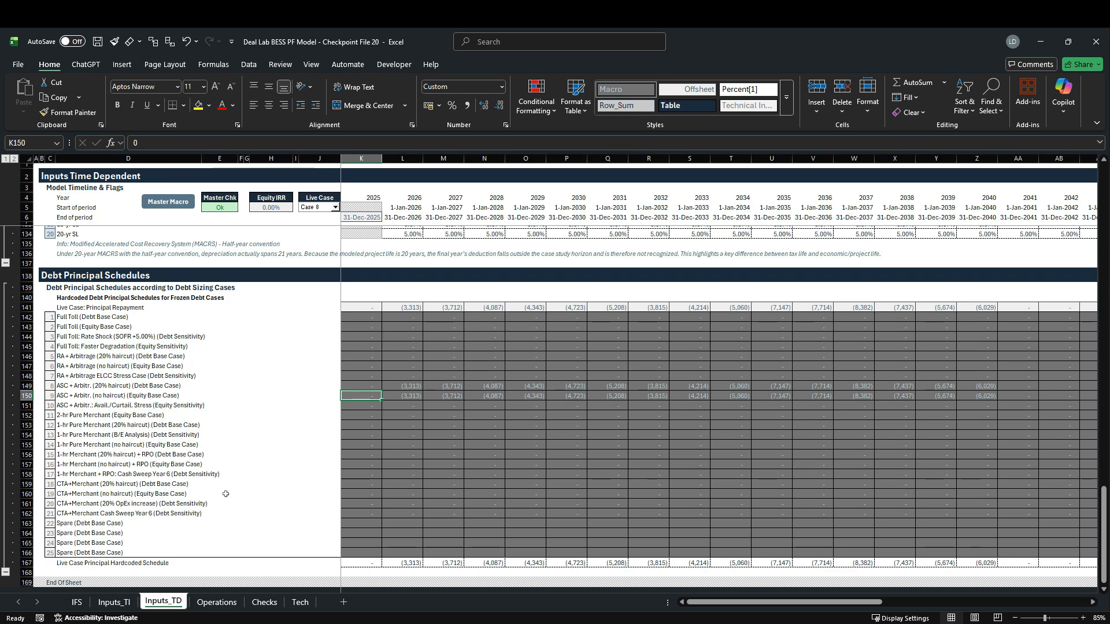
key("ctrl+shift+Right")
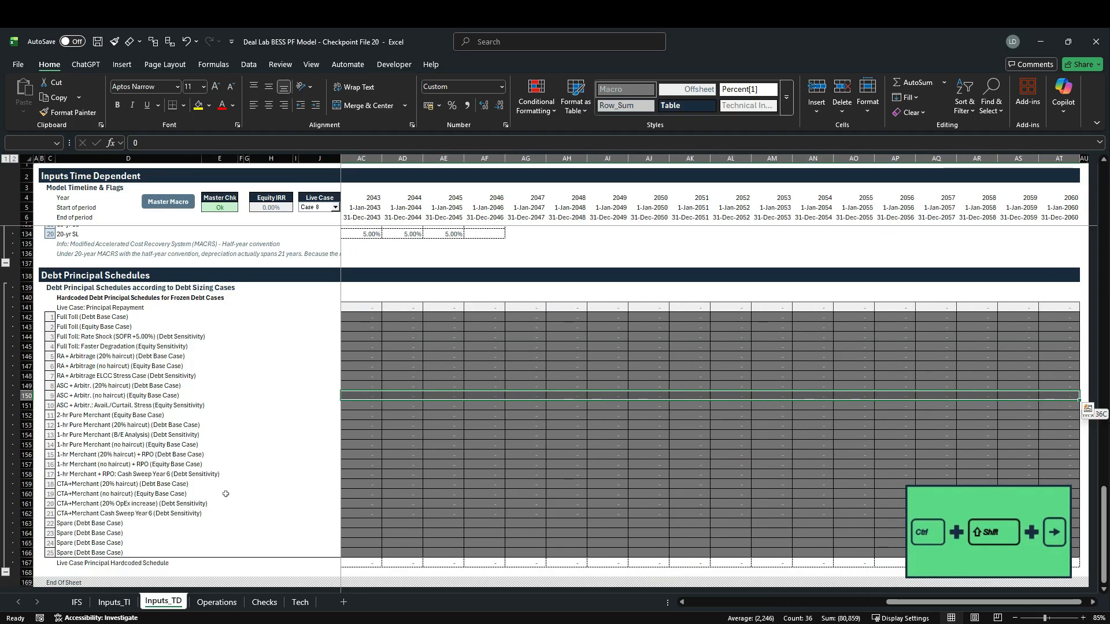
key("ctrl+r")
key("ctrl+shift+Left")
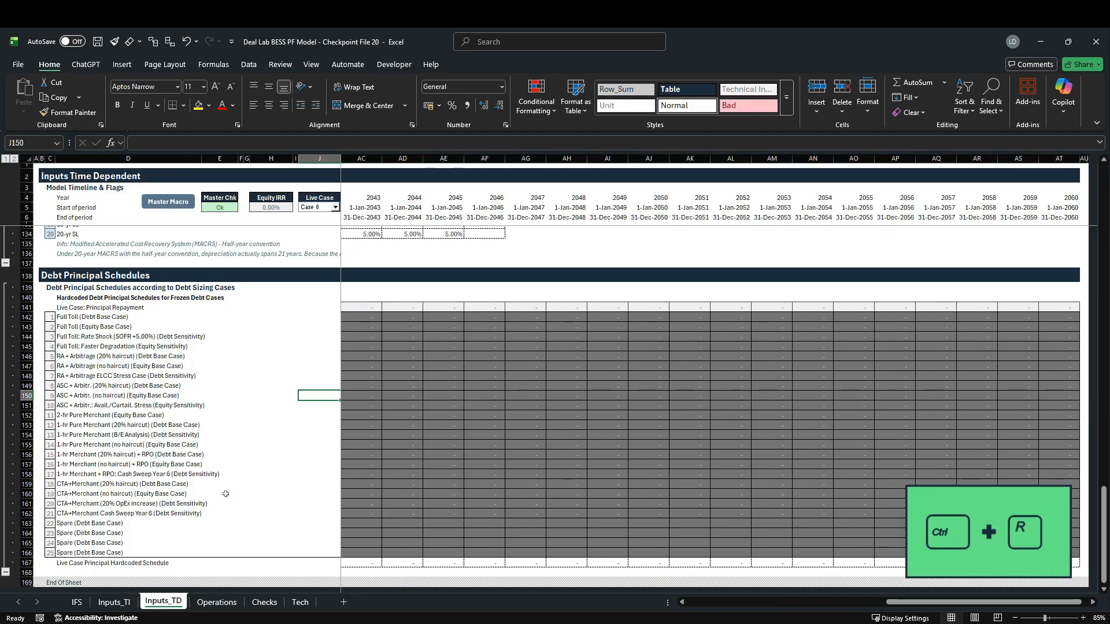
Step: Set the live case to Case 9 on the Inputs_TI sheet and check that case's Debt Sizing On/Off Switch
left_click(123, 604)
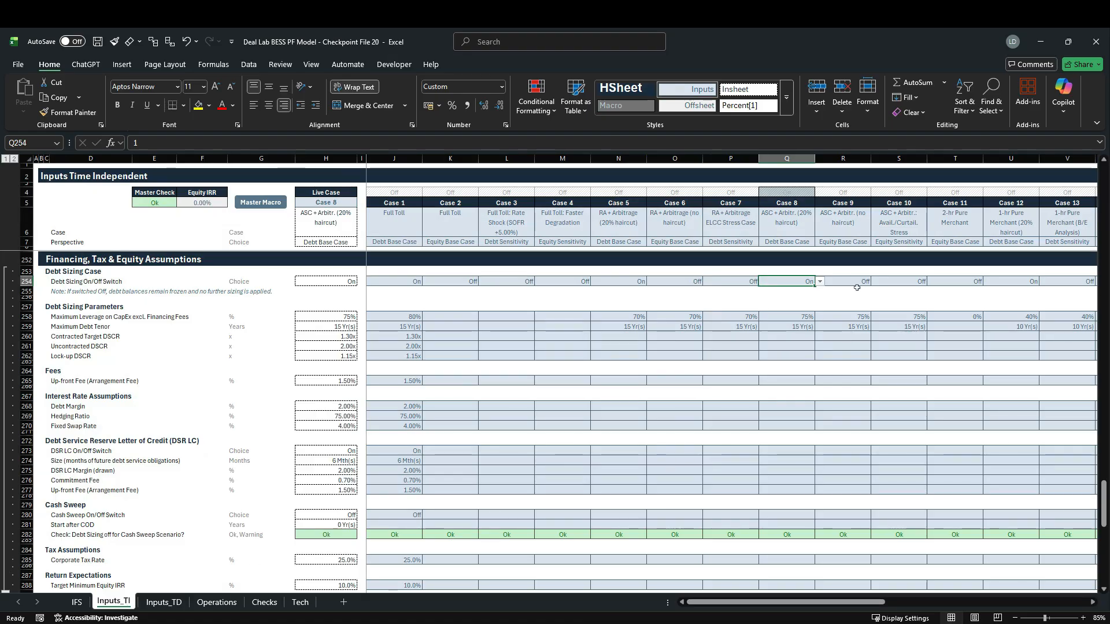
left_click(339, 202)
left_click(361, 202)
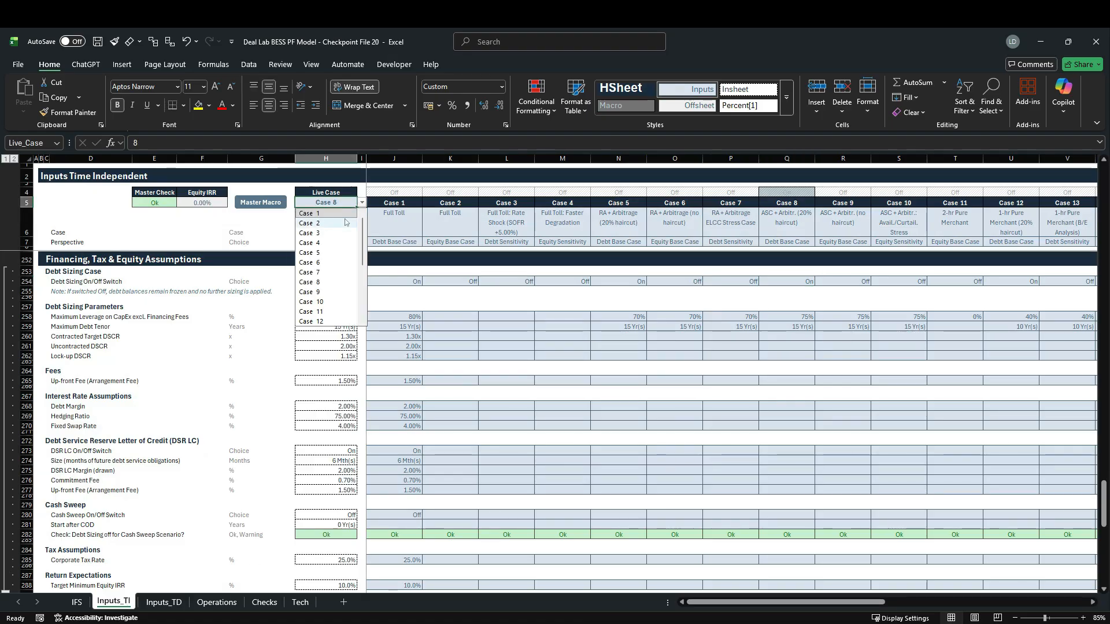
left_click(328, 292)
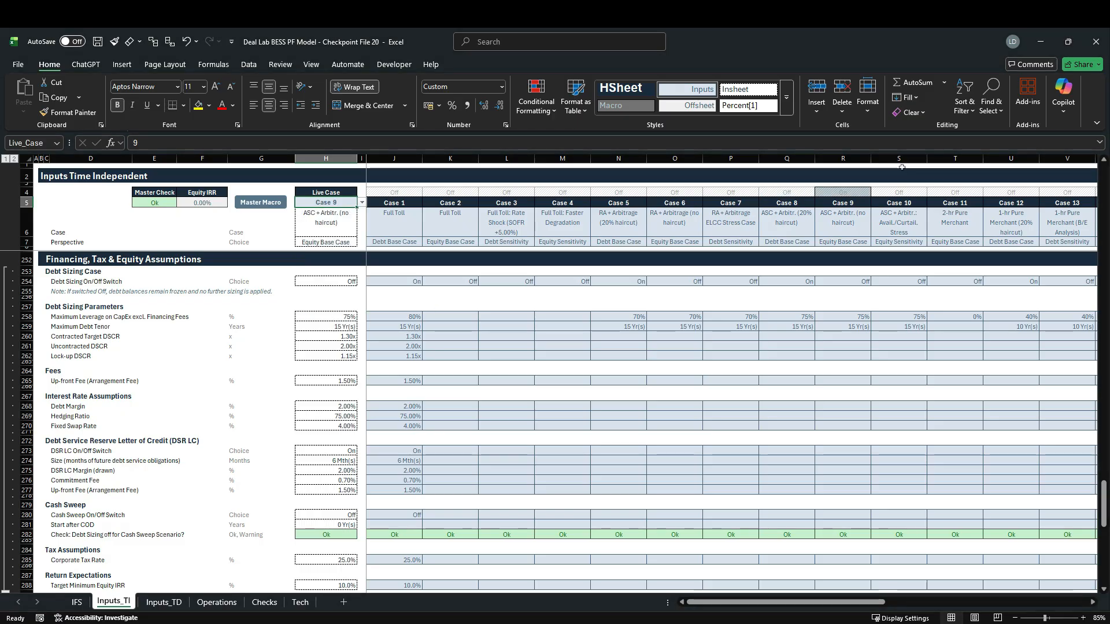
left_click(845, 160)
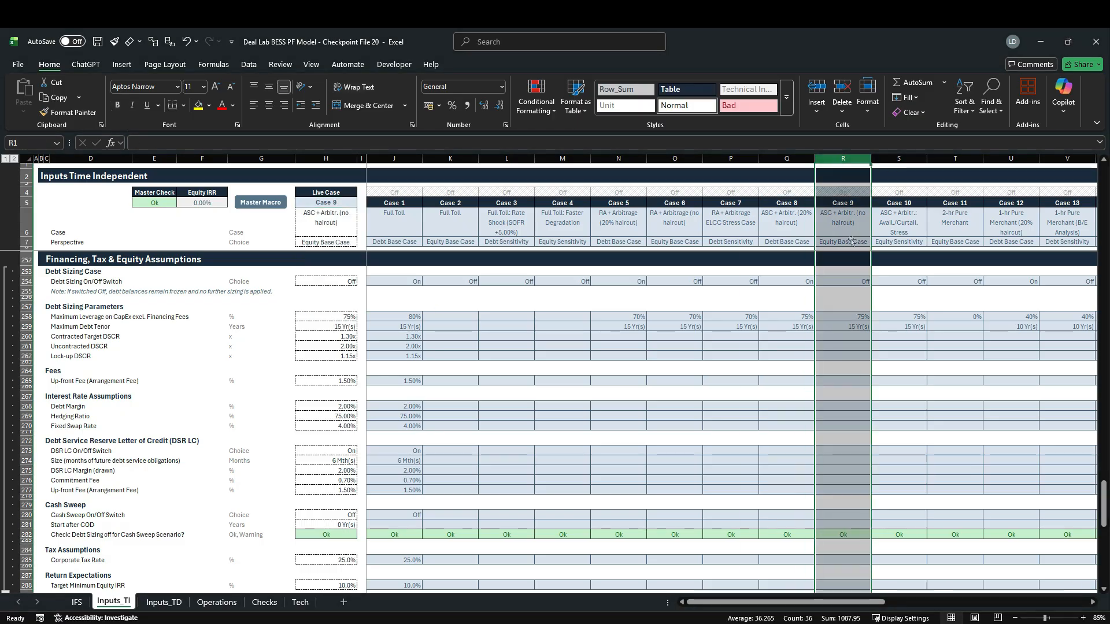
left_click(848, 281)
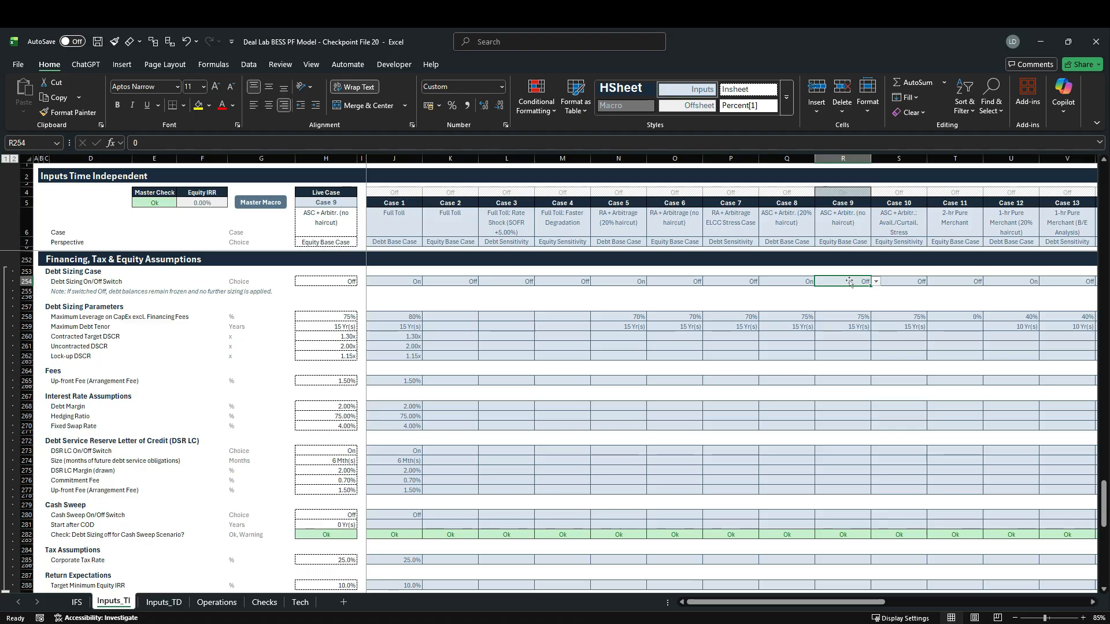
Step: On the Operations sheet, review the Term Loan Account and inspect the 2028 principal repayment formula in N555
left_click(207, 602)
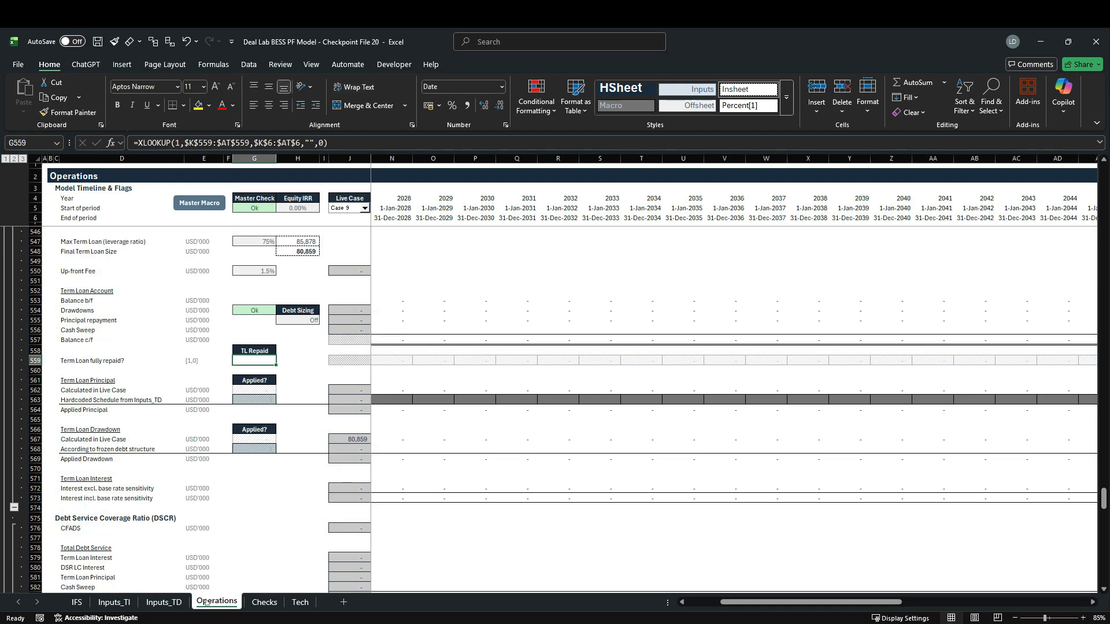
scroll(389, 466, "up", 3)
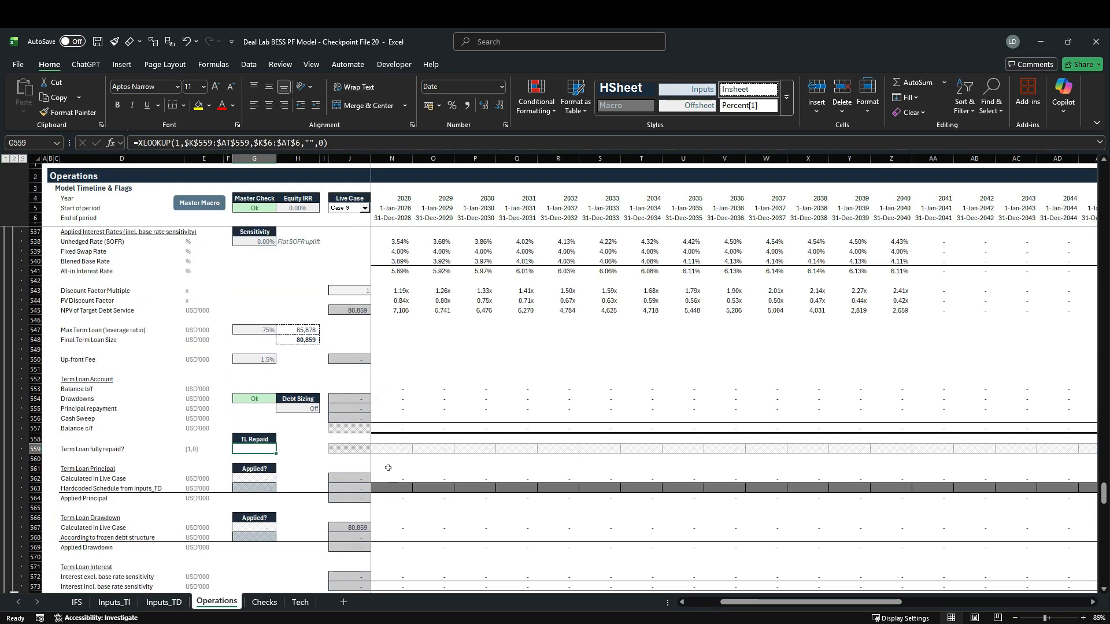
scroll(388, 468, "down", 2)
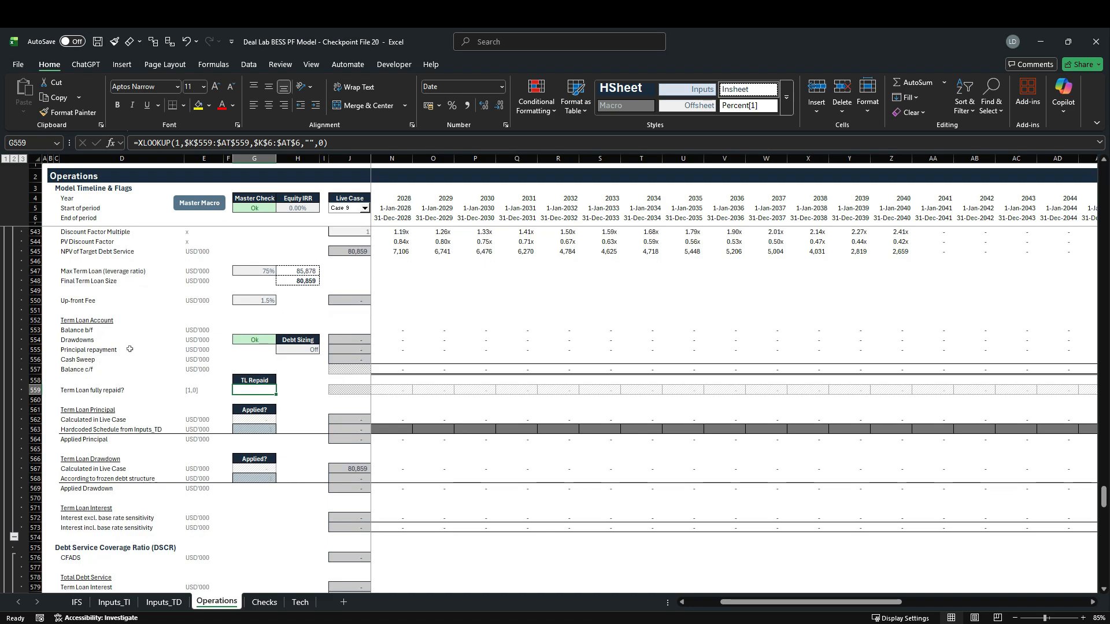
left_click(381, 344)
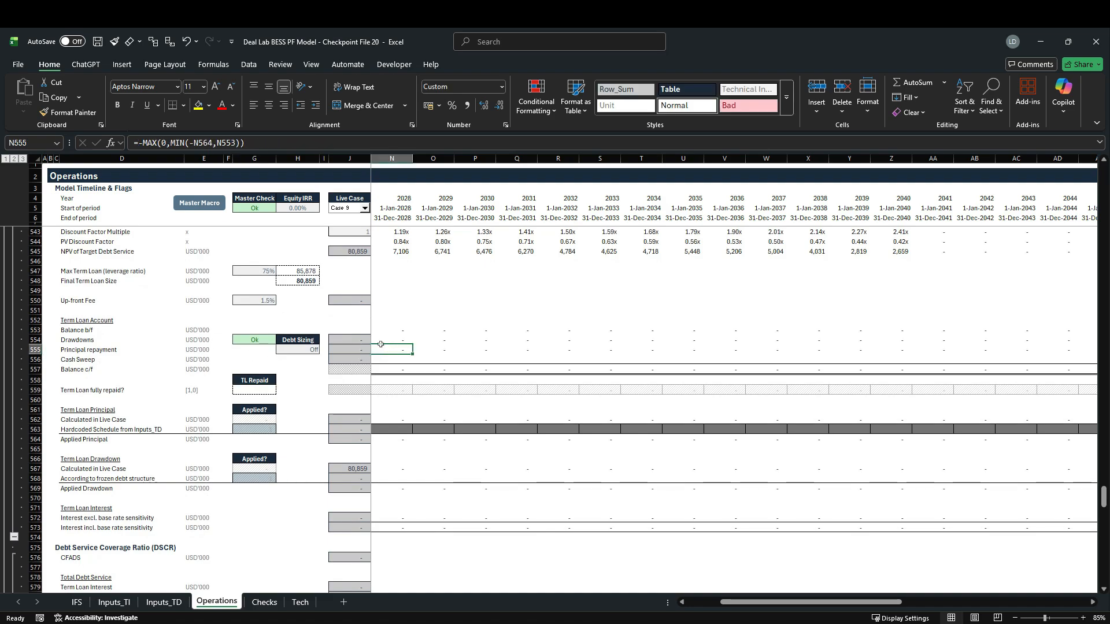
double_click(380, 344)
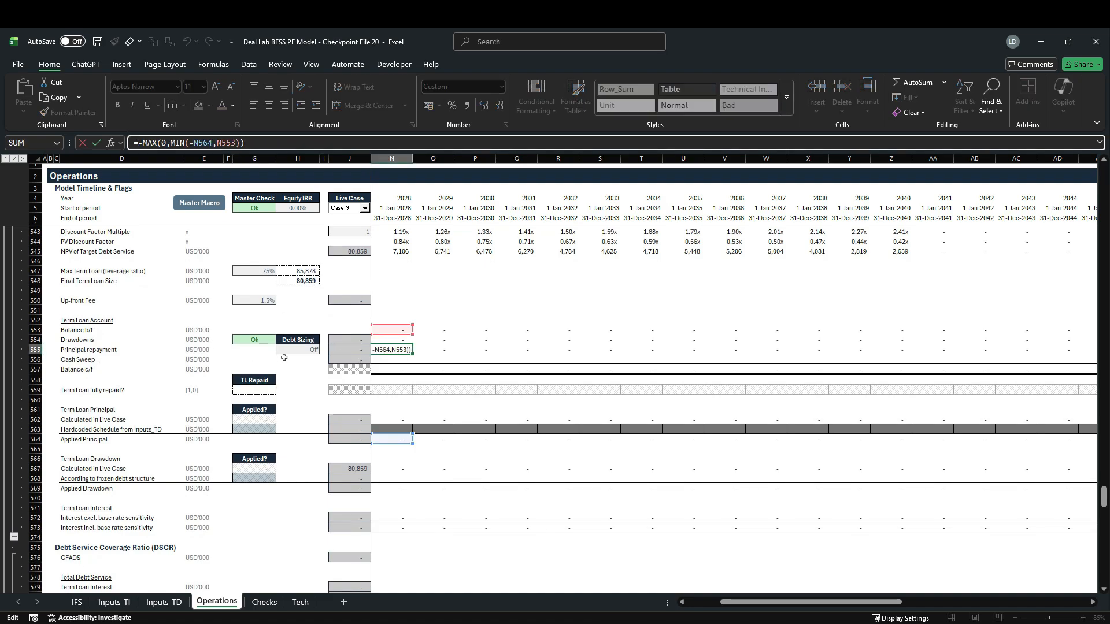
key("Escape")
Step: Inspect the 2028 Applied Principal formula in N564 without changing it
left_click(401, 440)
double_click(402, 441)
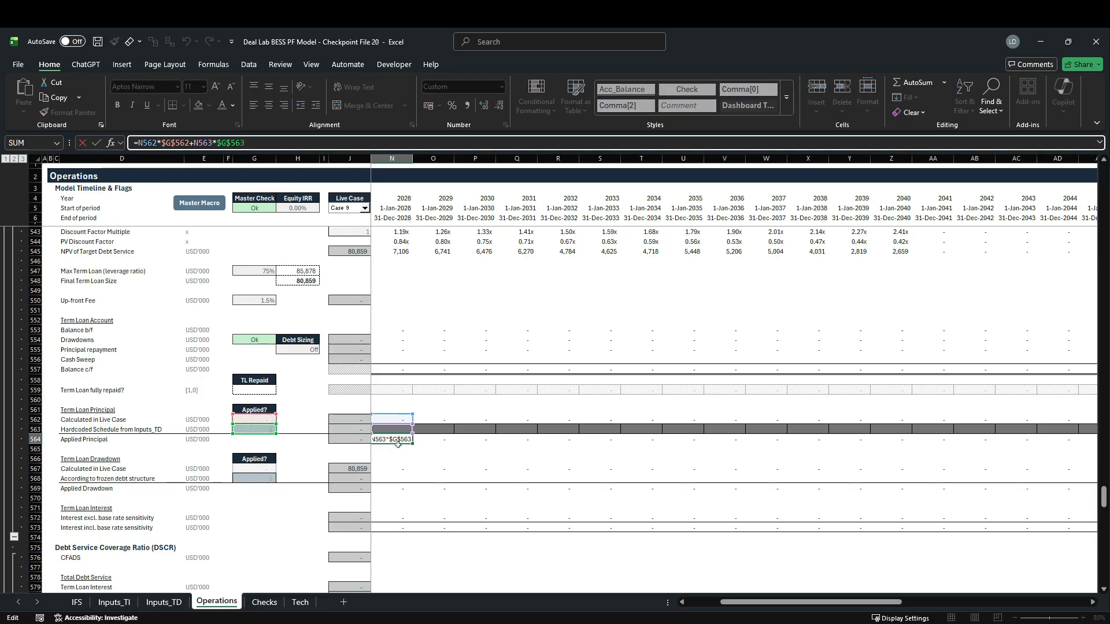
key("Escape")
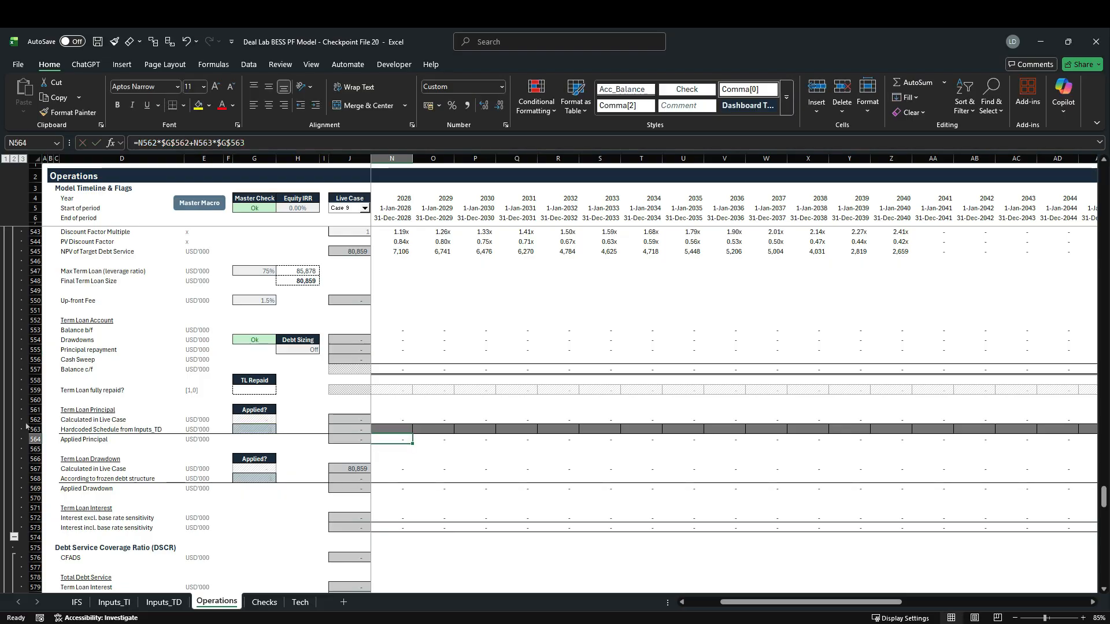
Step: Review the hardcoded schedule on Operations and Inputs_TD, and set Case 9's Debt Sizing On/Off Switch to On in Inputs_TI
left_click(35, 430)
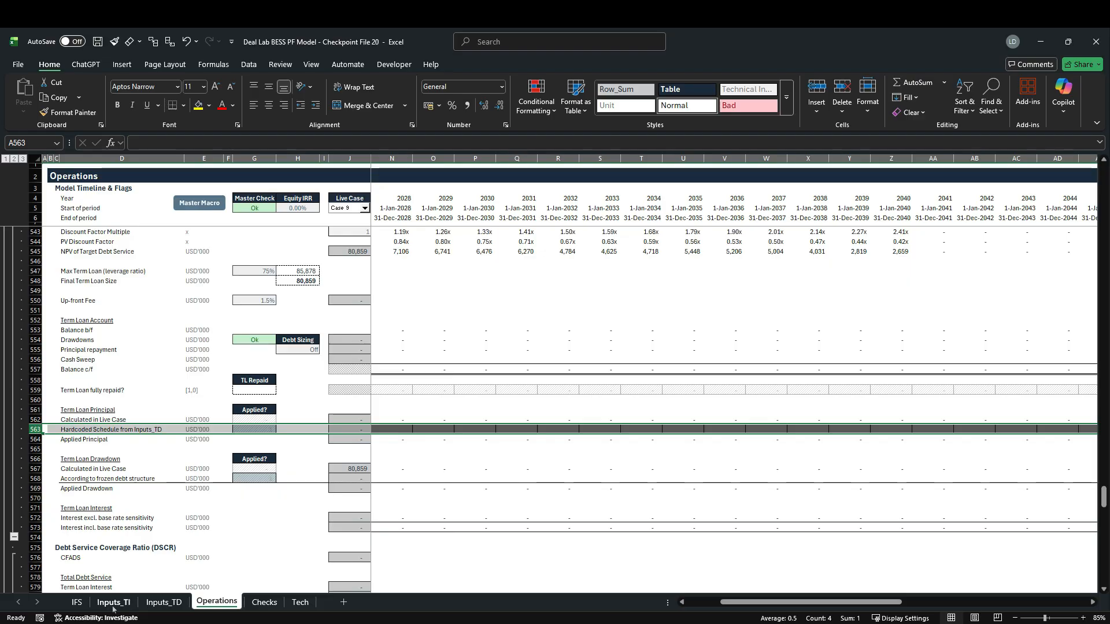
left_click(166, 603)
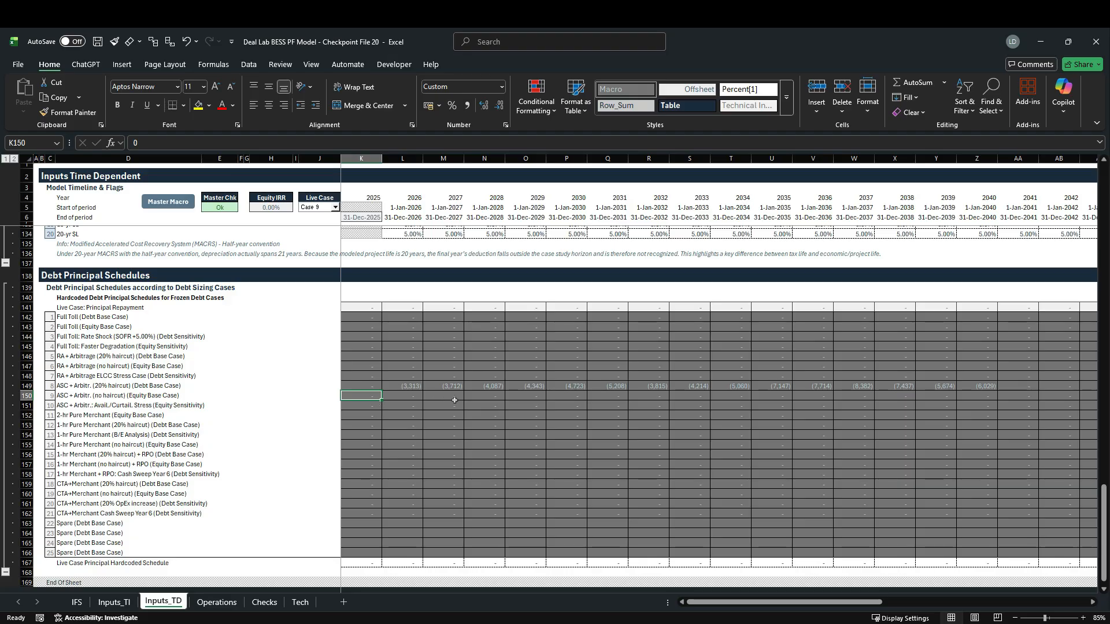
left_click(118, 603)
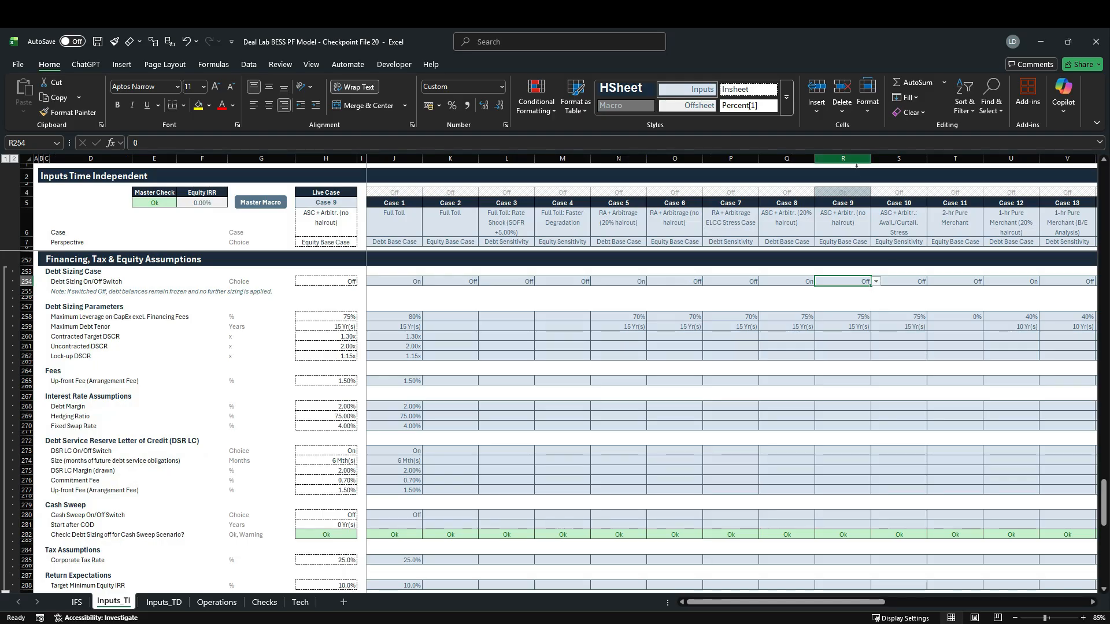
left_click(875, 282)
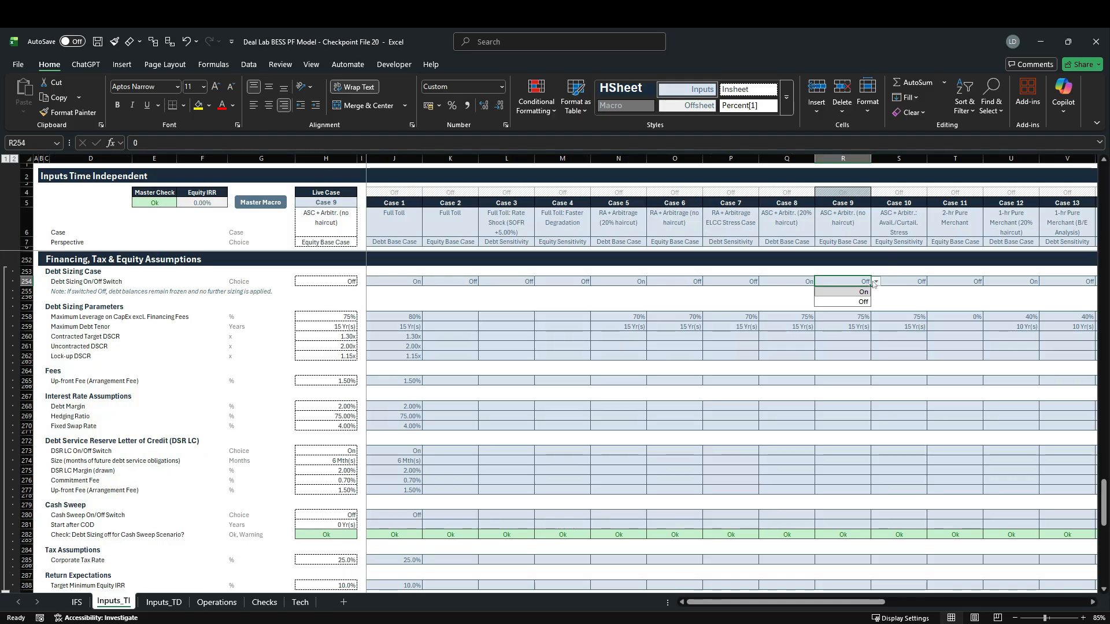
left_click(863, 292)
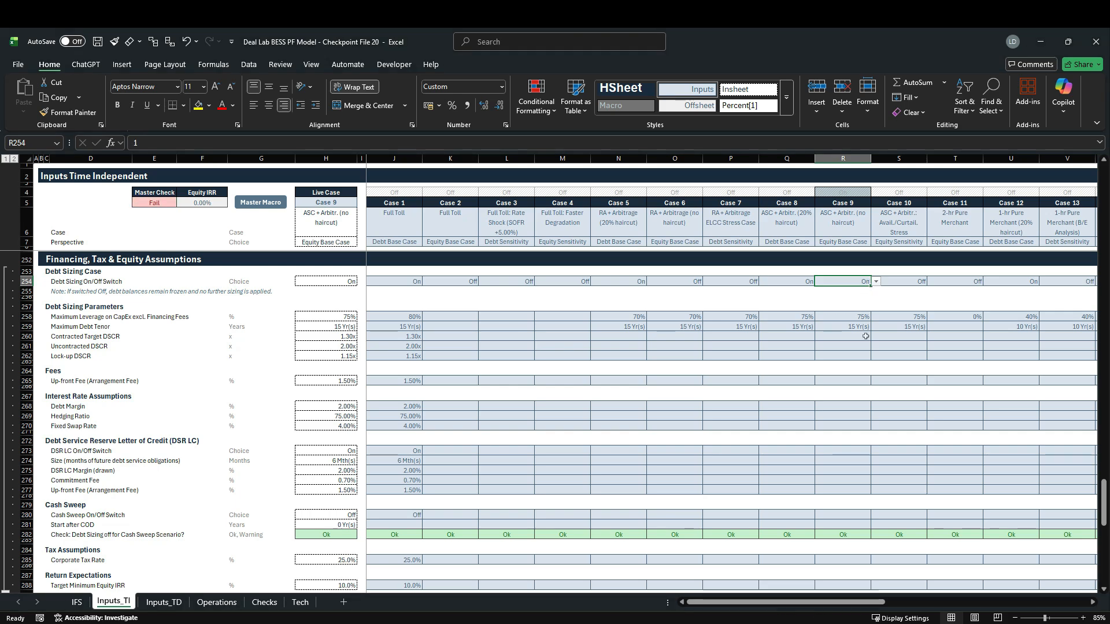
Step: Copy Case 8's -20% Merchant Energy Arbitrage revenue sensitivity into Case 9 in cell R310
scroll(861, 352, "up", 1)
scroll(862, 358, "up", 3)
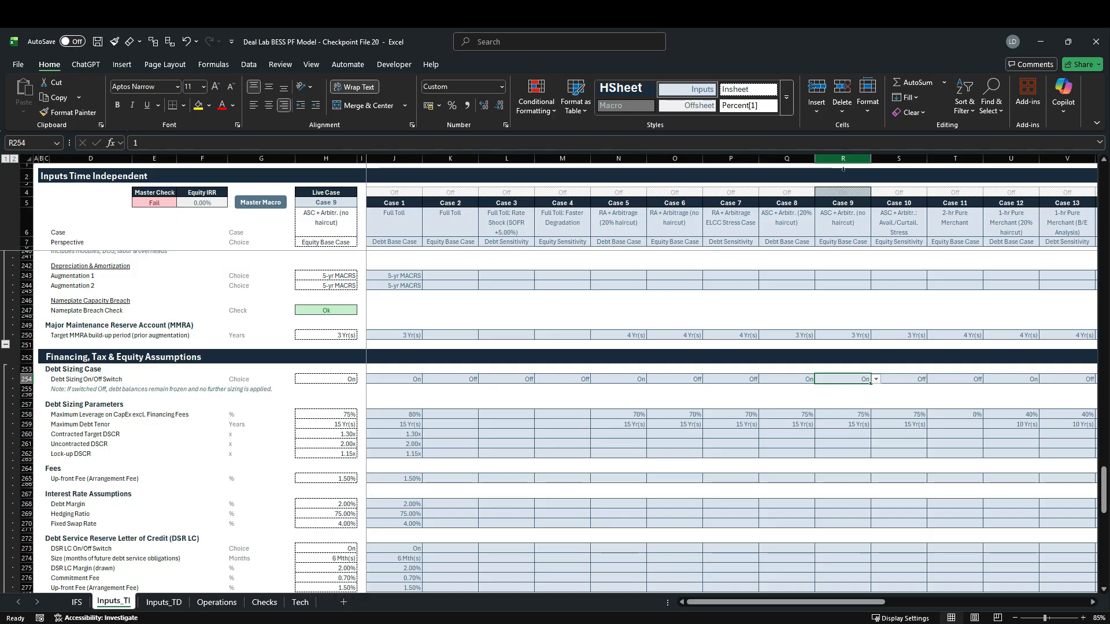
scroll(822, 420, "down", 8)
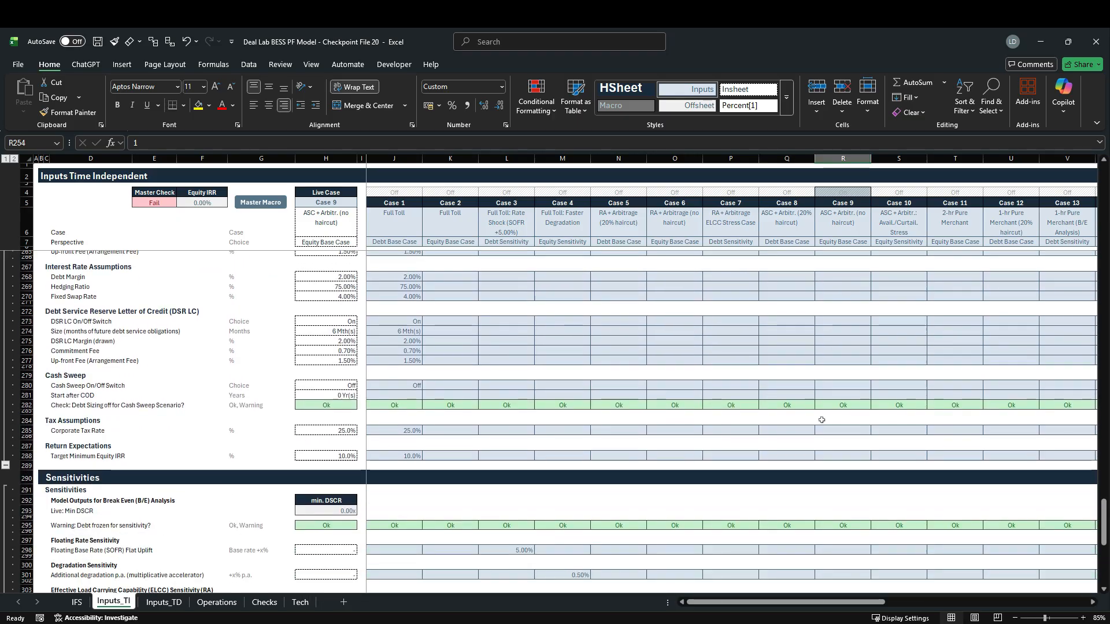
scroll(821, 420, "down", 8)
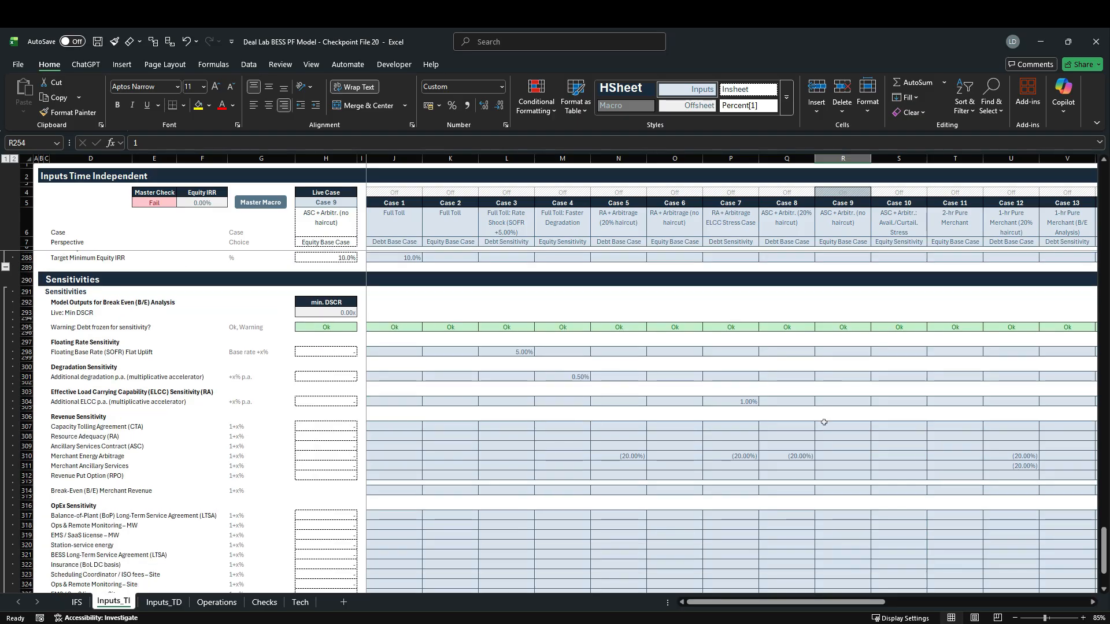
scroll(824, 422, "down", 2)
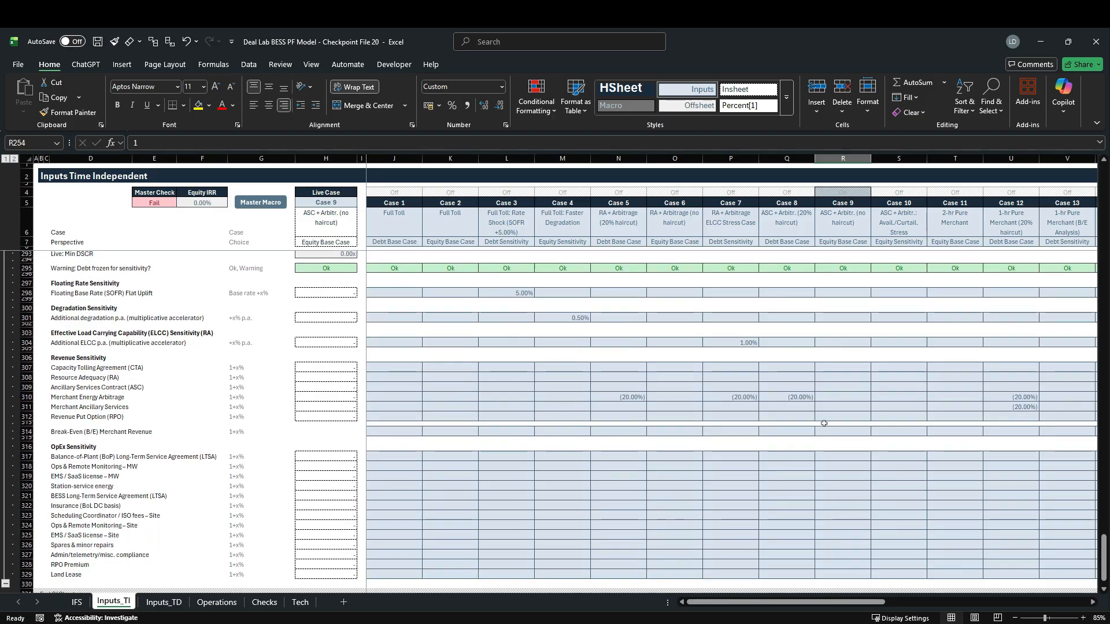
left_click(847, 401)
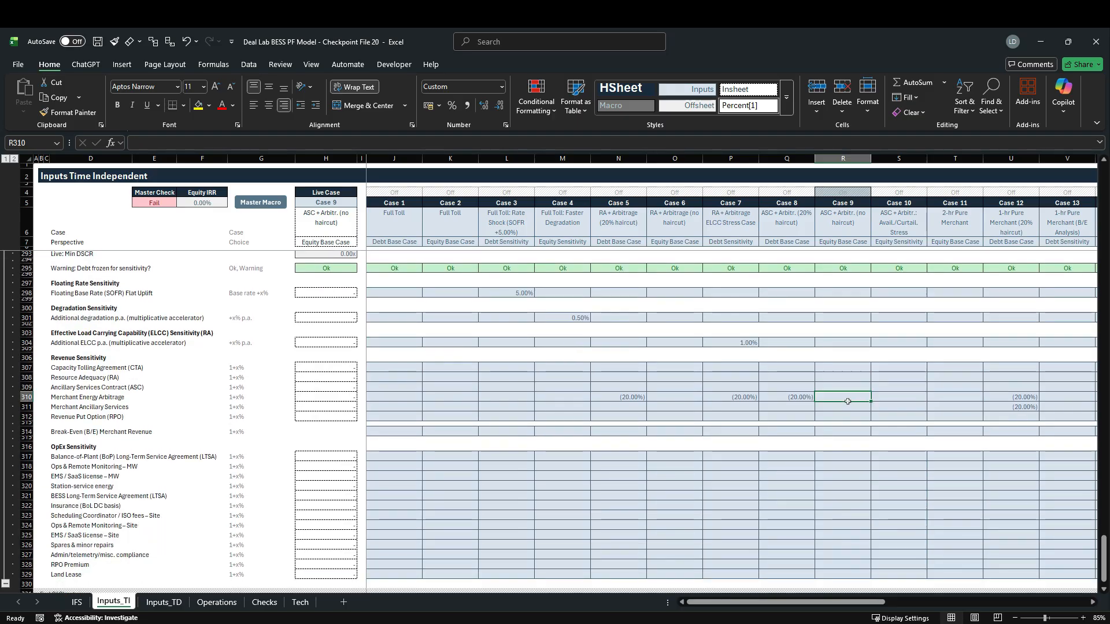
left_click(811, 401)
key("ctrl+c")
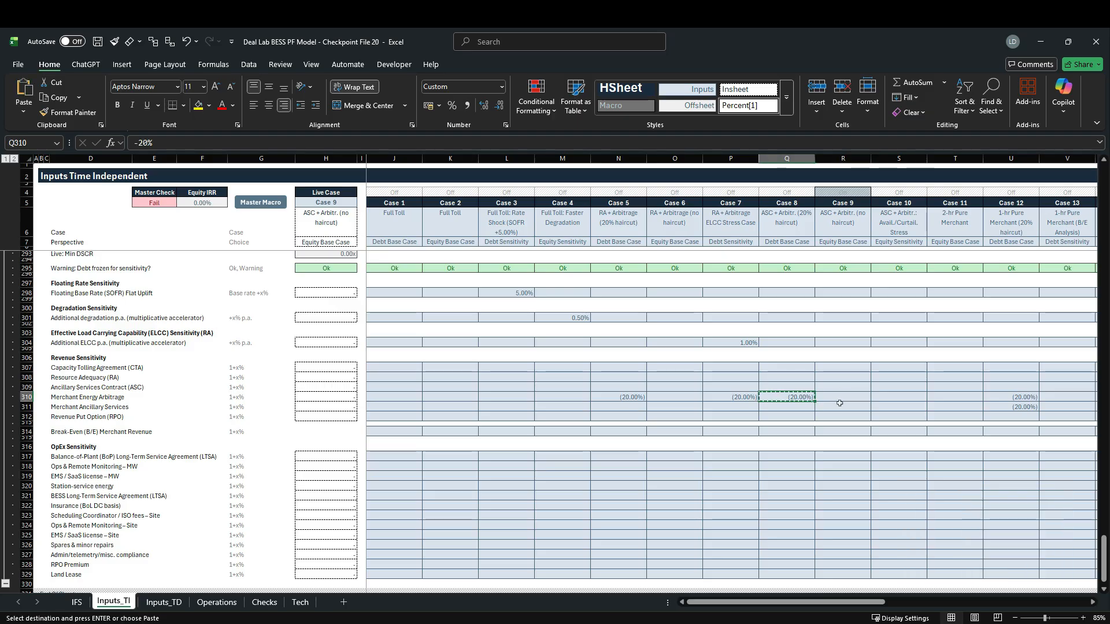
left_click(836, 404)
key("ctrl+v")
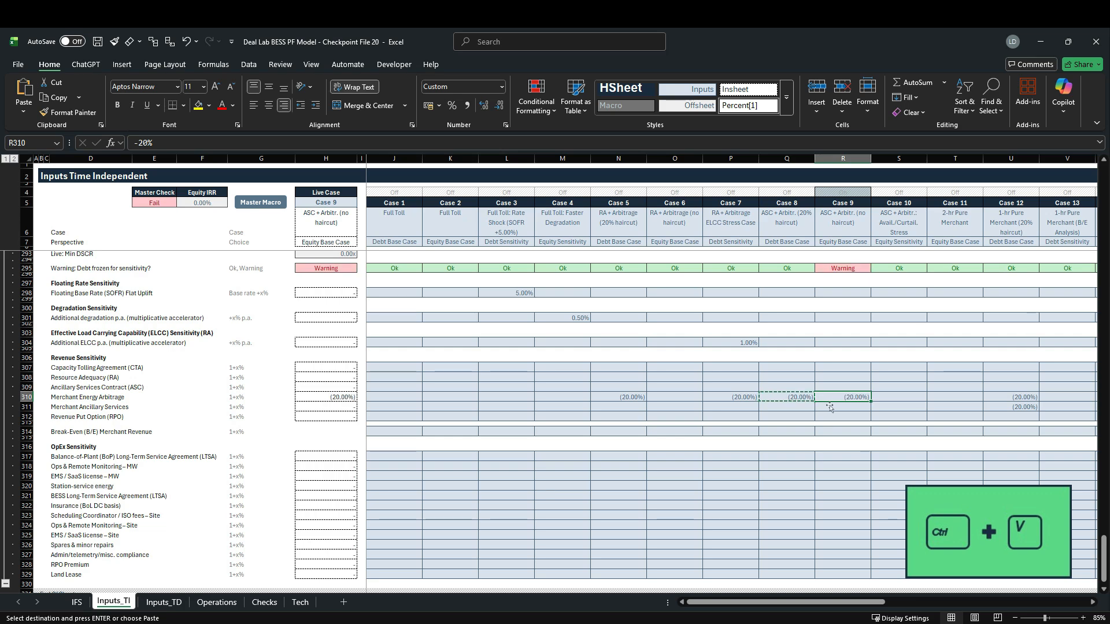
key("Escape")
Step: Inspect Case 9's "Debt frozen for sensitivity?" warning formula in R295 without changing it
scroll(829, 409, "up", 1)
scroll(829, 409, "up", 2)
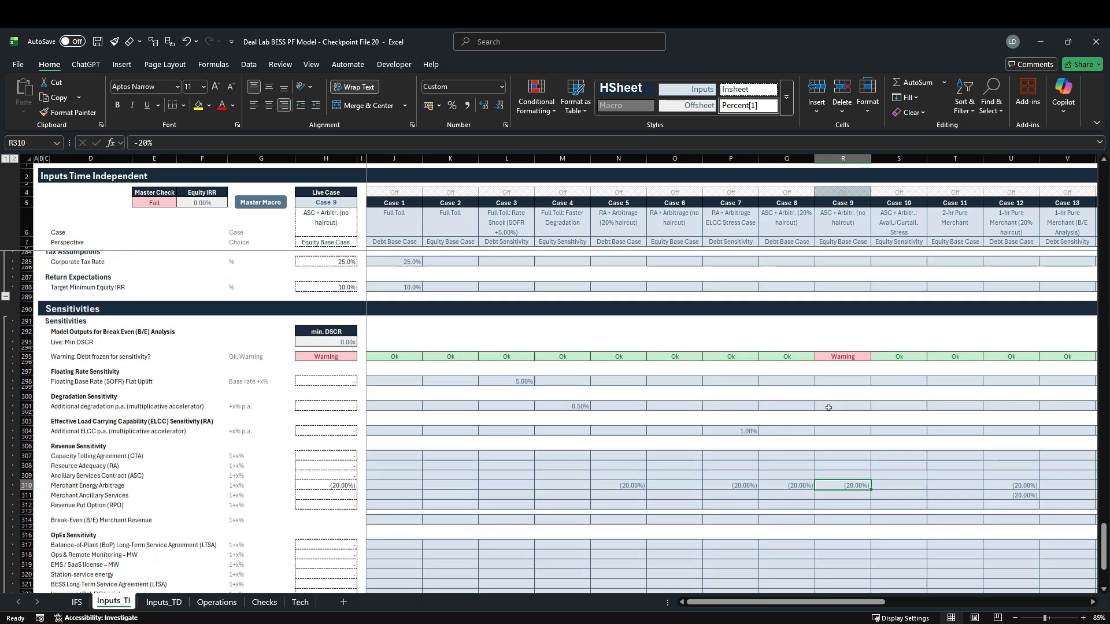
double_click(846, 360)
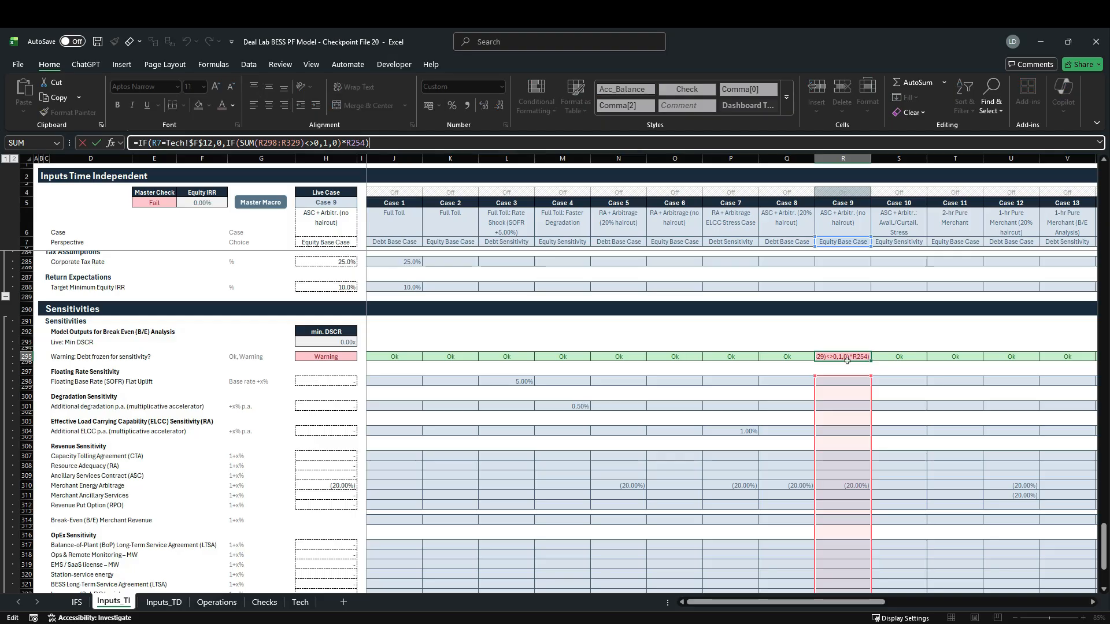
key("Escape")
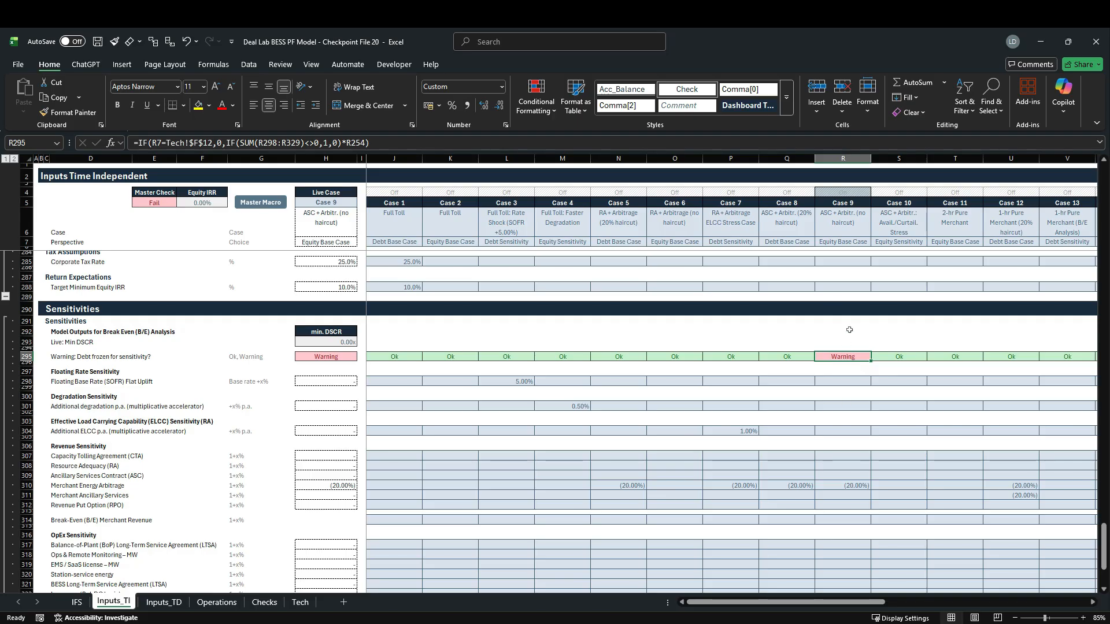
Step: Set Case 9's Perspective to Debt Base Case and review its financing, augmentation, OpEx and merchant arbitrage inputs
left_click(856, 243)
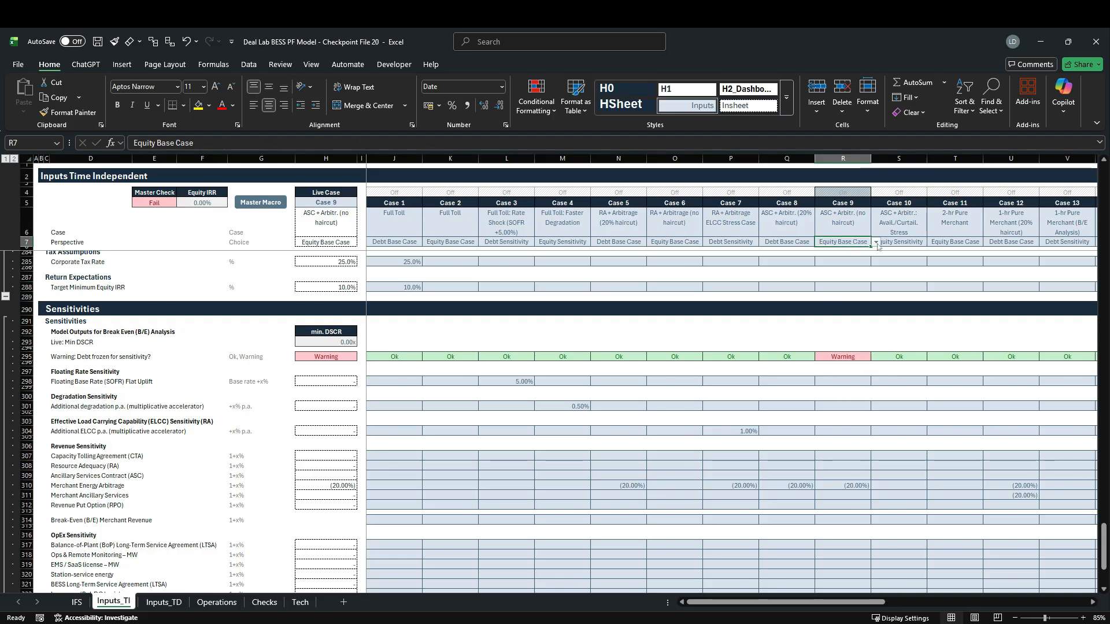
left_click(876, 243)
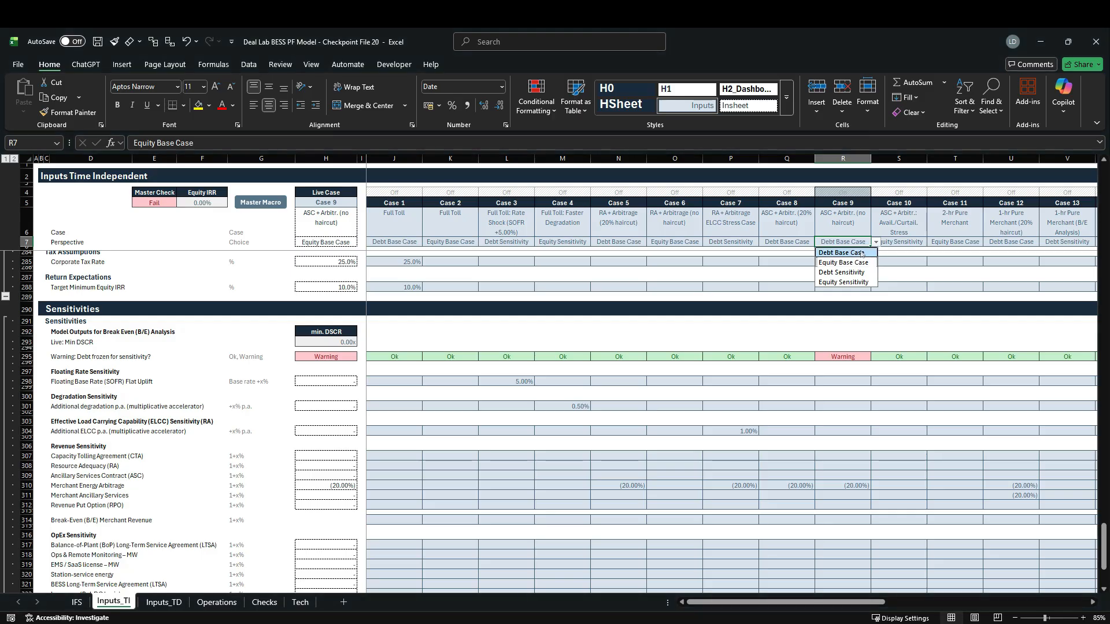
left_click(861, 253)
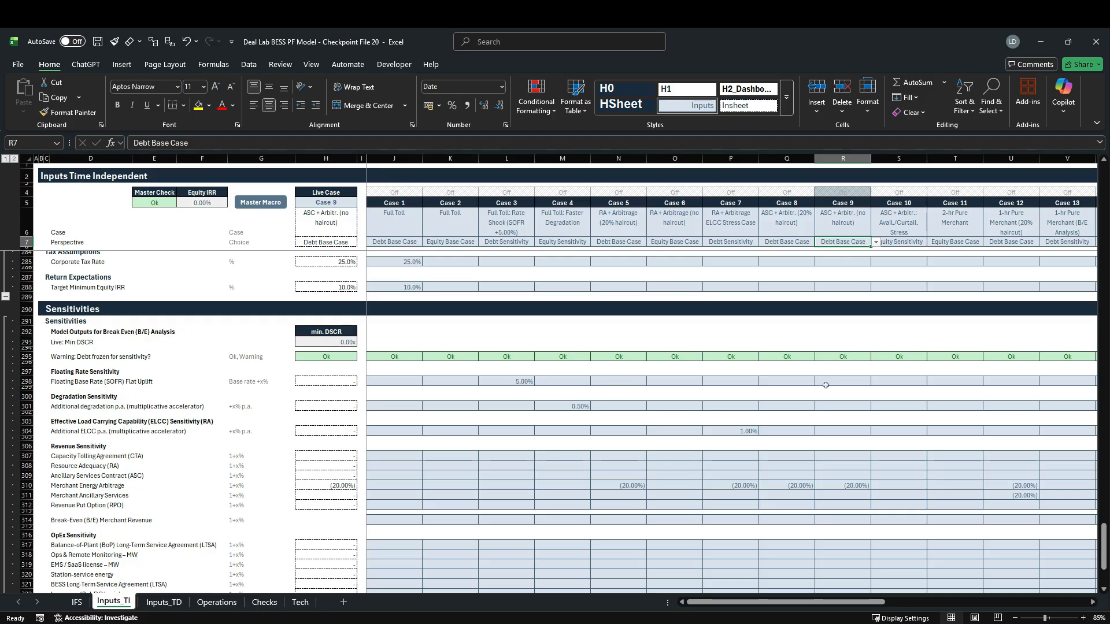
scroll(826, 385, "up", 10)
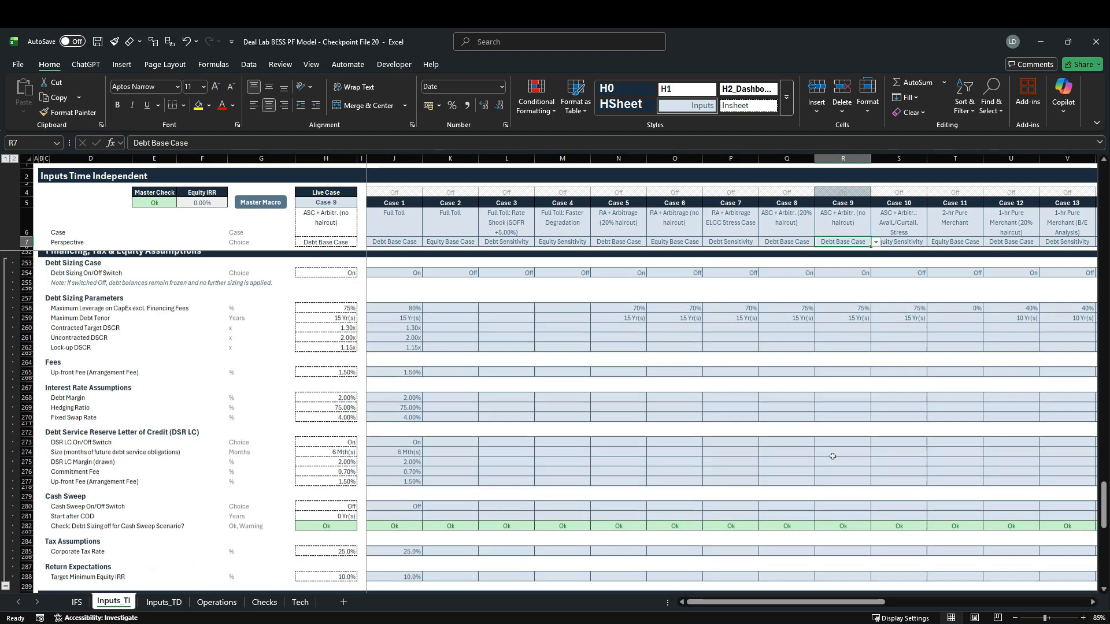
scroll(833, 457, "up", 3)
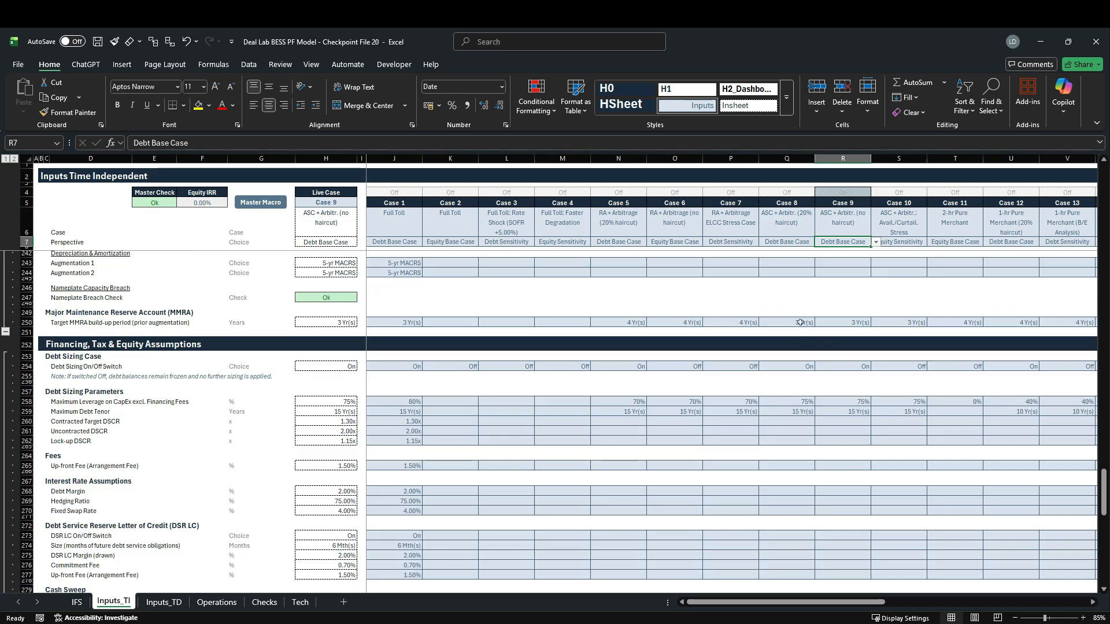
scroll(843, 451, "up", 6)
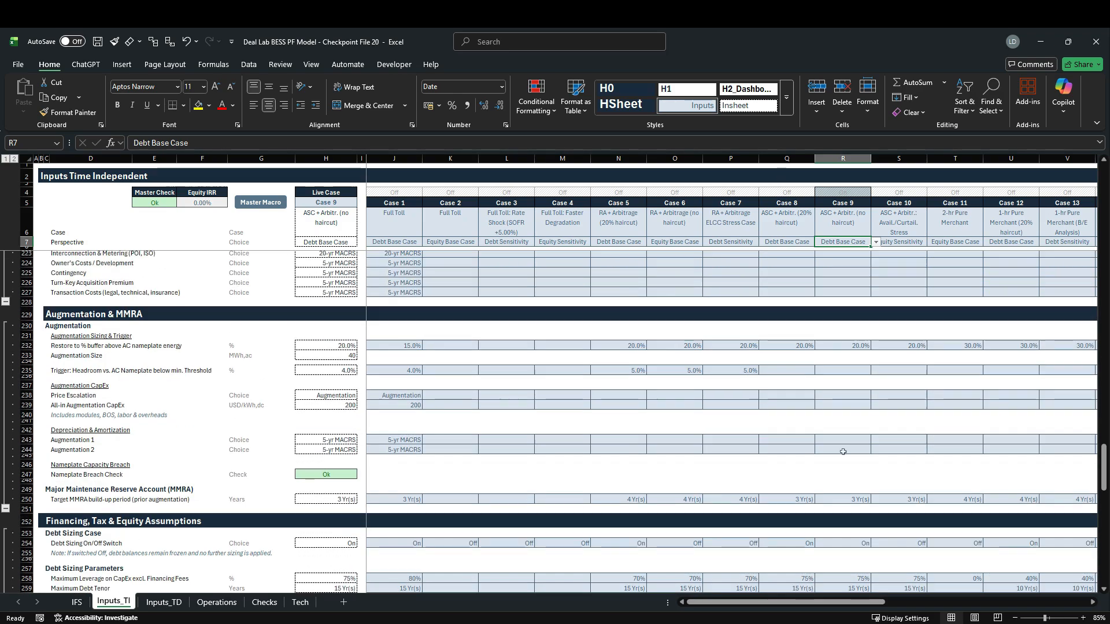
scroll(842, 452, "up", 20)
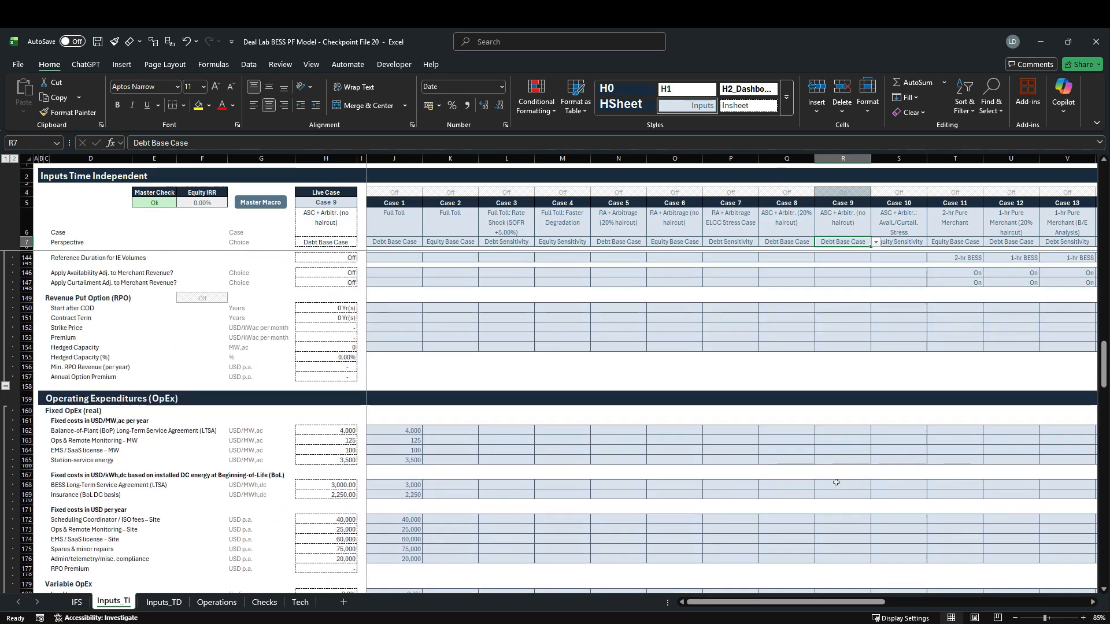
scroll(836, 482, "up", 10)
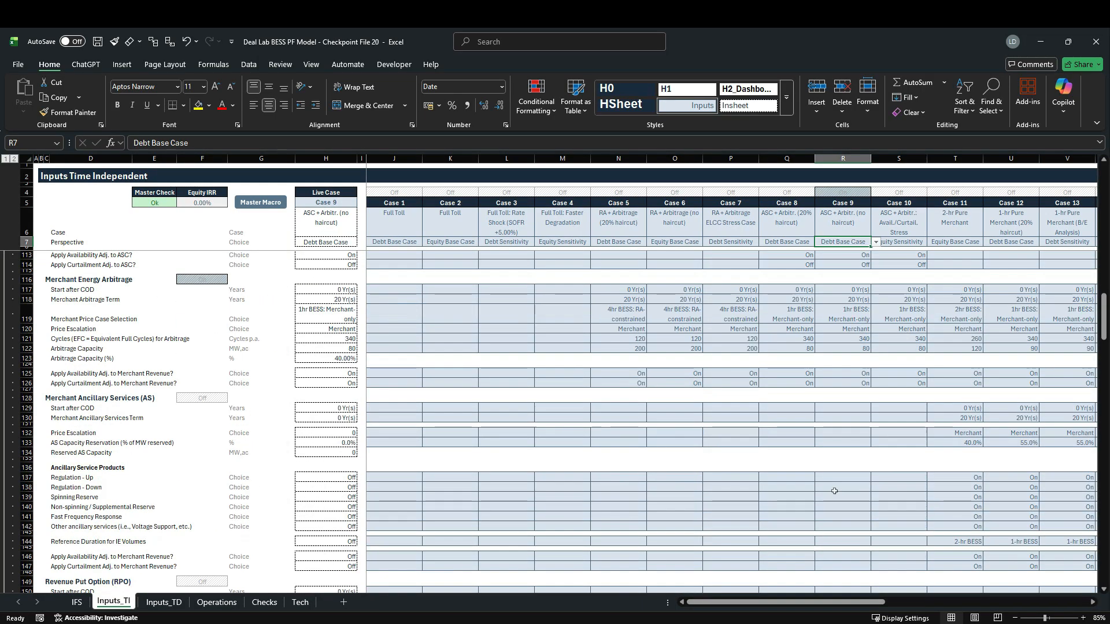
scroll(834, 491, "down", 20)
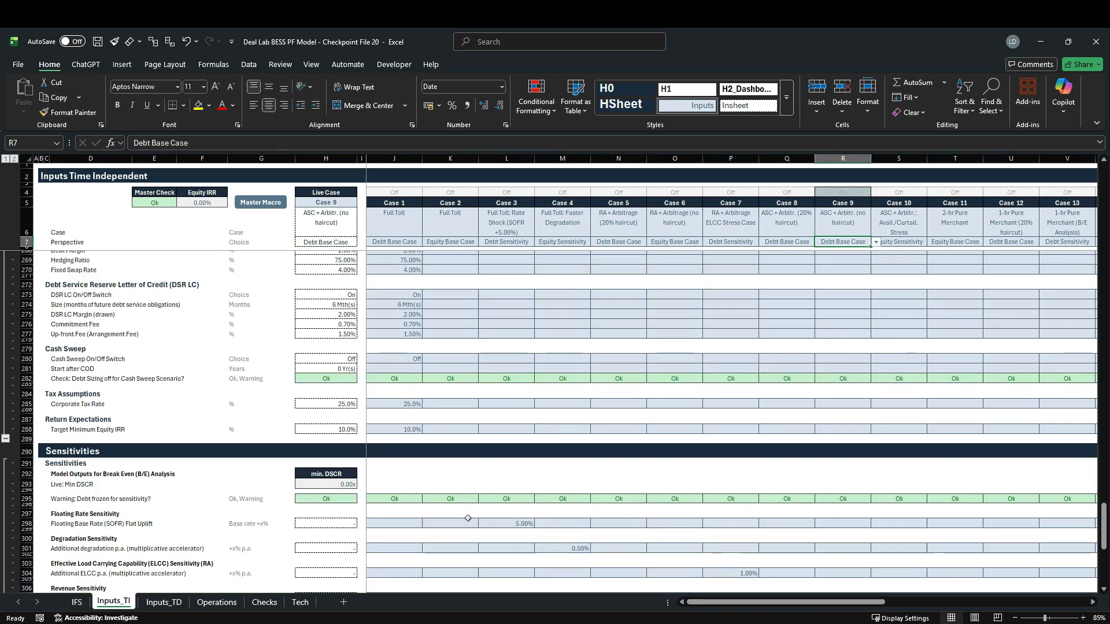
Step: Compare the Operations term loan figures with Case 9's row 150 on Inputs_TD, and run the Master Macro to hardcode its principal schedule
left_click(218, 603)
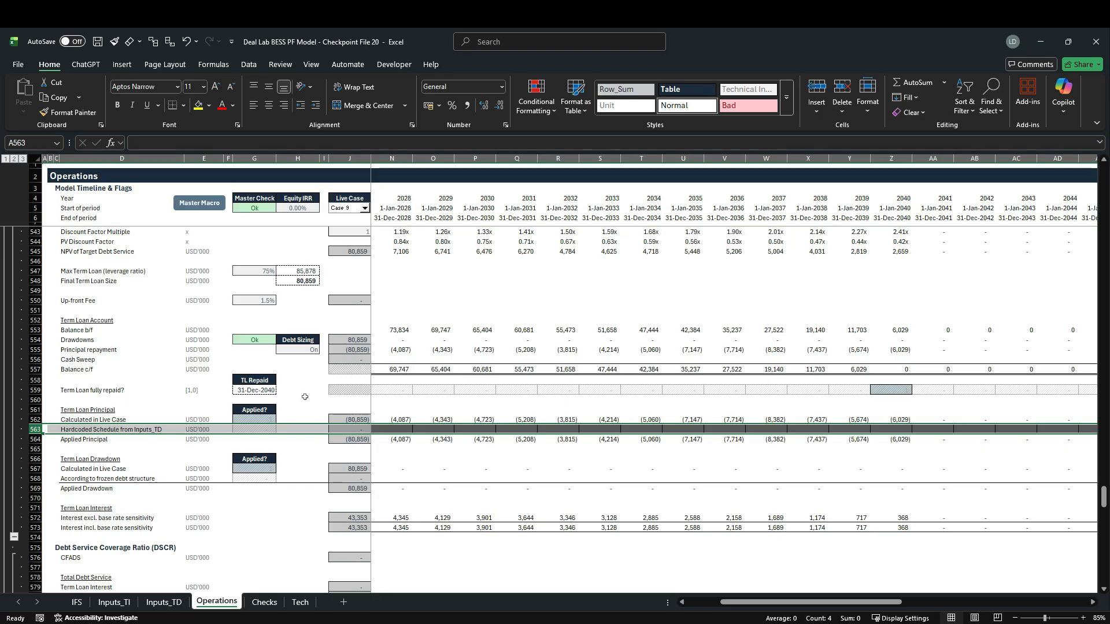
left_click(166, 603)
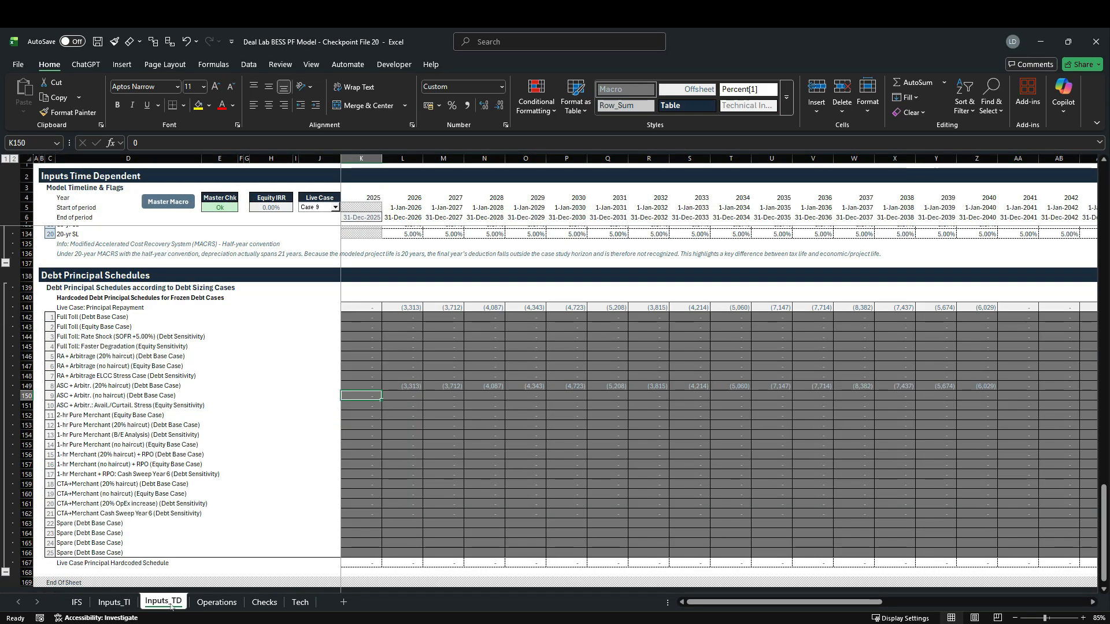
left_click(27, 396)
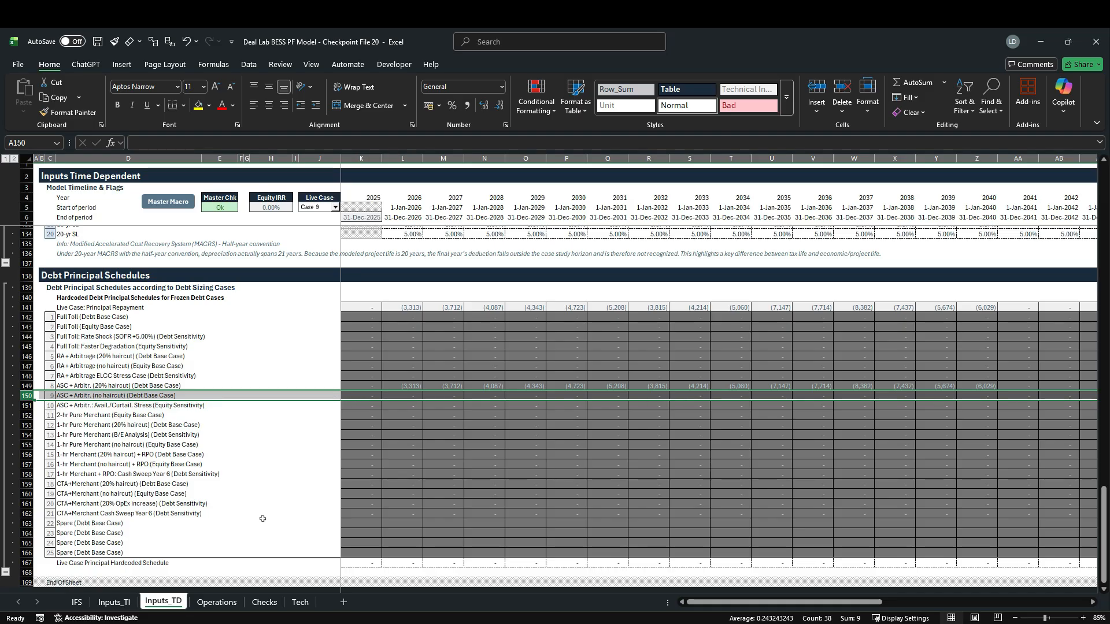
left_click(216, 603)
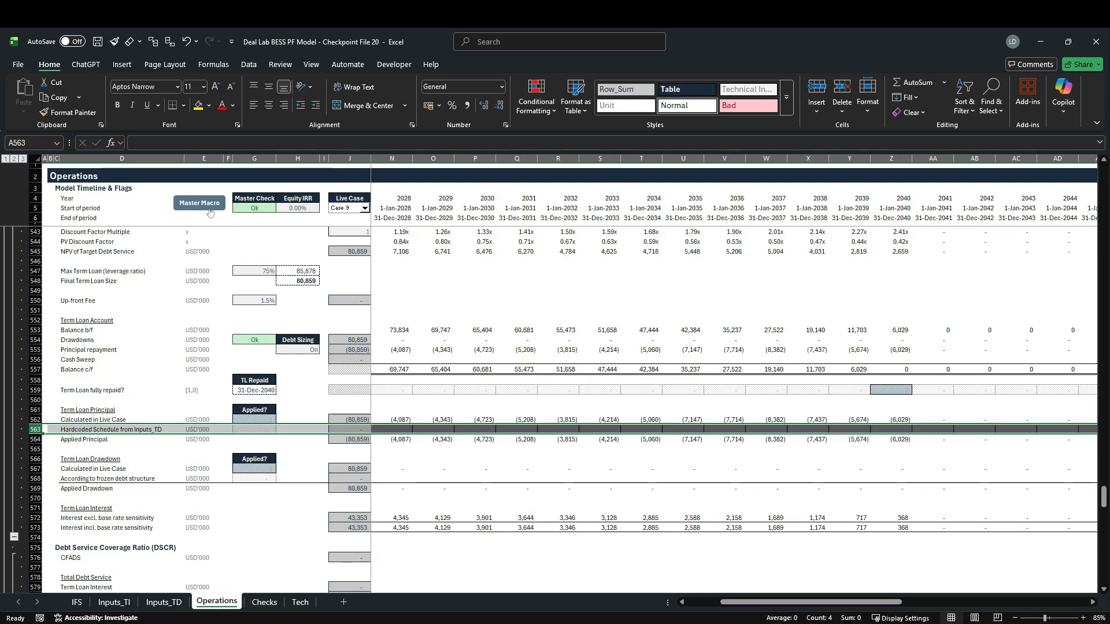
left_click(168, 605)
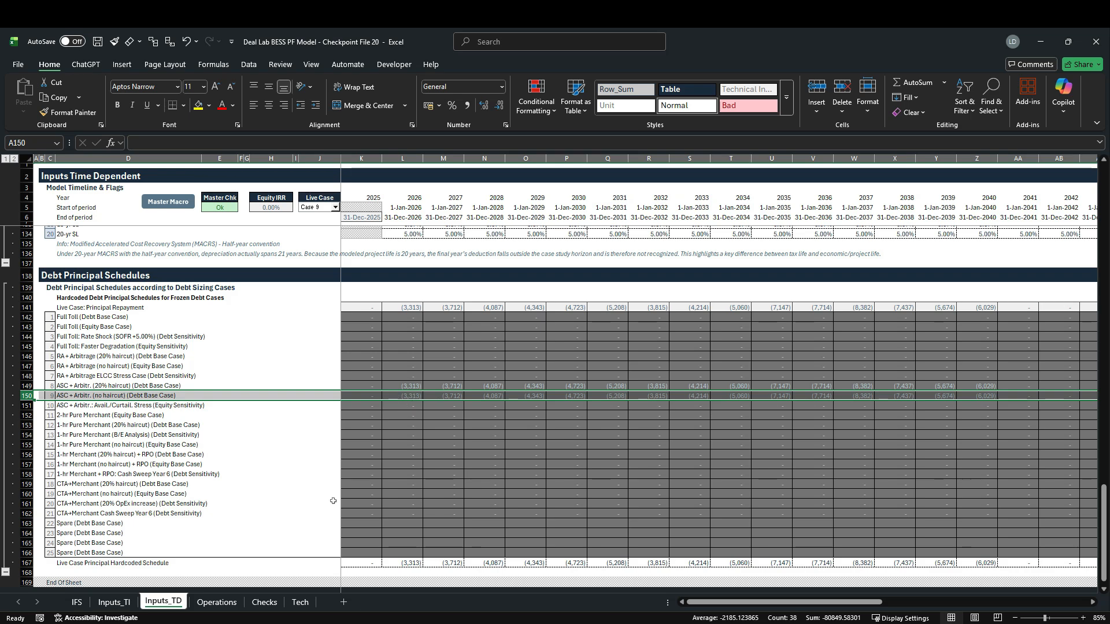
Step: On the Inputs_TI sheet, set Case 9's Perspective to Equity Base Case
left_click(115, 603)
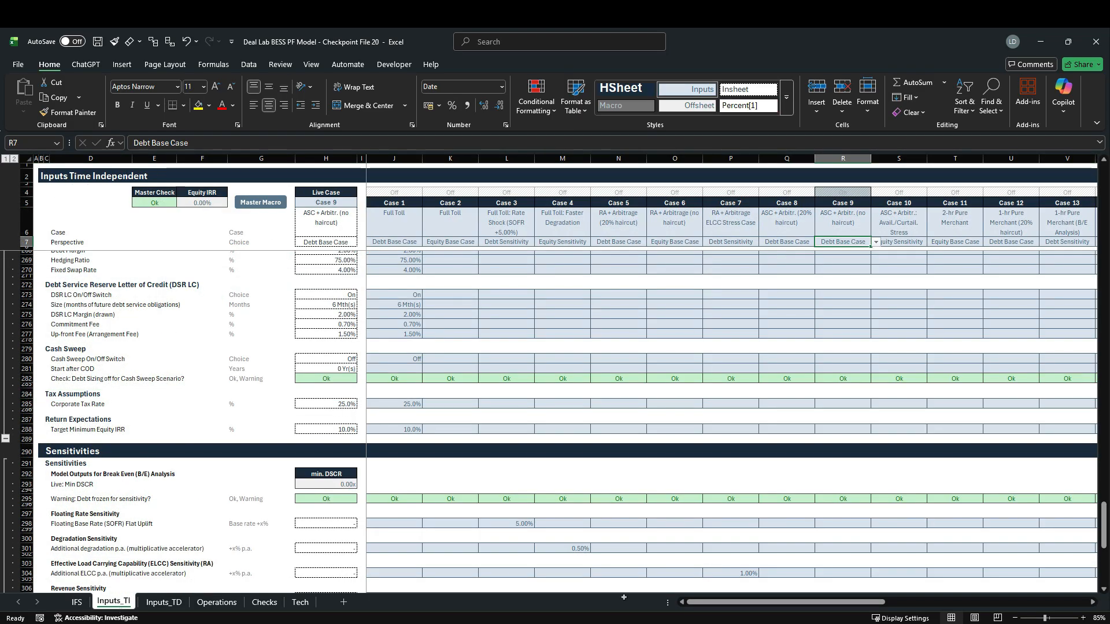
left_click(875, 242)
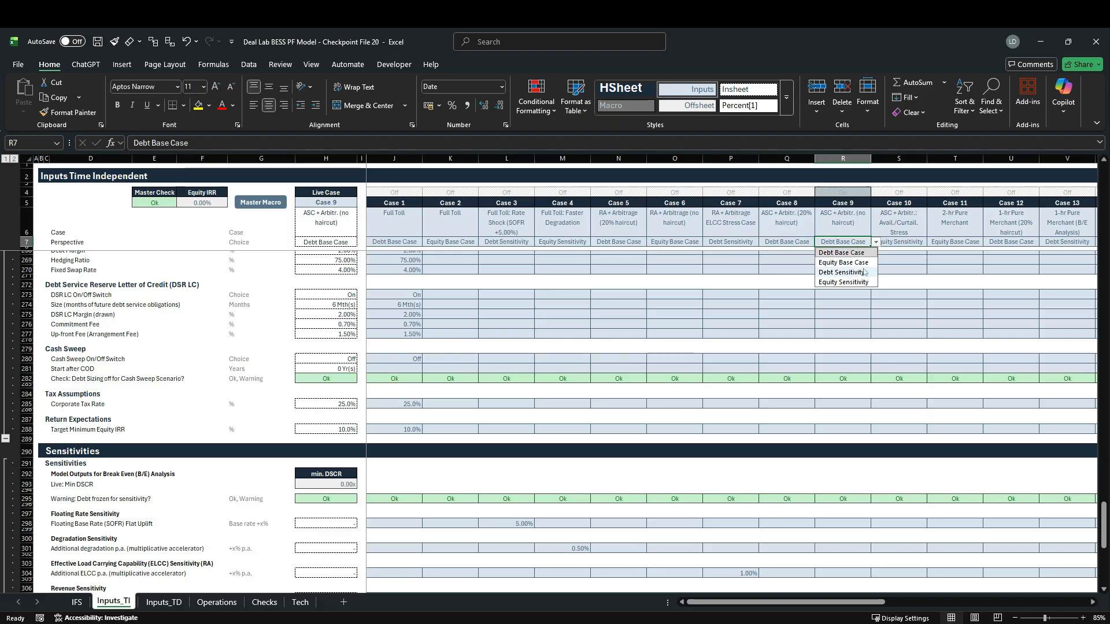
left_click(864, 263)
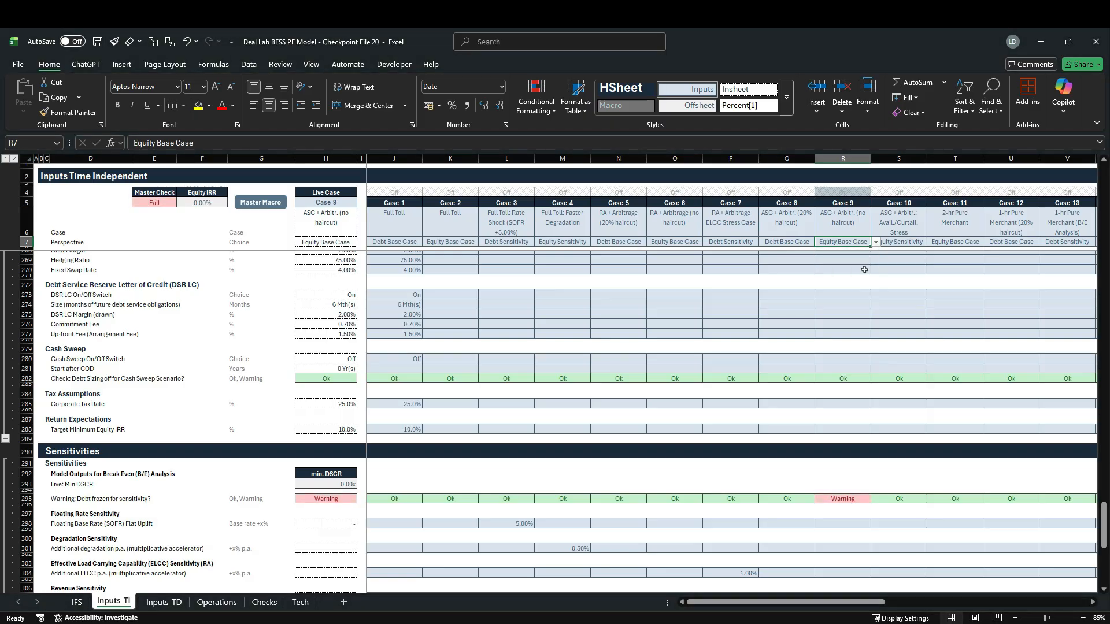
Step: Delete Case 9's Merchant Energy Arbitrage sensitivity in cell R310
scroll(836, 377, "down", 7)
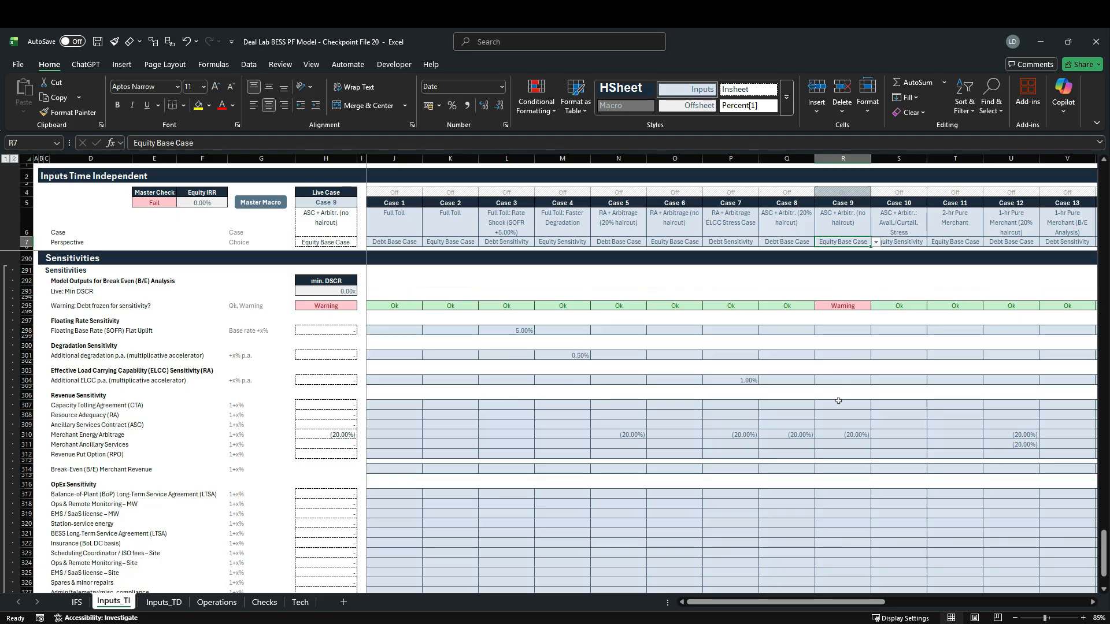
left_click(850, 436)
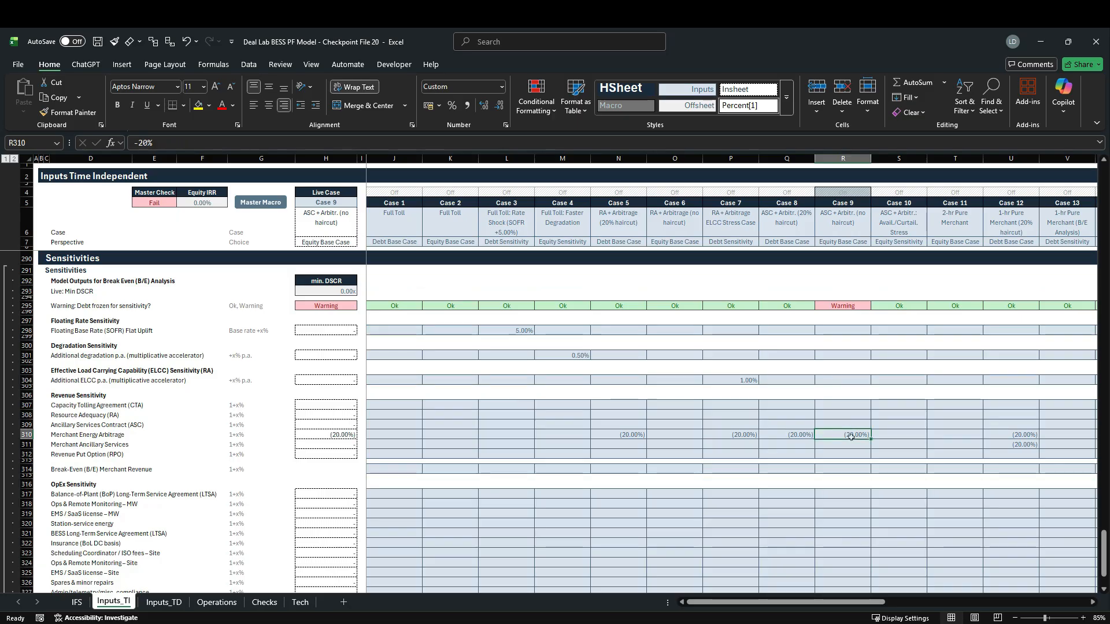
key("Delete")
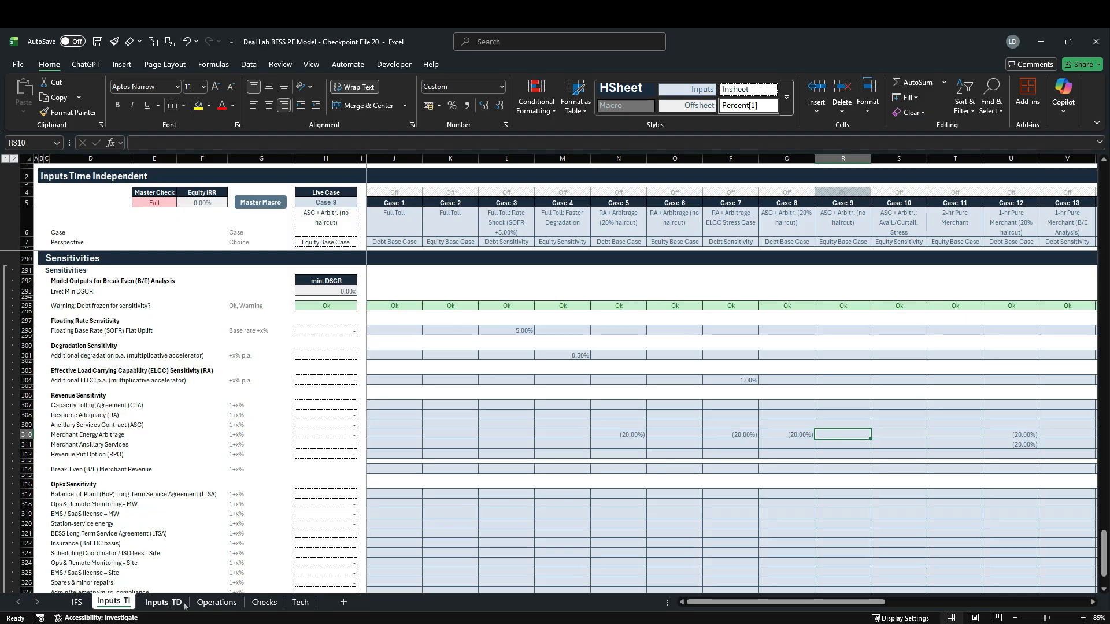
Step: On the Inputs_TI sheet, switch Case 9's Debt Sizing On/Off Switch in cell R254 to Off
left_click(214, 602)
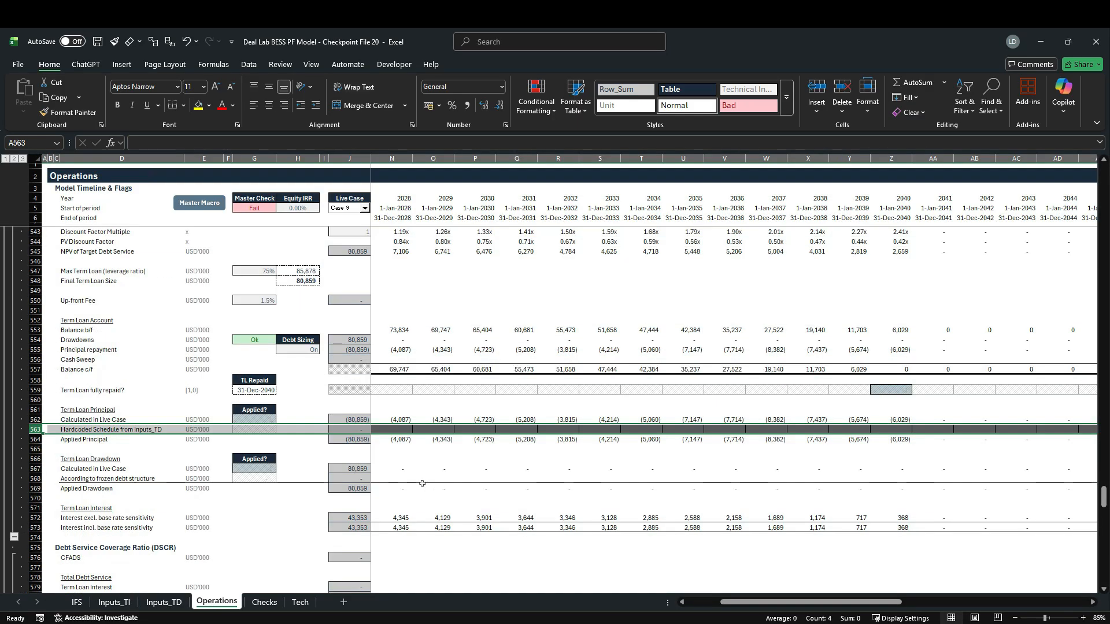
left_click(114, 602)
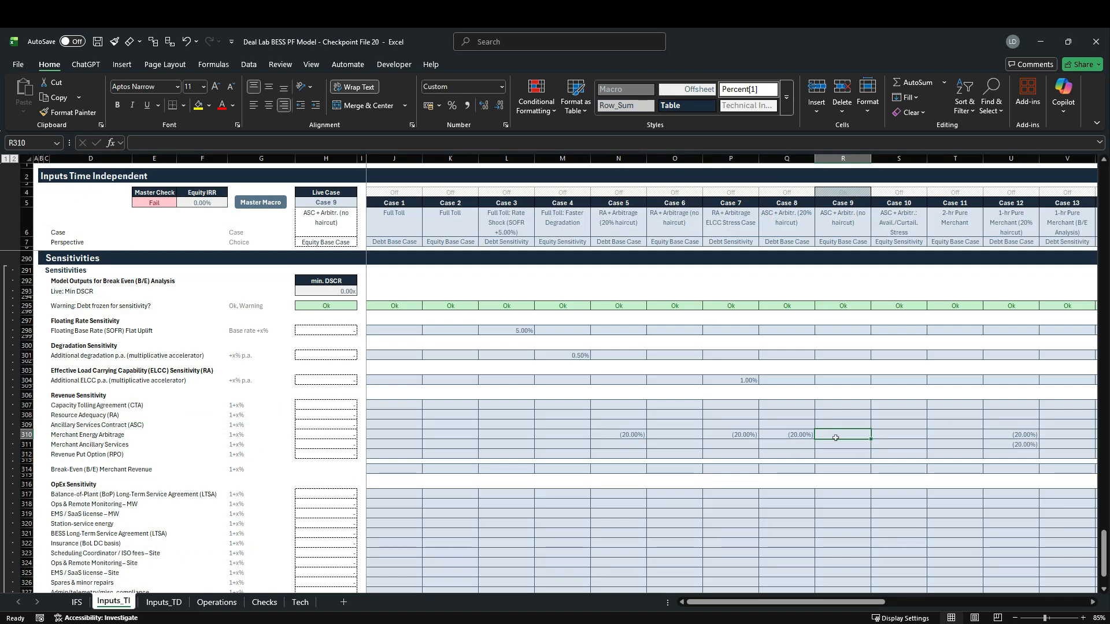
scroll(851, 497, "up", 9)
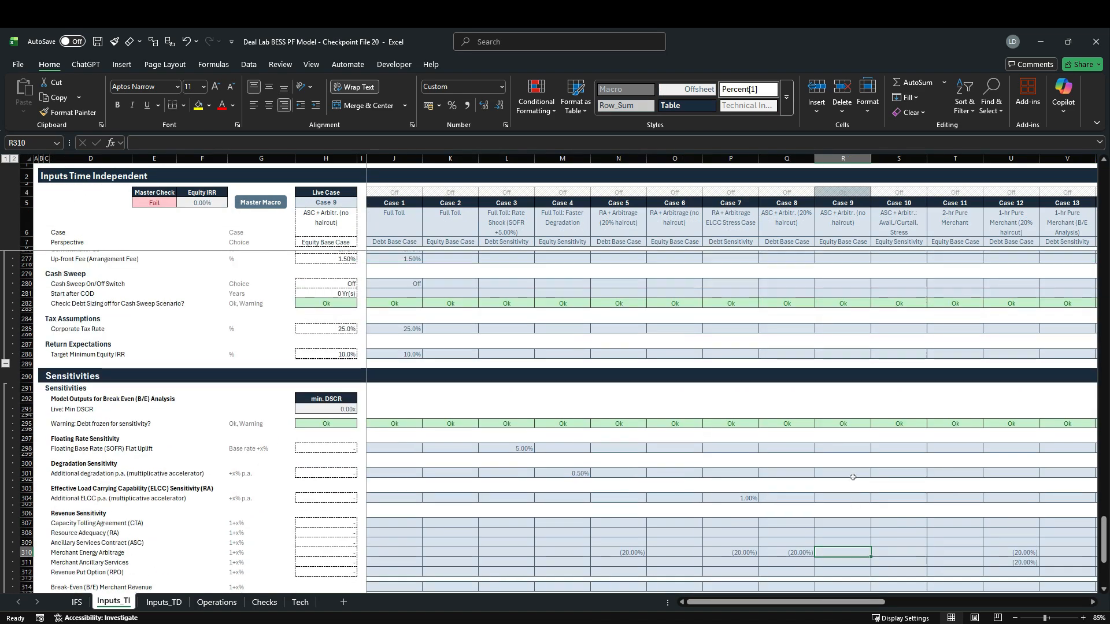
scroll(852, 511, "up", 9)
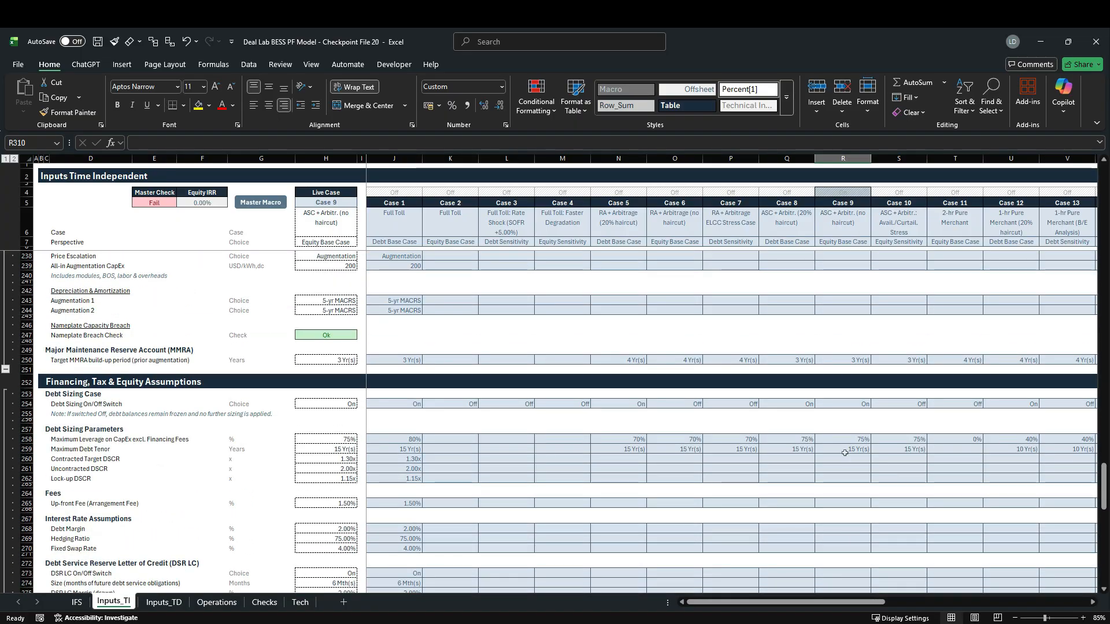
left_click(850, 406)
left_click(876, 404)
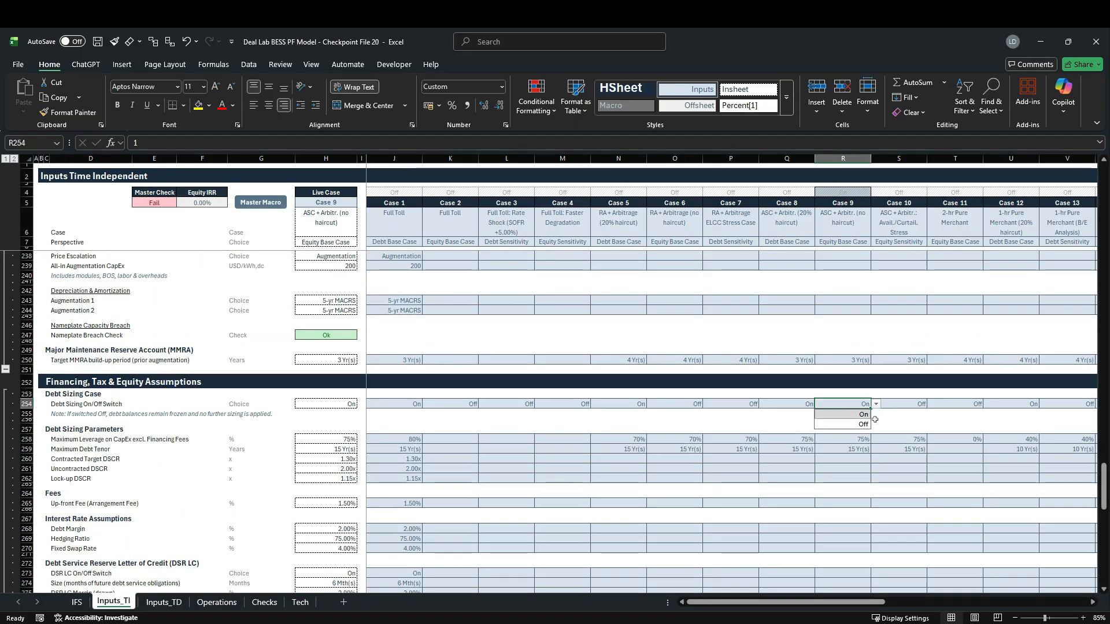
left_click(864, 425)
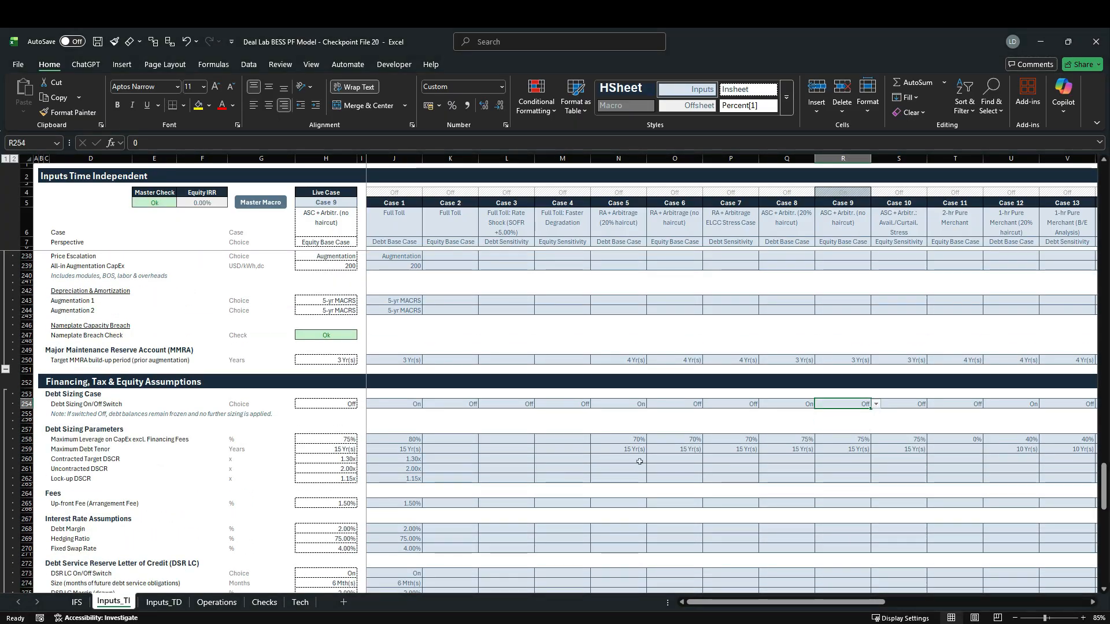
Step: In Operations cell K563, start an XLOOKUP for the hardcoded principal schedule with the period end date K$6 as lookup value
left_click(217, 603)
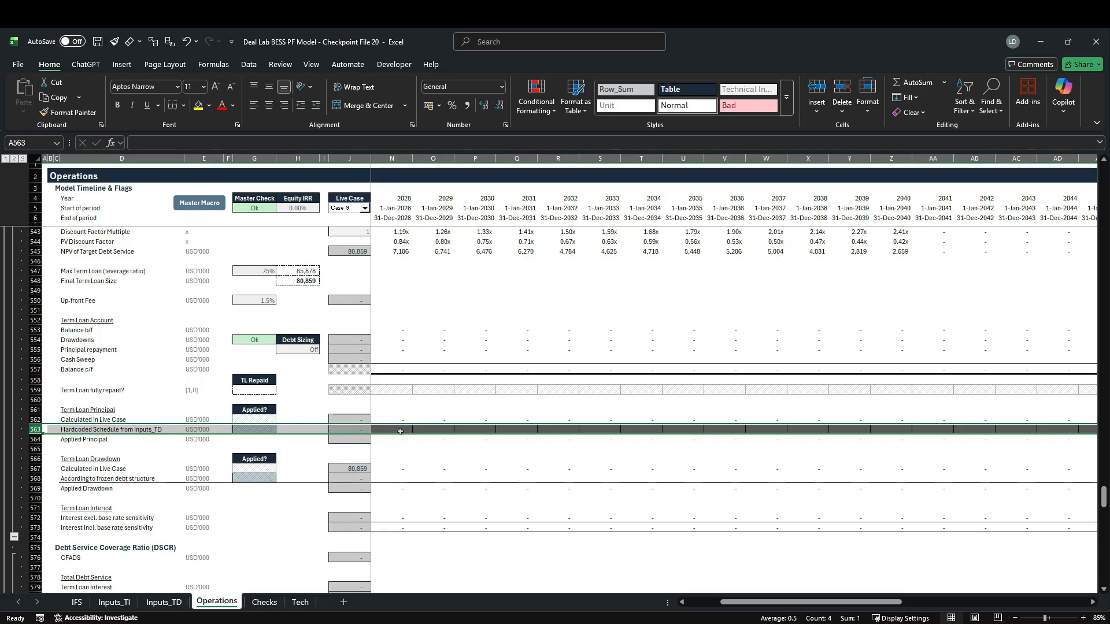
left_click(362, 432)
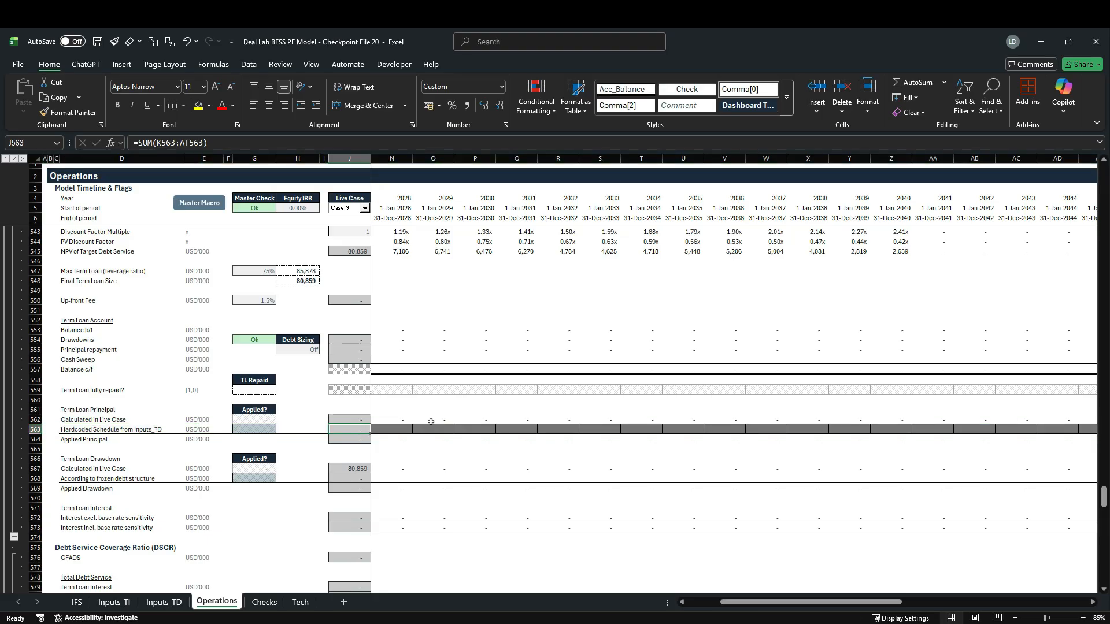
key("Right")
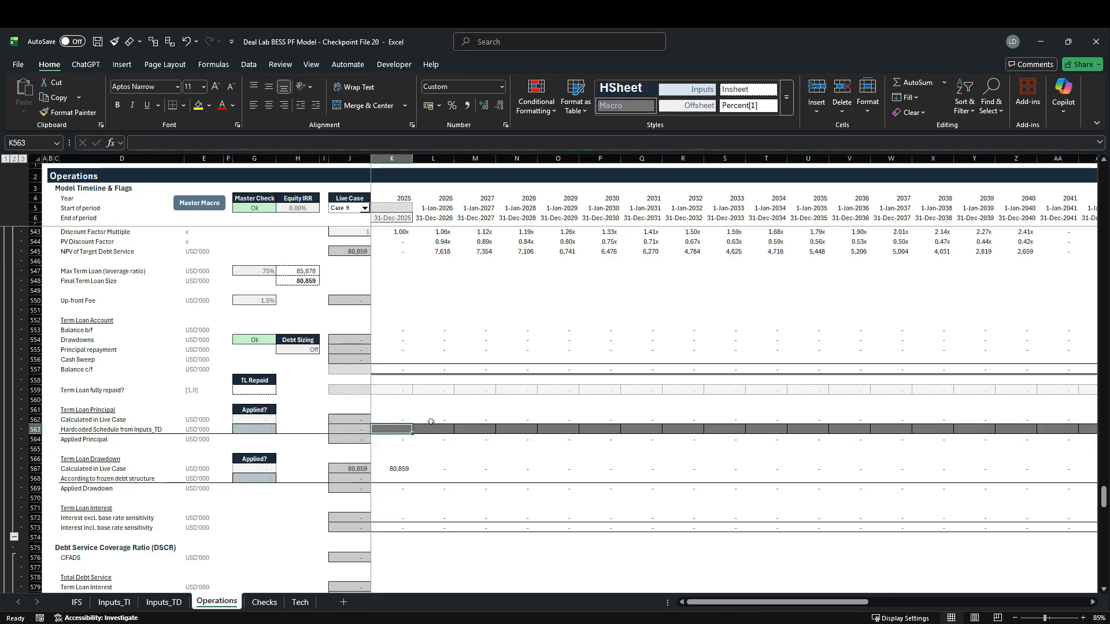
type("=XLOOKUP(")
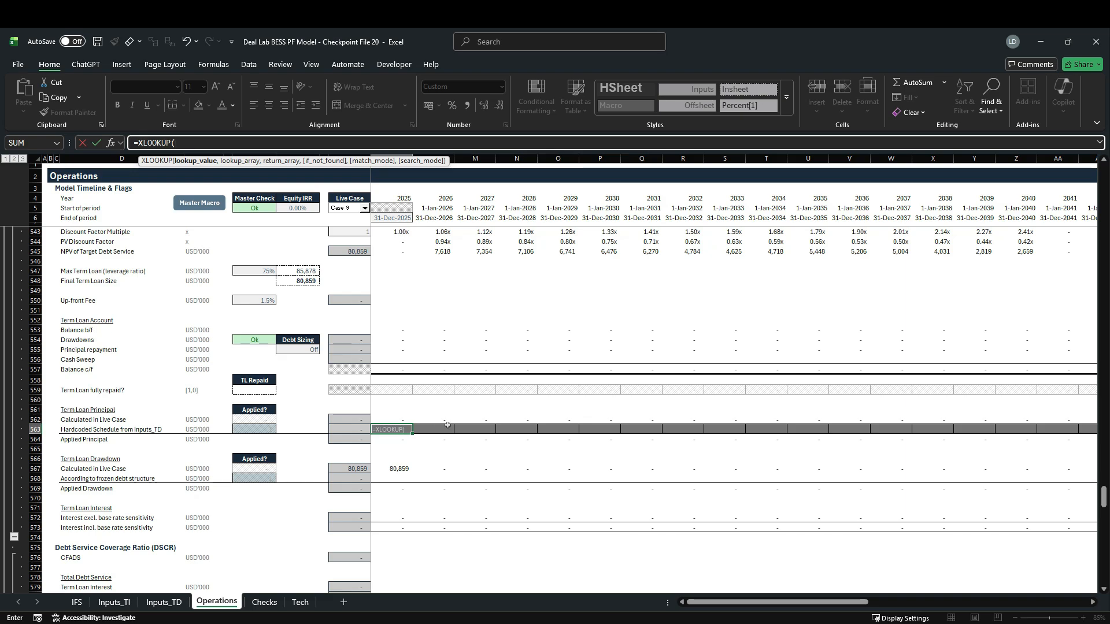
left_click(410, 219)
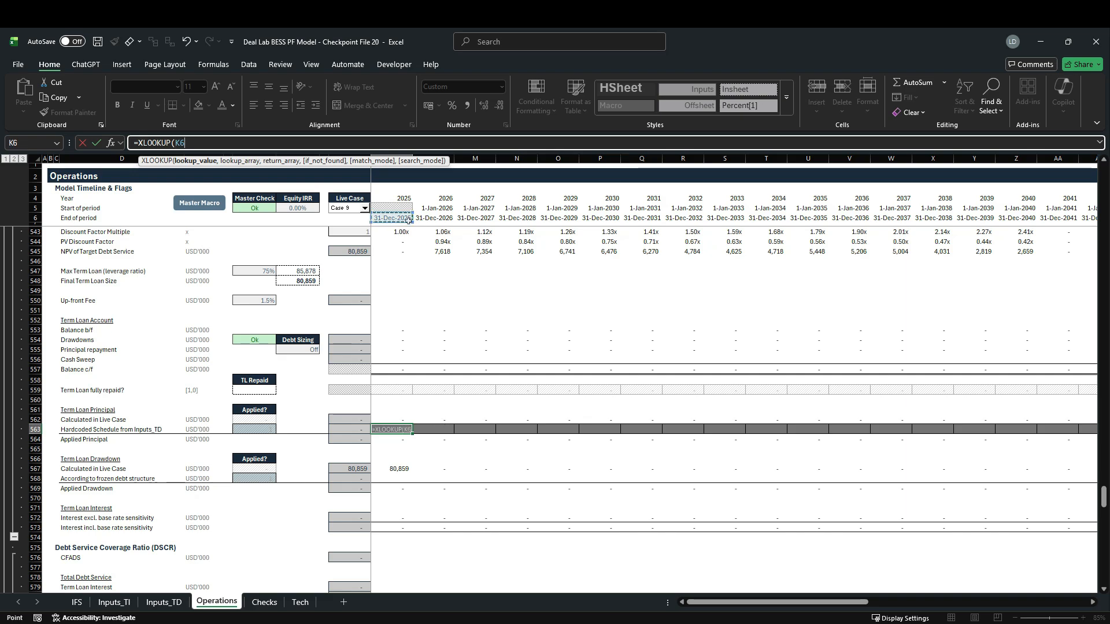
key("F4")
key("F4")
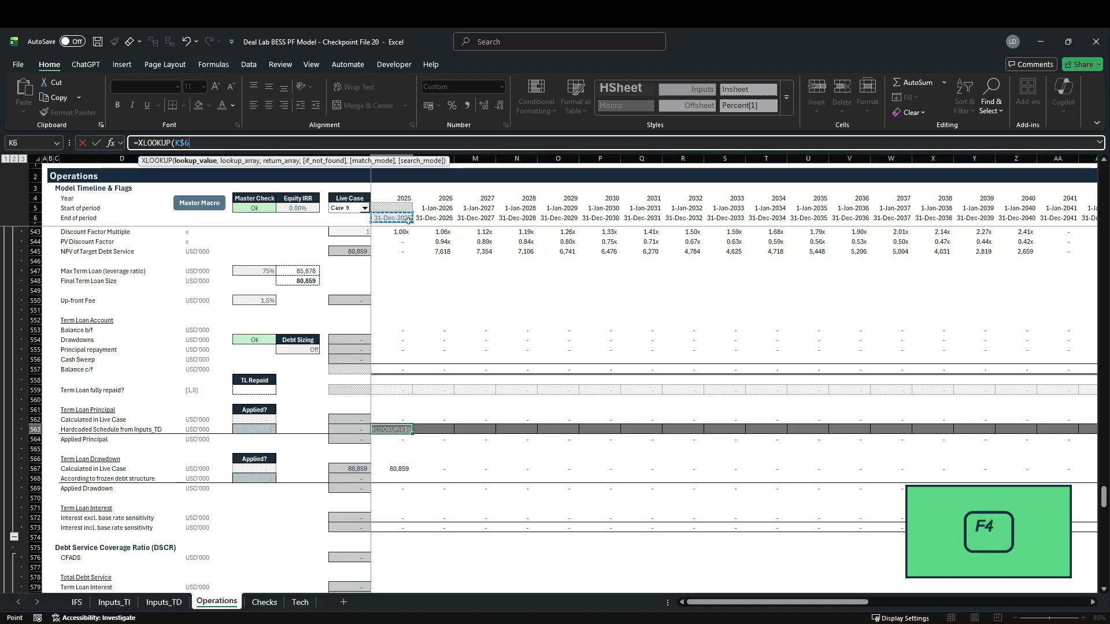
type(",")
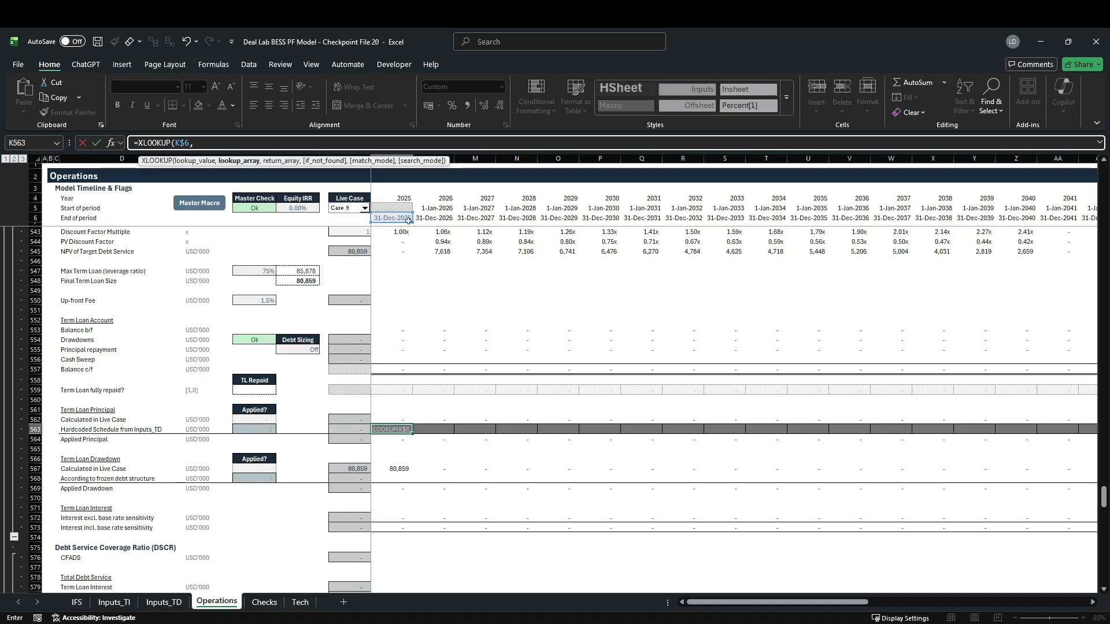
Step: Set the XLOOKUP's lookup array to the Inputs_TD end-of-period dates as the absolute range $K$6:$AT$6
left_click(180, 603)
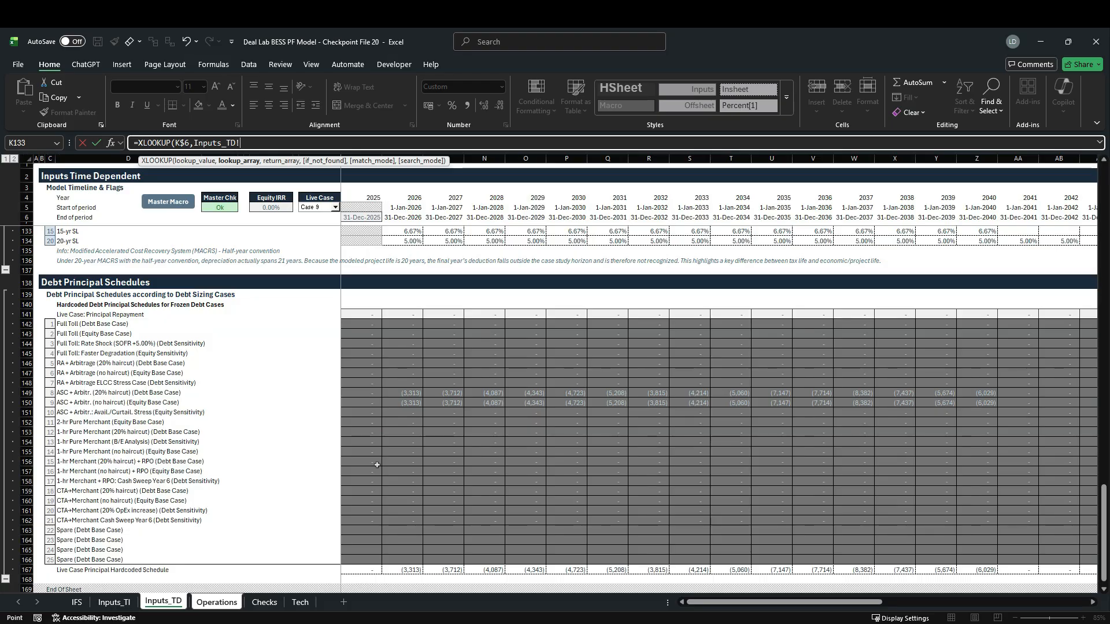
left_click(361, 219)
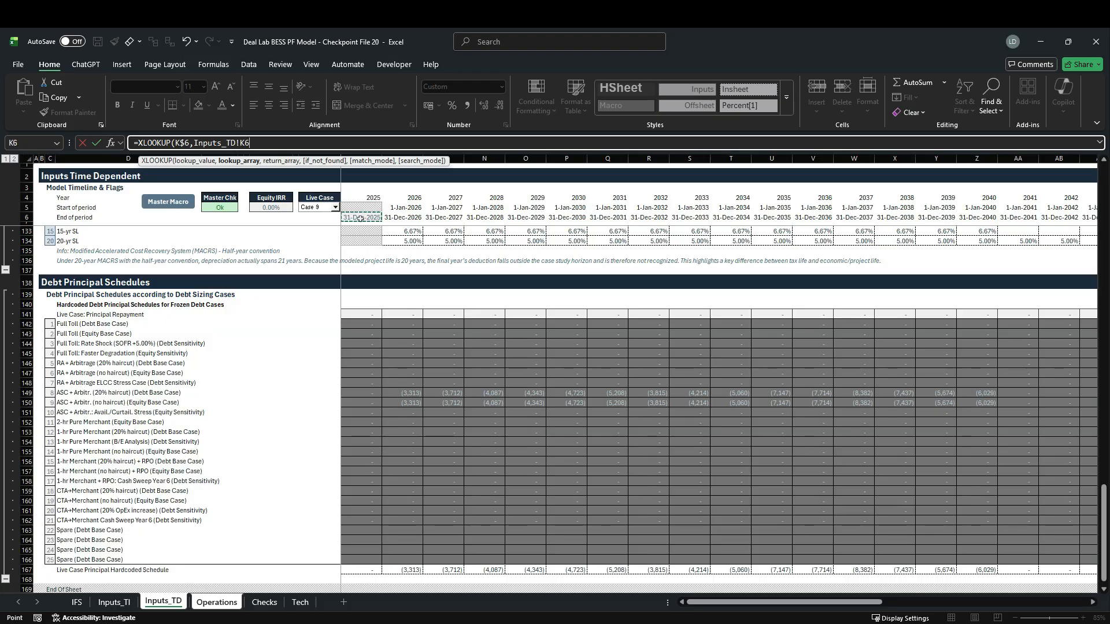
key("ctrl+shift+Right")
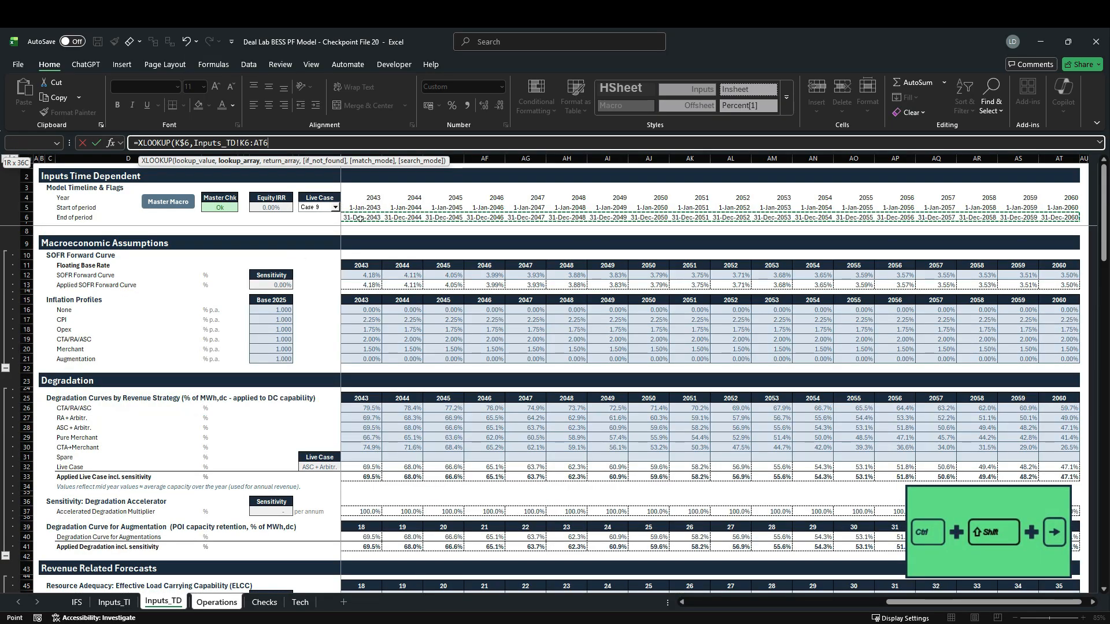
key("F4")
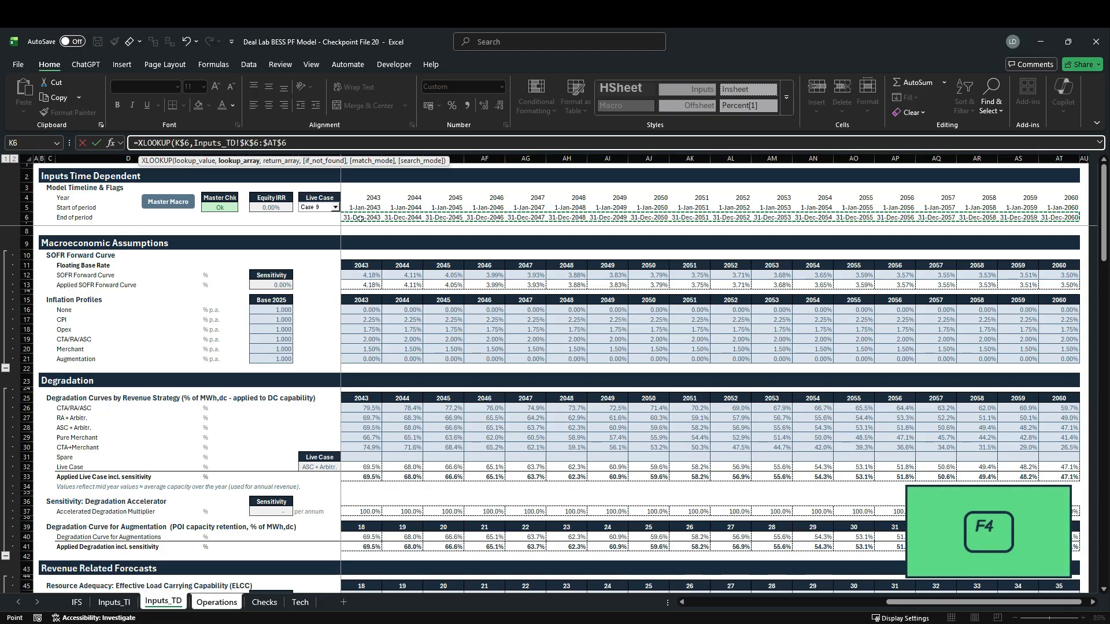
type(",")
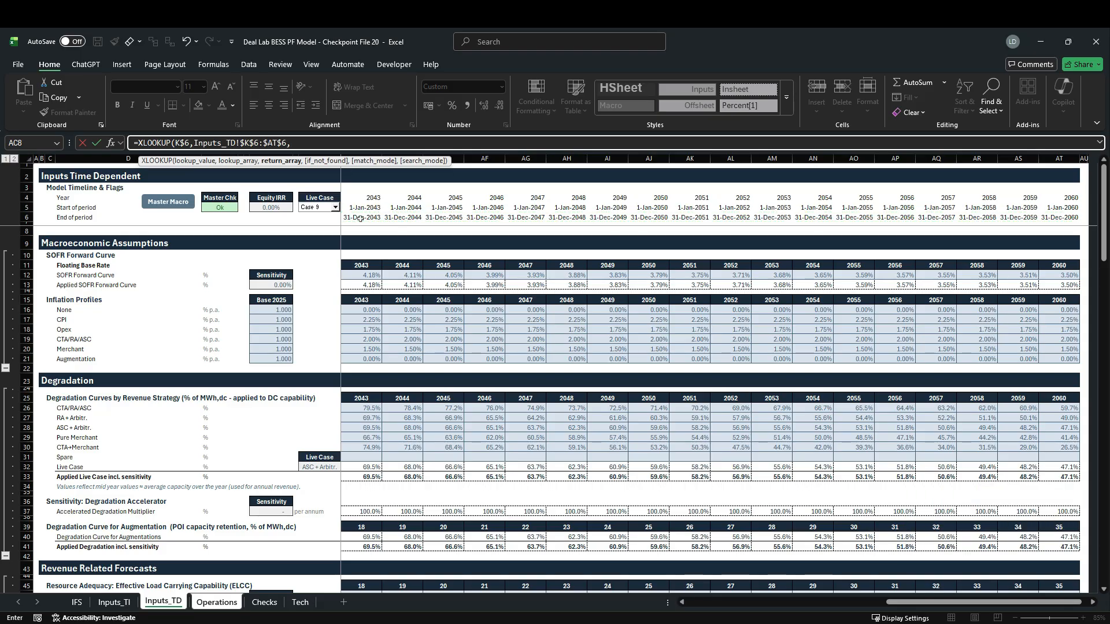
Step: Set the XLOOKUP's return array to the Live Case Principal Hardcoded Schedule on Inputs_TD, absolute range $K$167:$AT$167
scroll(216, 425, "down", 20)
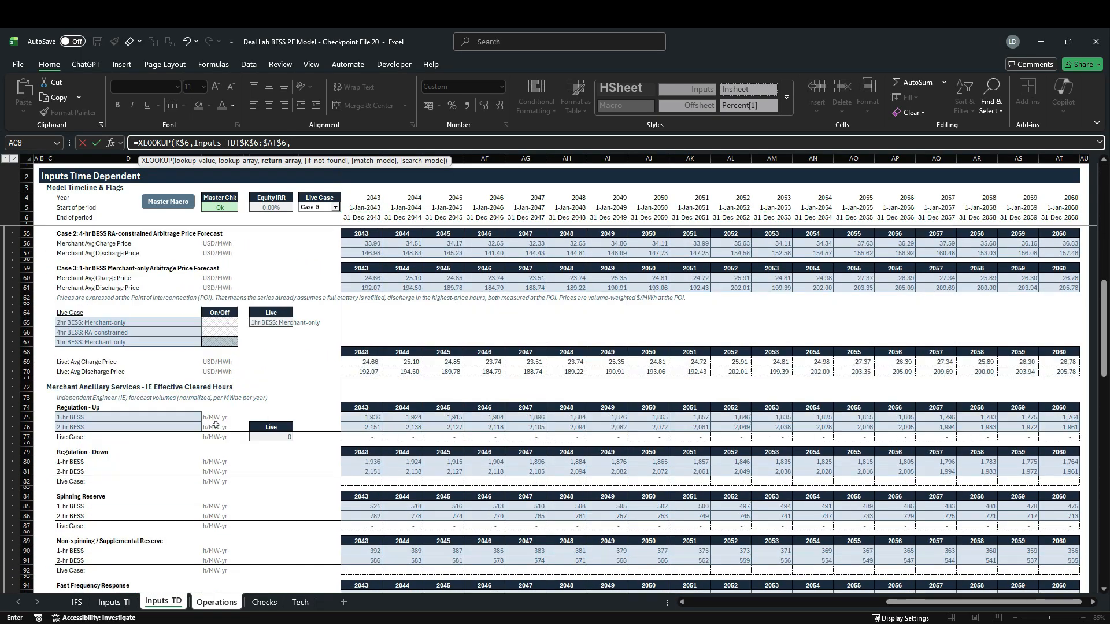
scroll(216, 424, "down", 20)
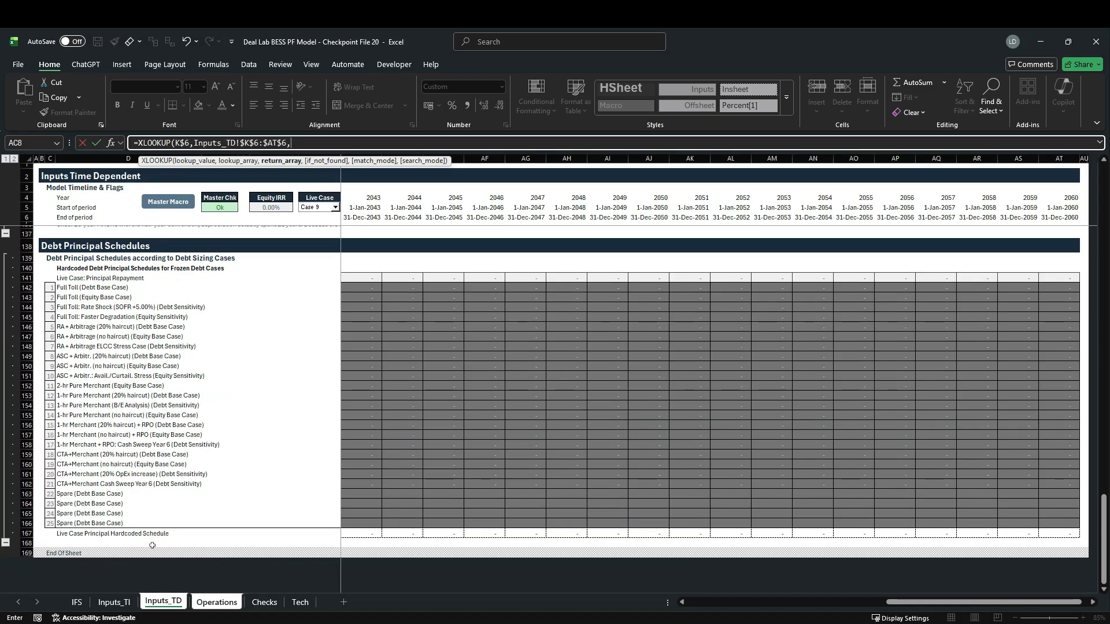
left_click(334, 533)
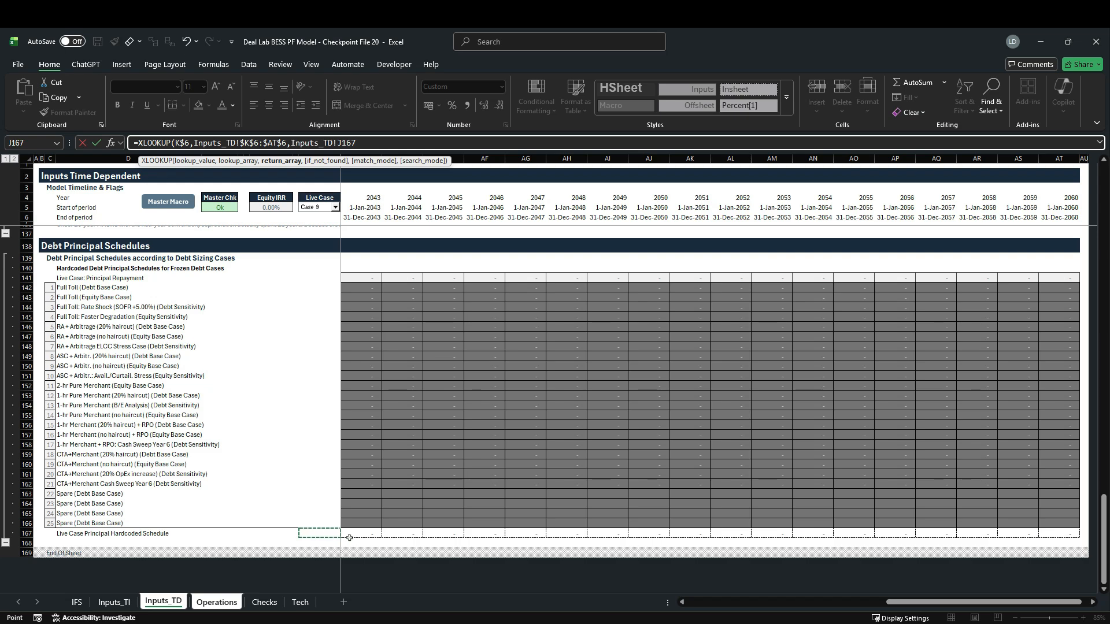
key("Right")
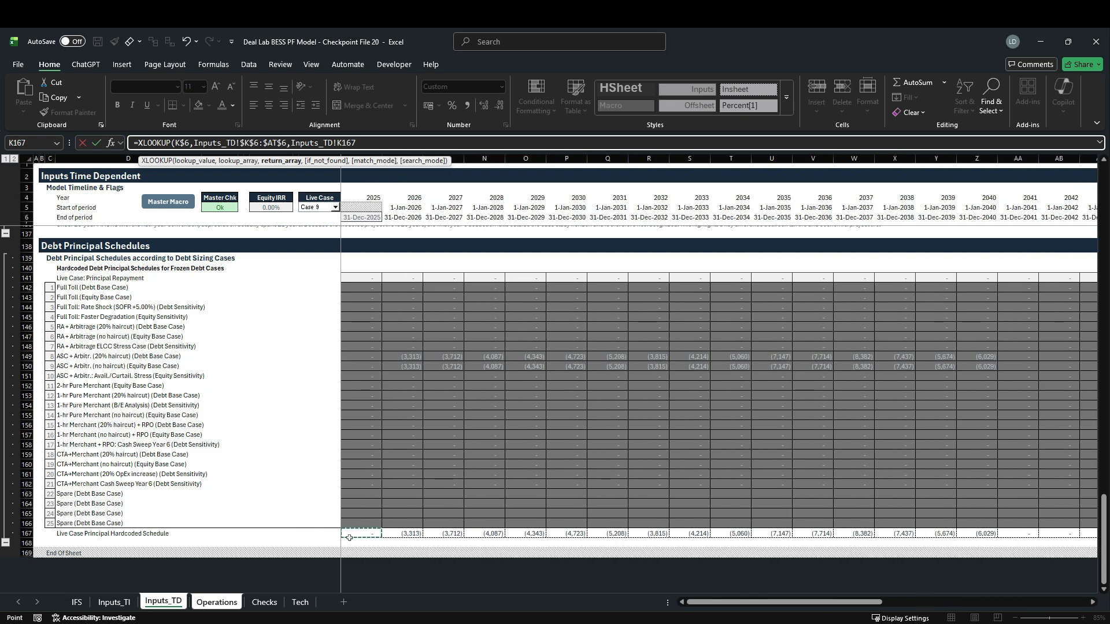
key("ctrl+shift+Right")
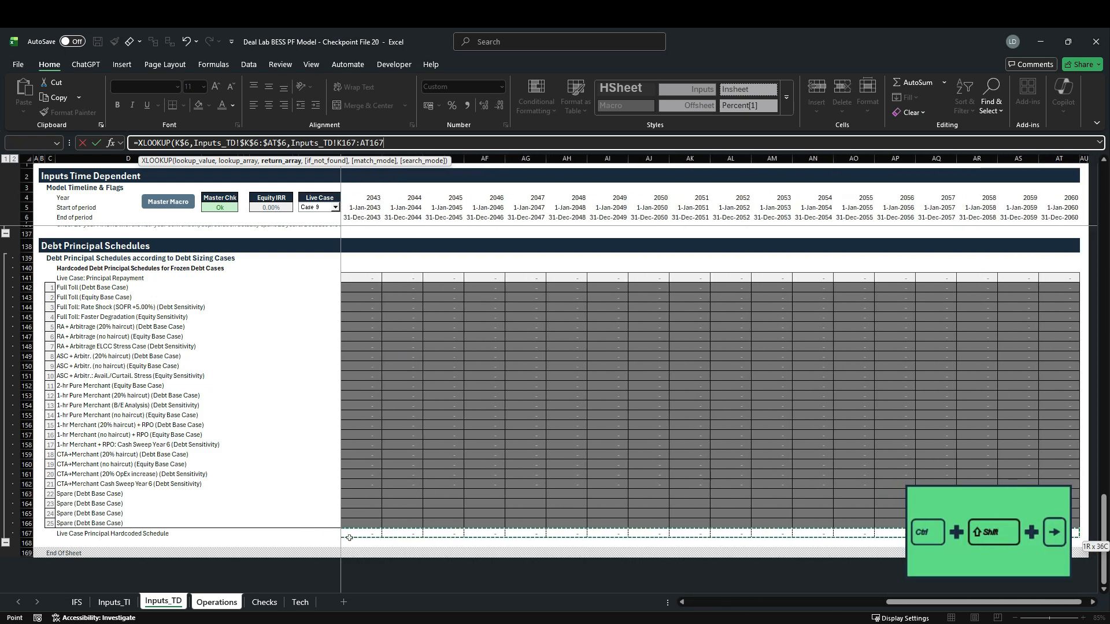
key("F4")
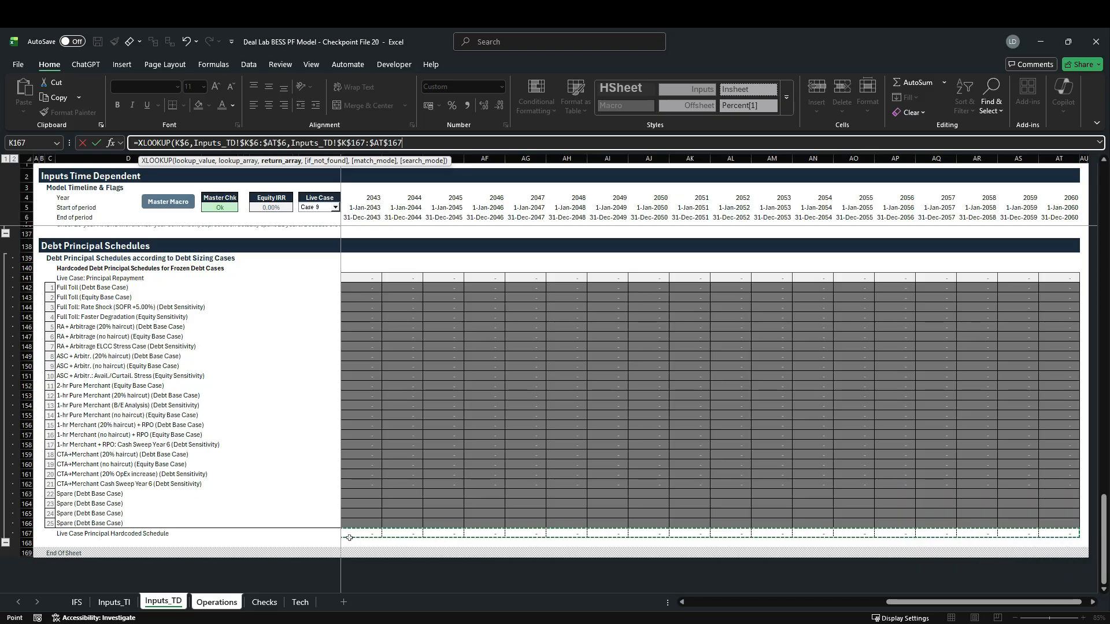
Step: Complete the XLOOKUP with 0 if not found and exact match 0, and fill it across row 563 from K to AT
type(",0")
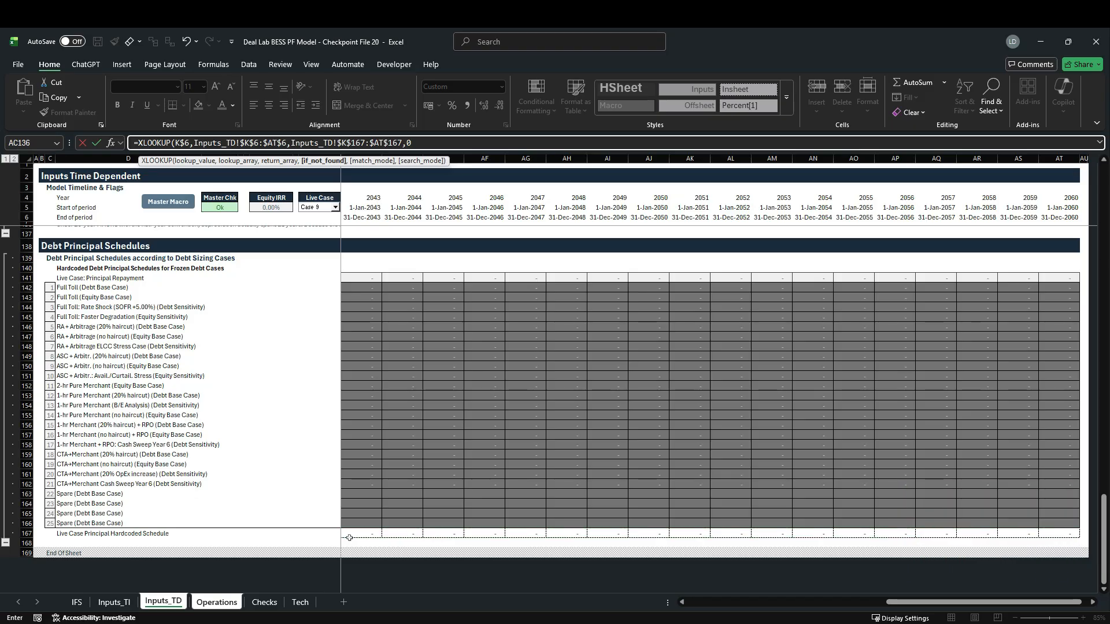
type(",0")
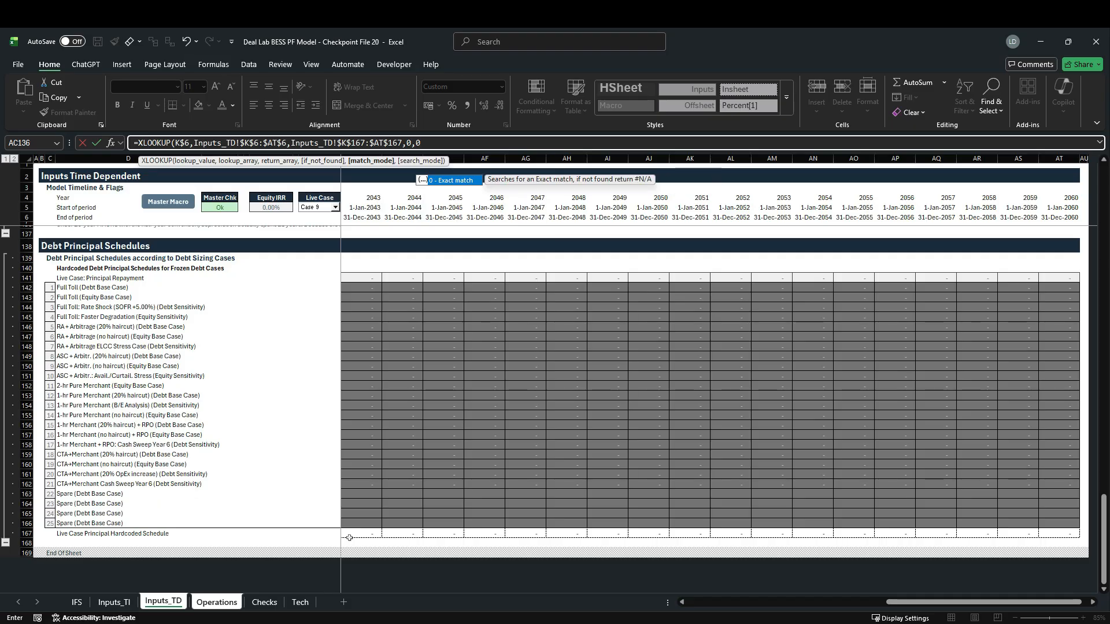
key("Tab")
type(")")
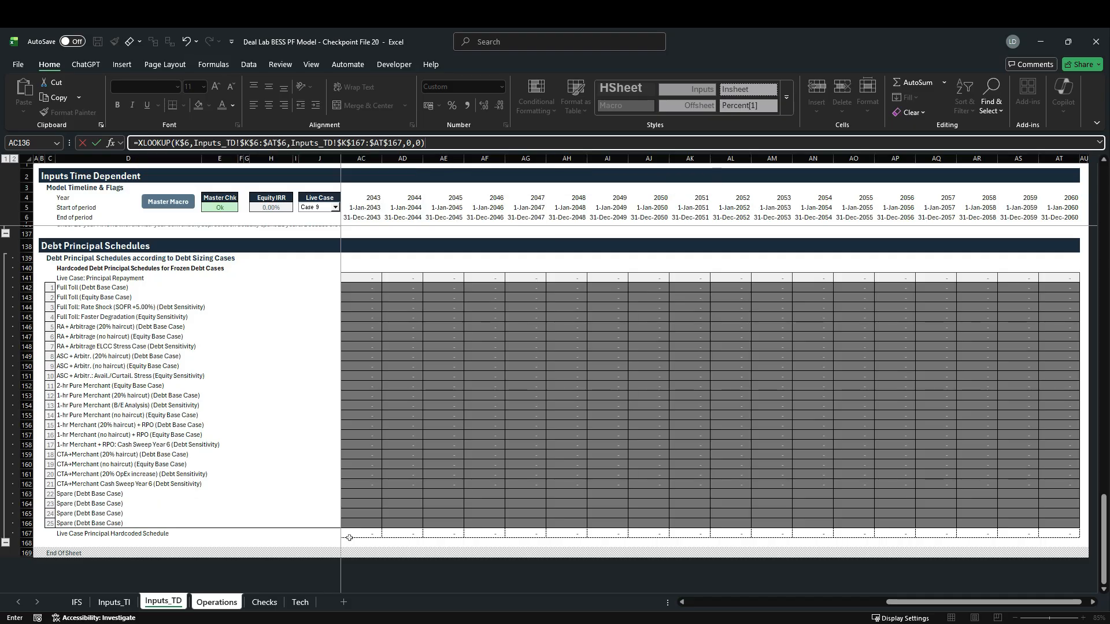
key("Return")
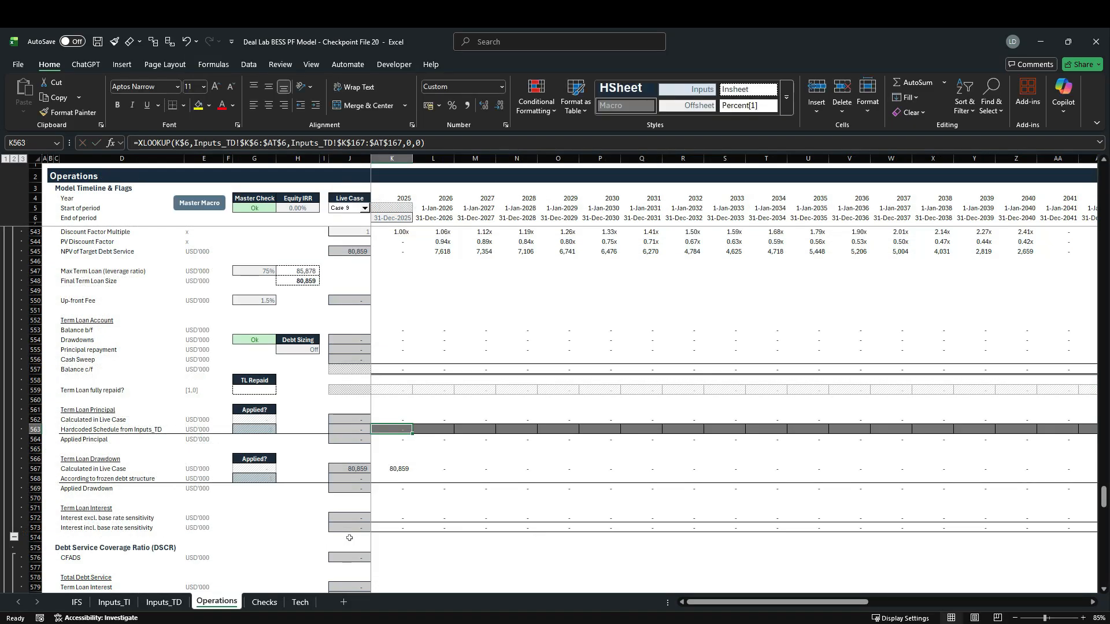
key("ctrl+shift+Right")
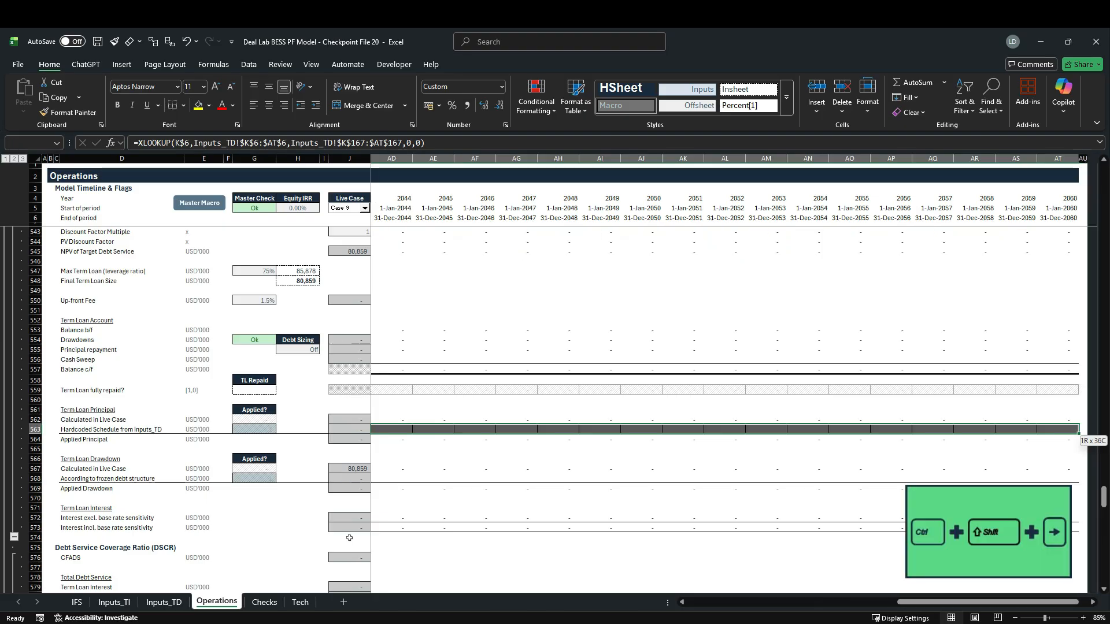
key("ctrl+r")
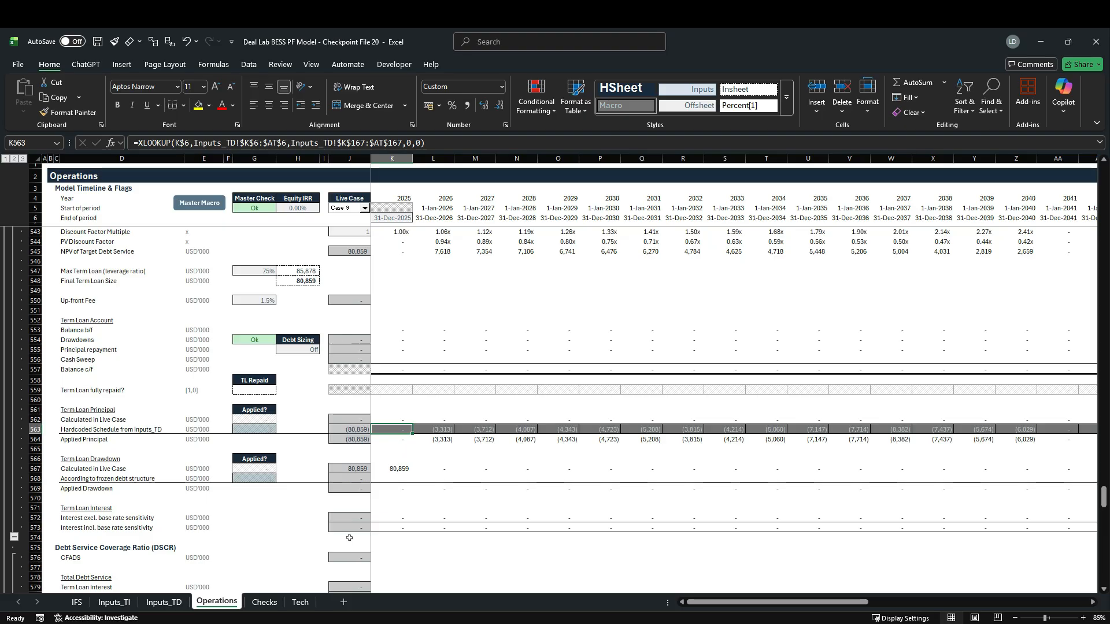
Step: Review the live-case XLOOKUP formula in row 167 of Inputs_TD, including cell M167, and return to the Operations sheet
key("ctrl+Page_Up")
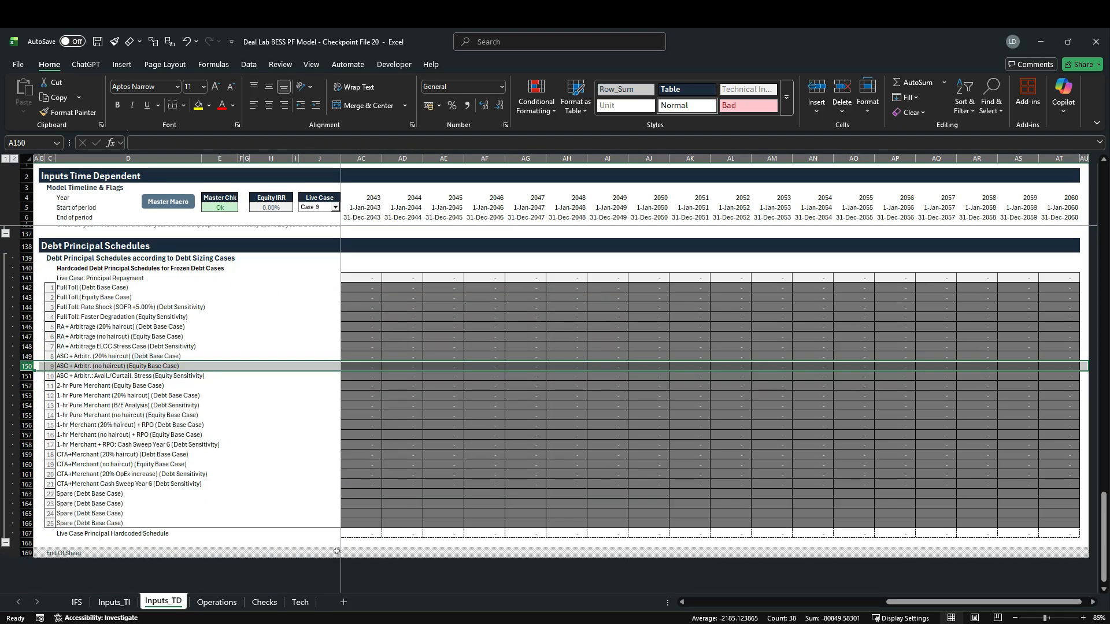
left_click(333, 538)
key("Right")
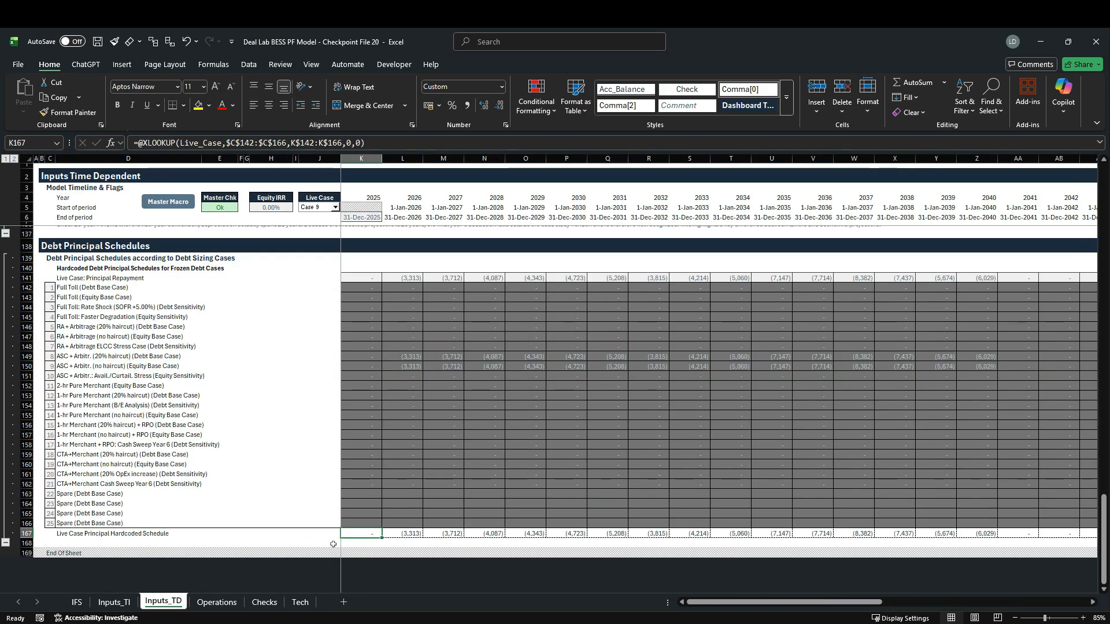
double_click(449, 534)
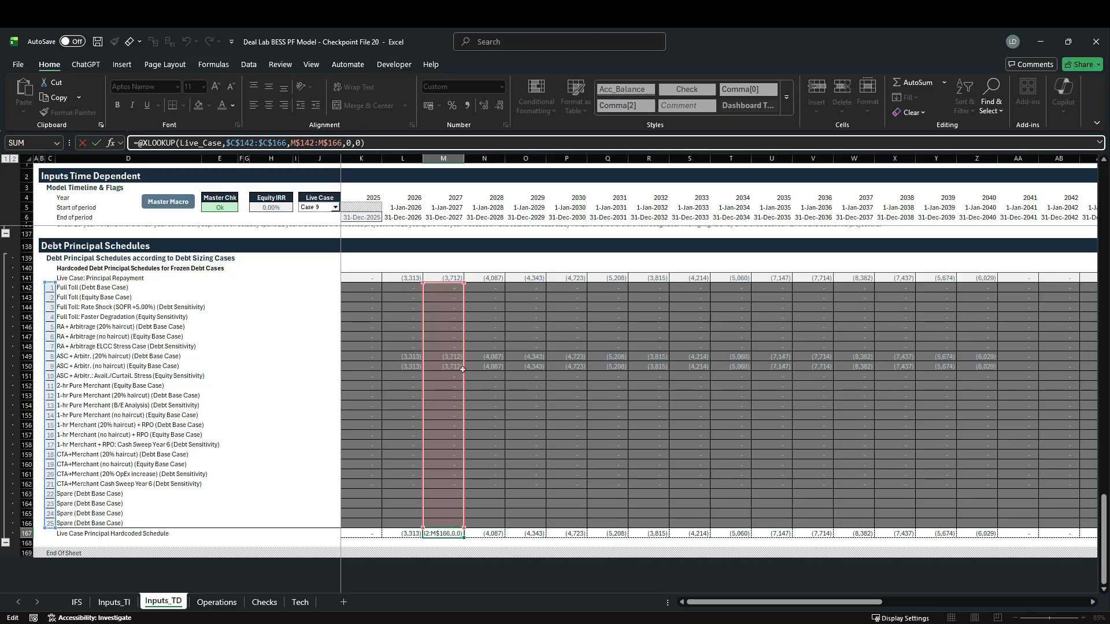
key("ctrl+Return")
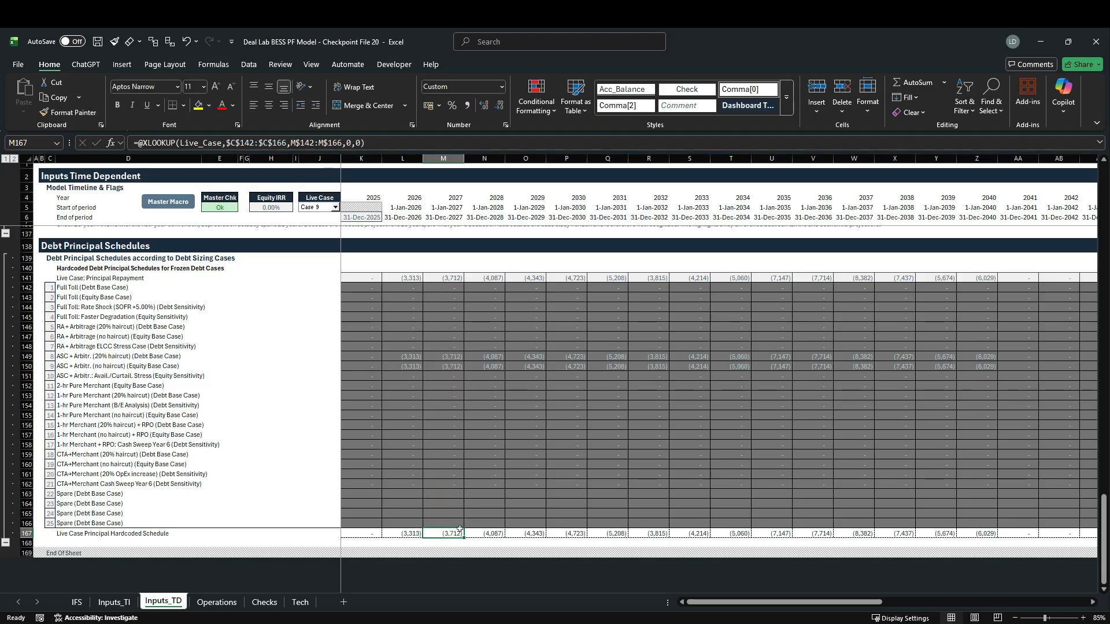
left_click(217, 602)
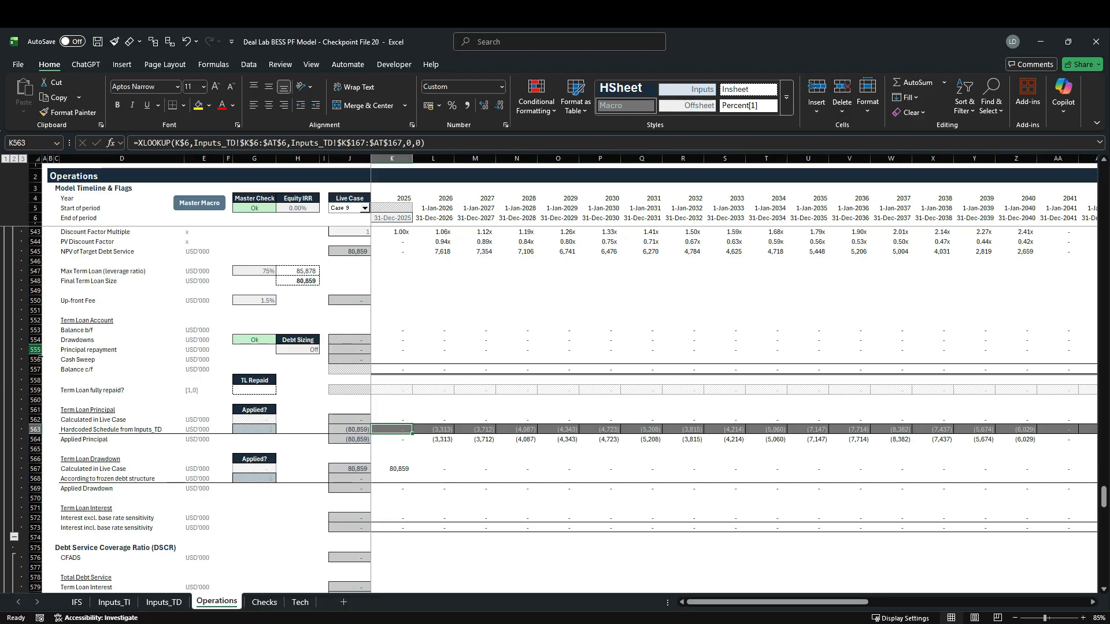
Step: In K568, begin the frozen-structure drawdown formula with the negative of the hardcoded principal schedule total, as absolute reference $J$563
left_click(36, 350)
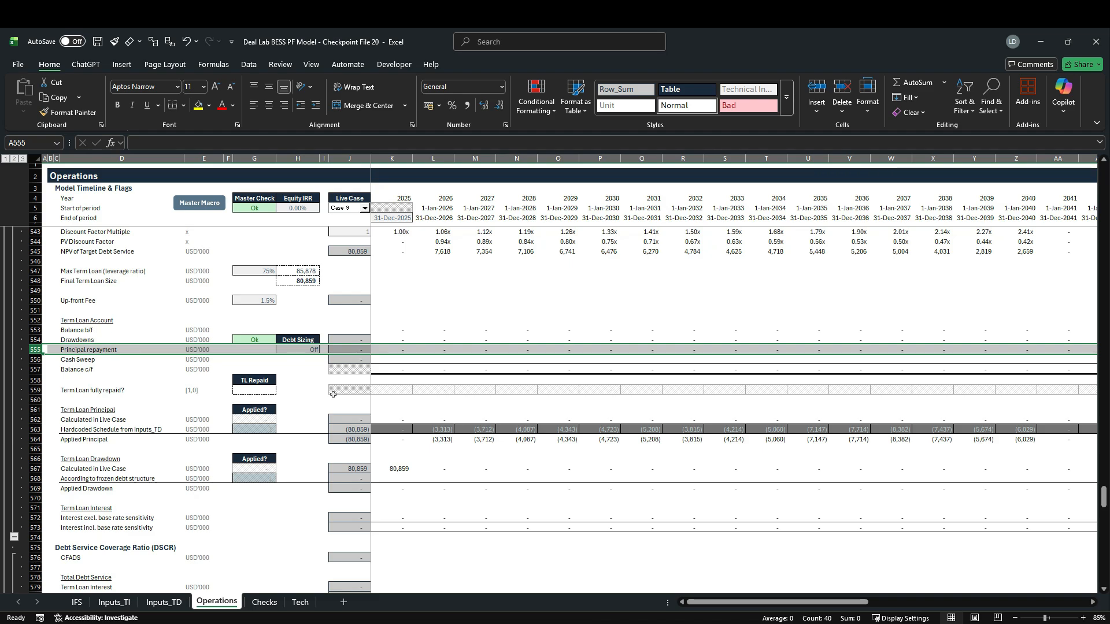
left_click(36, 478)
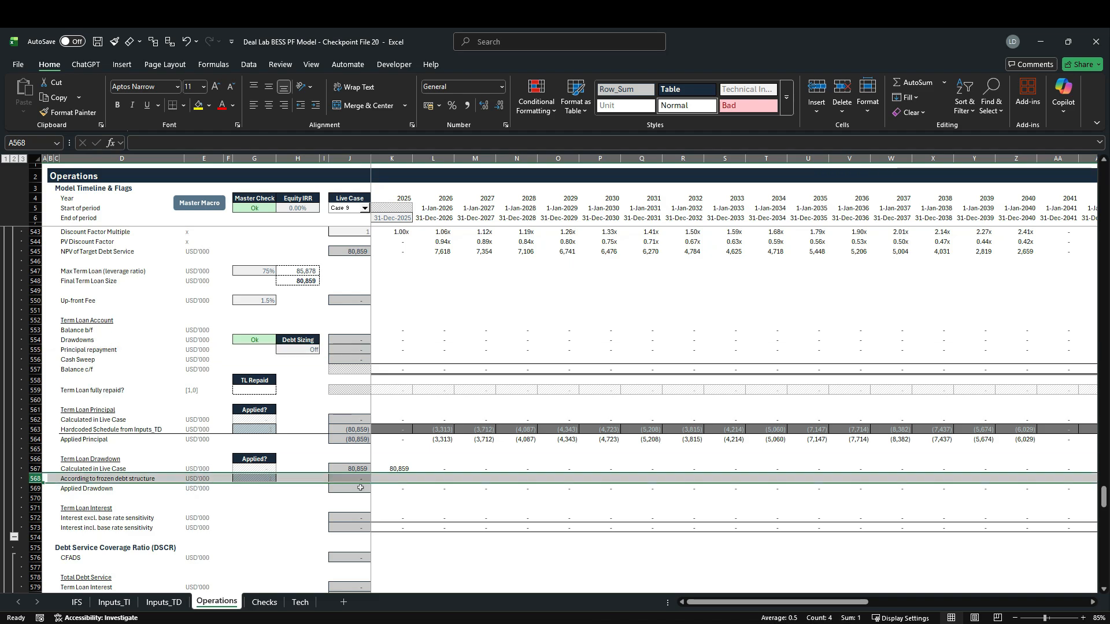
left_click(392, 478)
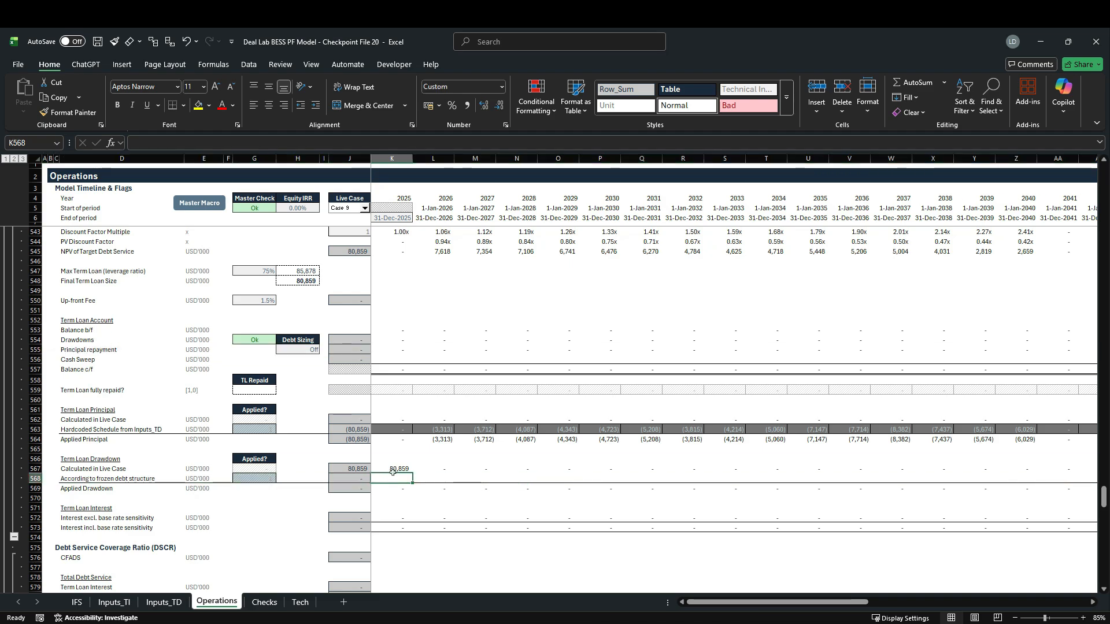
double_click(392, 469)
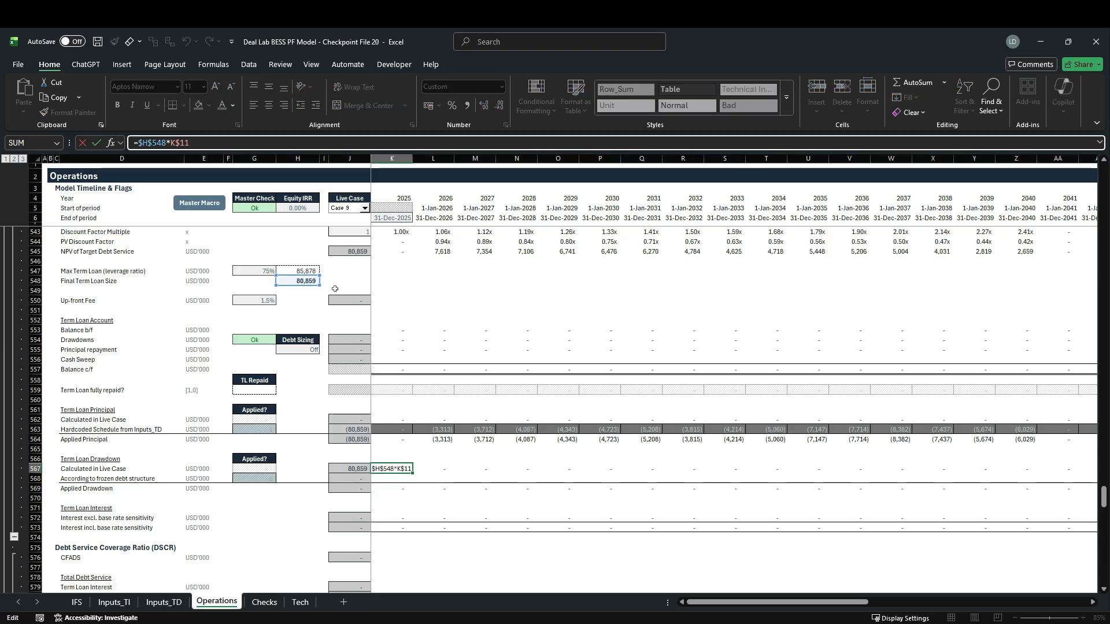
key("Escape")
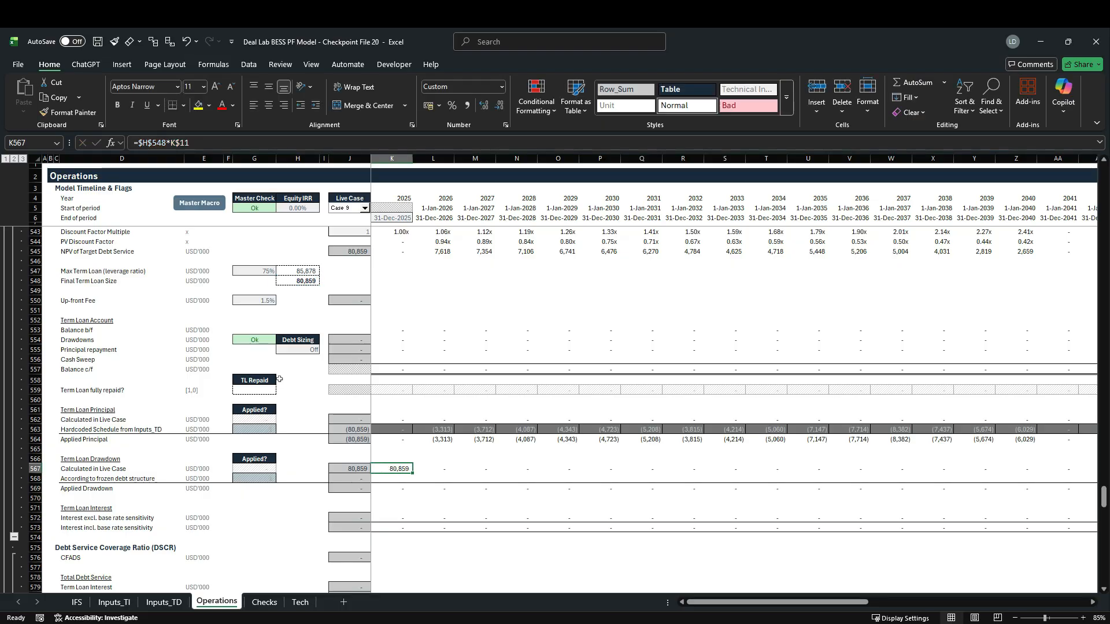
key("Down")
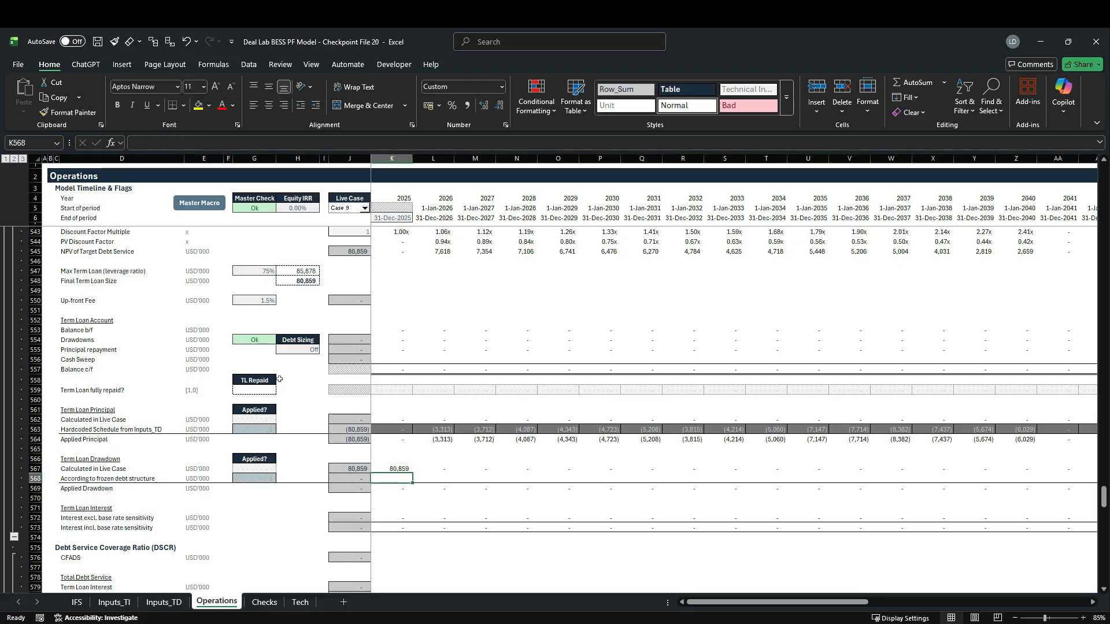
type("=")
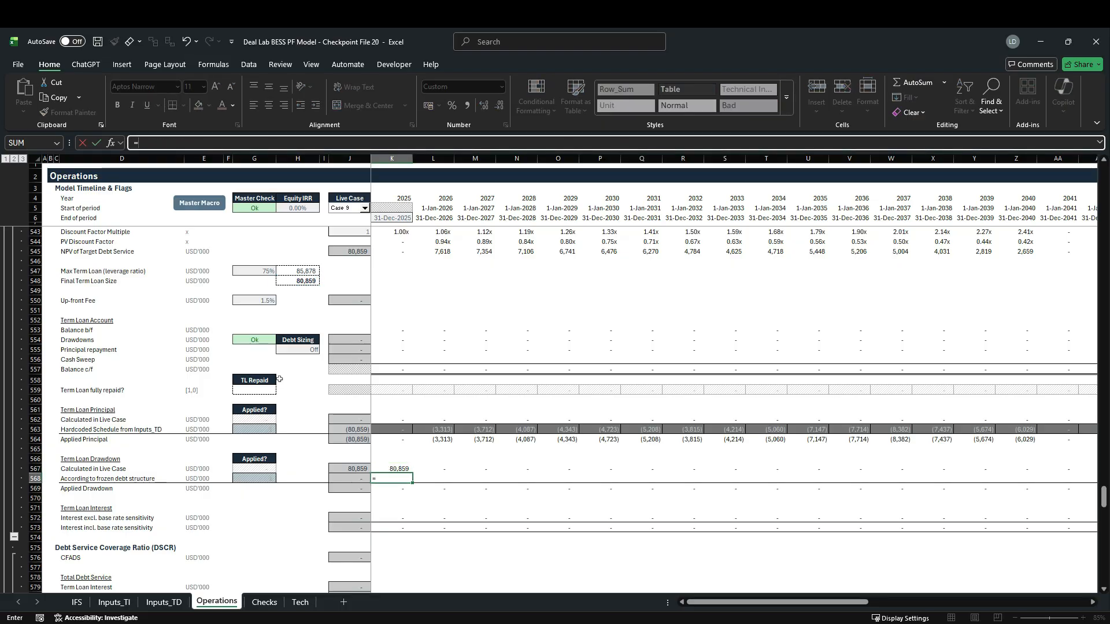
type("-")
left_click(365, 431)
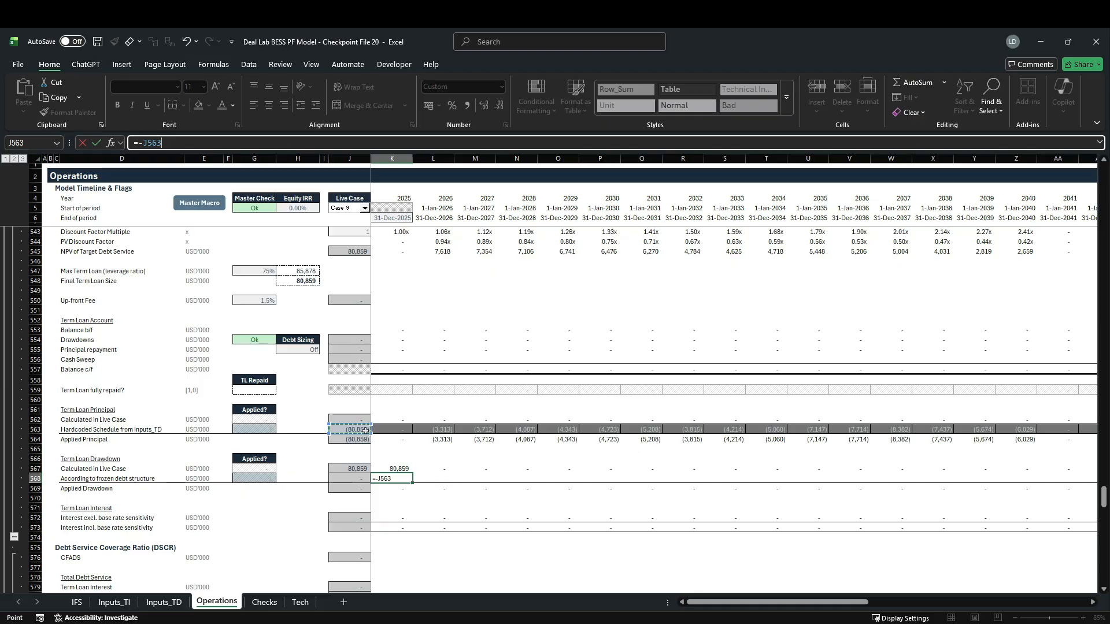
key("F4")
type("*")
Step: Multiply the K568 drawdown formula by the Financial Close flag with its row locked, K$11, and enter it
scroll(356, 455, "up", 20)
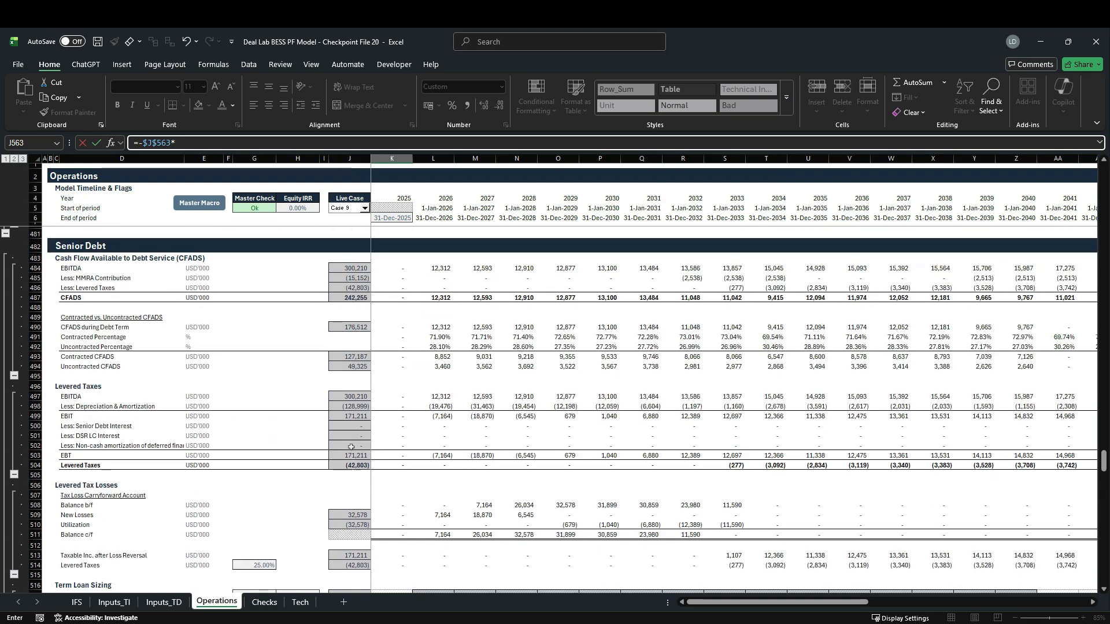
scroll(356, 455, "up", 20)
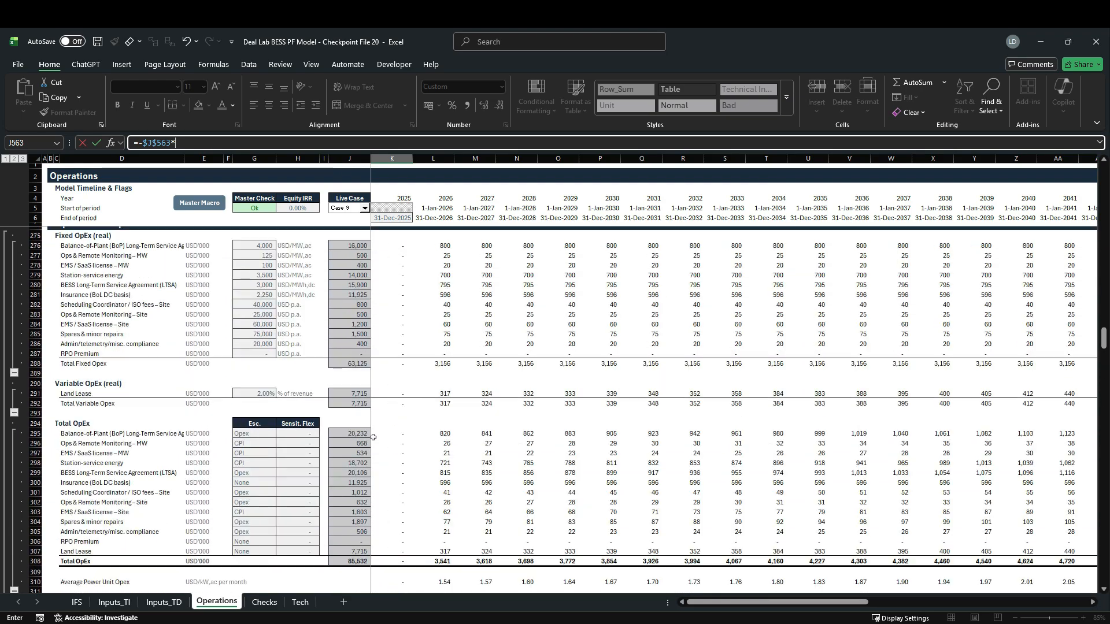
scroll(372, 438, "up", 20)
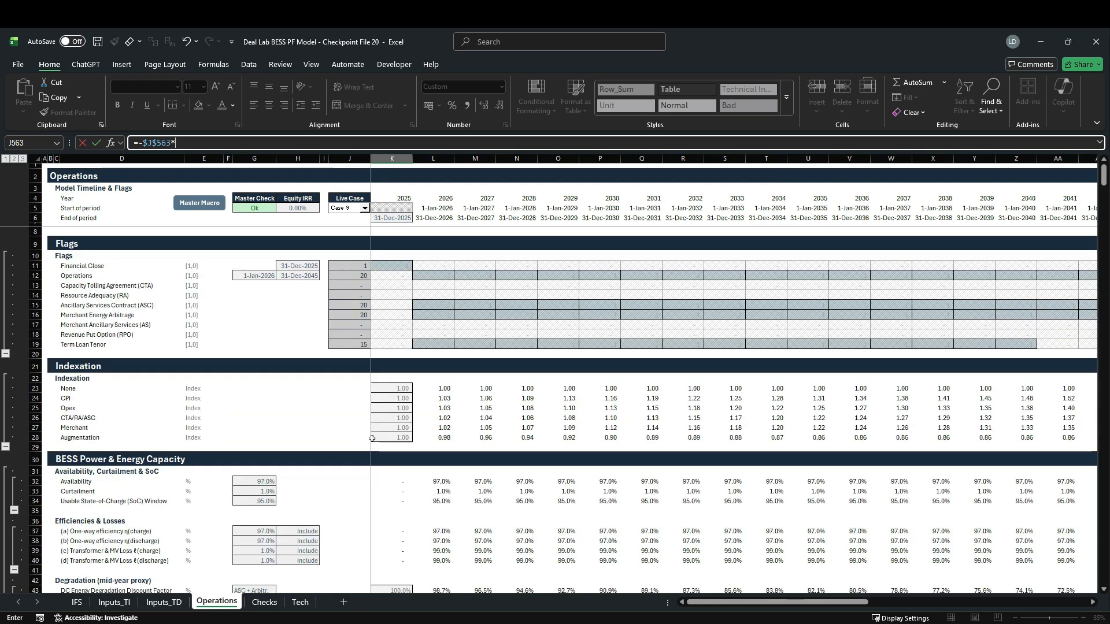
left_click(408, 268)
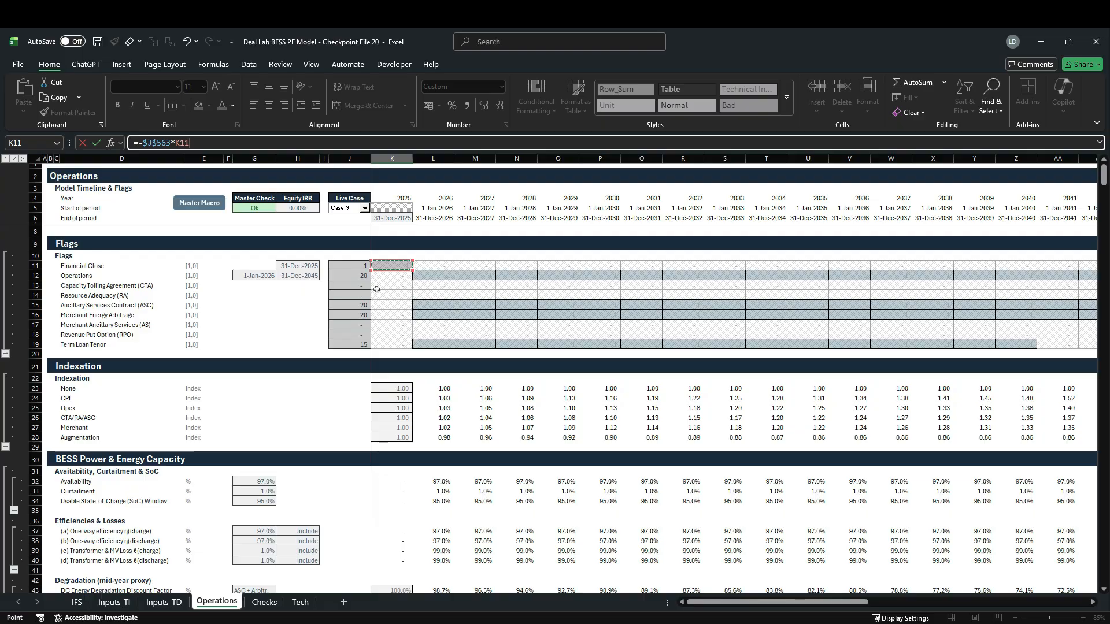
key("F4")
key("F4")
key("Return")
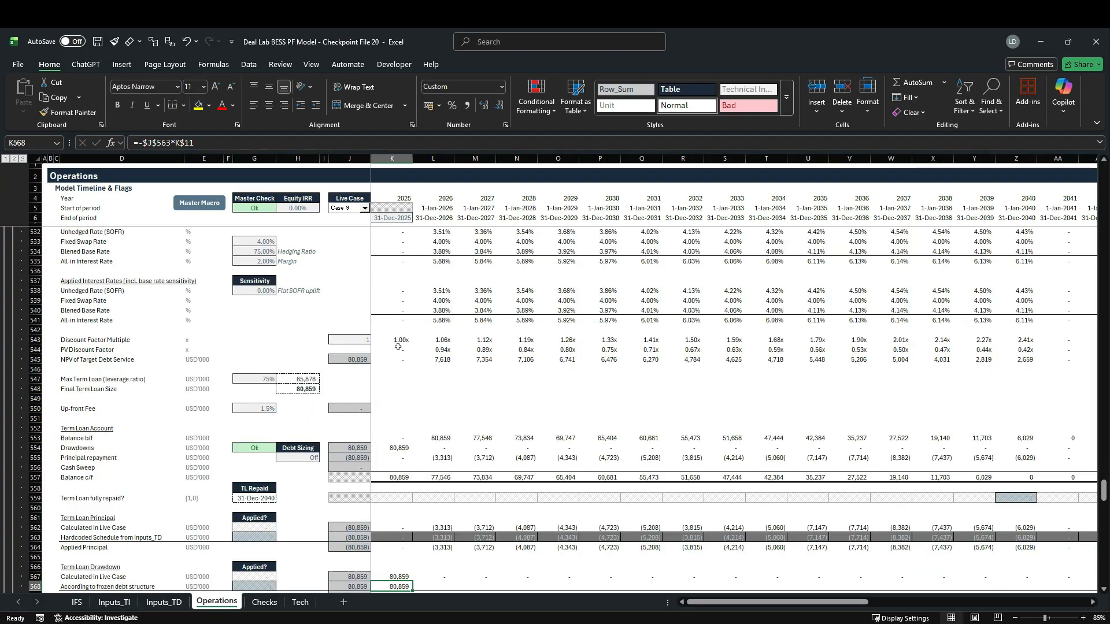
Step: Fill the frozen debt structure drawdown formula across row 568 from K to AT
scroll(398, 347, "down", 6)
key("ctrl+shift+Right")
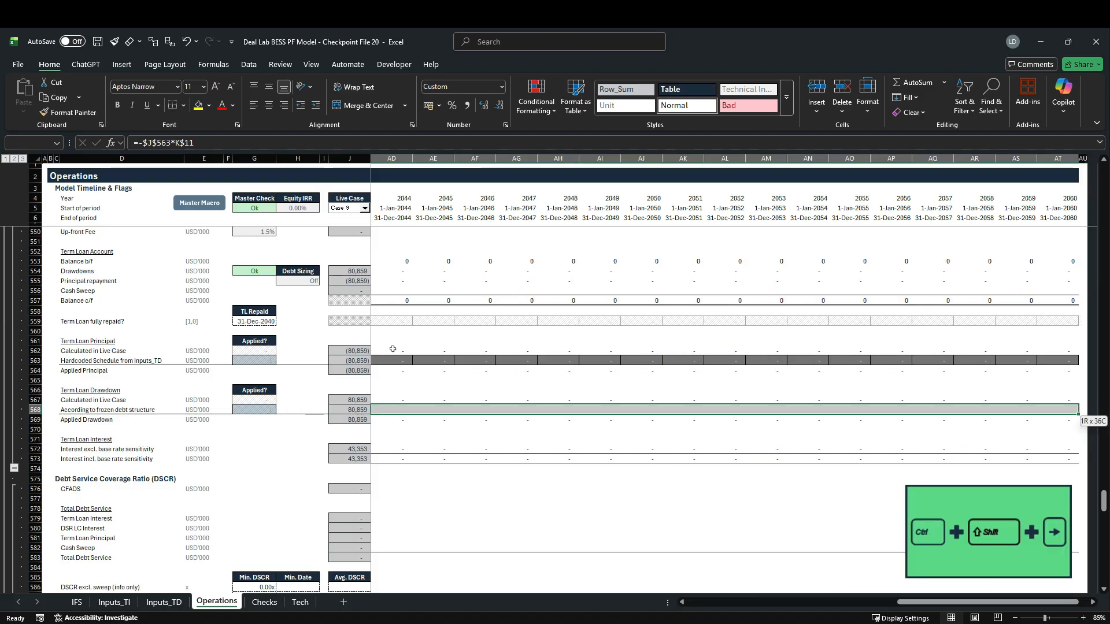
key("shift+Left")
key("ctrl+r")
key("shift+BackSpace")
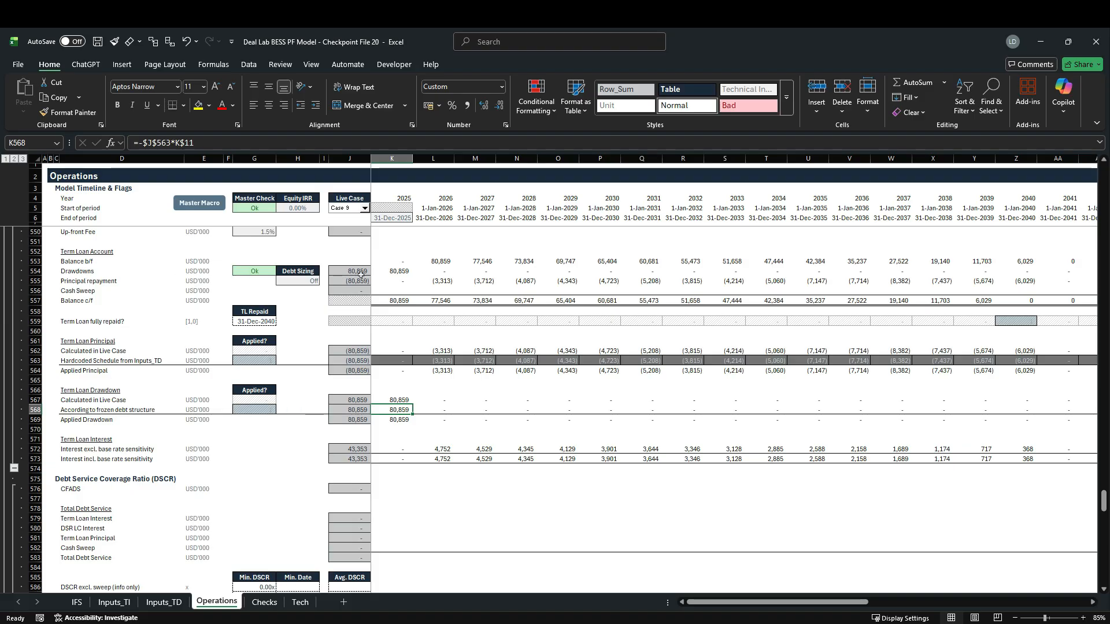
Step: Review the principal repayment row 555 and the Debt Sizing On/Off Switch on Inputs_TI, and return to the Operations sheet
left_click(35, 281)
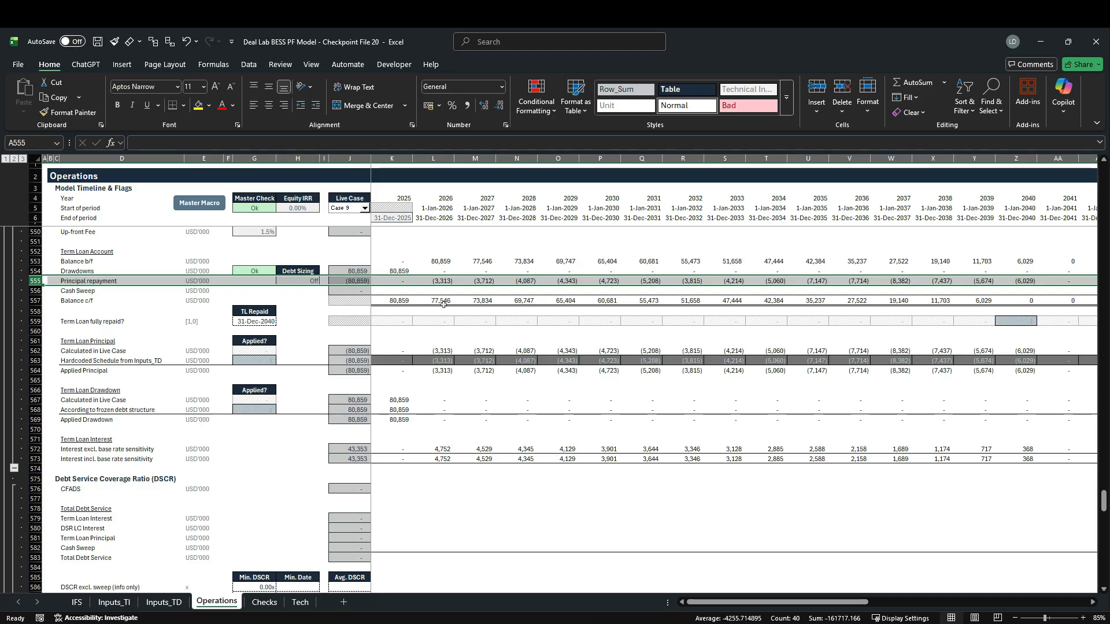
left_click(111, 602)
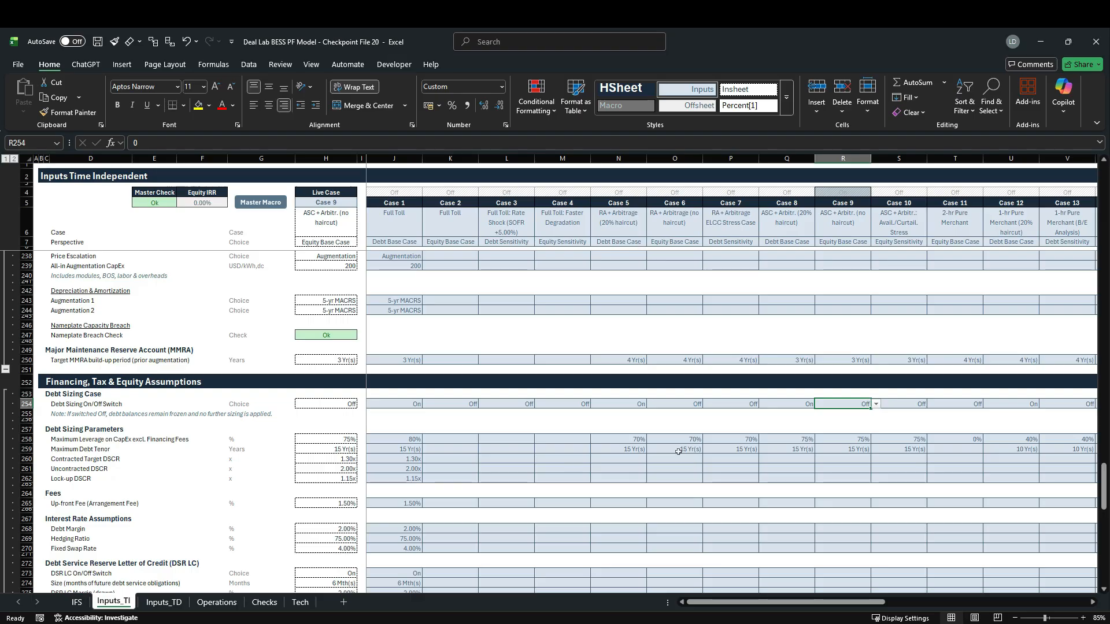
left_click(215, 601)
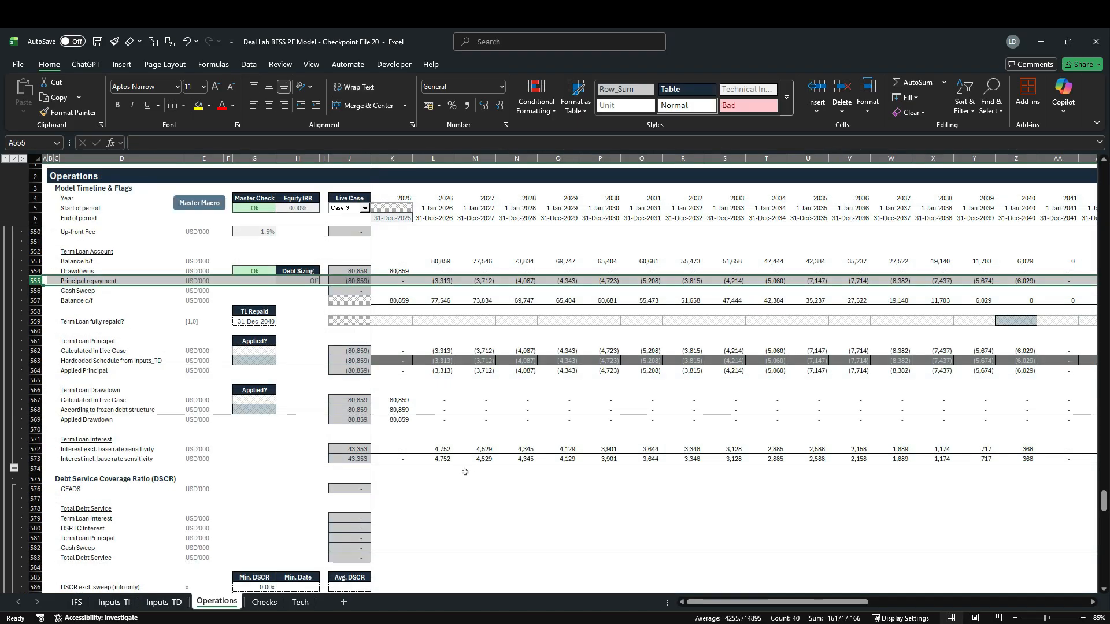
Step: Highlight the empty Cash Sweep row 556 in yellow from K to AT
scroll(468, 469, "up", 3)
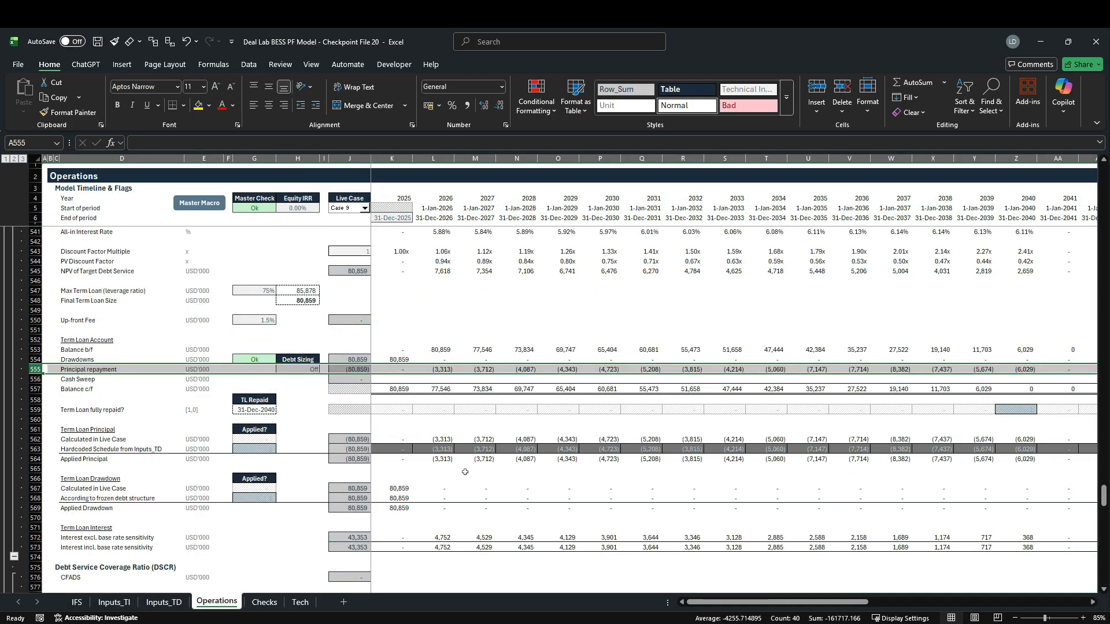
left_click(397, 380)
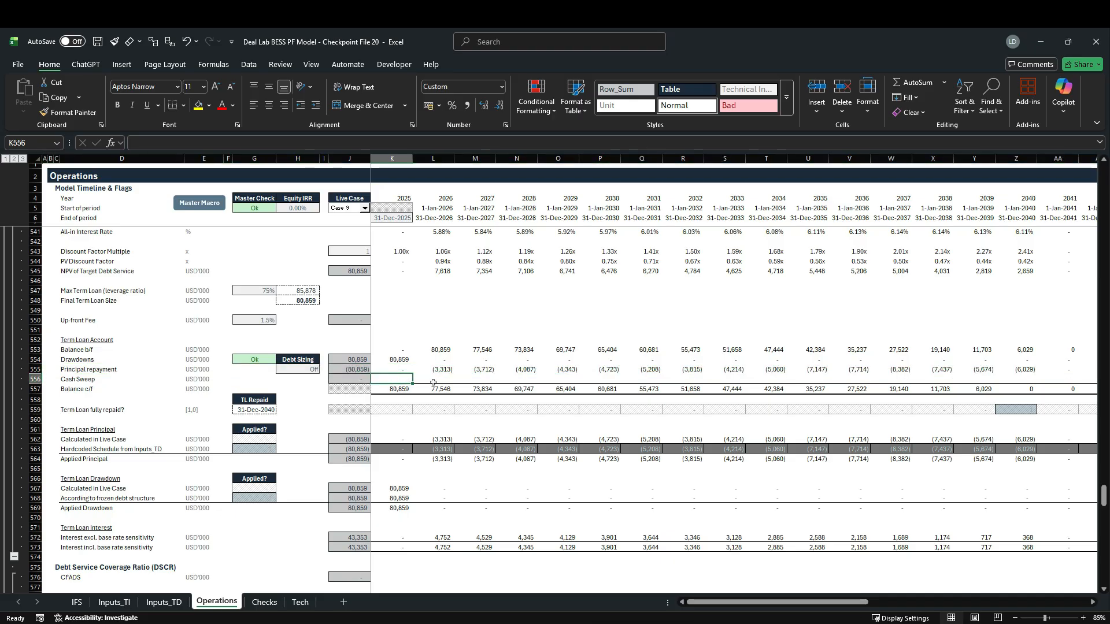
key("ctrl+shift+Right")
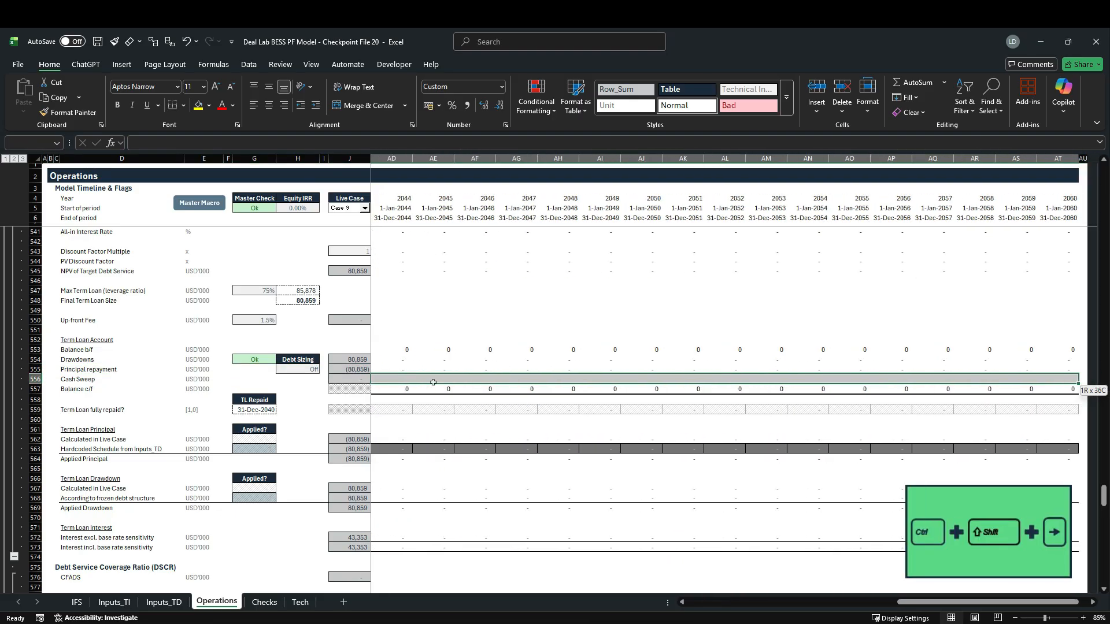
key("shift+Left")
left_click(198, 105)
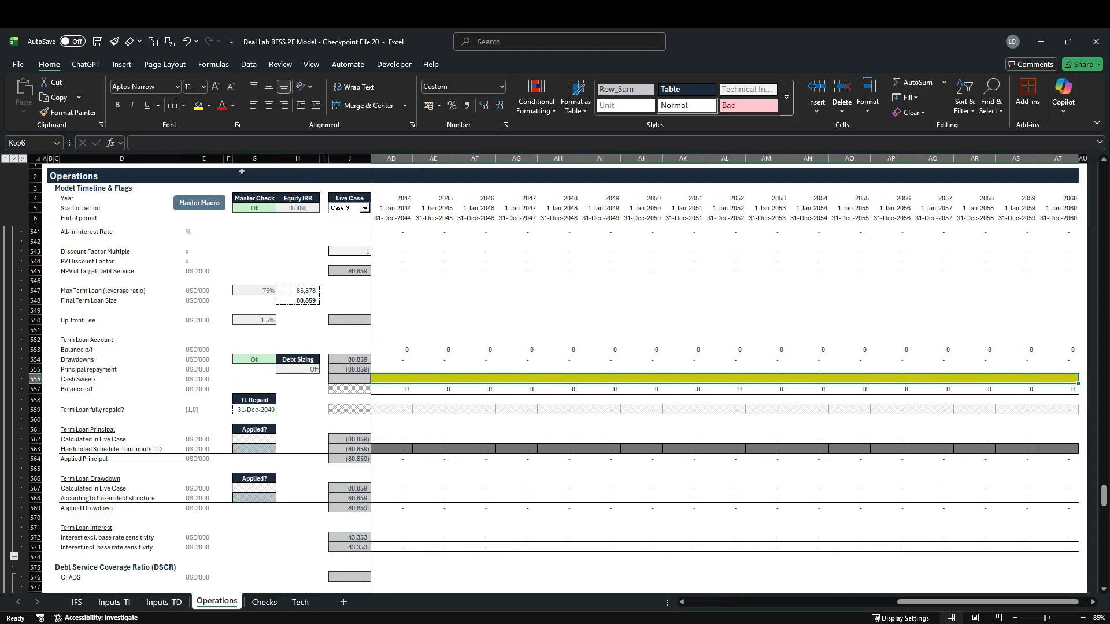
key("Left")
key("Right")
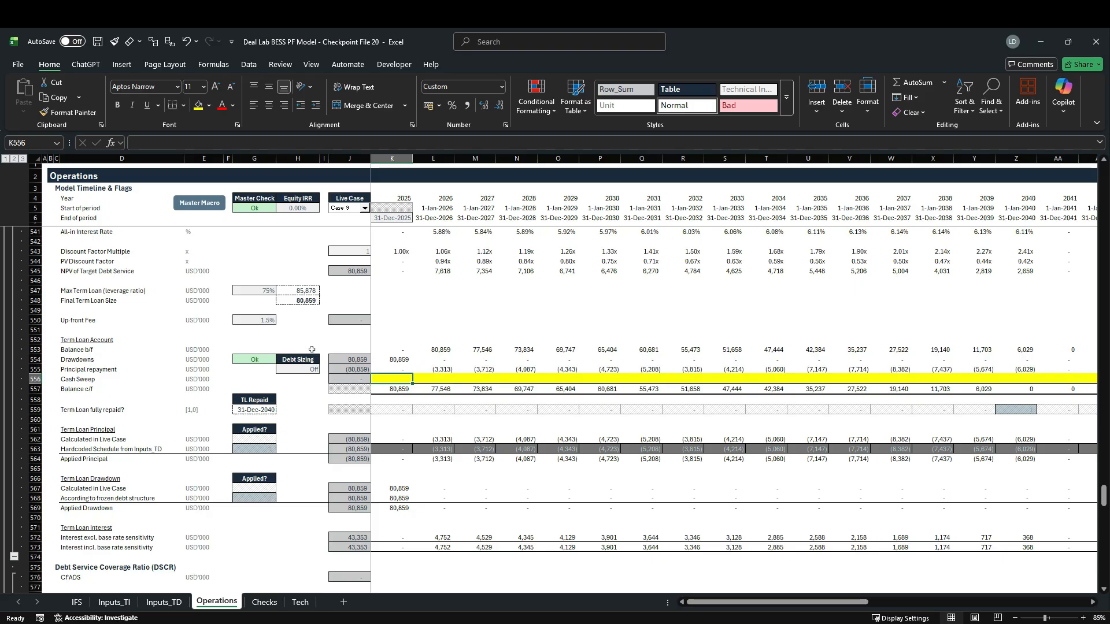
Step: Start the Up-front Fee formula in K550 by multiplying the fee rate $G$550 by total drawdowns $J$554, both as absolute references
left_click(36, 320)
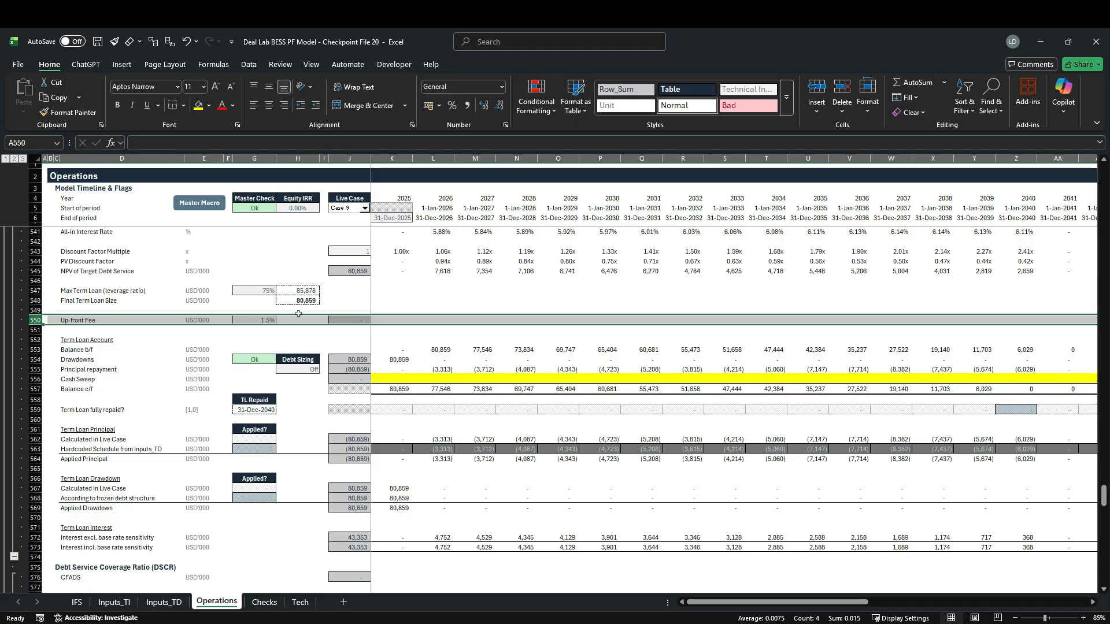
left_click(377, 324)
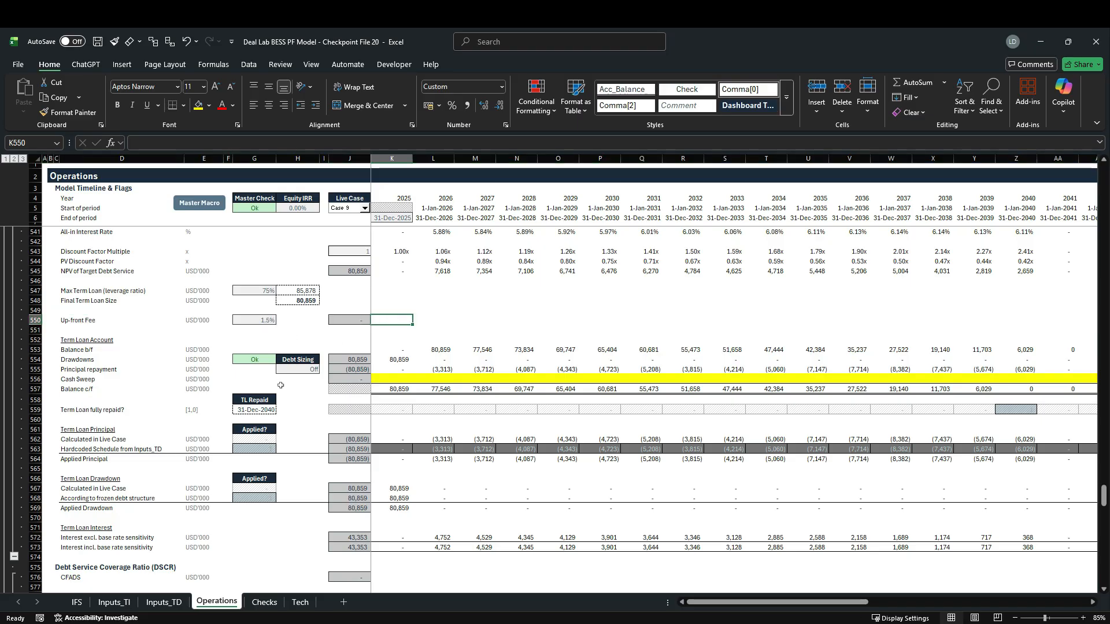
type("=")
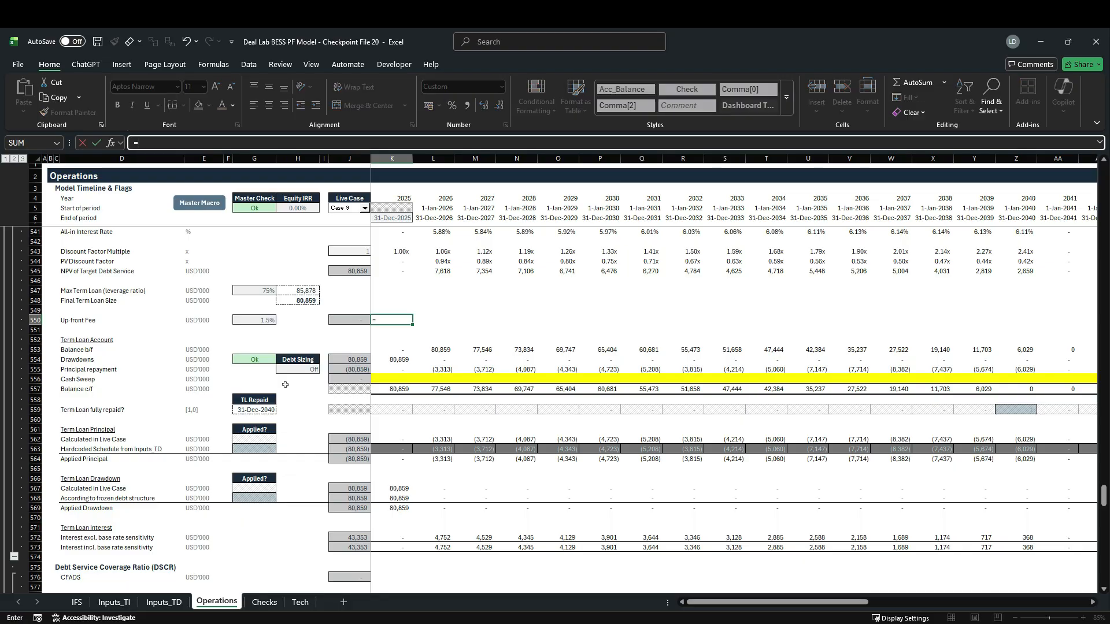
left_click(267, 319)
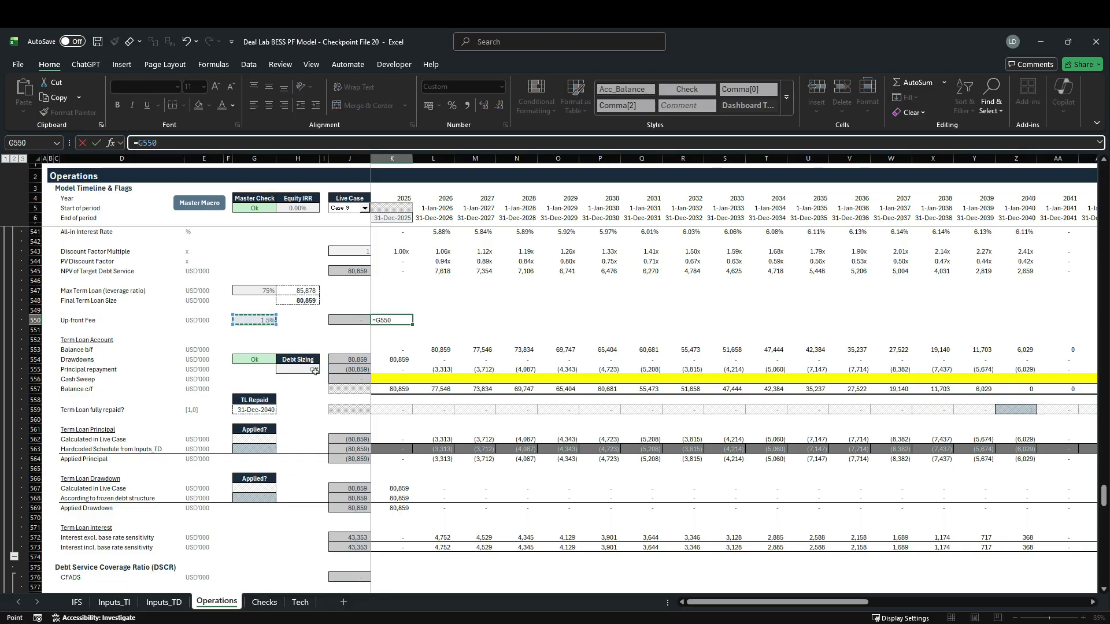
key("F4")
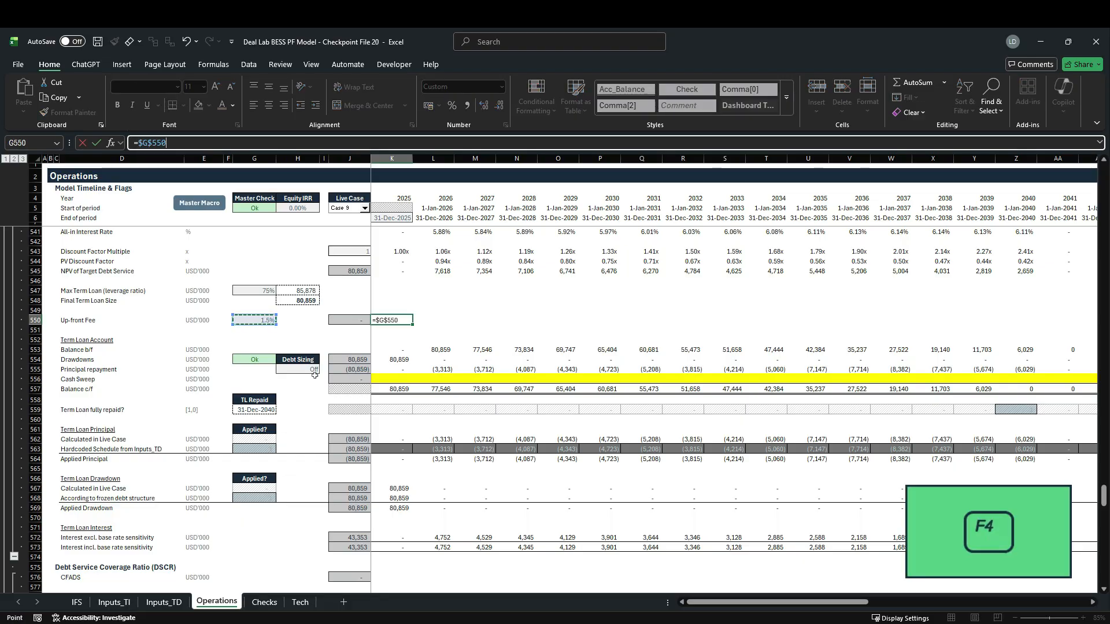
type("*")
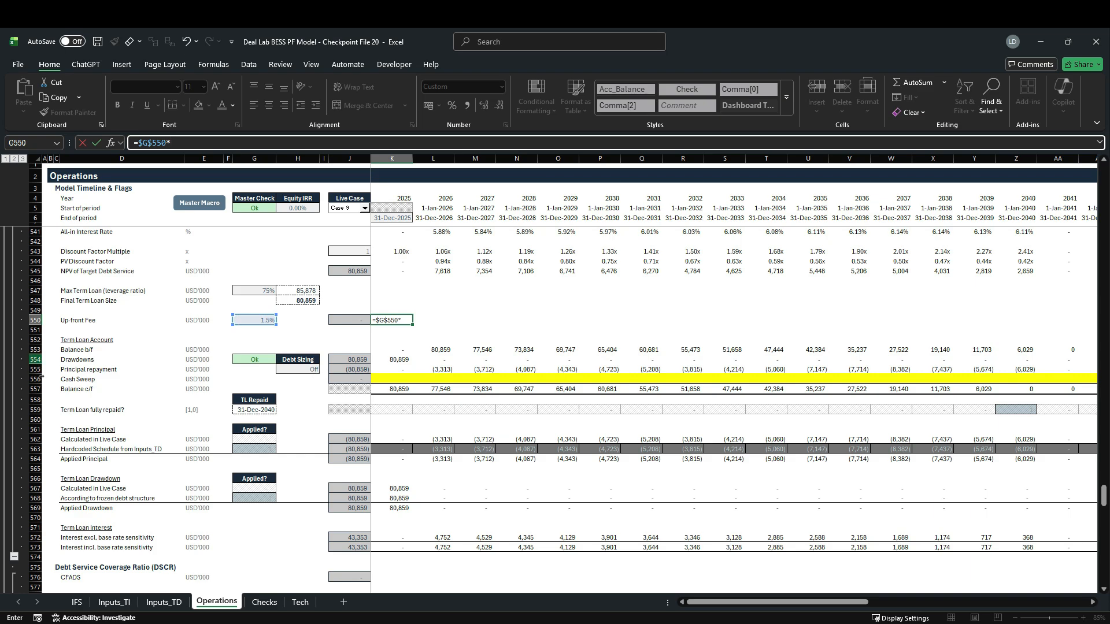
left_click(350, 360)
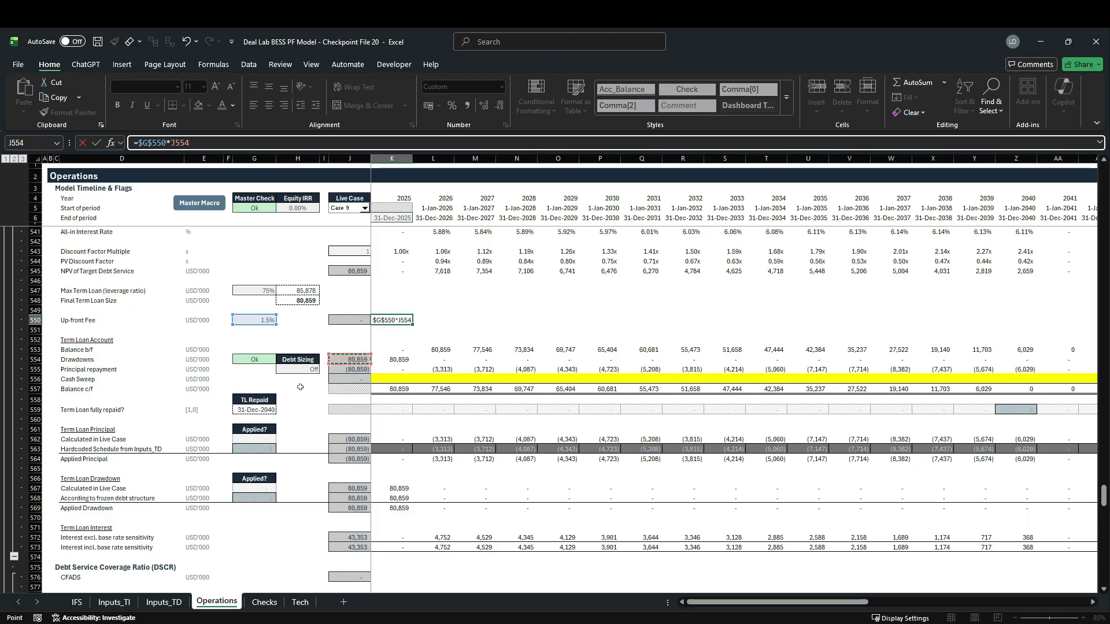
key("F4")
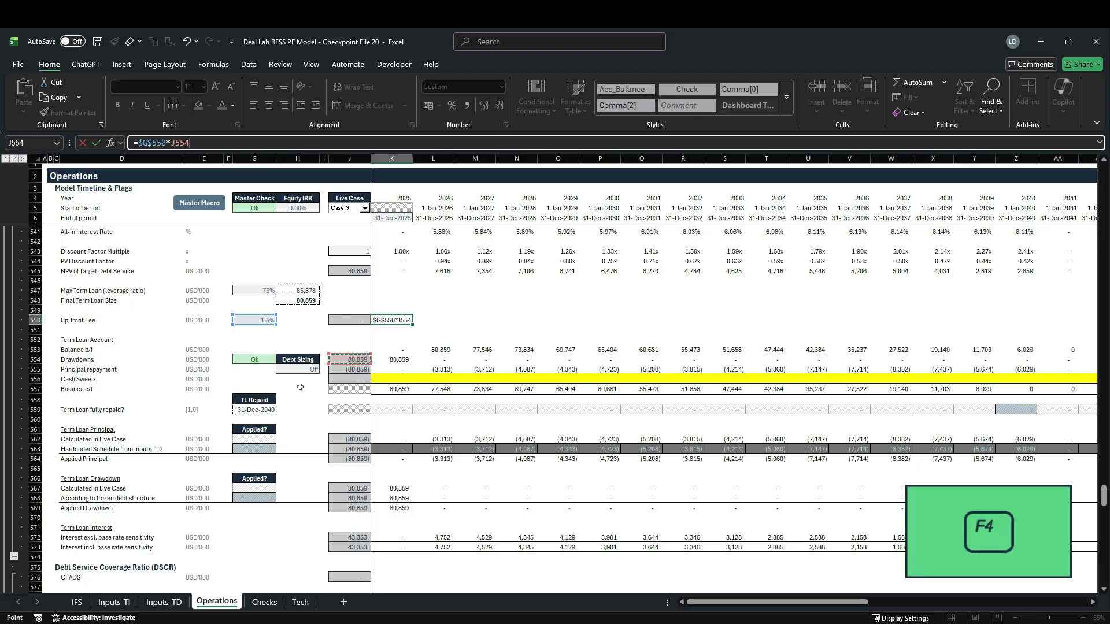
key("F4")
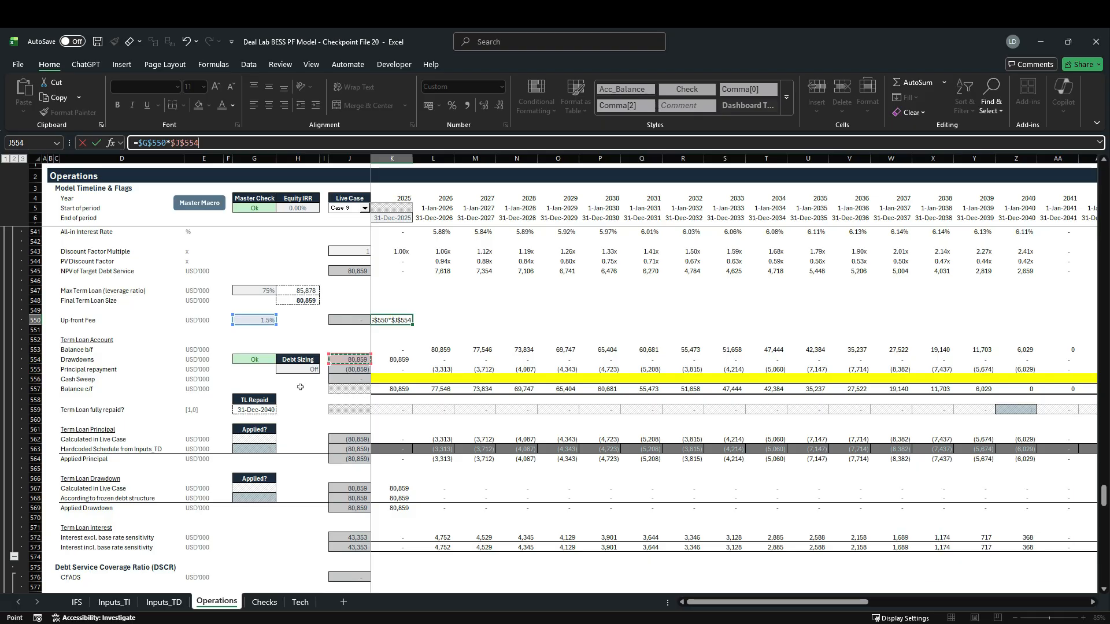
type("*")
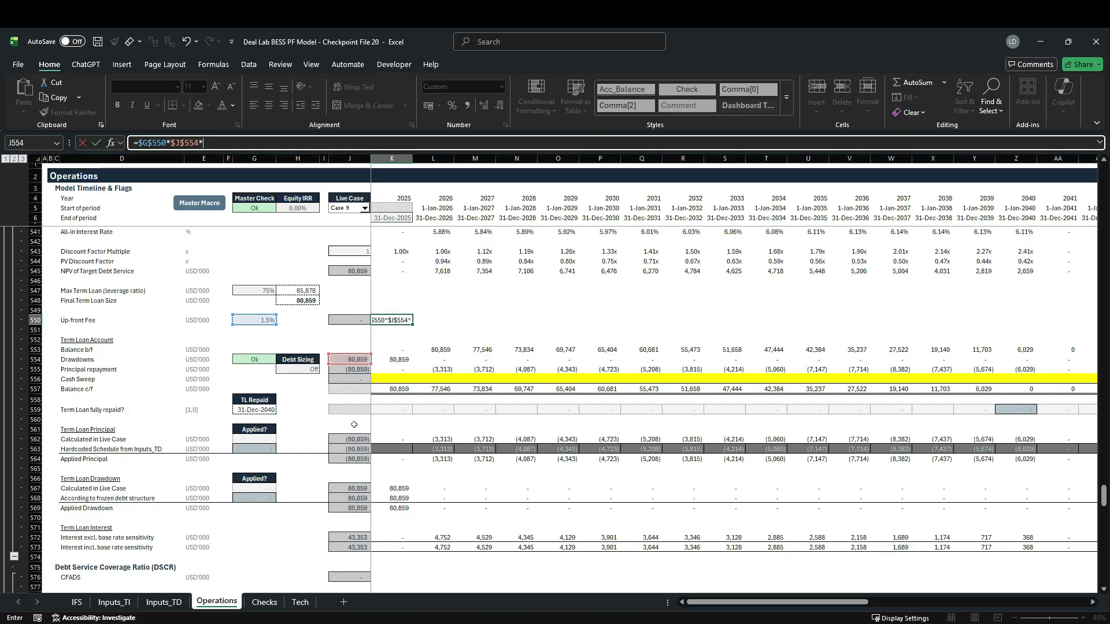
Step: Multiply the K550 up-front fee formula by the Financial Close flag with its row locked, K$11, and enter it
scroll(354, 425, "up", 20)
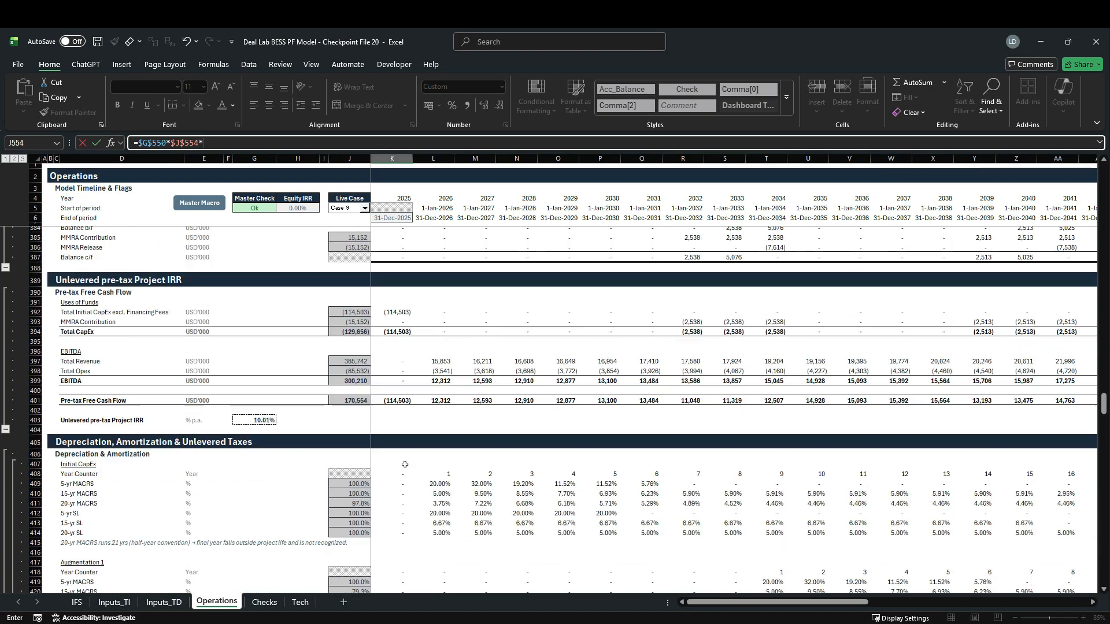
scroll(405, 465, "up", 20)
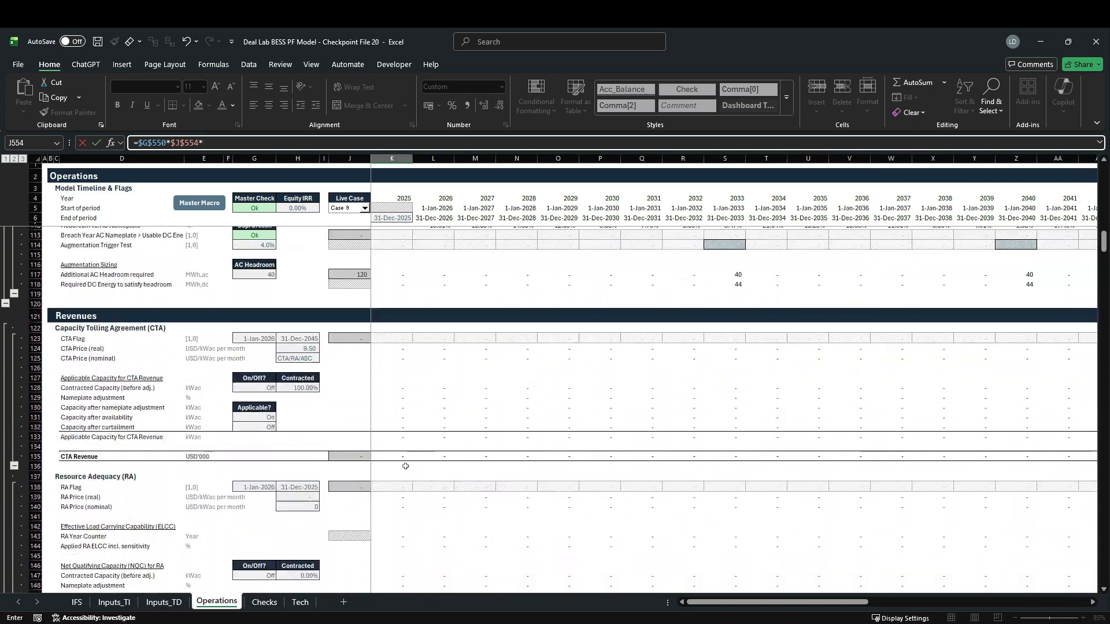
scroll(405, 466, "up", 20)
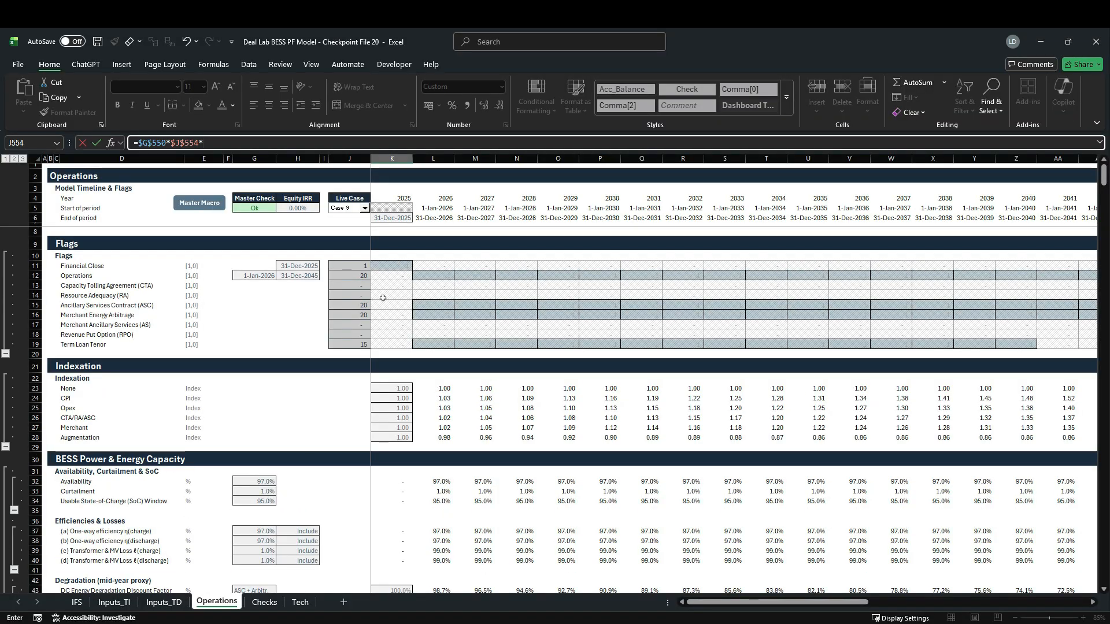
left_click(392, 266)
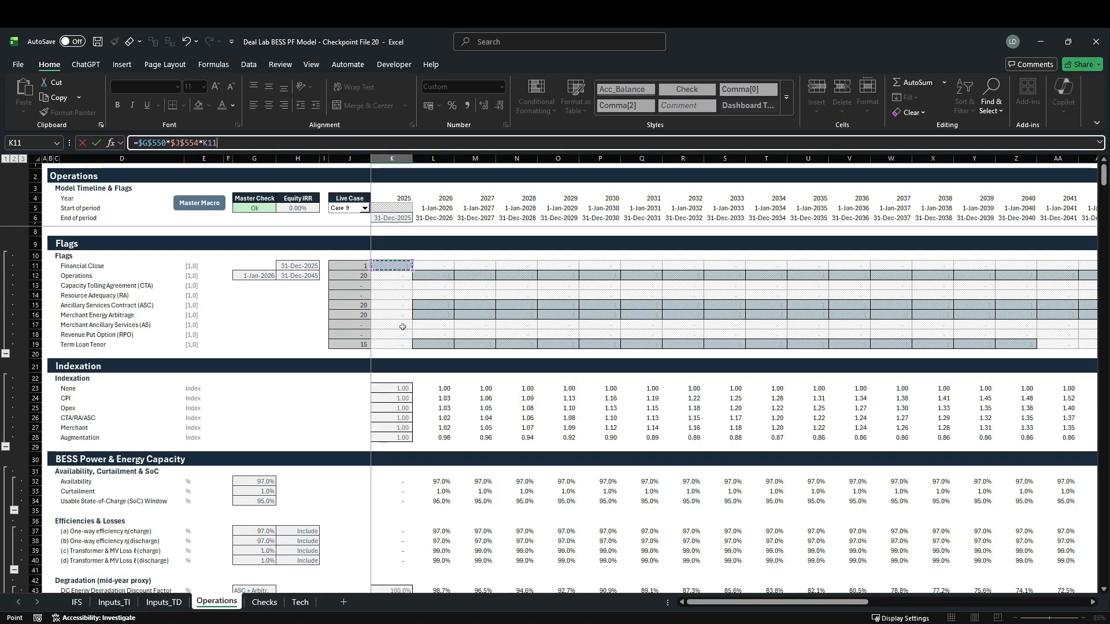
key("F4")
key("F4")
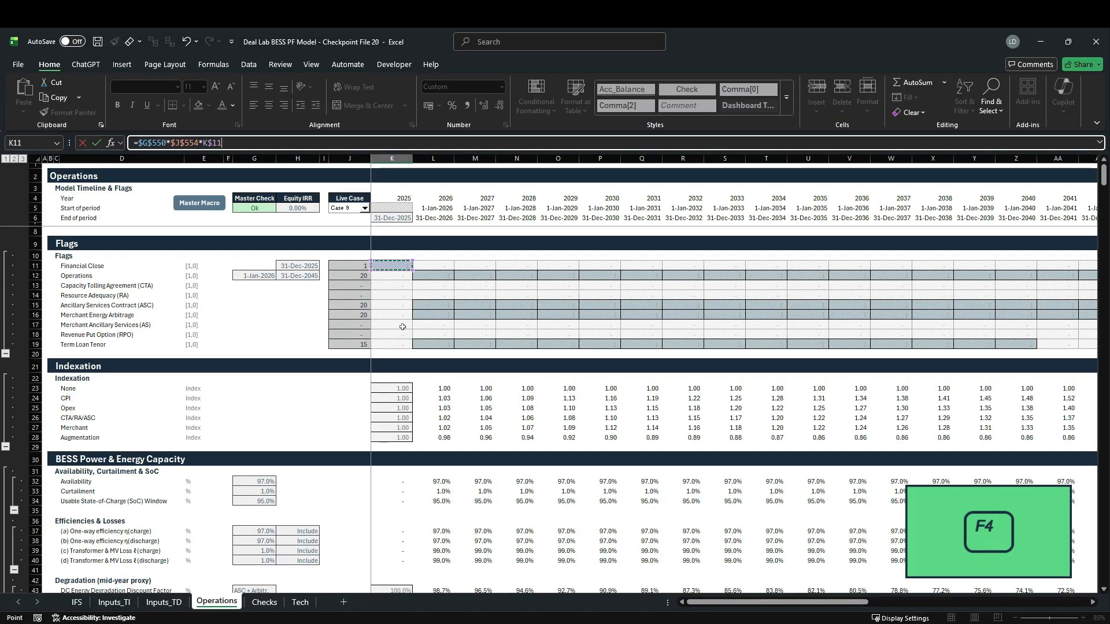
key("Return")
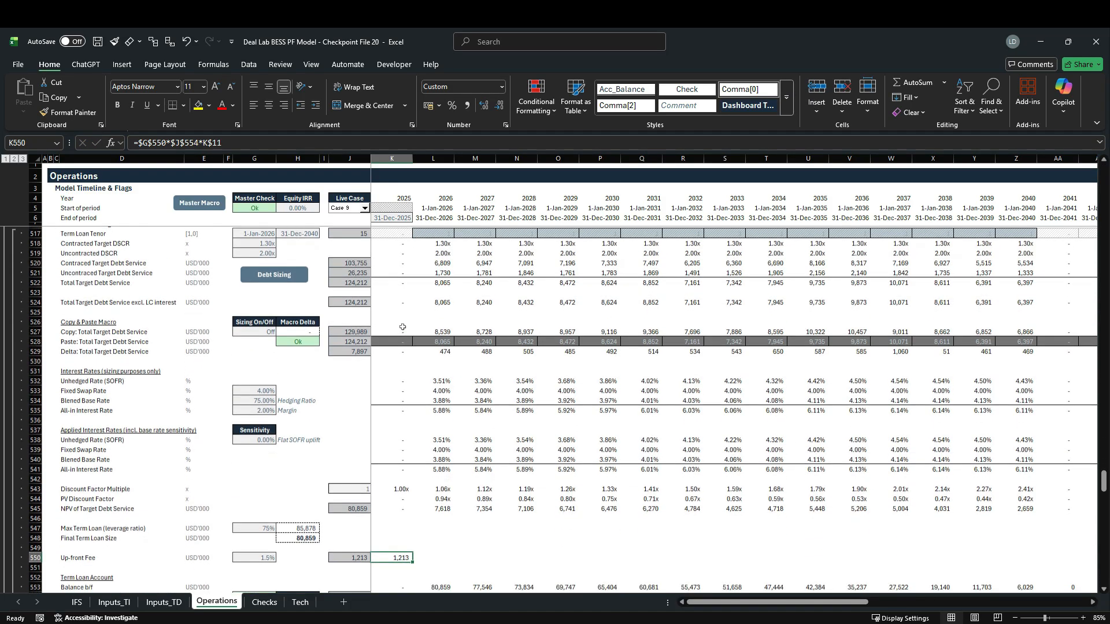
Step: Fill the up-front fee formula across row 550 from K to AT
key("ctrl+shift+Right")
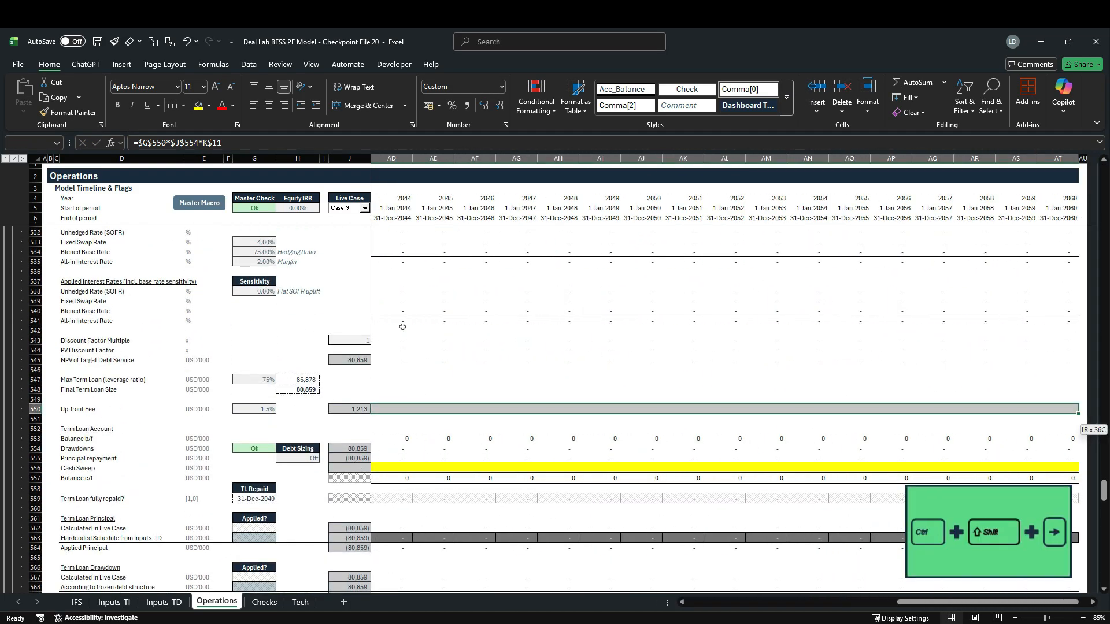
key("shift+Left")
key("ctrl+r")
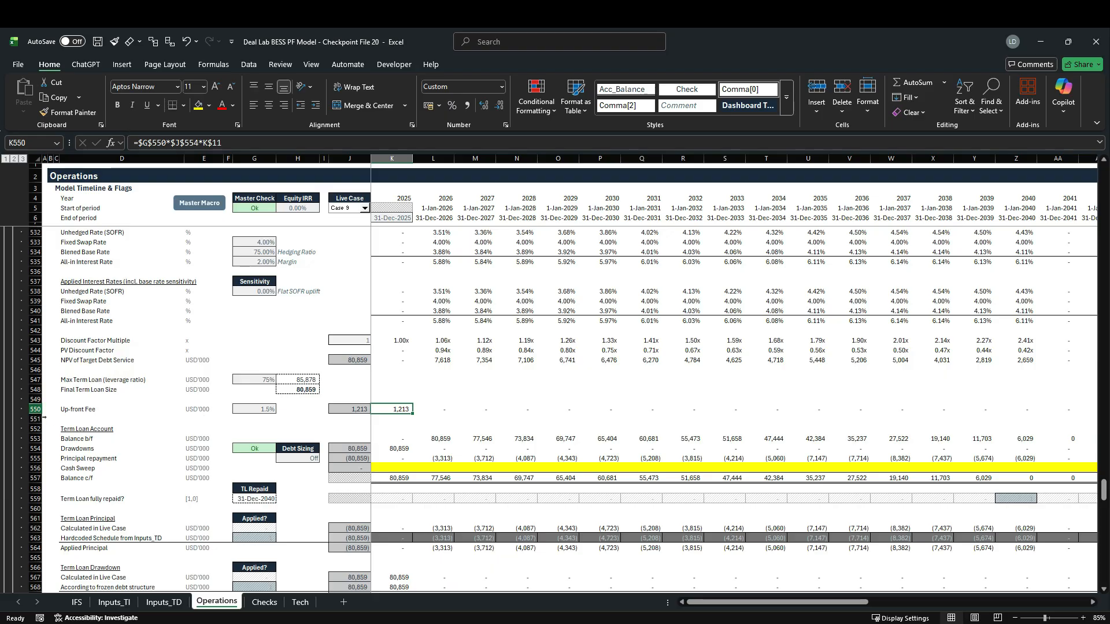
Step: Link Up-front Fee Senior Debt in K335 of the Financing Fees block to the term loan's up-front fee with =K550
left_click(35, 409)
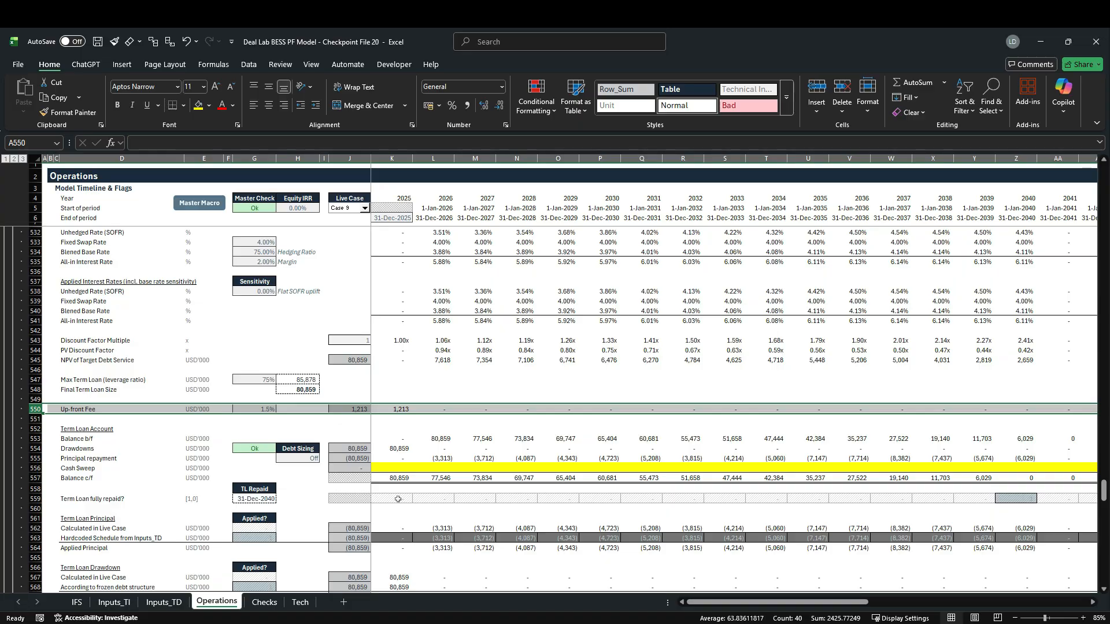
scroll(398, 499, "up", 17)
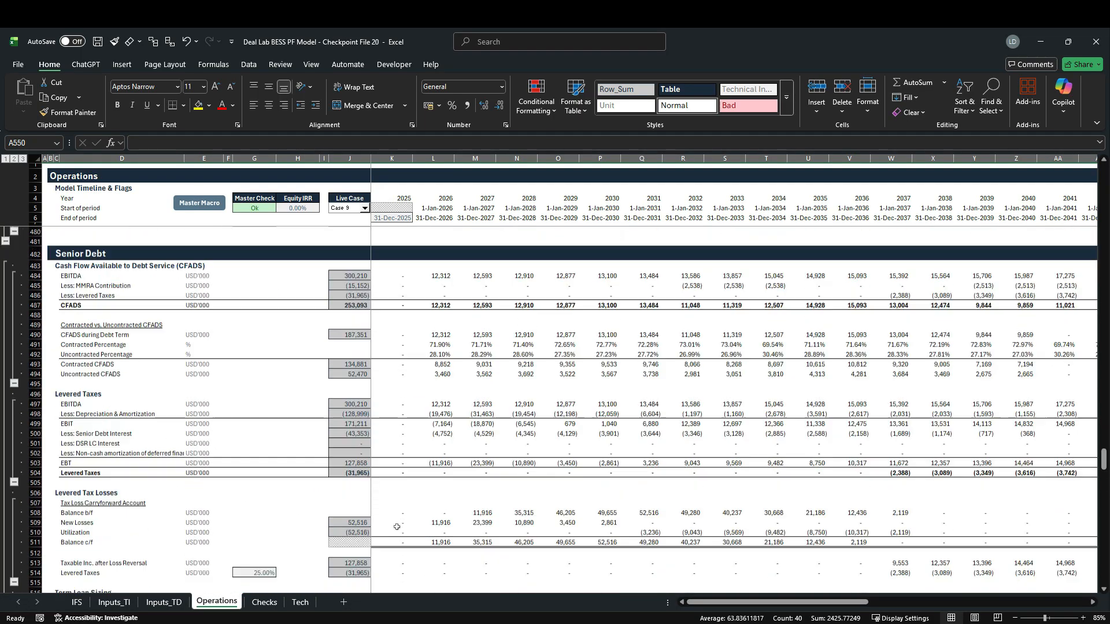
scroll(396, 527, "up", 20)
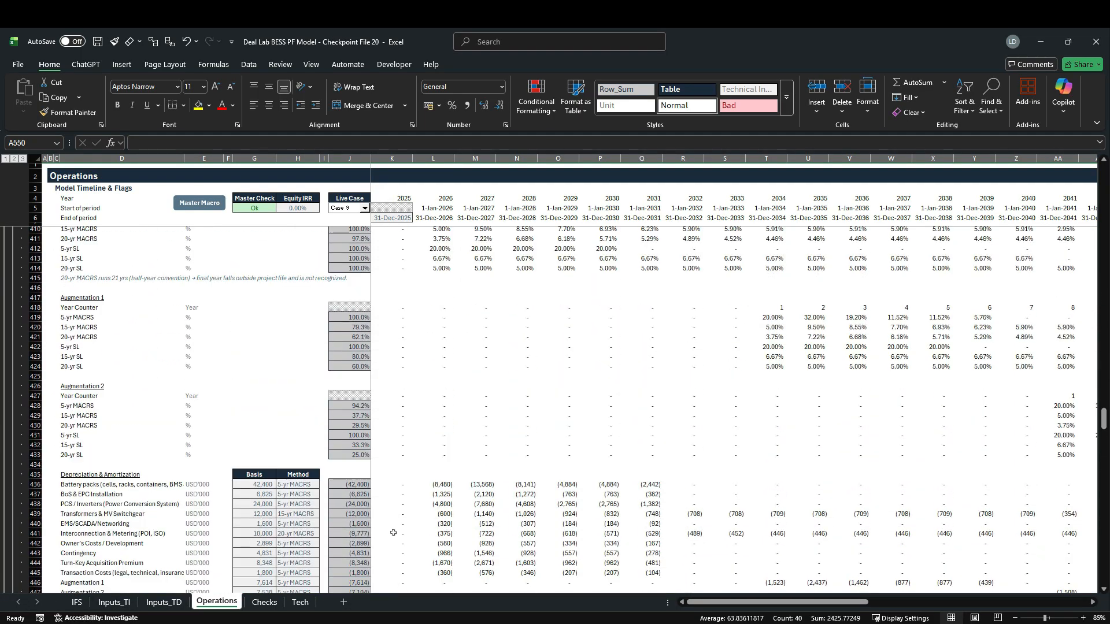
scroll(393, 532, "up", 20)
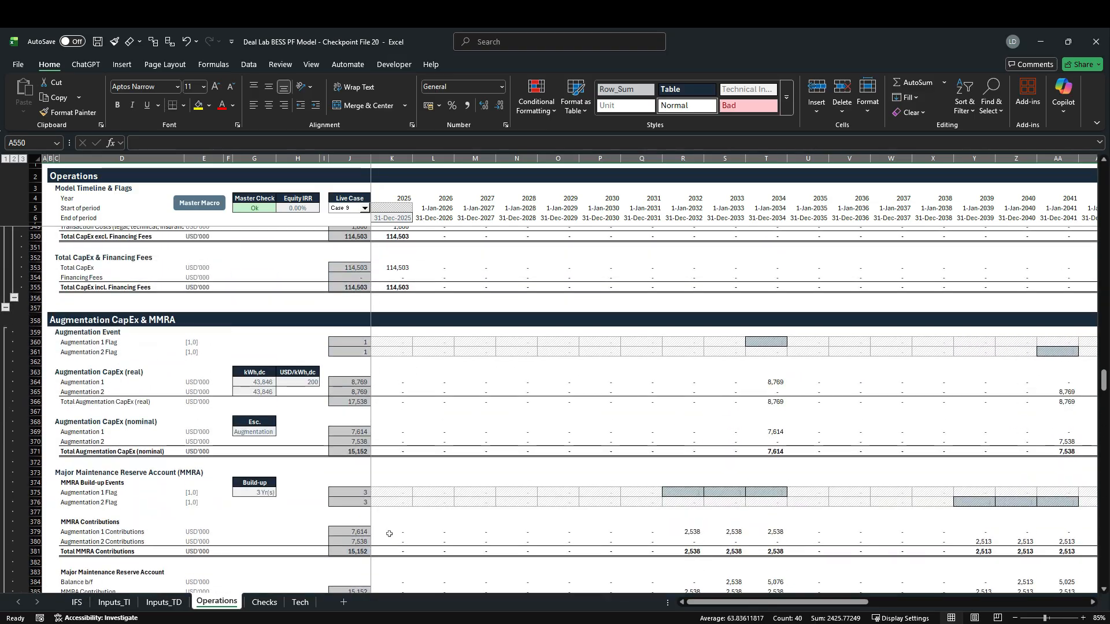
scroll(389, 534, "up", 9)
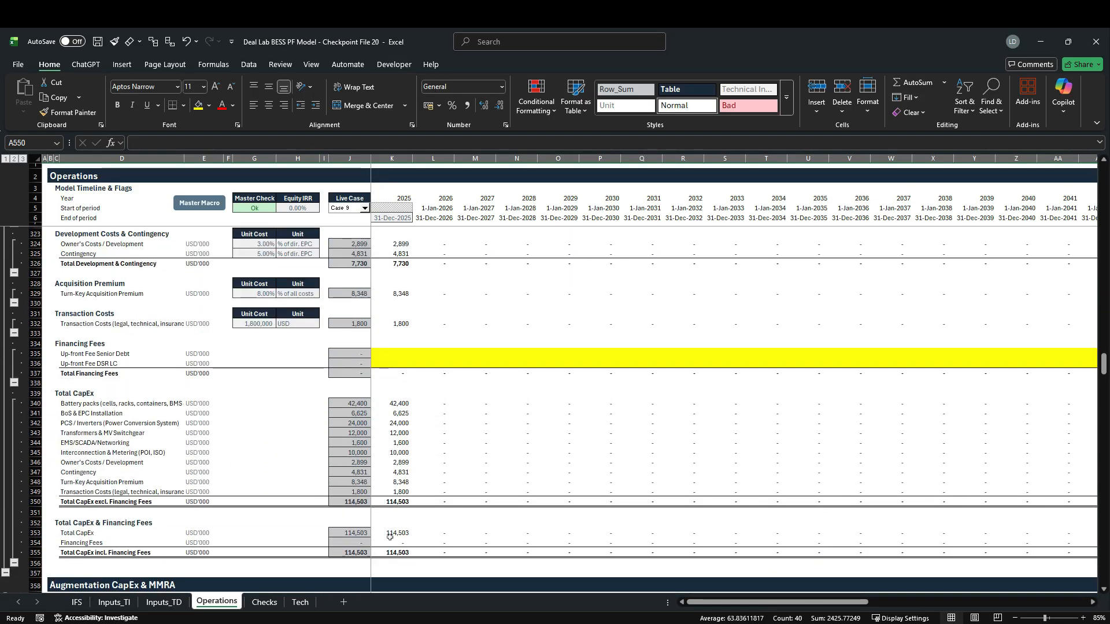
scroll(389, 537, "up", 5)
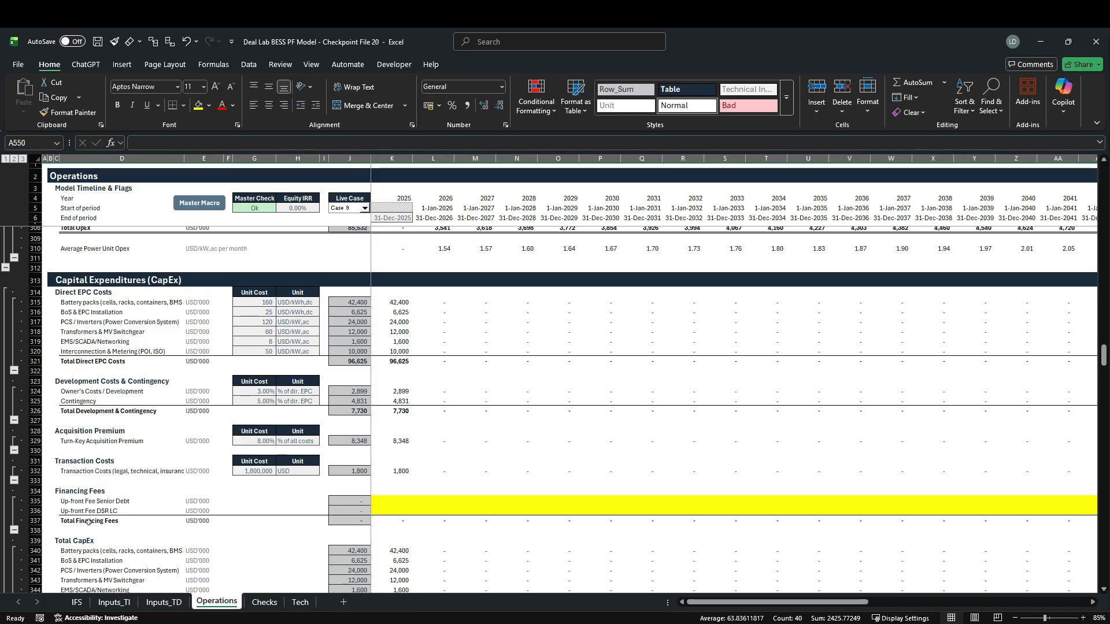
scroll(234, 515, "down", 3)
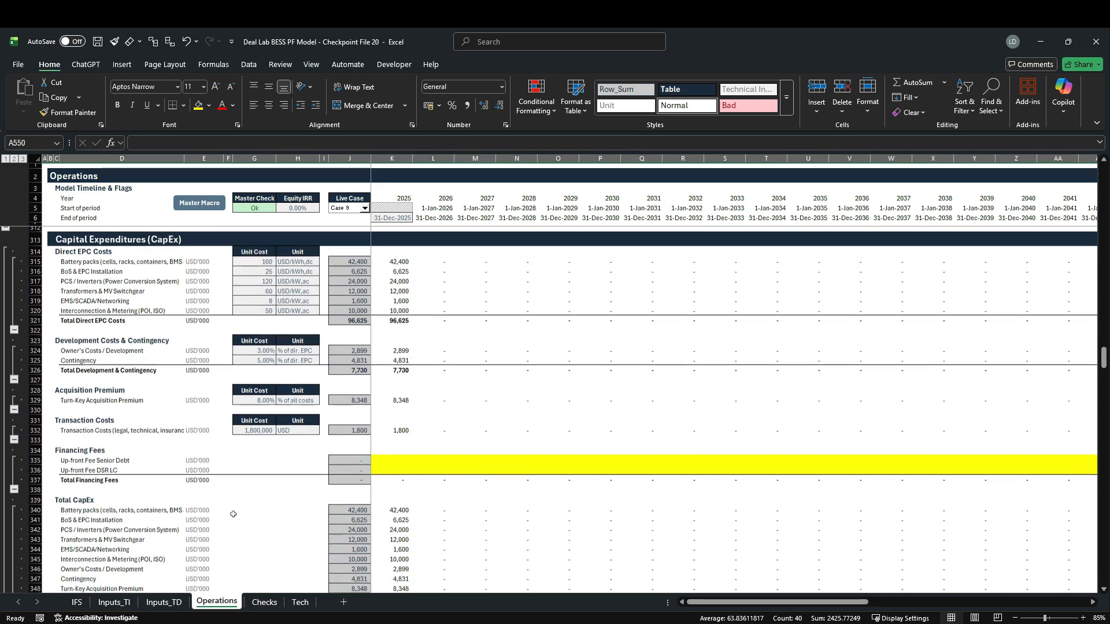
left_click(387, 415)
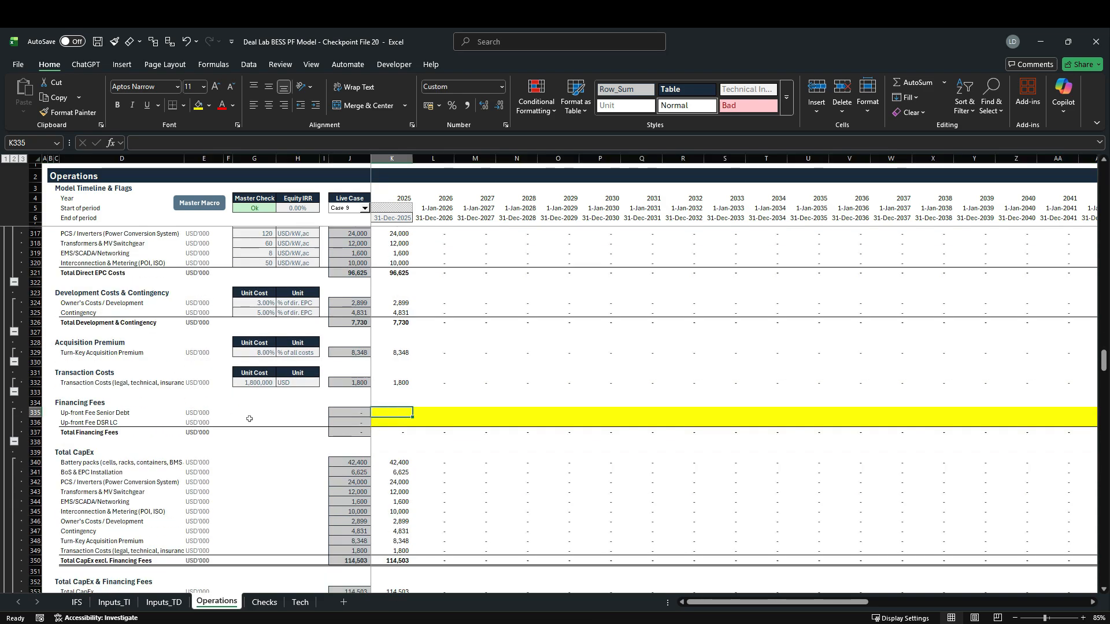
type("=")
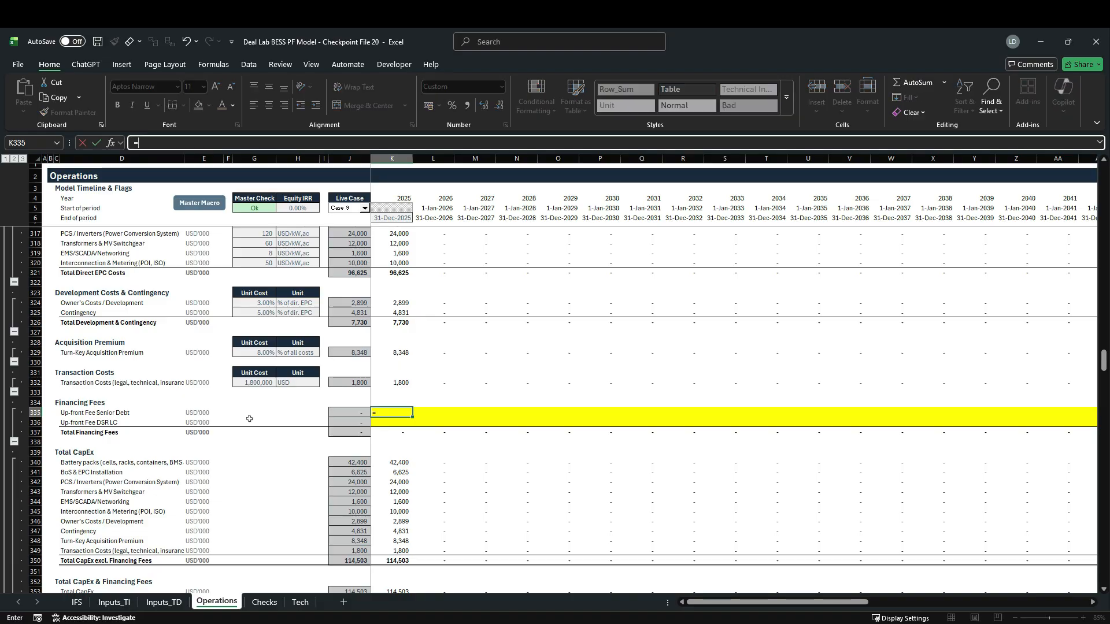
scroll(295, 516, "down", 20)
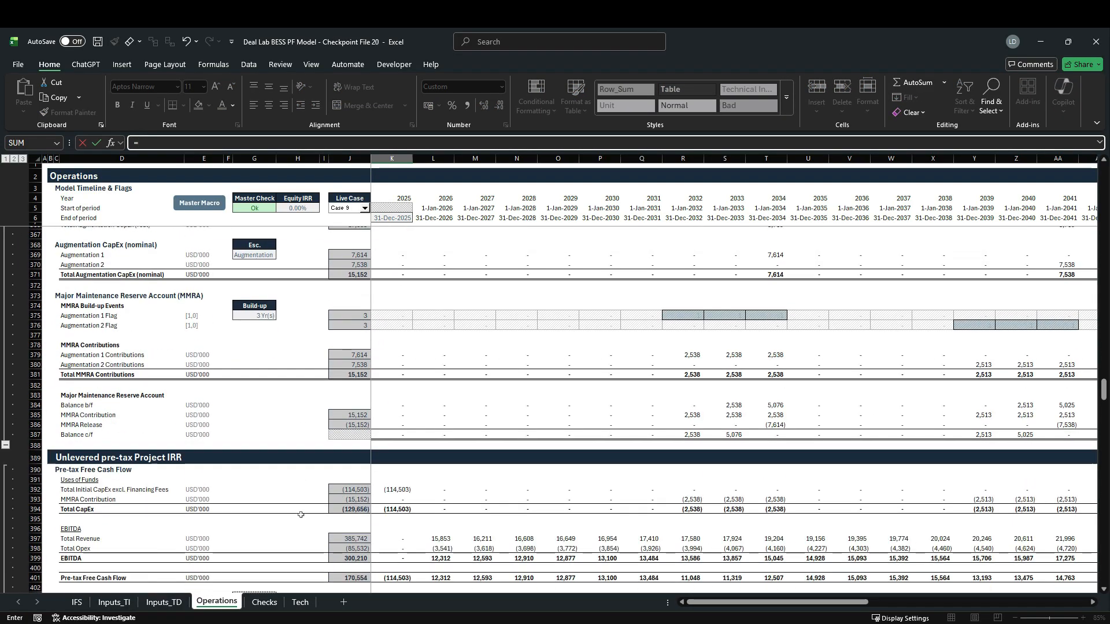
scroll(295, 516, "down", 17)
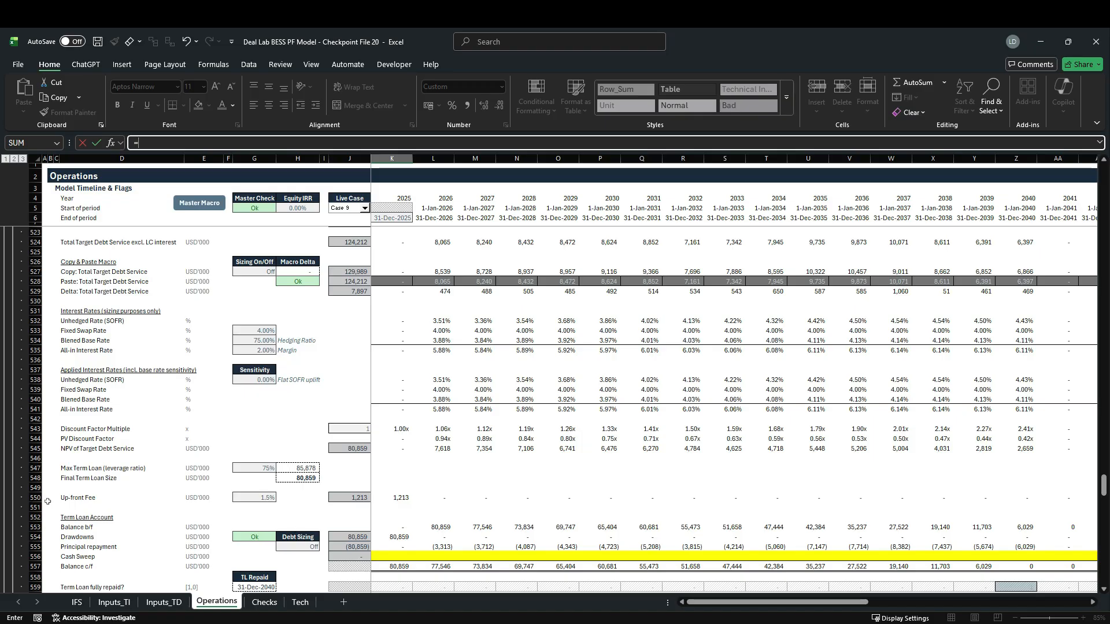
left_click(396, 498)
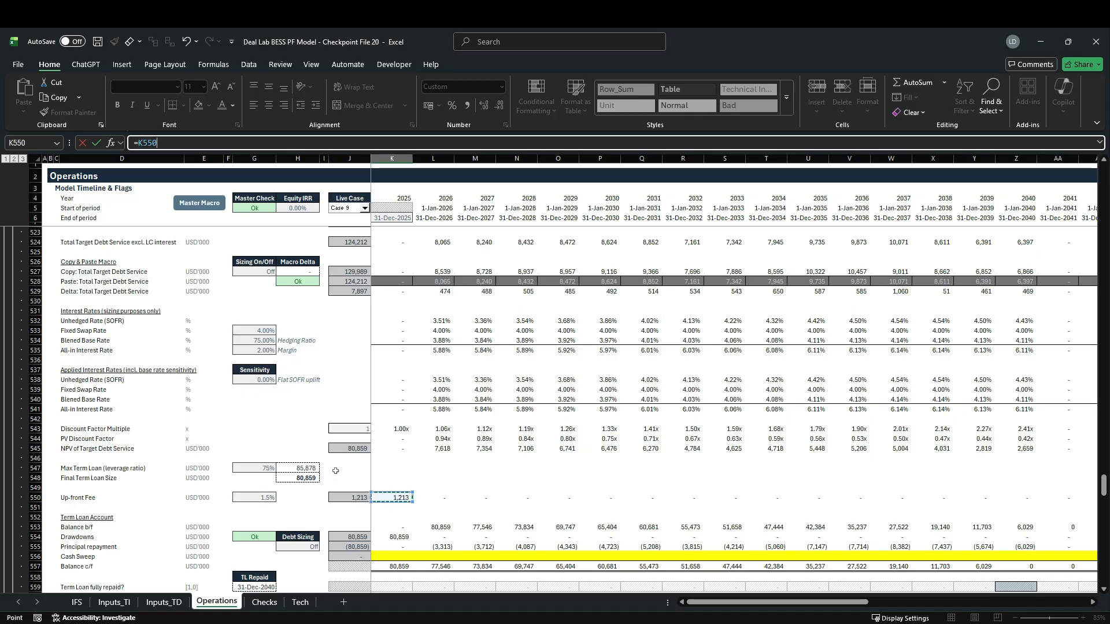
key("ctrl+Return")
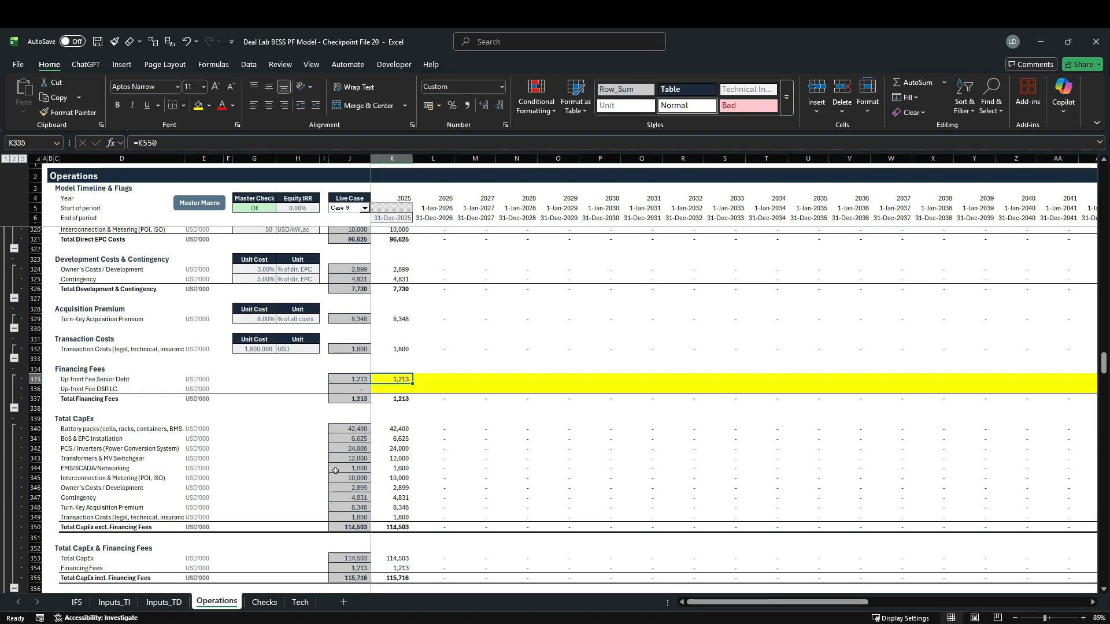
Step: Fill the Up-front Fee Senior Debt link across row 335 from K to AT
key("ctrl+shift+Right")
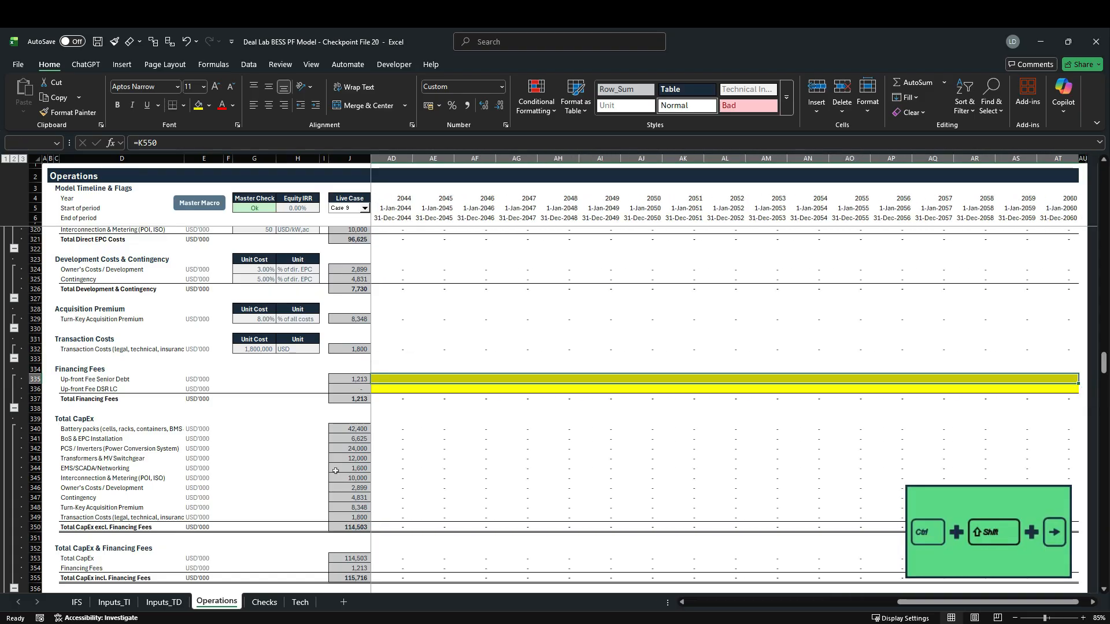
key("shift+Left")
key("ctrl+r")
Step: Copy the formats of the Transaction Costs row 332, K to AT, onto the Up-front Fee Senior Debt row 335 to remove its yellow highlight
key("Up")
key("Up")
key("Up")
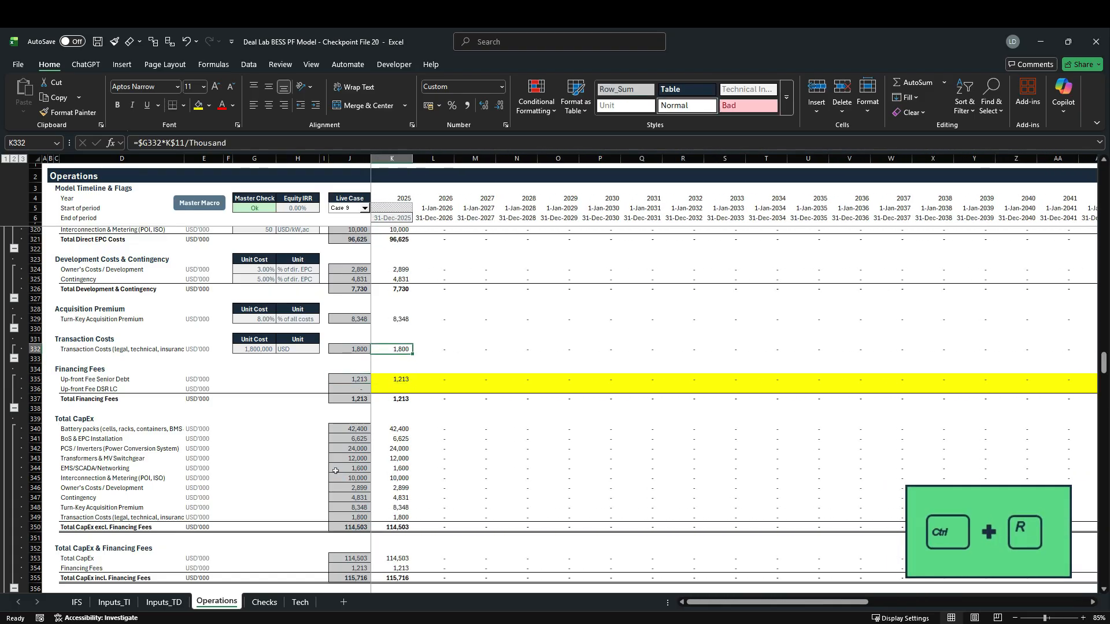
key("ctrl+shift+Right")
key("ctrl+c")
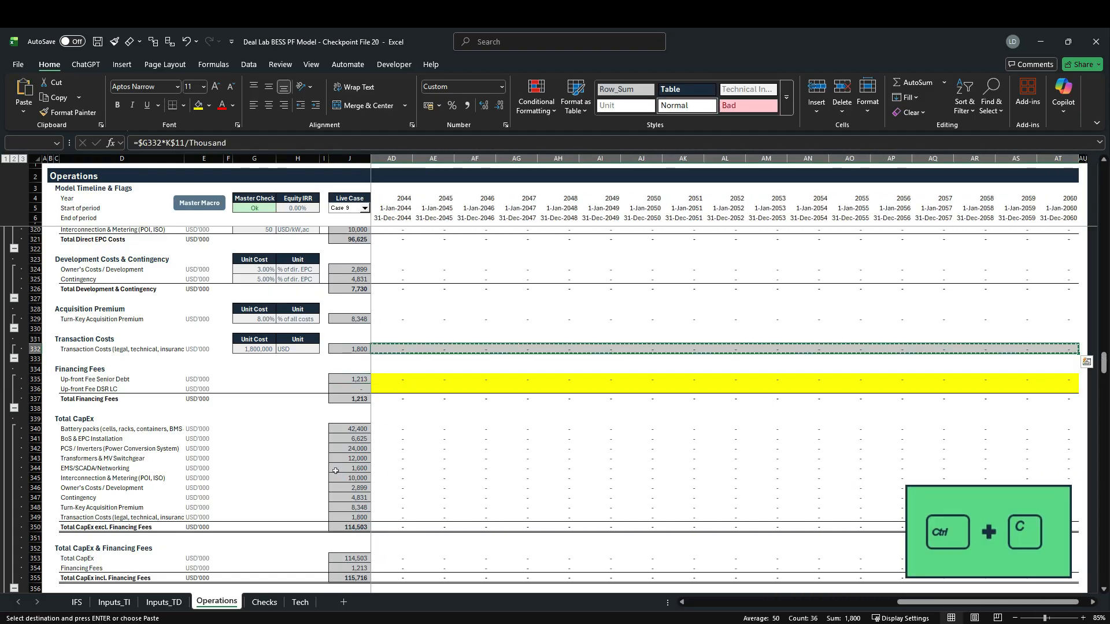
key("Down")
key("Down")
key("Down")
key("alt+h")
key("v")
key("s")
key("t")
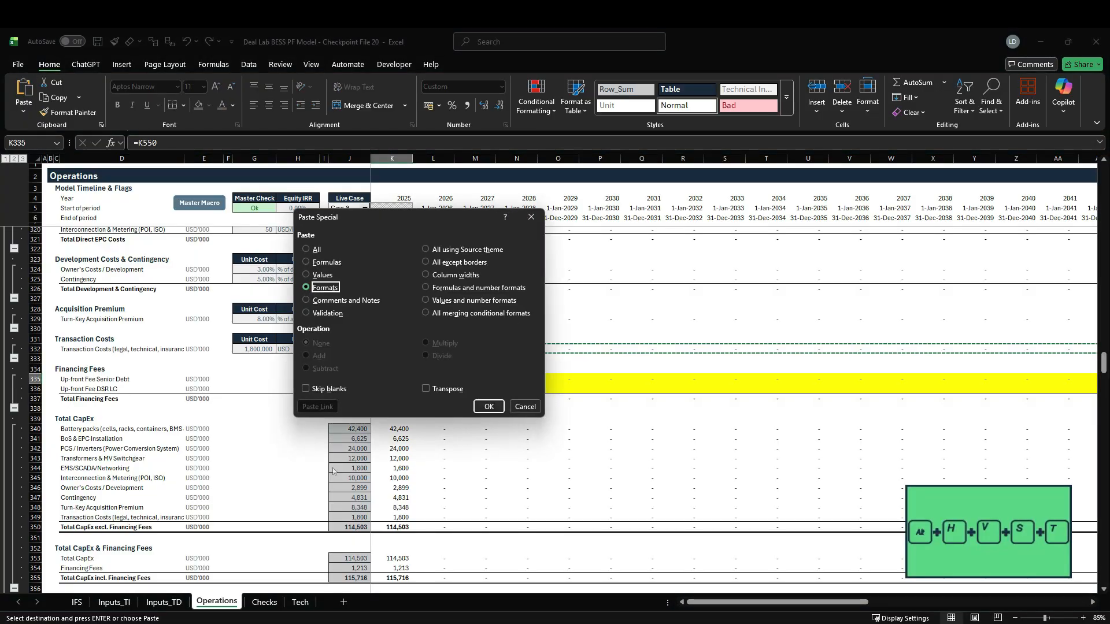
key("Return")
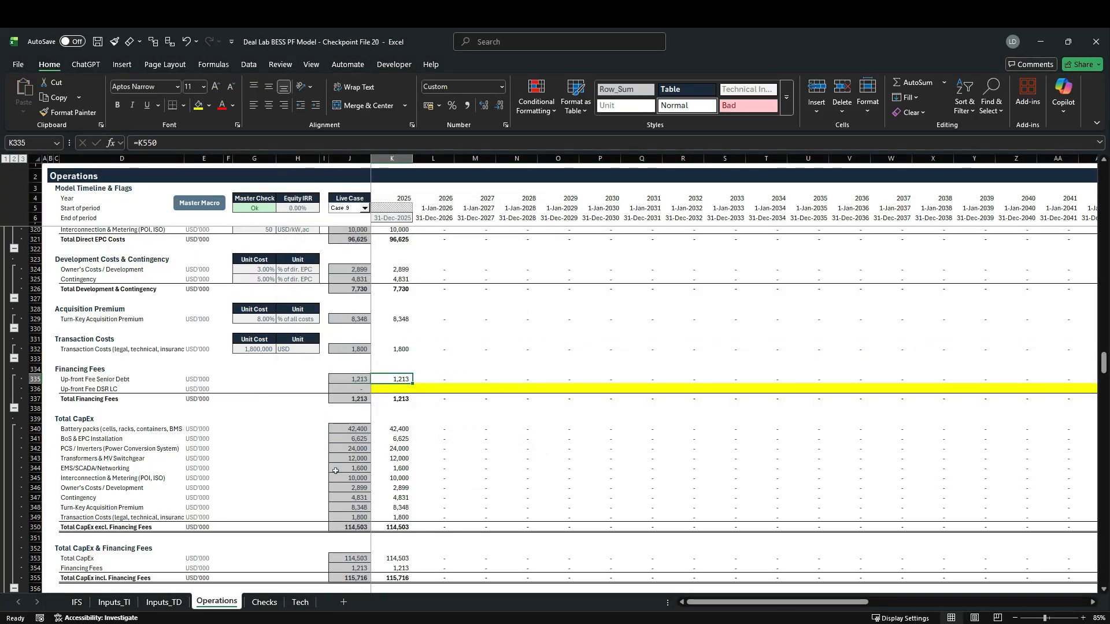
Step: Trace the up-front fee from Financing Fees through Total CapEx incl. Financing Fees and the deferred fee amortization to row 502 in Levered Taxes
key("Home")
key("shift+space")
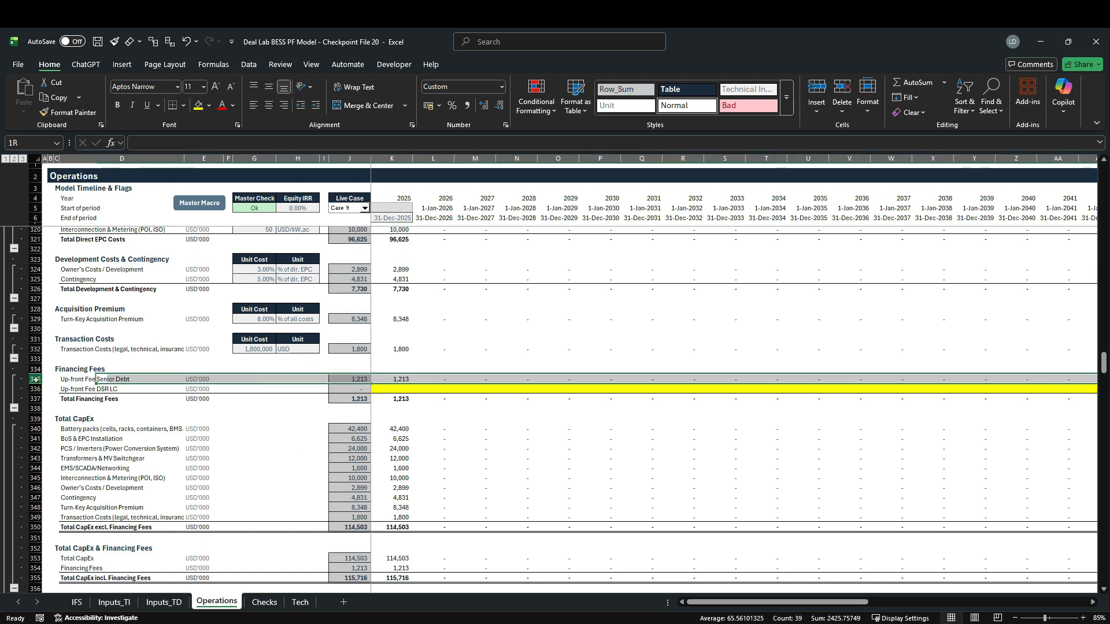
scroll(420, 483, "down", 4)
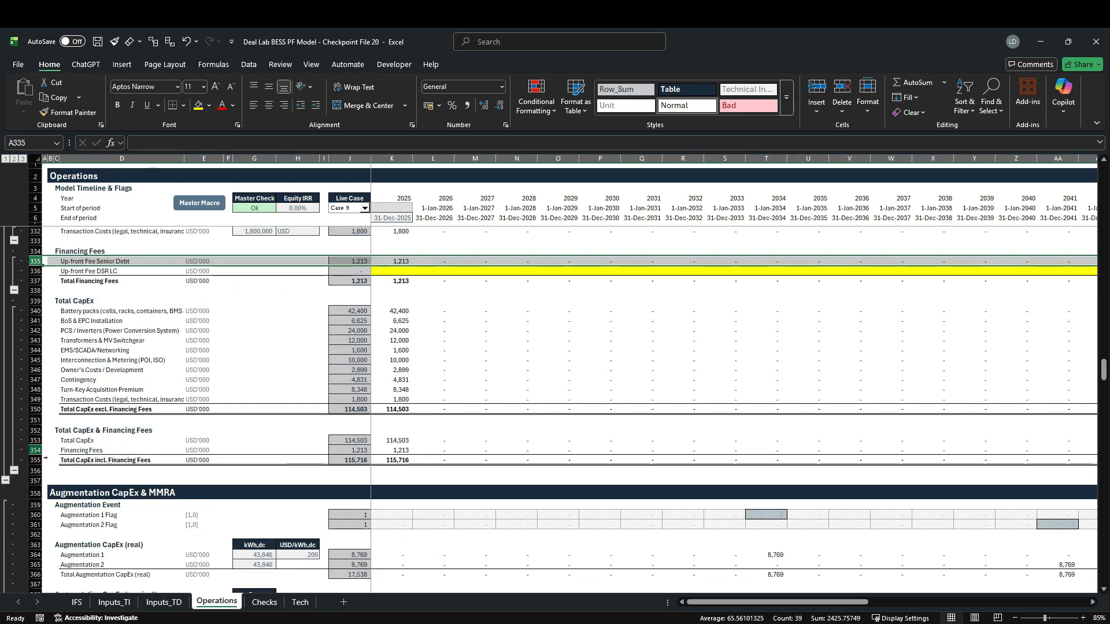
left_click(45, 457)
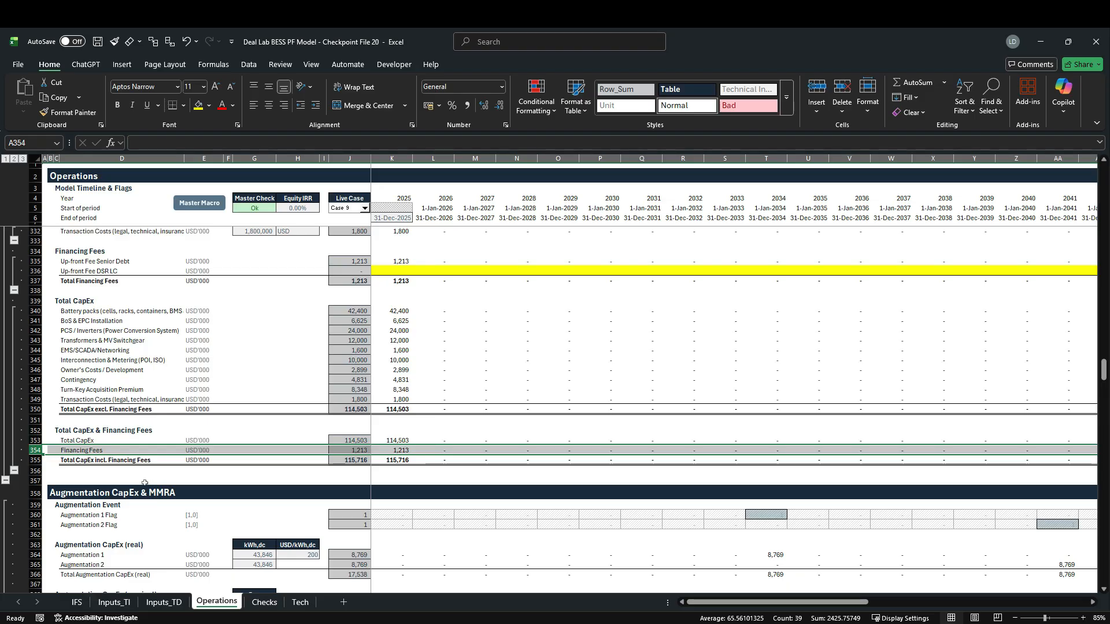
left_click(403, 461)
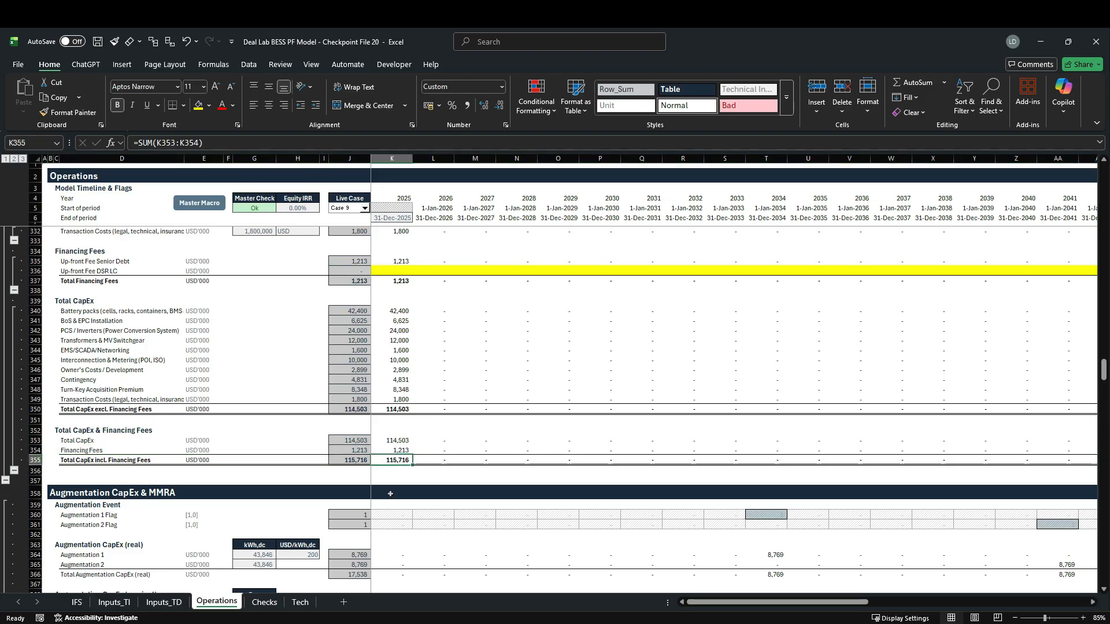
scroll(390, 494, "down", 15)
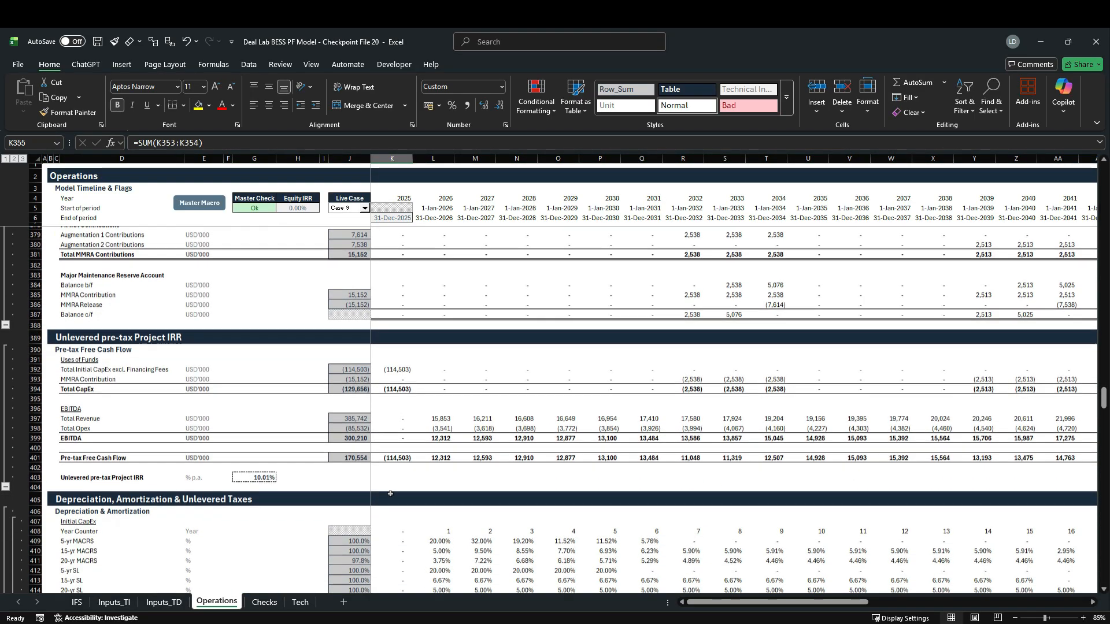
scroll(391, 494, "down", 17)
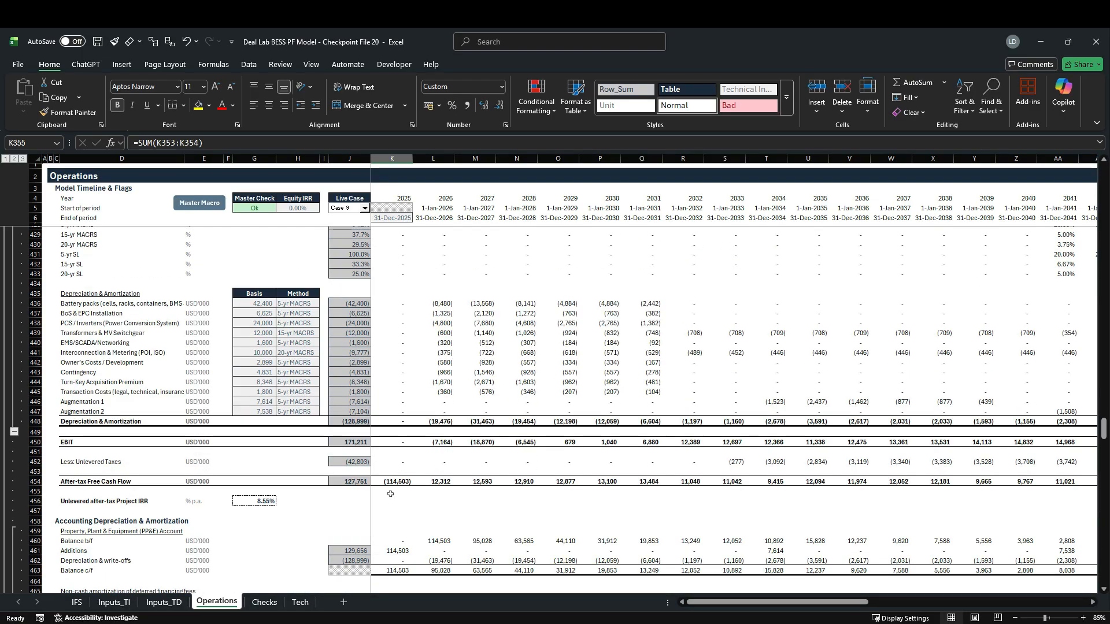
scroll(390, 493, "down", 7)
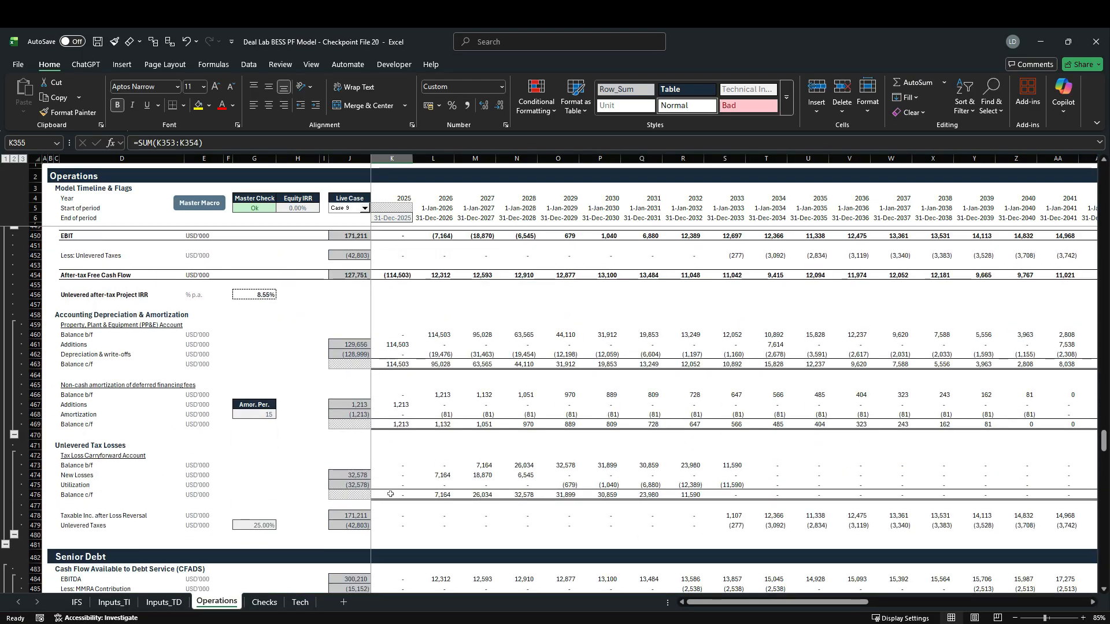
scroll(390, 493, "down", 6)
scroll(389, 495, "down", 3)
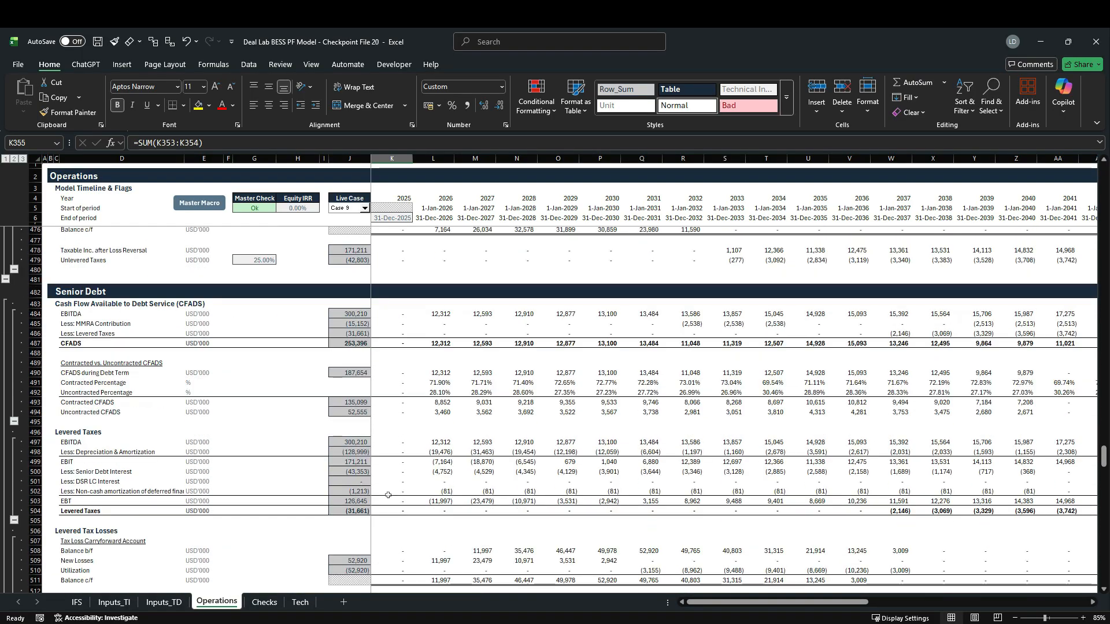
scroll(388, 496, "down", 3)
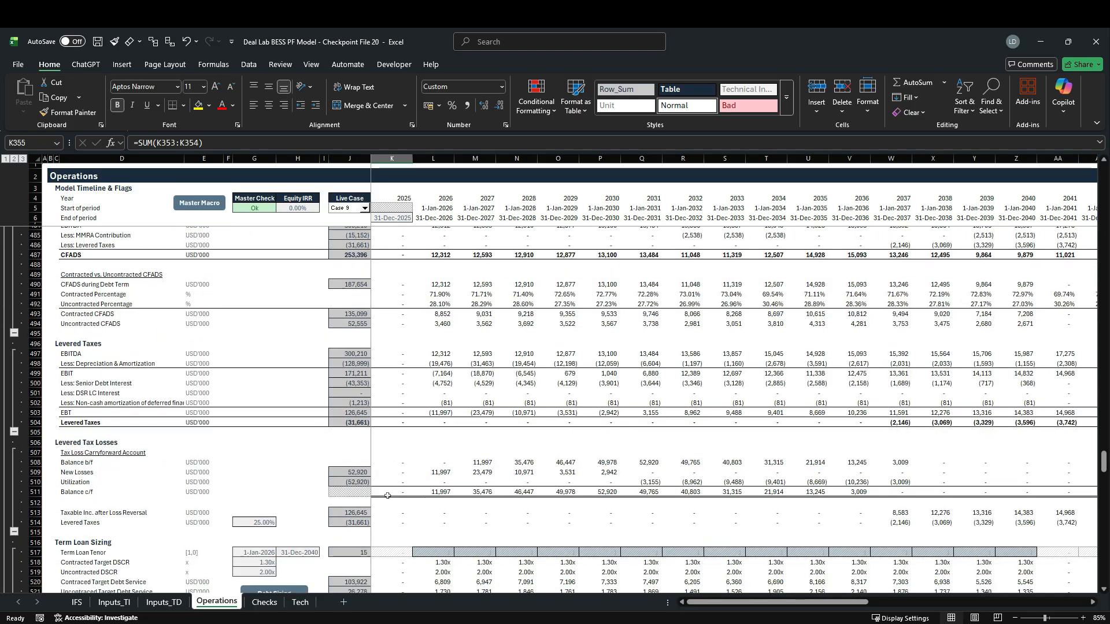
left_click(36, 403)
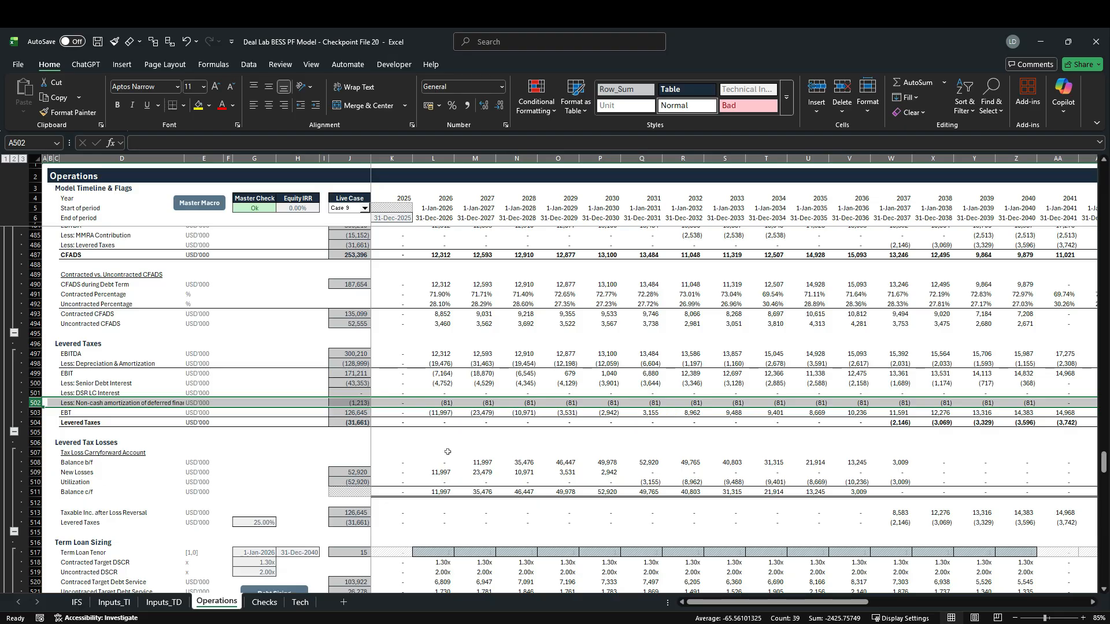
Step: Set the live case to Case 8 on the Inputs_TI sheet
left_click(110, 602)
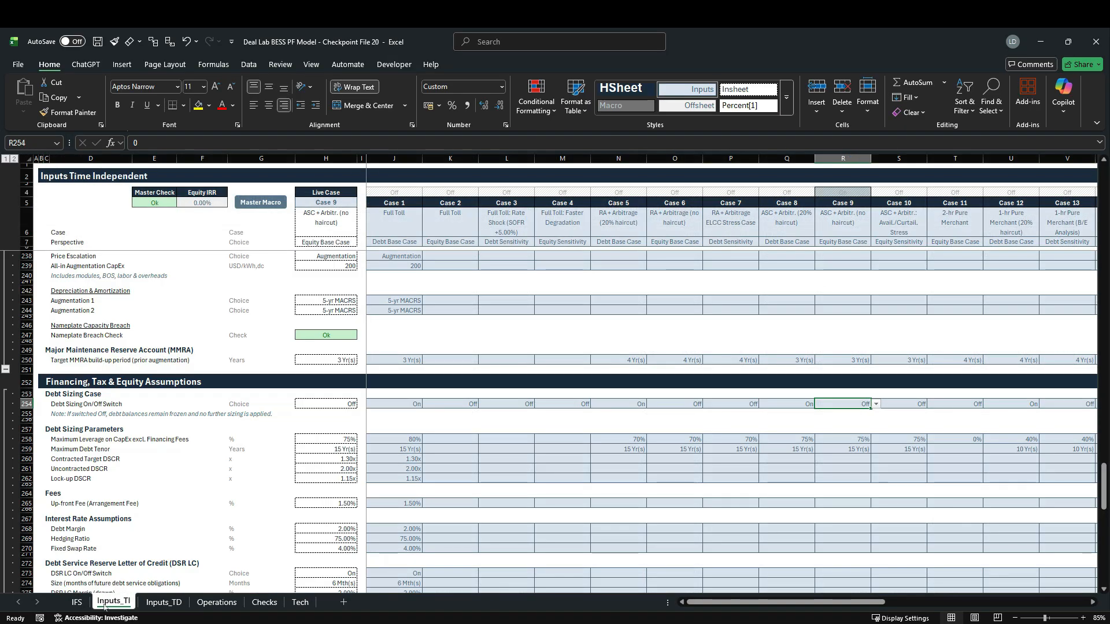
left_click(348, 206)
left_click(362, 202)
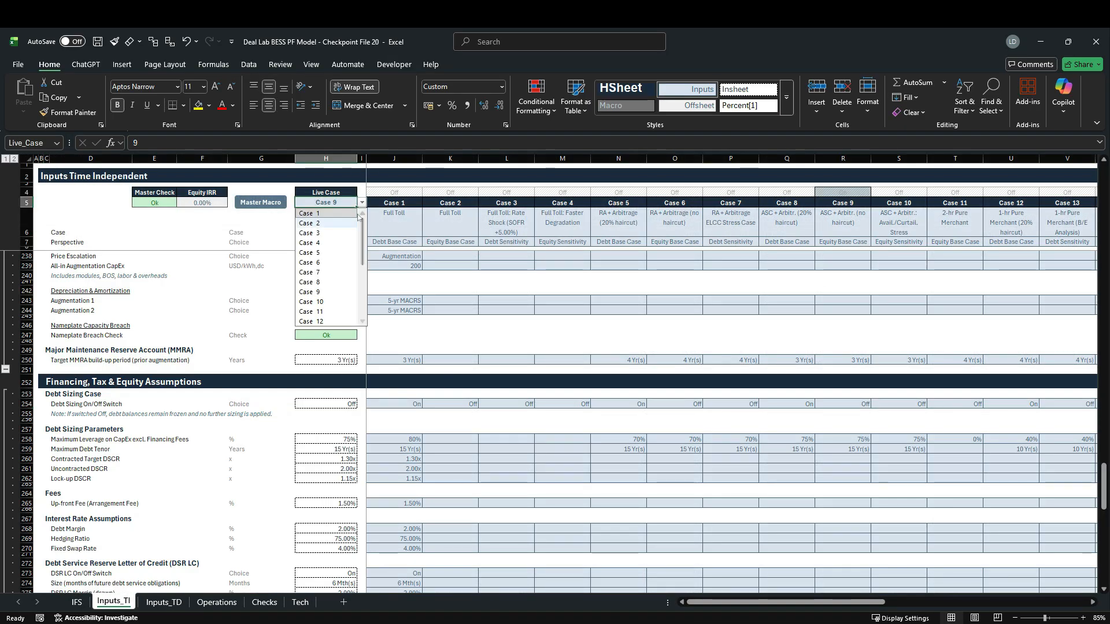
left_click(327, 282)
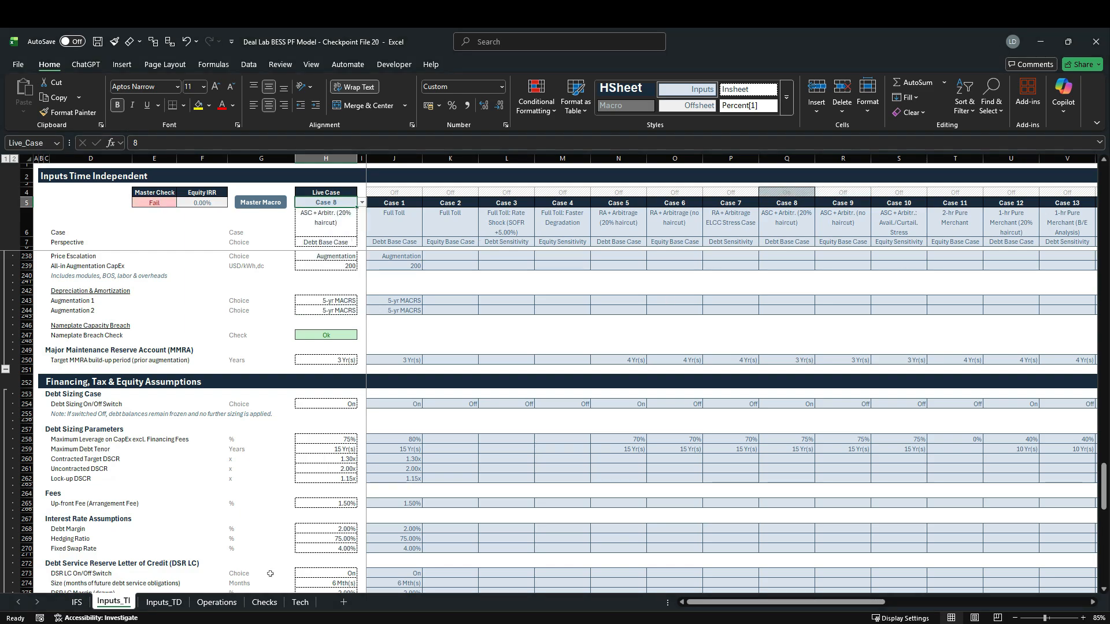
Step: Run the Debt Sizing macro for Case 8 in the Term Loan Sizing section of the Operations sheet
left_click(217, 602)
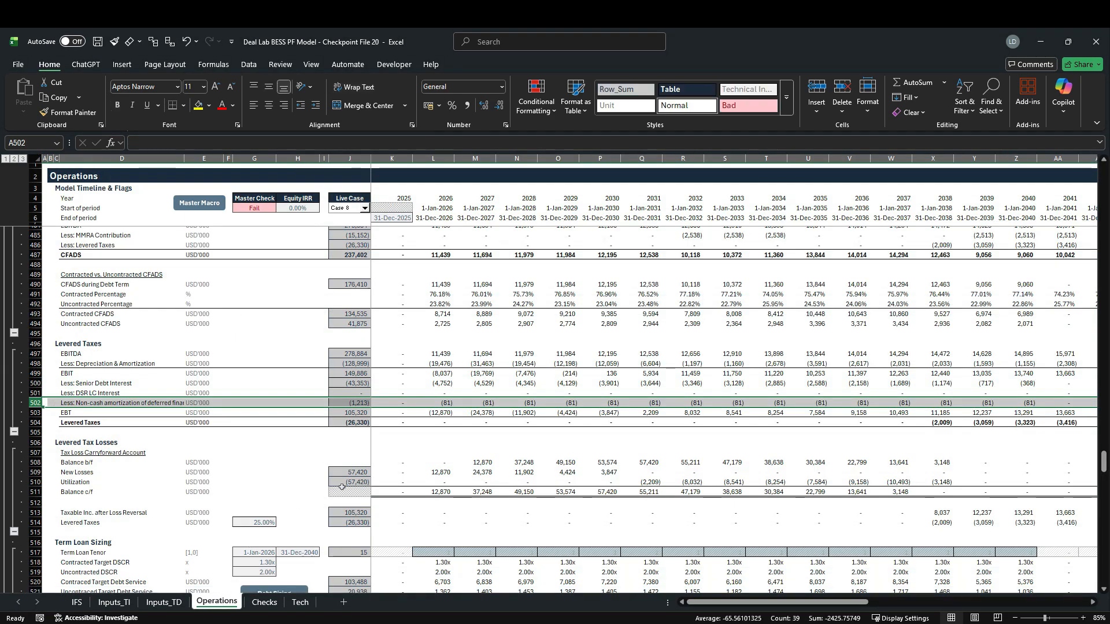
scroll(338, 486, "down", 7)
scroll(343, 508, "down", 2)
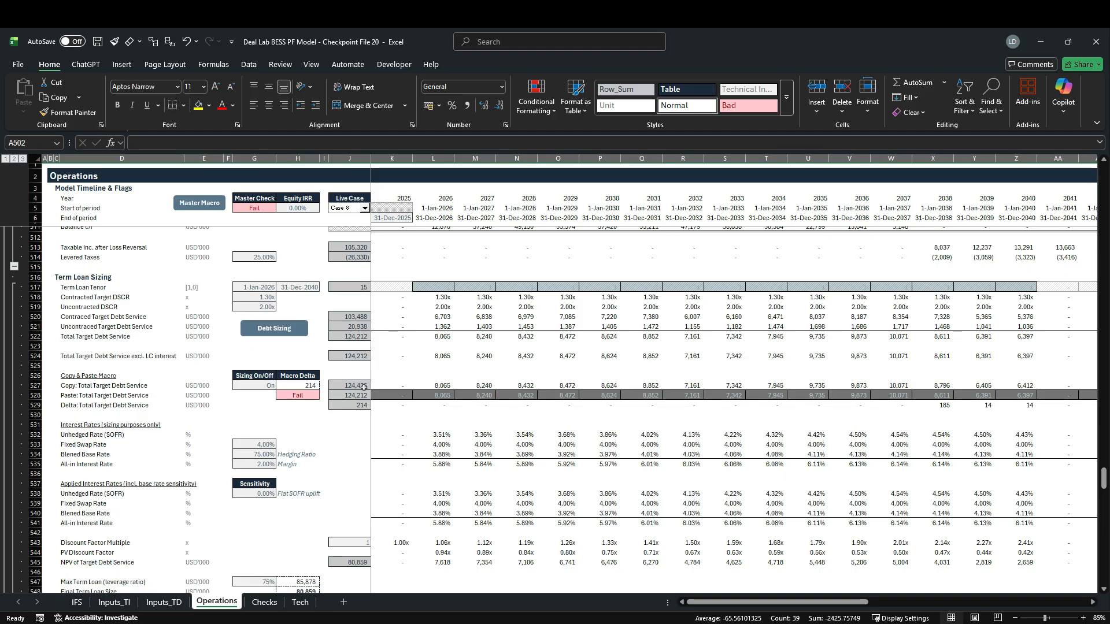
left_click(290, 328)
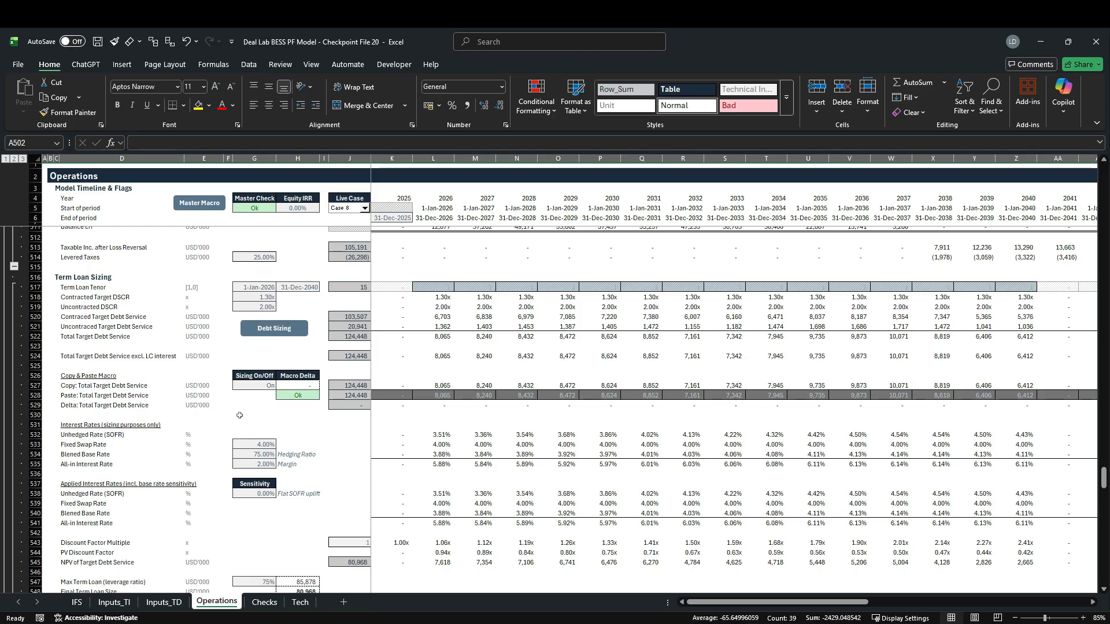
Step: On Inputs_TD, copy Case 8's principal schedule L149:Z149 and paste it as values into Case 9's row starting at L150
left_click(175, 607)
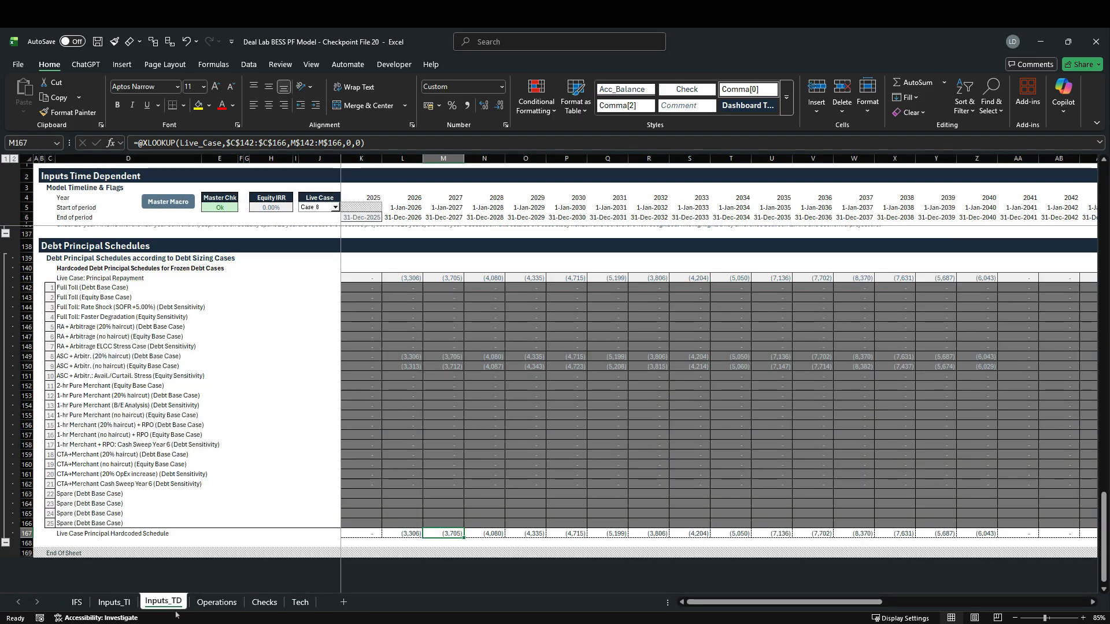
left_click(401, 358)
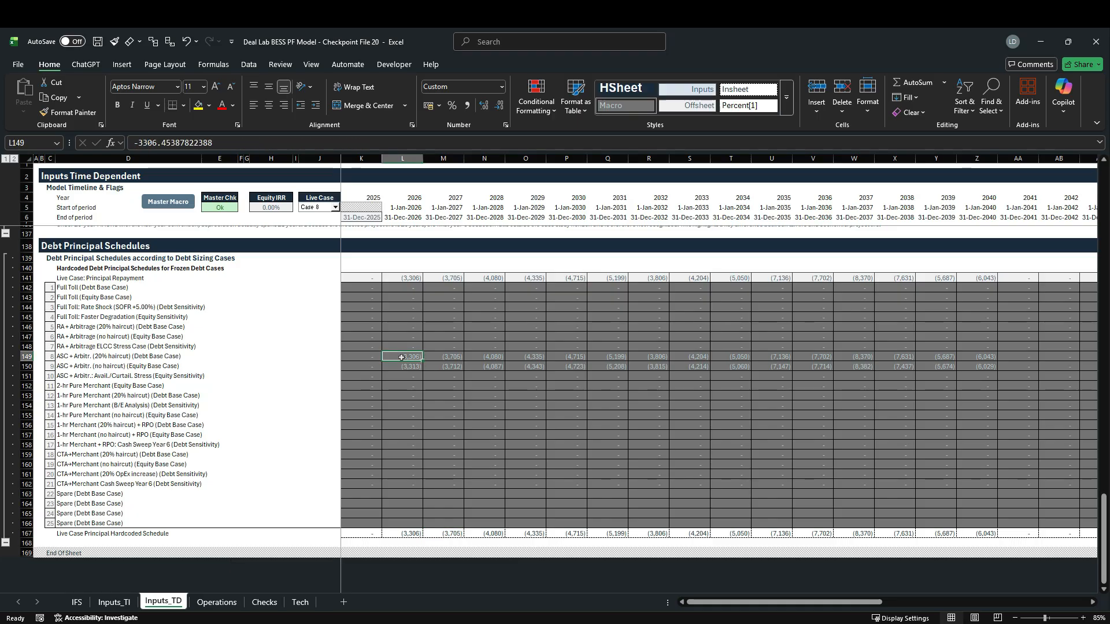
key("shift+Right")
key("shift+Right")
key("shift+Right")
key("shift+Right")
key("shift+Right")
key("shift+Right")
key("shift+Right")
key("shift+Right")
key("shift+Right")
key("shift+Right")
key("shift+Right")
key("shift+Right")
key("shift+Right")
key("shift+Right")
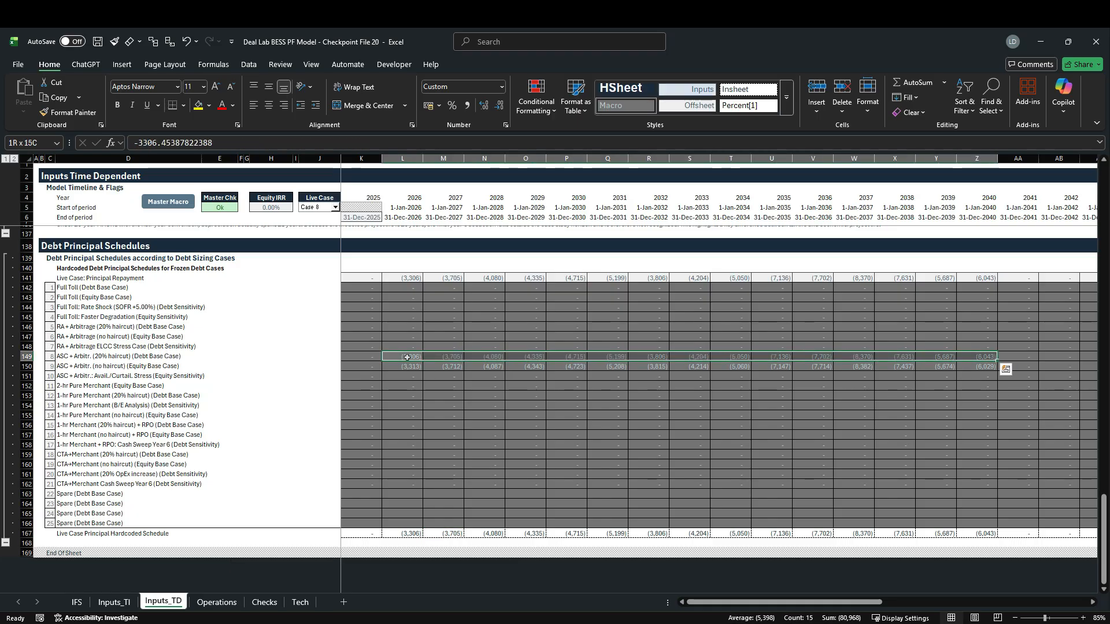
key("ctrl+c")
key("Down")
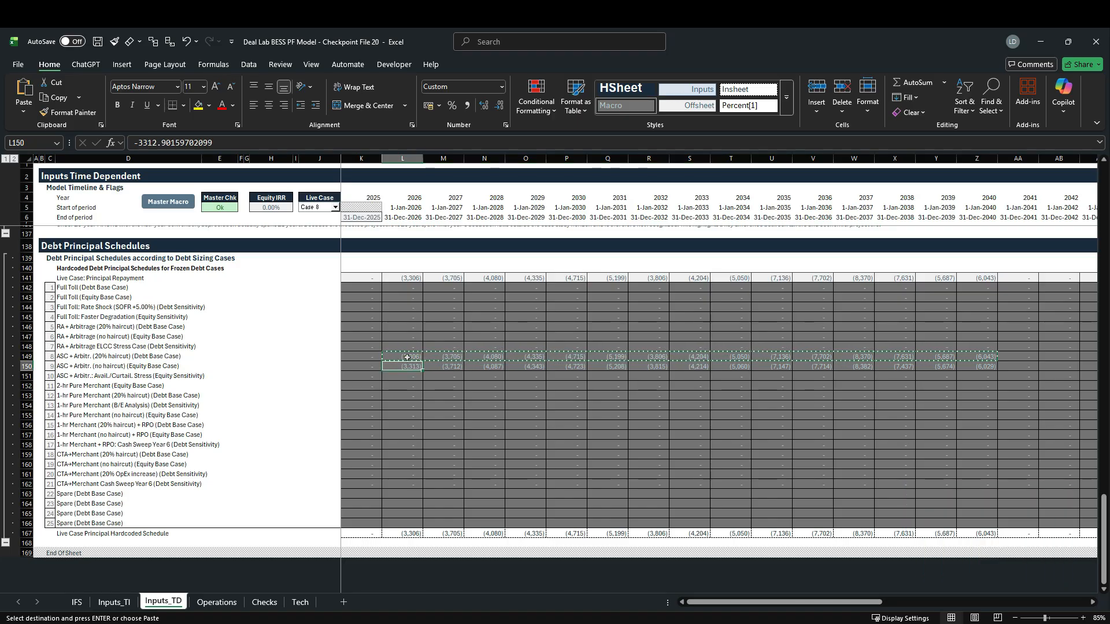
key("alt+h")
key("v")
key("s")
key("v")
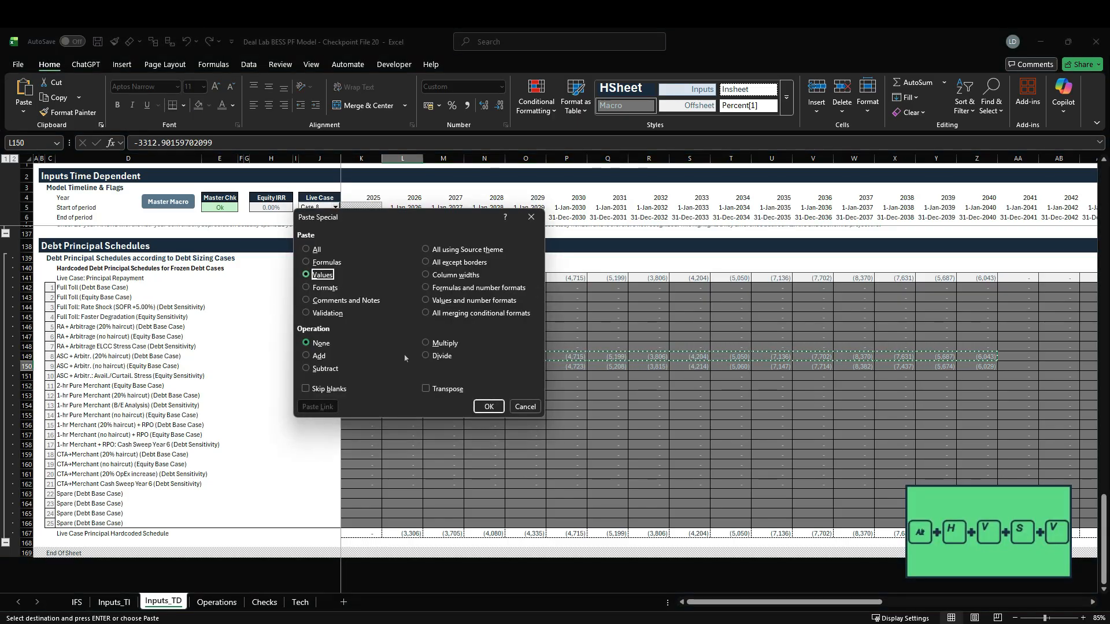
key("Return")
key("Escape")
key("Left")
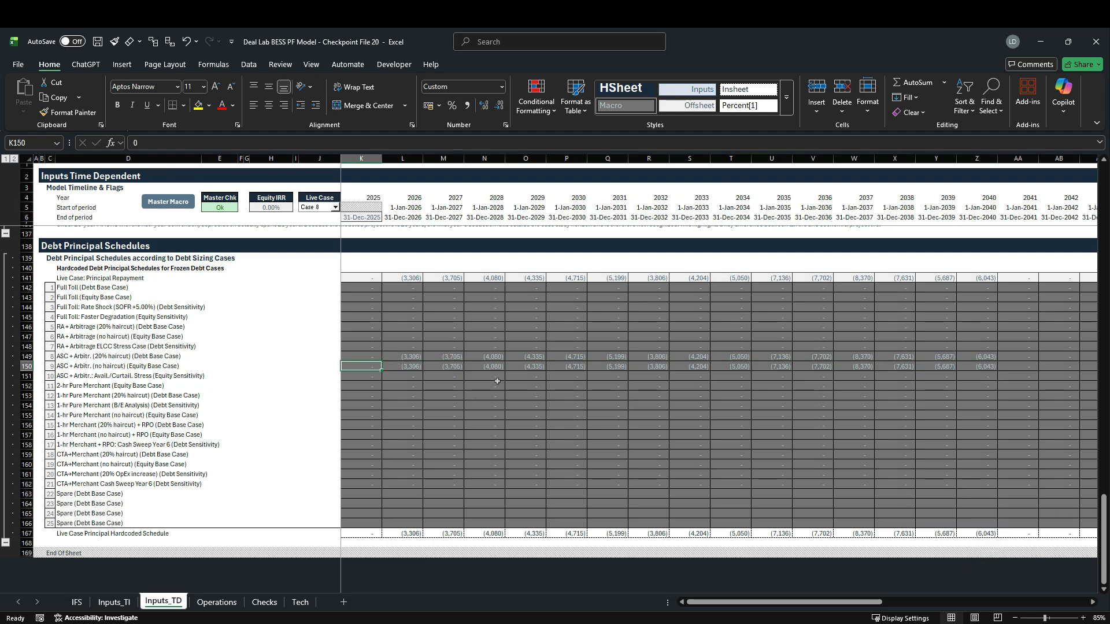
Step: Set the live case back to Case 9 on the Inputs_TI sheet
left_click(113, 603)
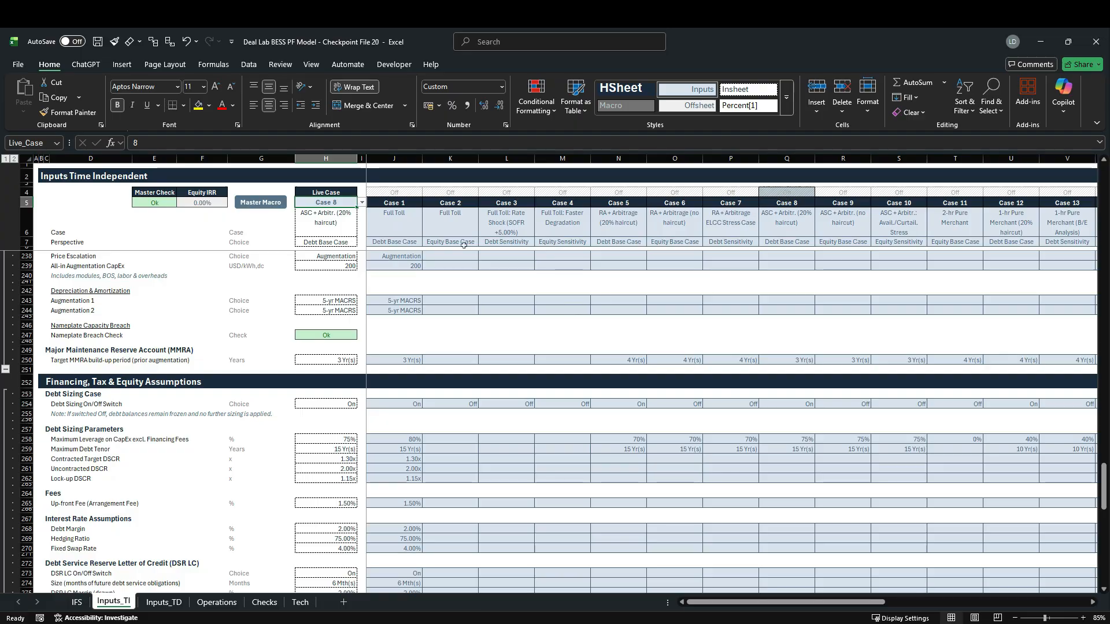
left_click(361, 202)
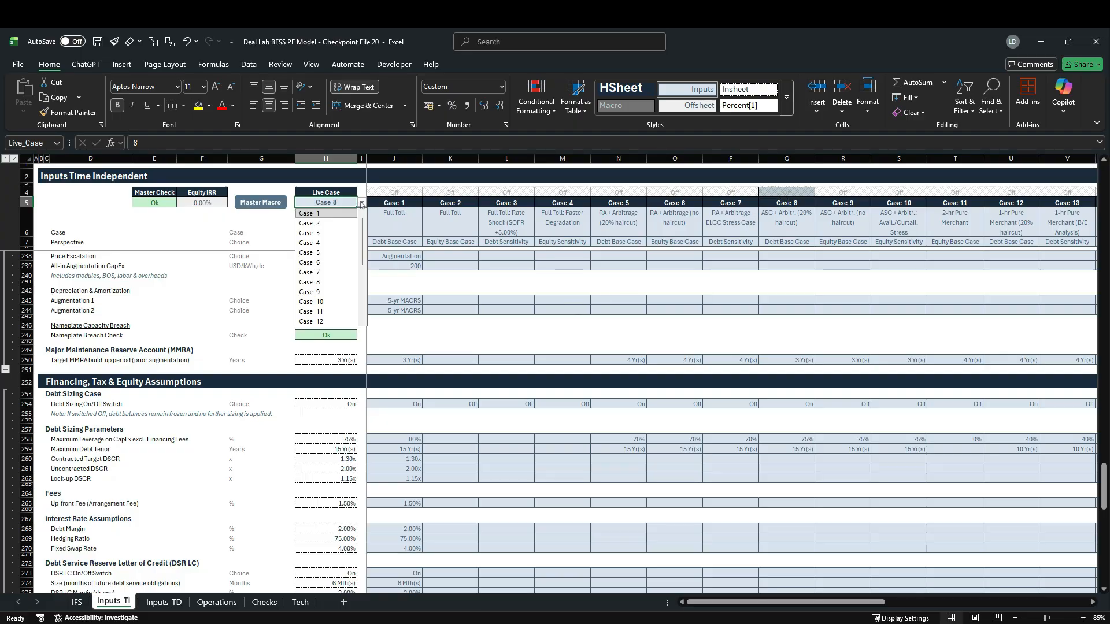
left_click(328, 301)
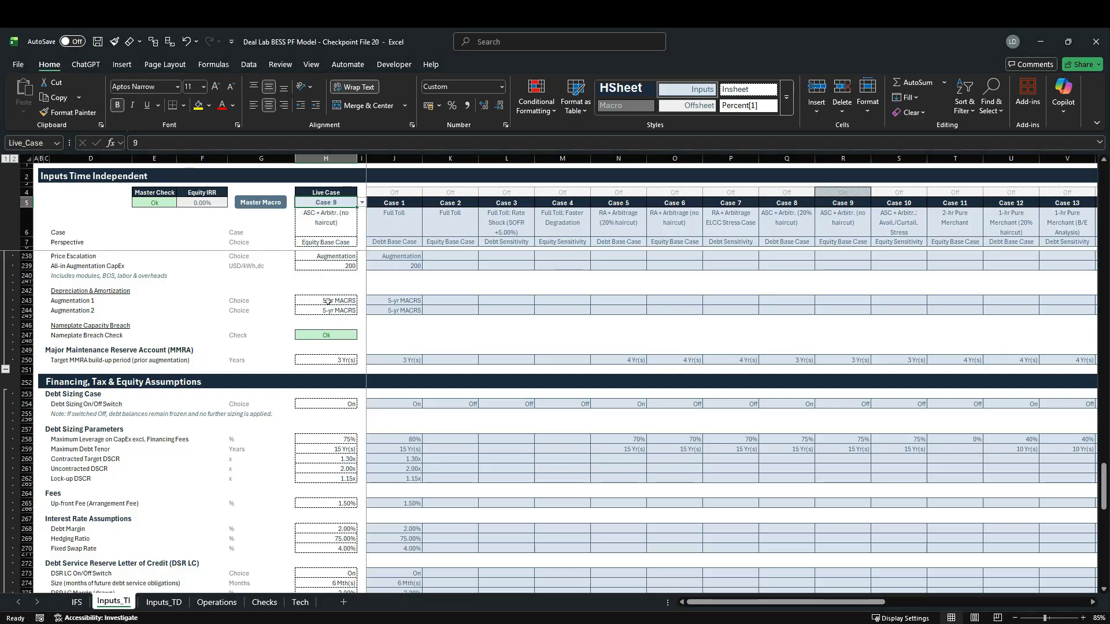
Step: Review Case 9's target debt service and term loan size on Operations, and its column of financing and sensitivity inputs on Inputs_TI
left_click(226, 604)
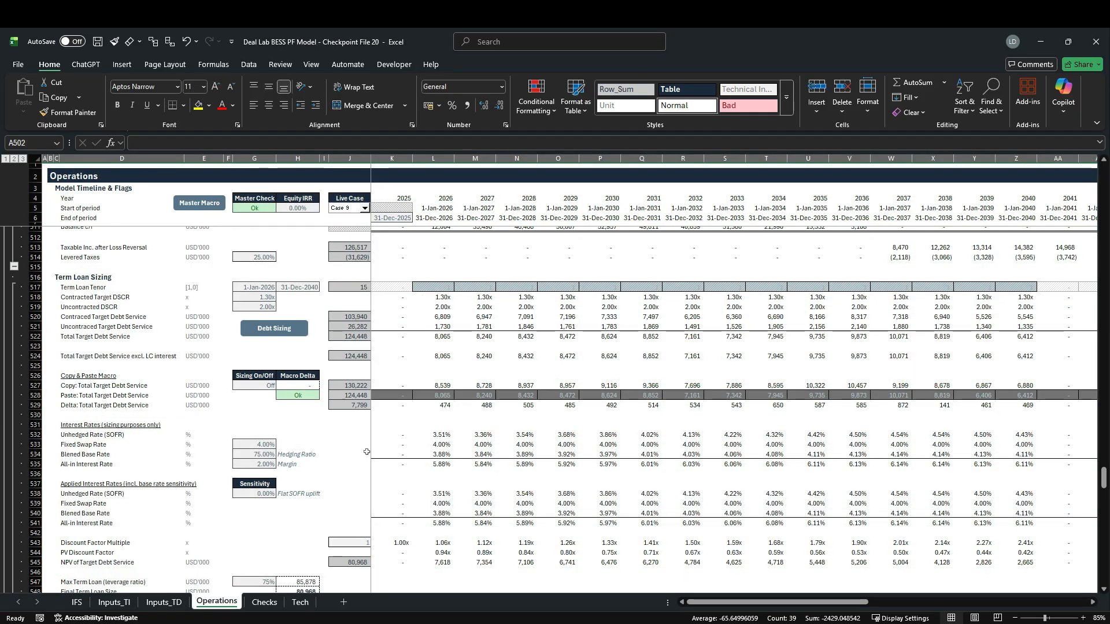
scroll(366, 451, "down", 3)
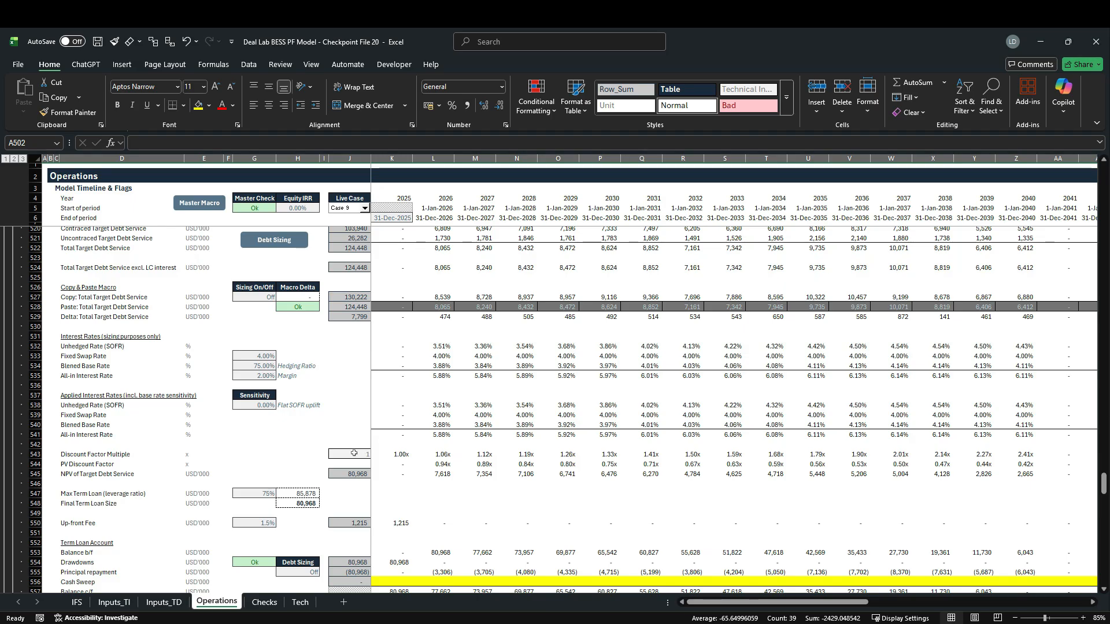
left_click(54, 298)
left_click(46, 300)
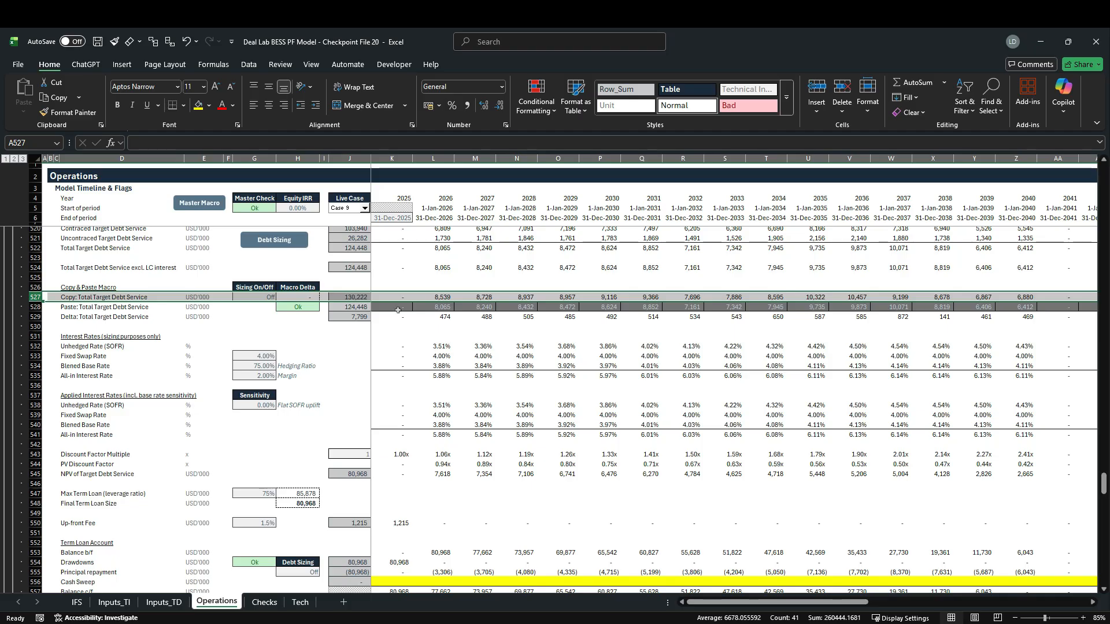
left_click(114, 601)
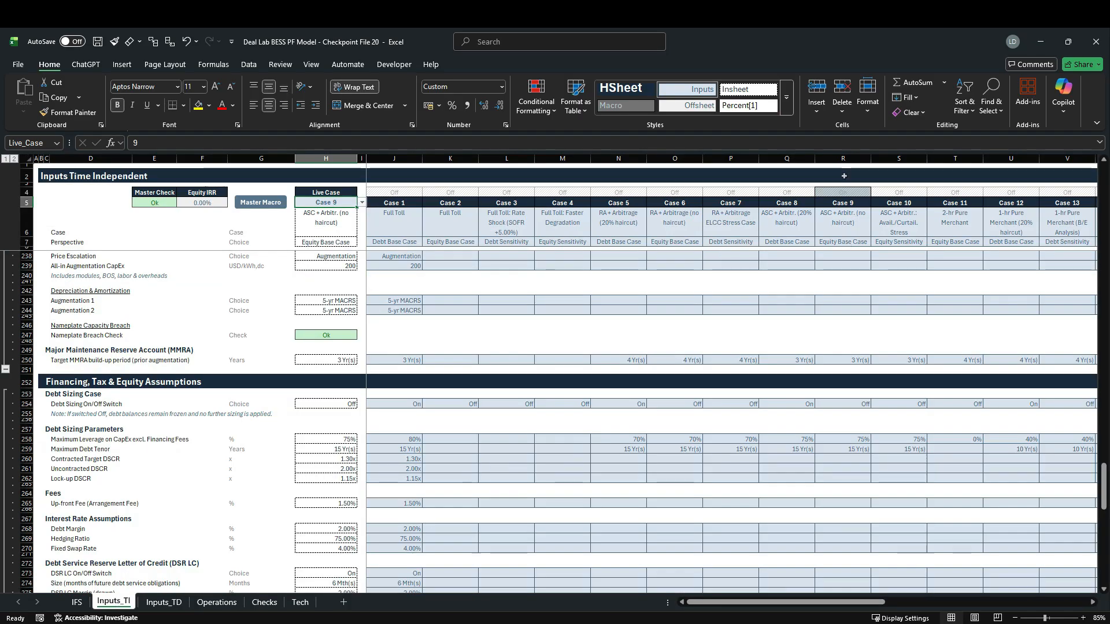
left_click(844, 160)
scroll(827, 410, "down", 15)
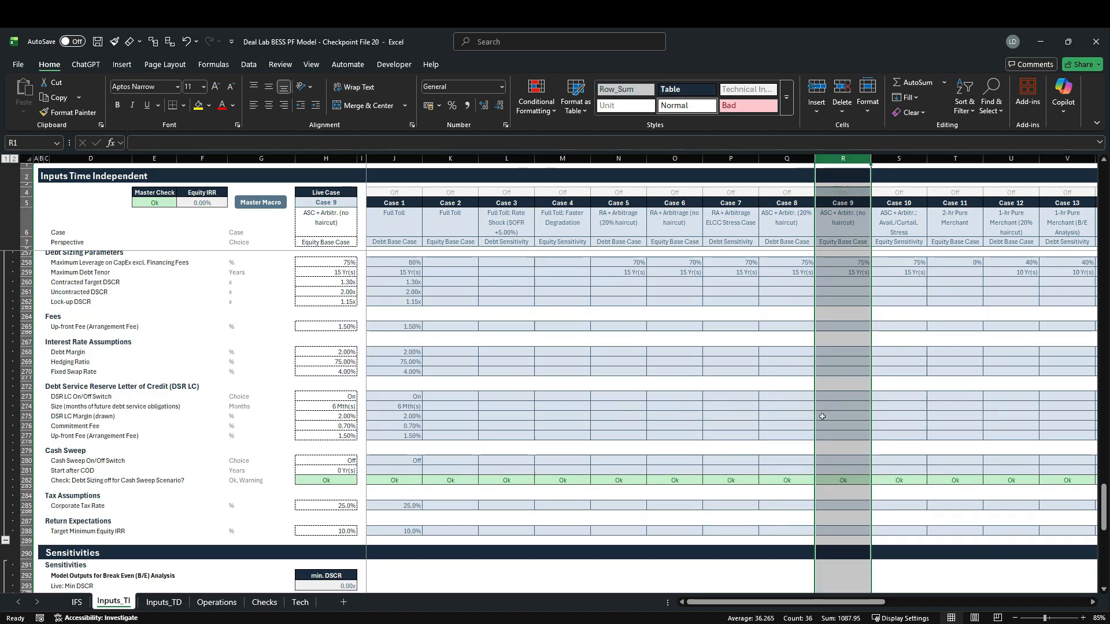
scroll(826, 423, "up", 2)
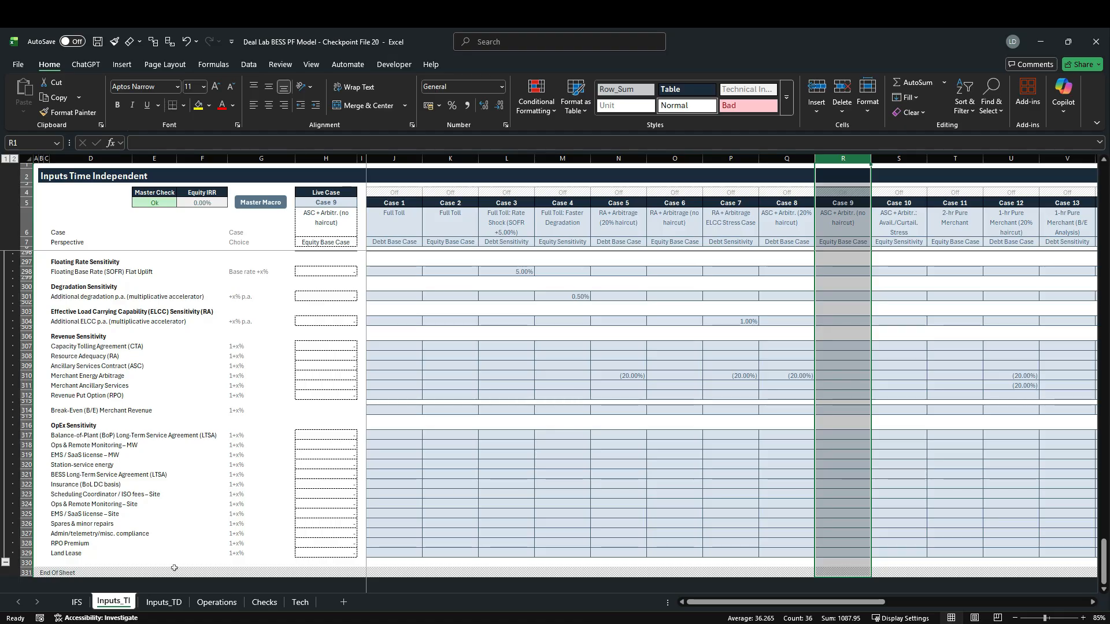
Step: On the Operations sheet, inspect the debt sizing switch in G527 and the Macro Delta formula in H527
left_click(217, 602)
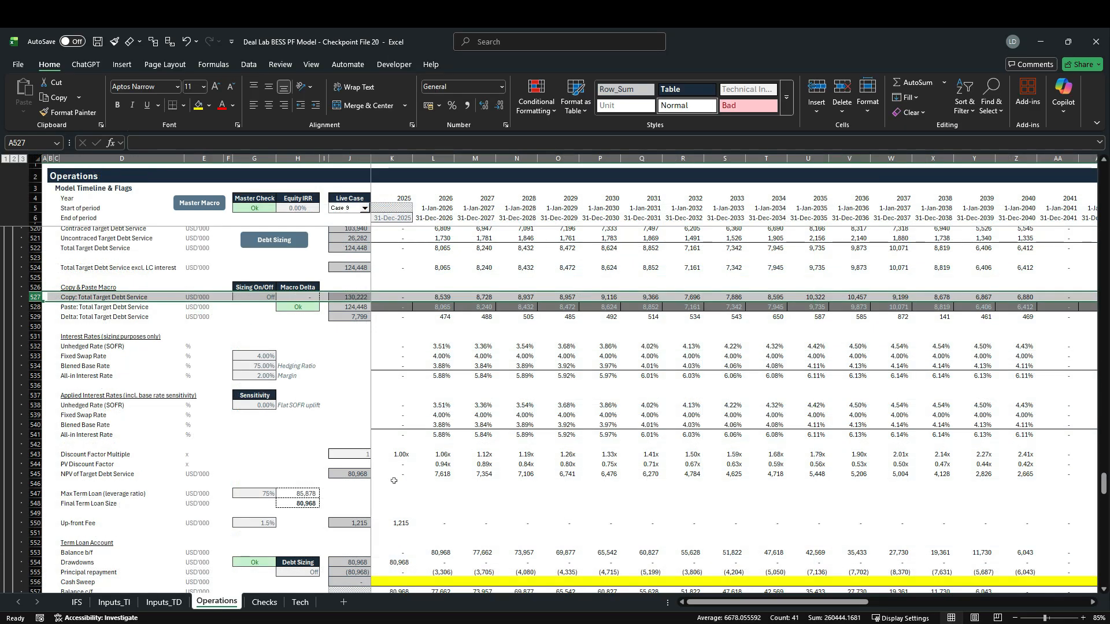
left_click(257, 300)
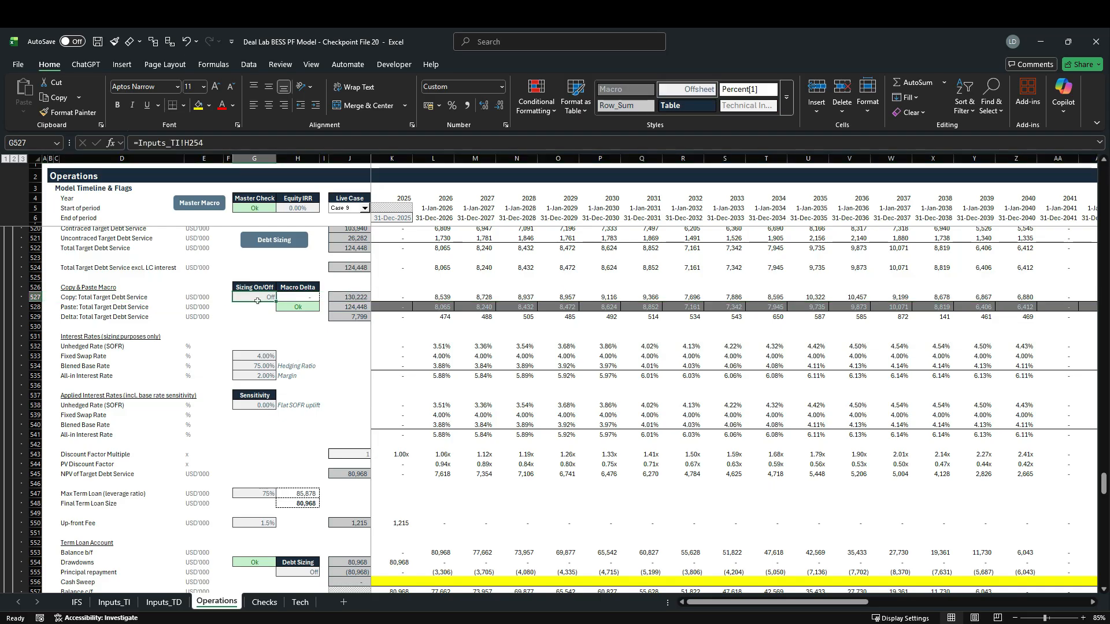
left_click(298, 298)
key("F2")
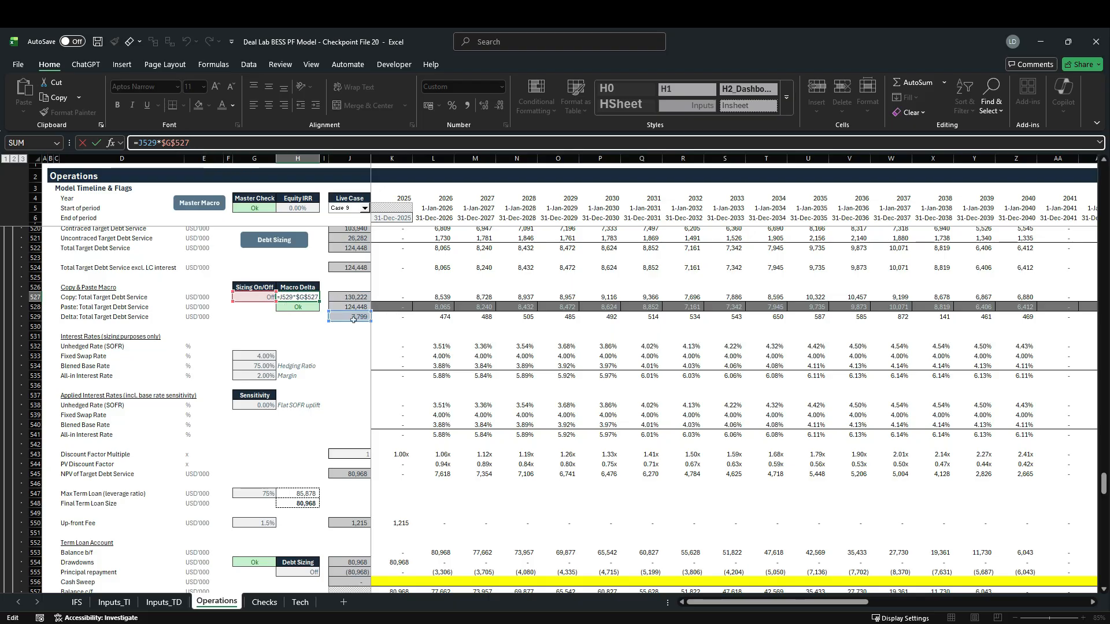
key("Escape")
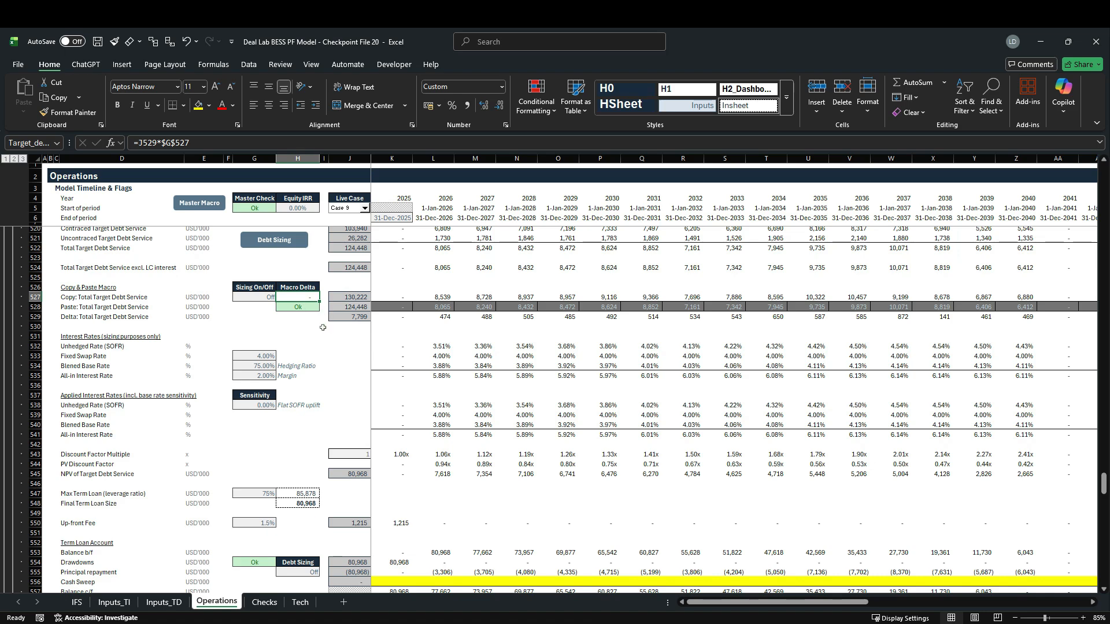
Step: Examine the Term Loan Principal row 563 on Operations and its lookup formula to the hardcoded schedule on Inputs_TD
scroll(321, 327, "down", 8)
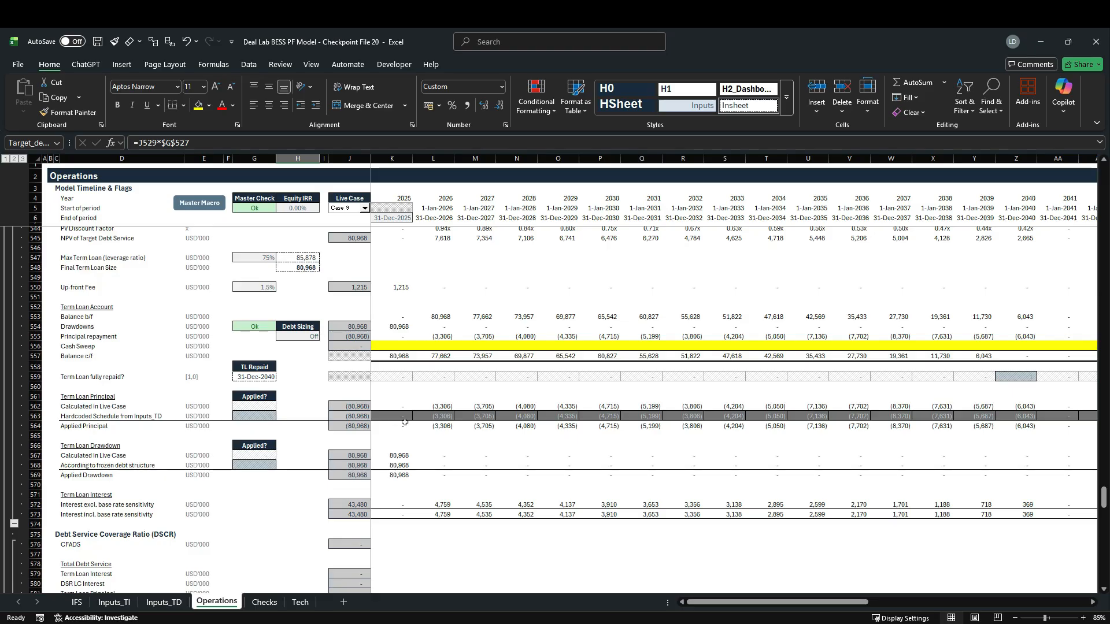
left_click(392, 416)
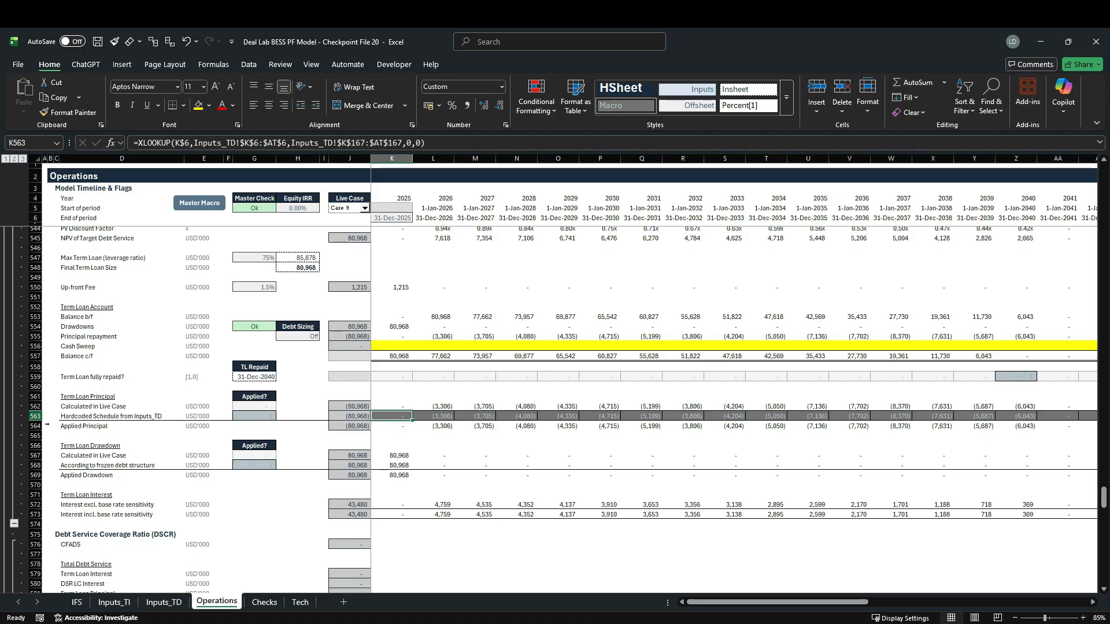
left_click(36, 416)
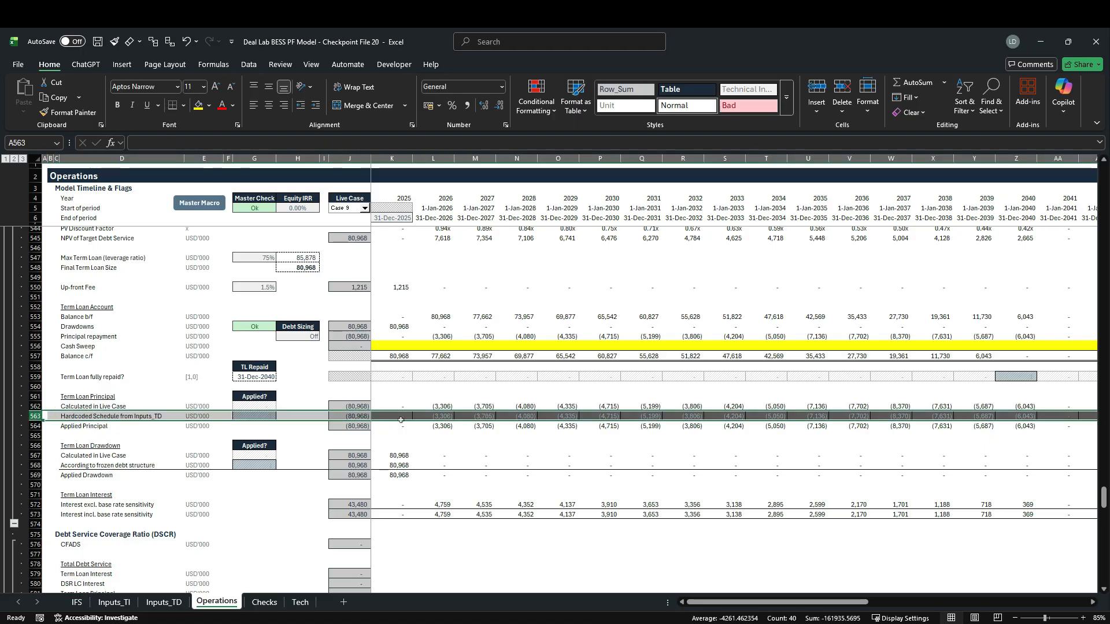
left_click(400, 419)
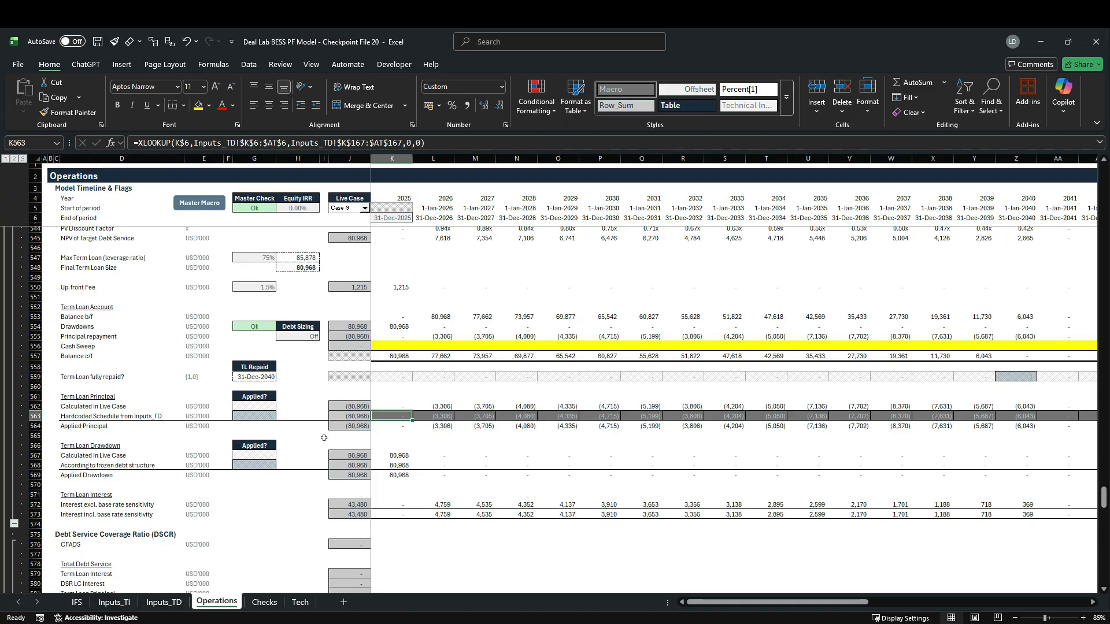
Step: On the IFS sheet, review the Balance Sheet's debt issuance costs and term loan rows, and the Income Statement's term loan interest
scroll(324, 438, "up", 2)
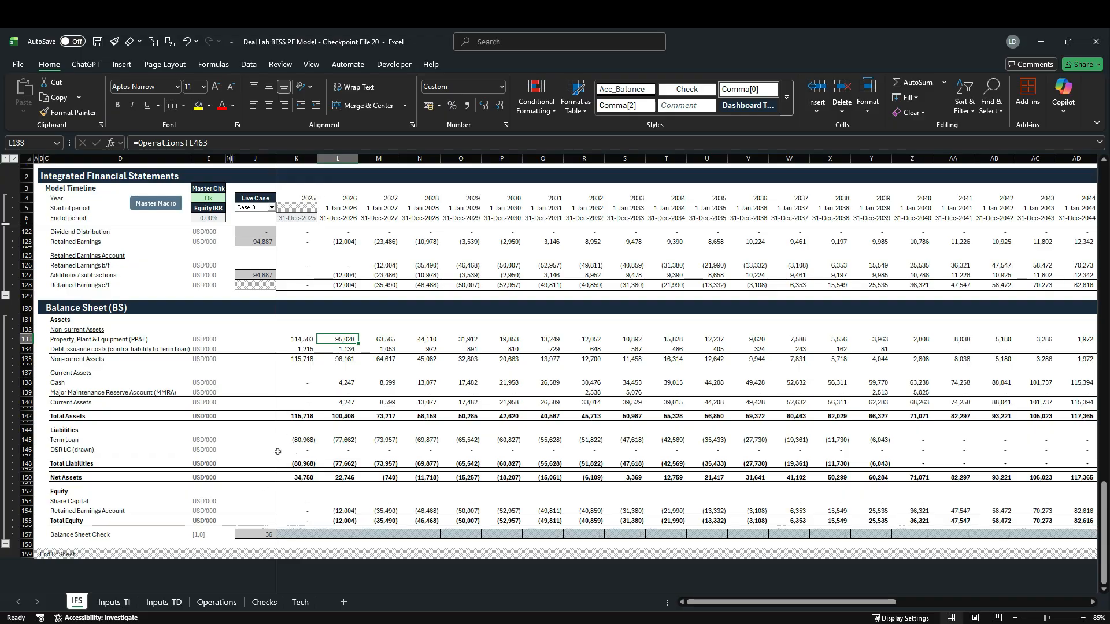
left_click(29, 350)
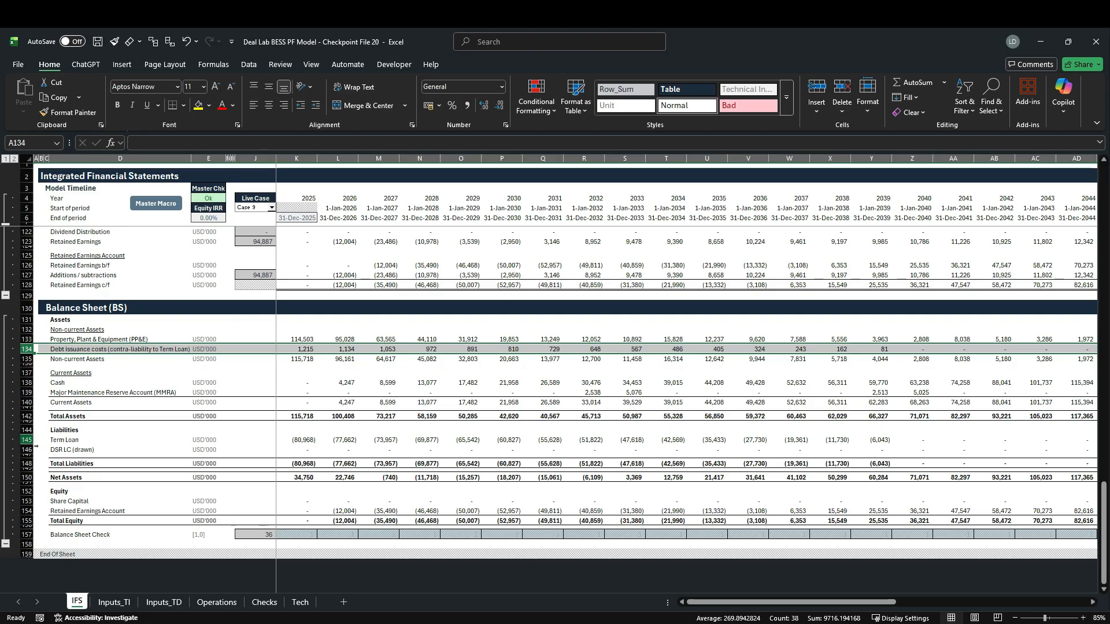
left_click(35, 443)
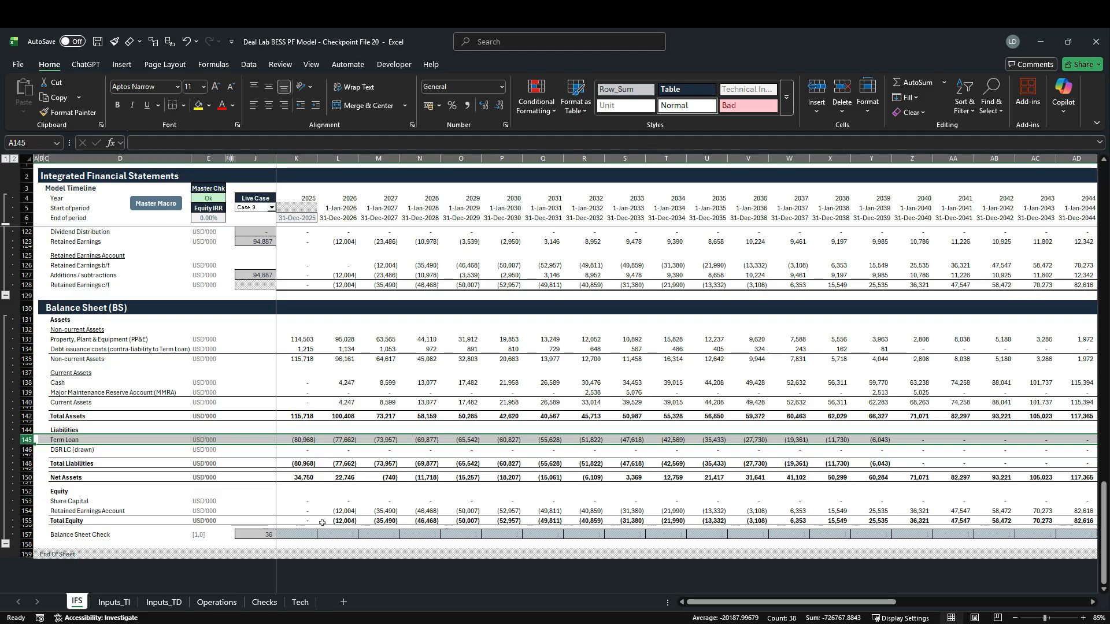
scroll(322, 522, "up", 10)
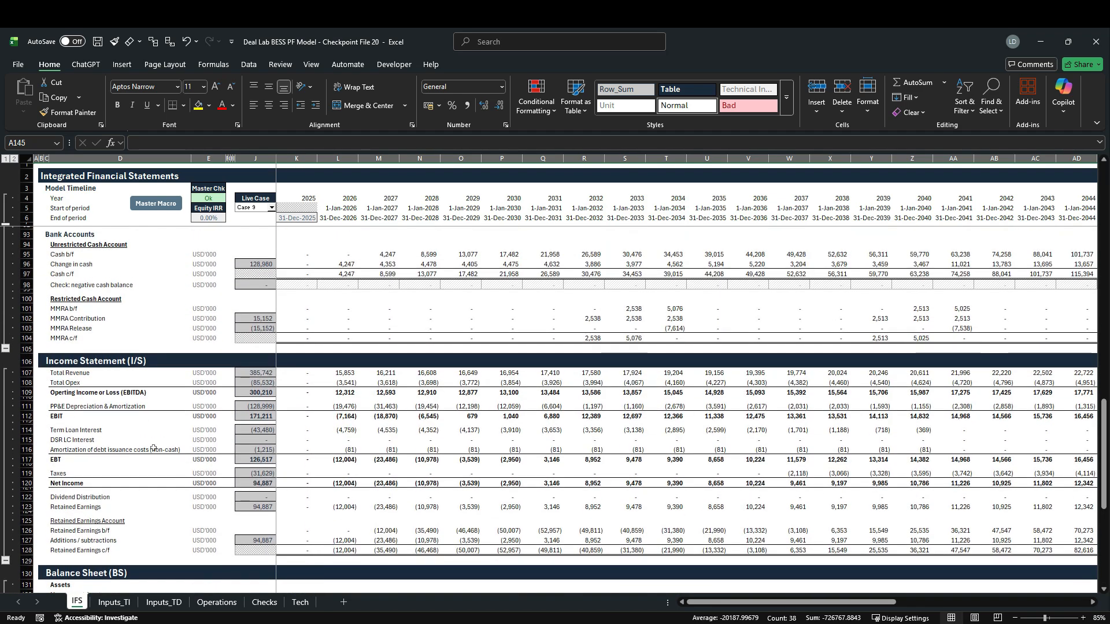
left_click(27, 430)
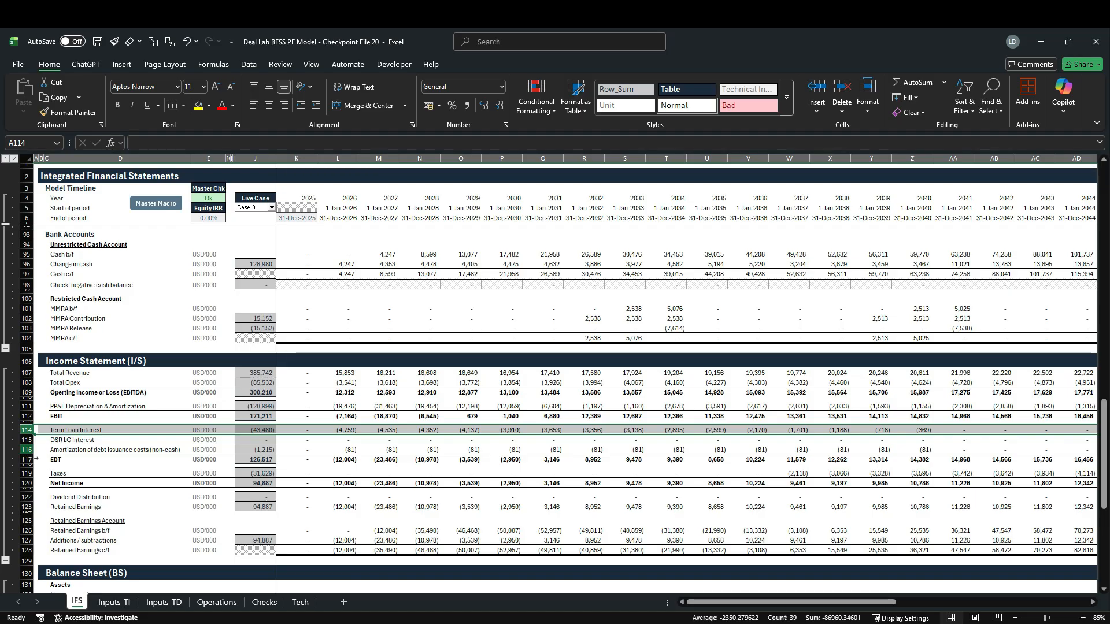
Step: Review the Senior Debt rows in Financing Cash Flows on IFS: term loan interest, term loan principal, DSR LC interest and Cash Sweep
scroll(36, 459, "up", 6)
scroll(33, 461, "up", 5)
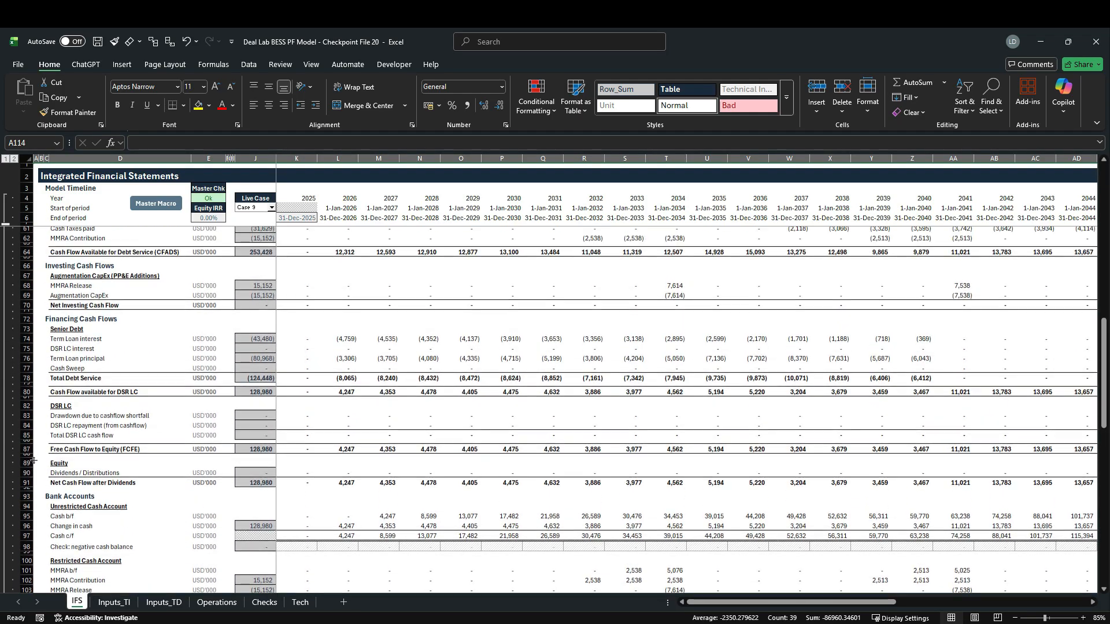
scroll(33, 460, "up", 2)
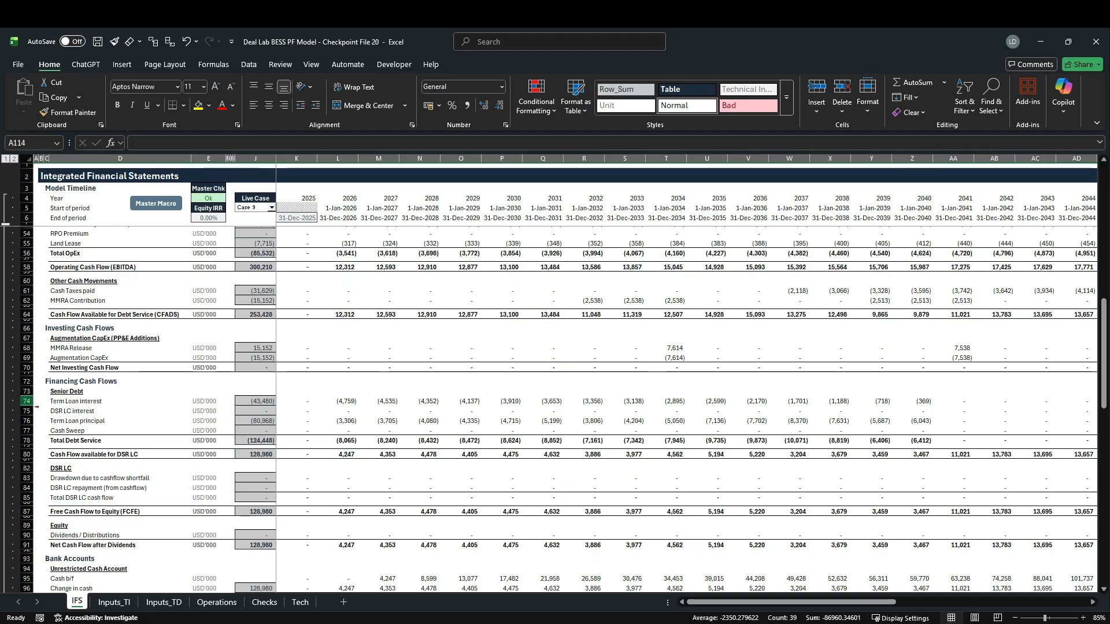
left_click(36, 402)
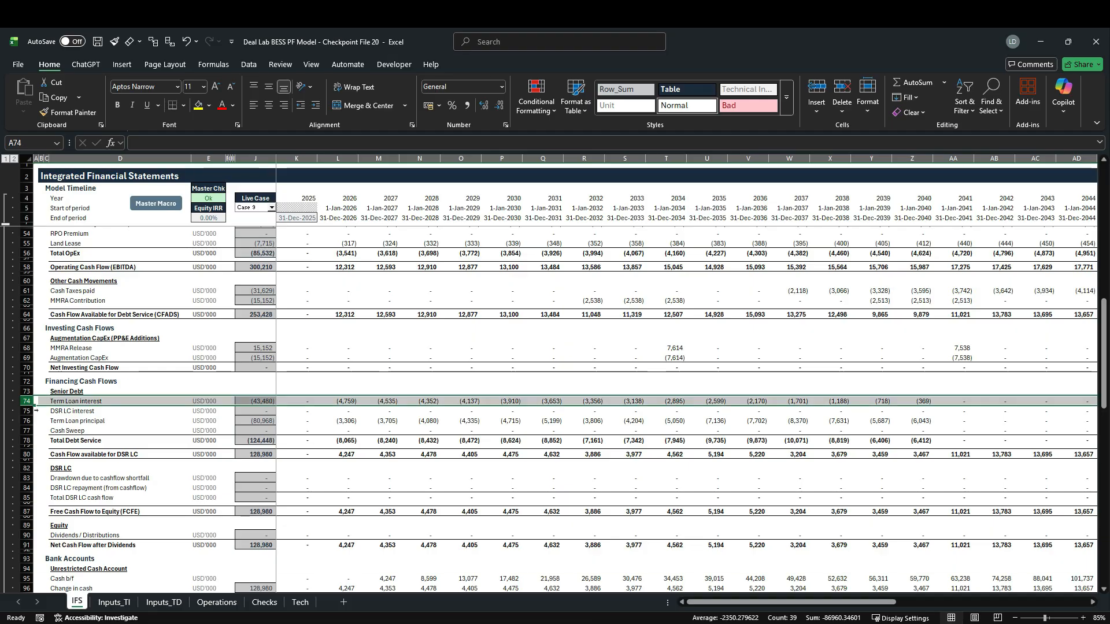
left_click(35, 420)
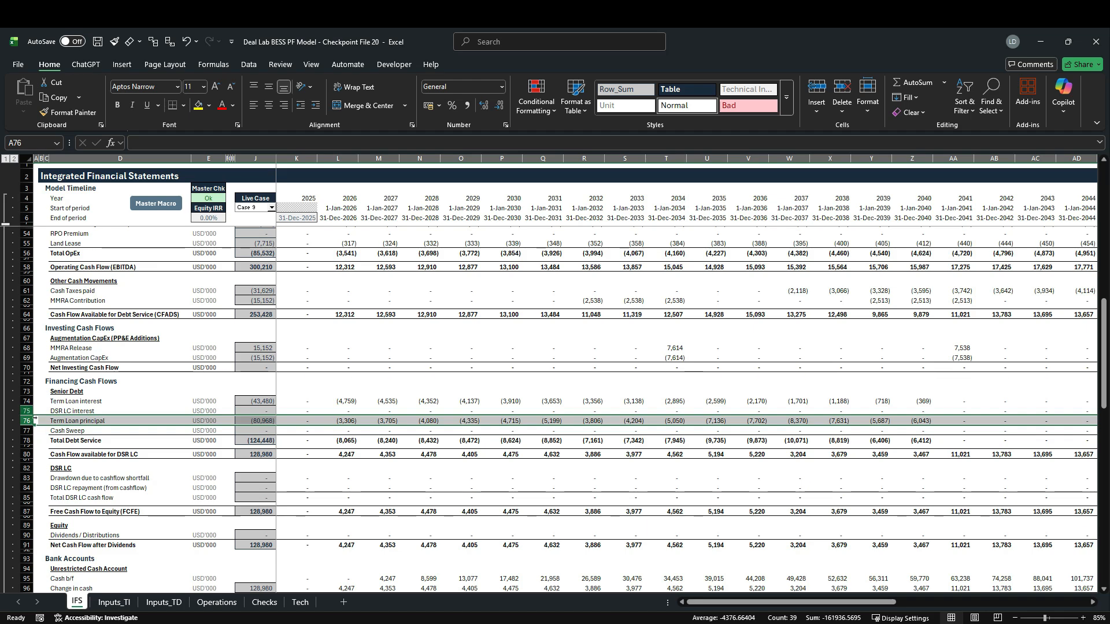
left_click(34, 411)
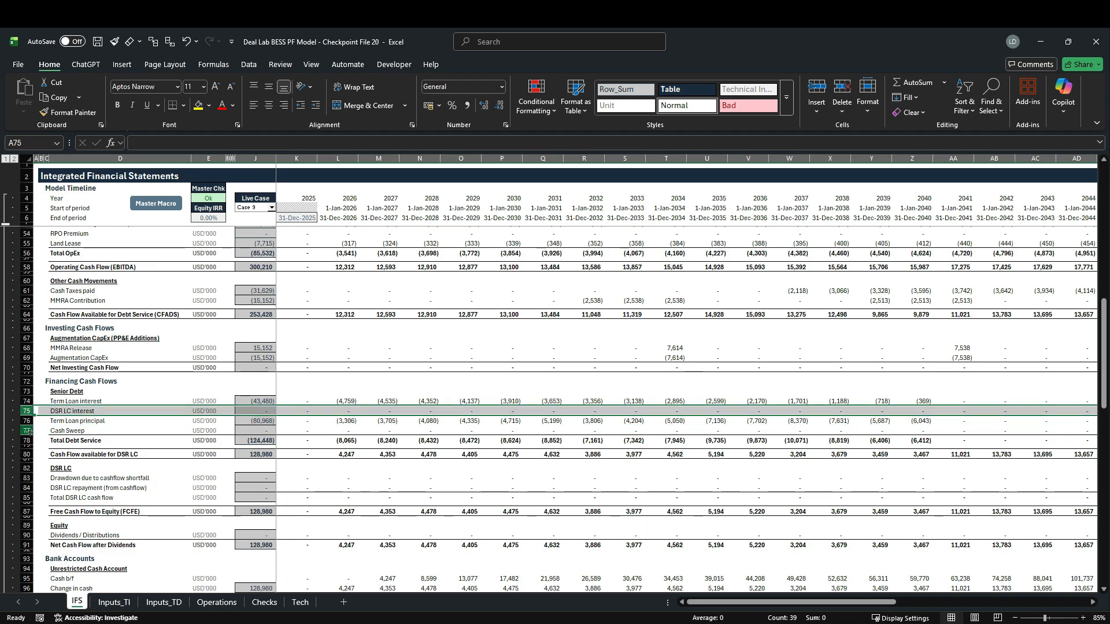
left_click(33, 433)
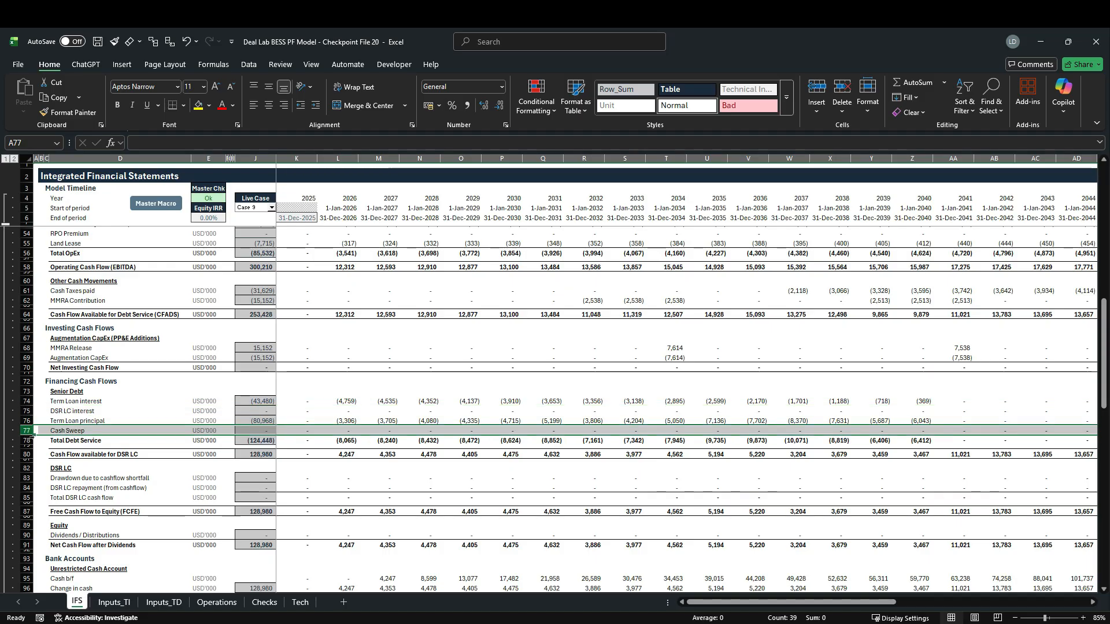